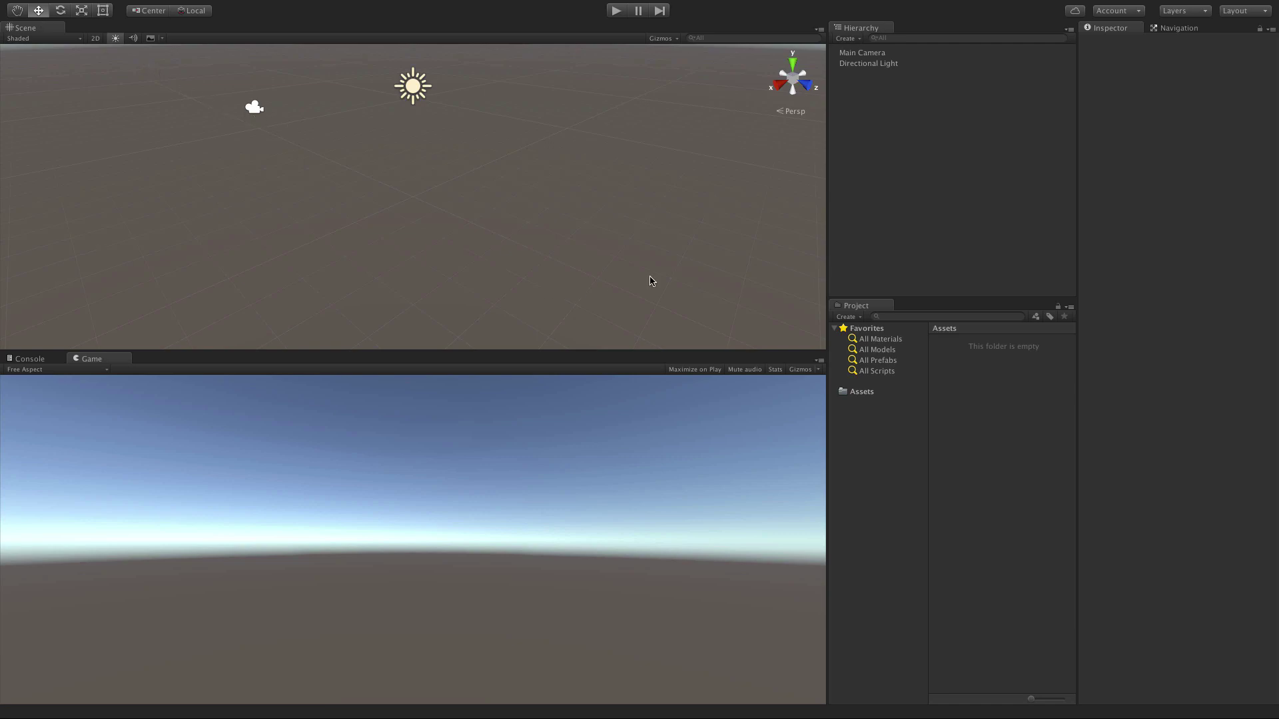
Add a 3D Terrain object to the scene.
{"action": "right_click", "coordinate": [906, 220]}
{"action": "left_click", "coordinate": [889, 156]}
{"action": "right_click", "coordinate": [923, 204]}
{"action": "mouse_move", "coordinate": [976, 321]}
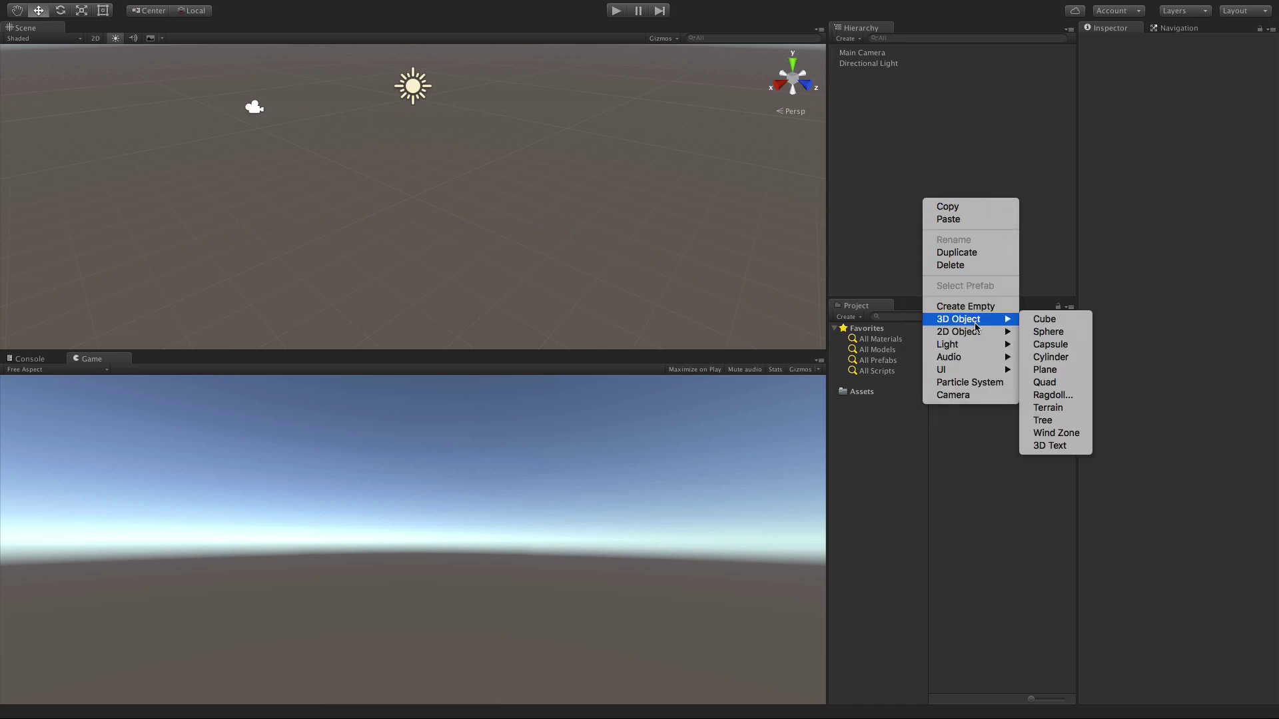
{"action": "left_click", "coordinate": [1048, 407]}
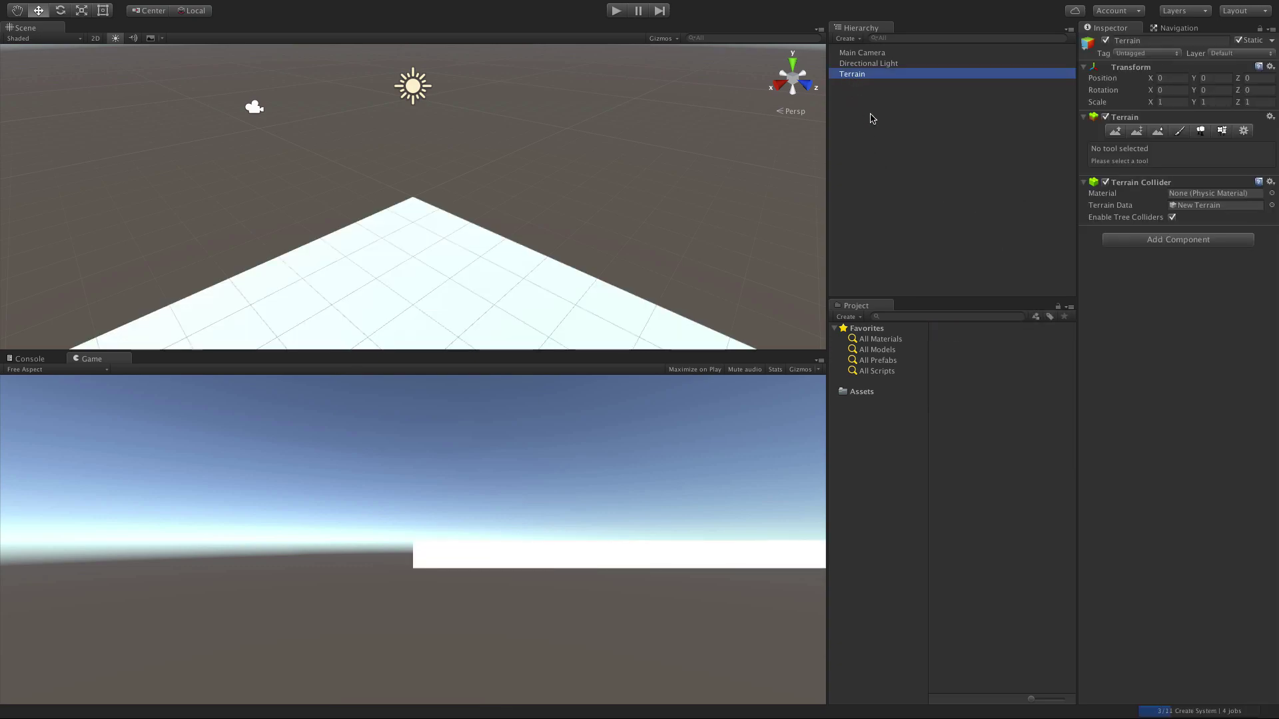
Examine the New Terrain asset in the Assets folder alongside the Terrain object in the scene hierarchy.
{"action": "left_click", "coordinate": [859, 392]}
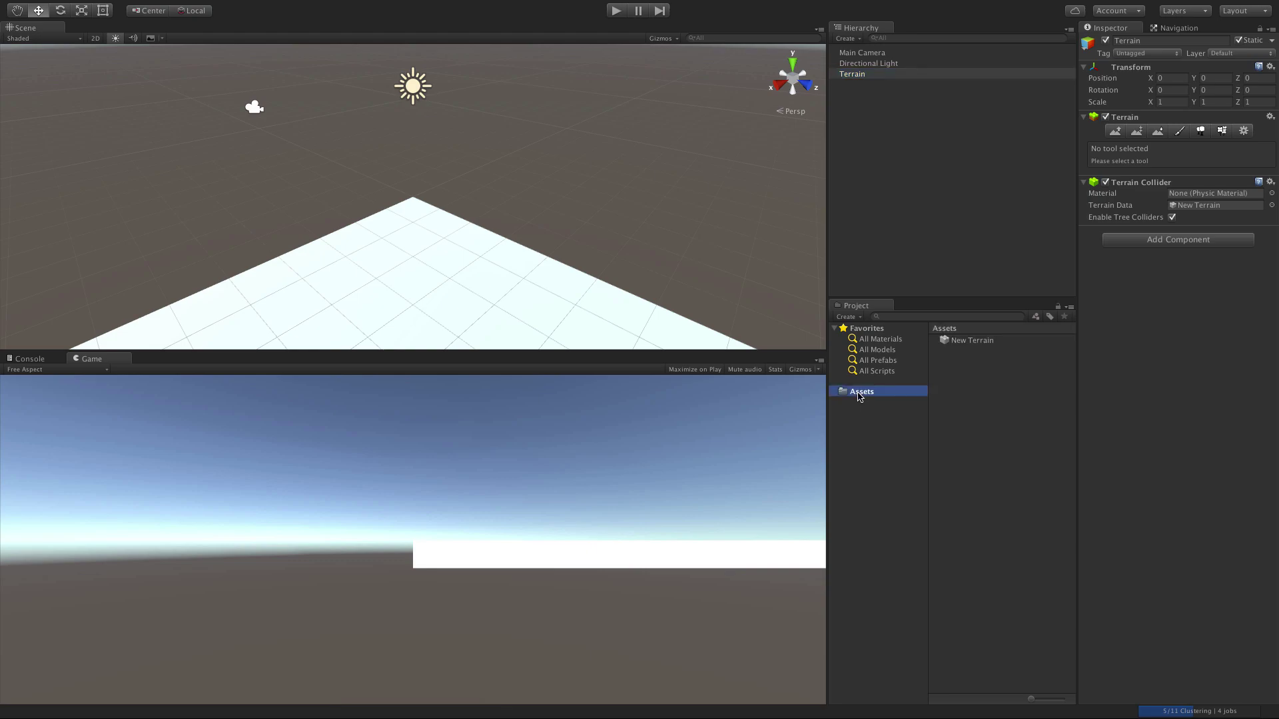
{"action": "left_click", "coordinate": [973, 351]}
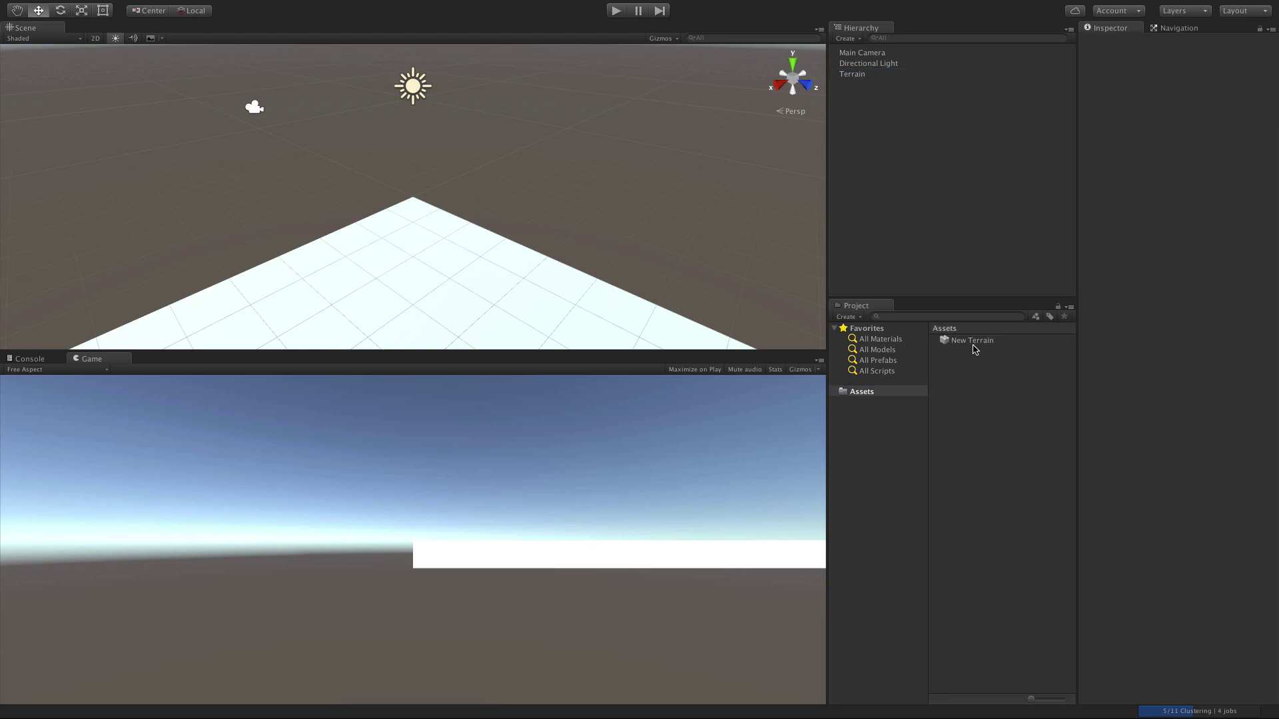
{"action": "left_click", "coordinate": [973, 341]}
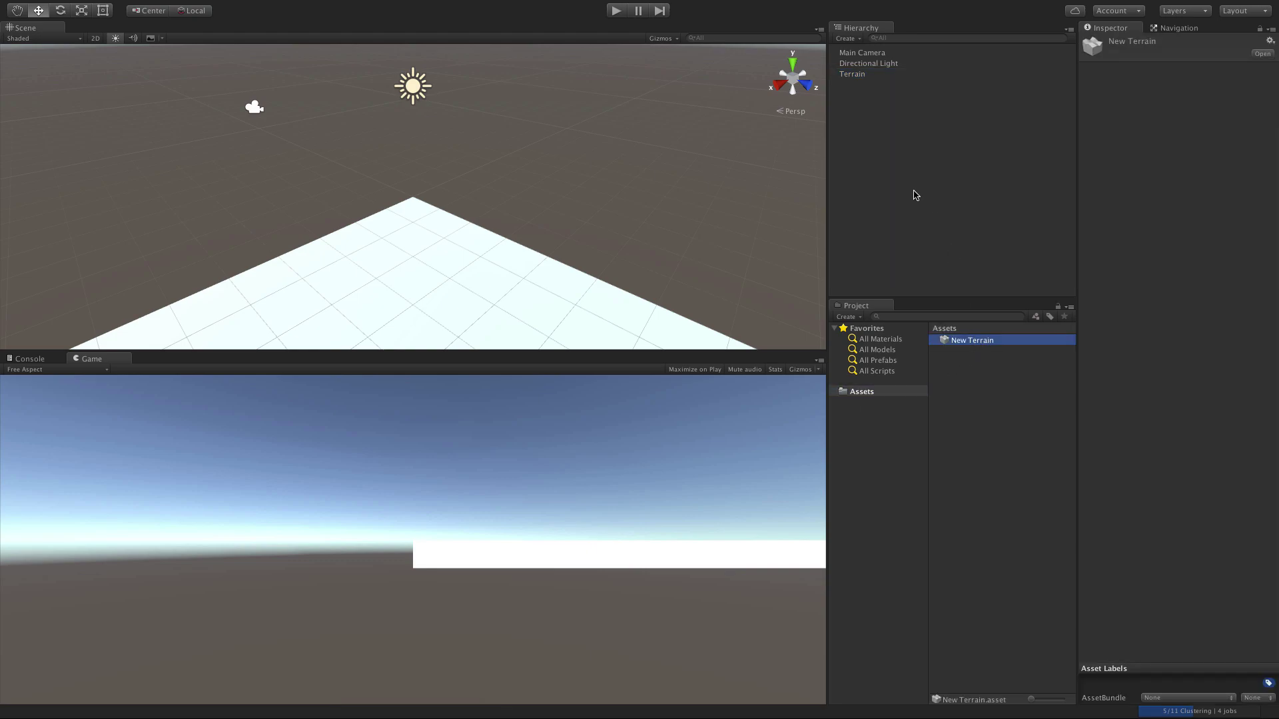
{"action": "left_click", "coordinate": [854, 77]}
{"action": "left_click", "coordinate": [979, 343]}
Dock the Lighting window between Inspector and Navigation and turn off automatic lightmap baking.
{"action": "left_click", "coordinate": [1175, 29]}
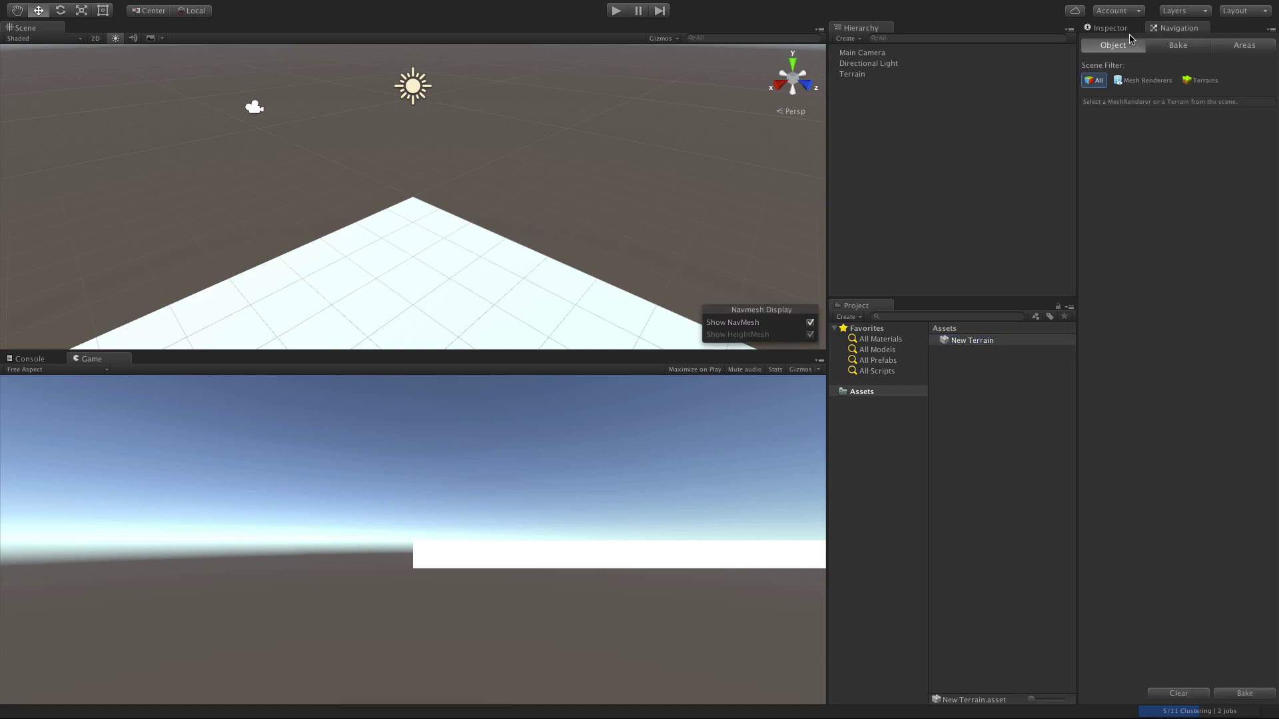
{"action": "left_click", "coordinate": [1113, 28]}
{"action": "left_click", "coordinate": [303, 7]}
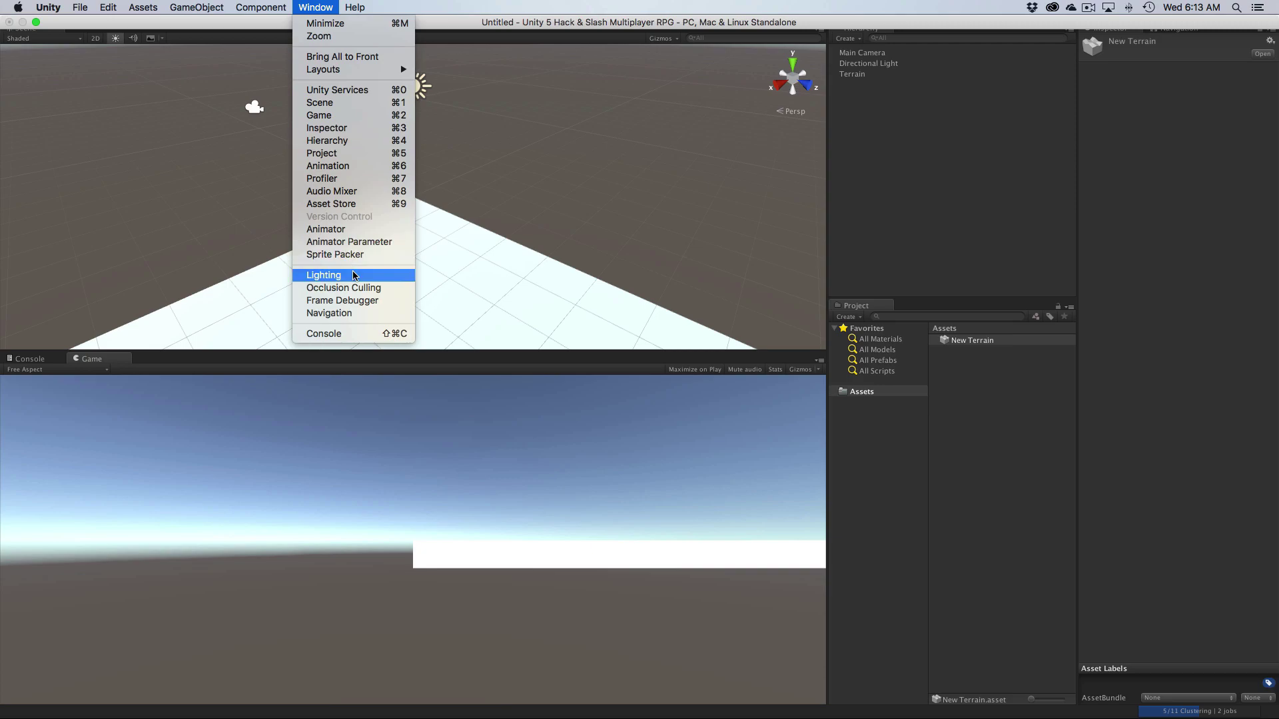
{"action": "left_click", "coordinate": [333, 275]}
{"action": "left_click_drag", "start_coordinate": [27, 26], "coordinate": [1174, 31]}
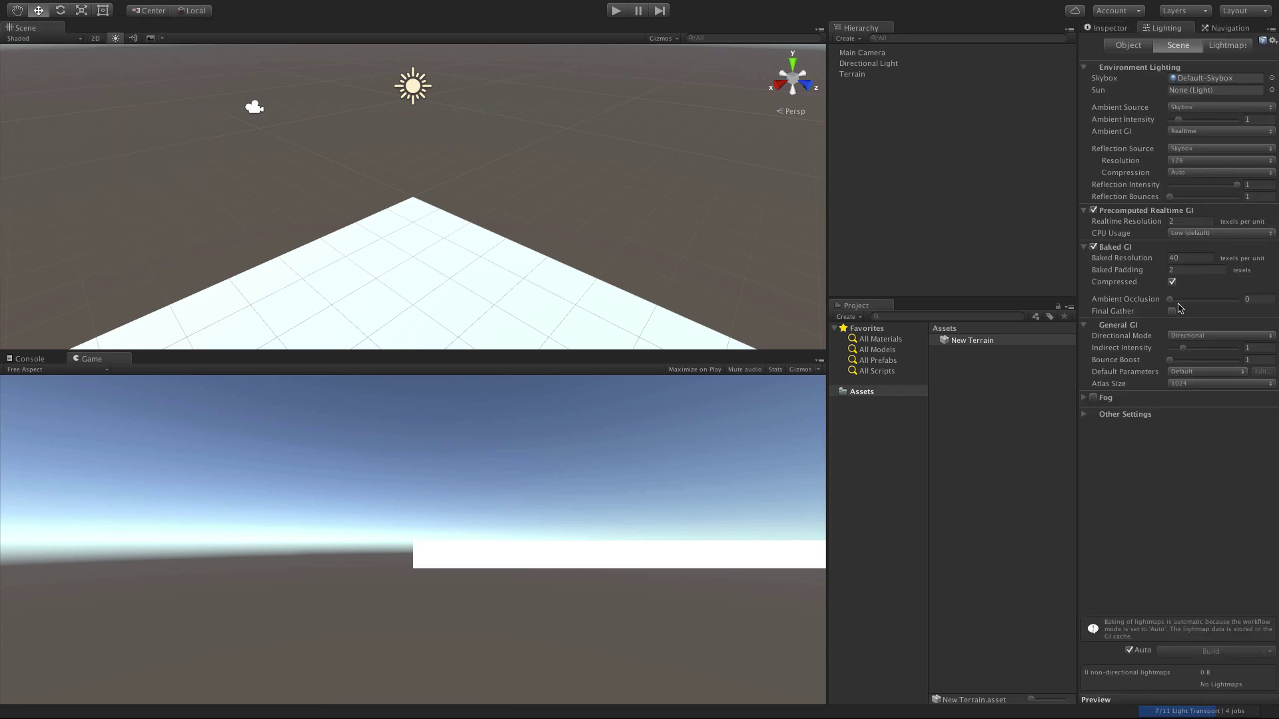
{"action": "left_click", "coordinate": [1128, 651]}
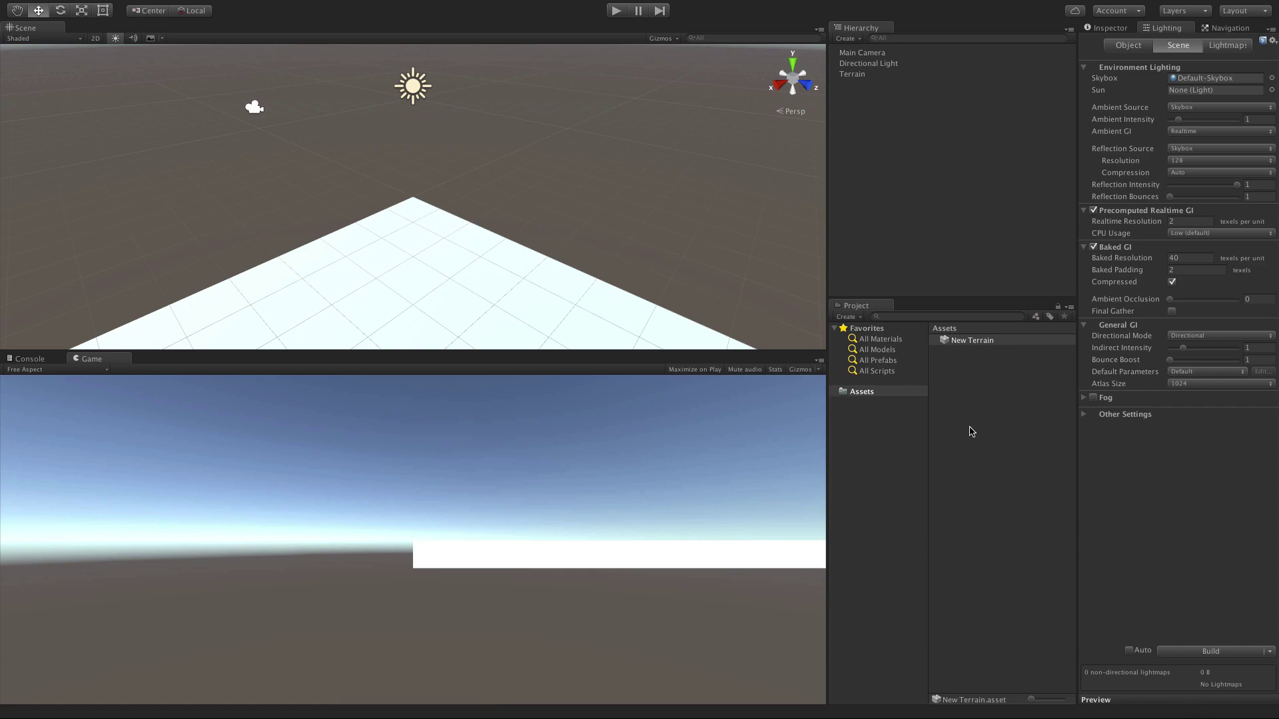
Frame the whole terrain in the Scene view and enlarge that view by shrinking the Game view.
{"action": "scroll", "coordinate": [403, 191], "scroll_direction": "down", "scroll_amount": 3}
{"action": "scroll", "coordinate": [404, 190], "scroll_direction": "down", "scroll_amount": 2}
{"action": "left_click_drag", "start_coordinate": [388, 273], "coordinate": [479, 318]}
{"action": "left_click_drag", "start_coordinate": [314, 208], "coordinate": [651, 205], "text": "alt"}
{"action": "scroll", "coordinate": [646, 199], "scroll_direction": "up", "scroll_amount": 3}
{"action": "scroll", "coordinate": [639, 193], "scroll_direction": "down", "scroll_amount": 10}
{"action": "scroll", "coordinate": [573, 150], "scroll_direction": "up", "scroll_amount": 3}
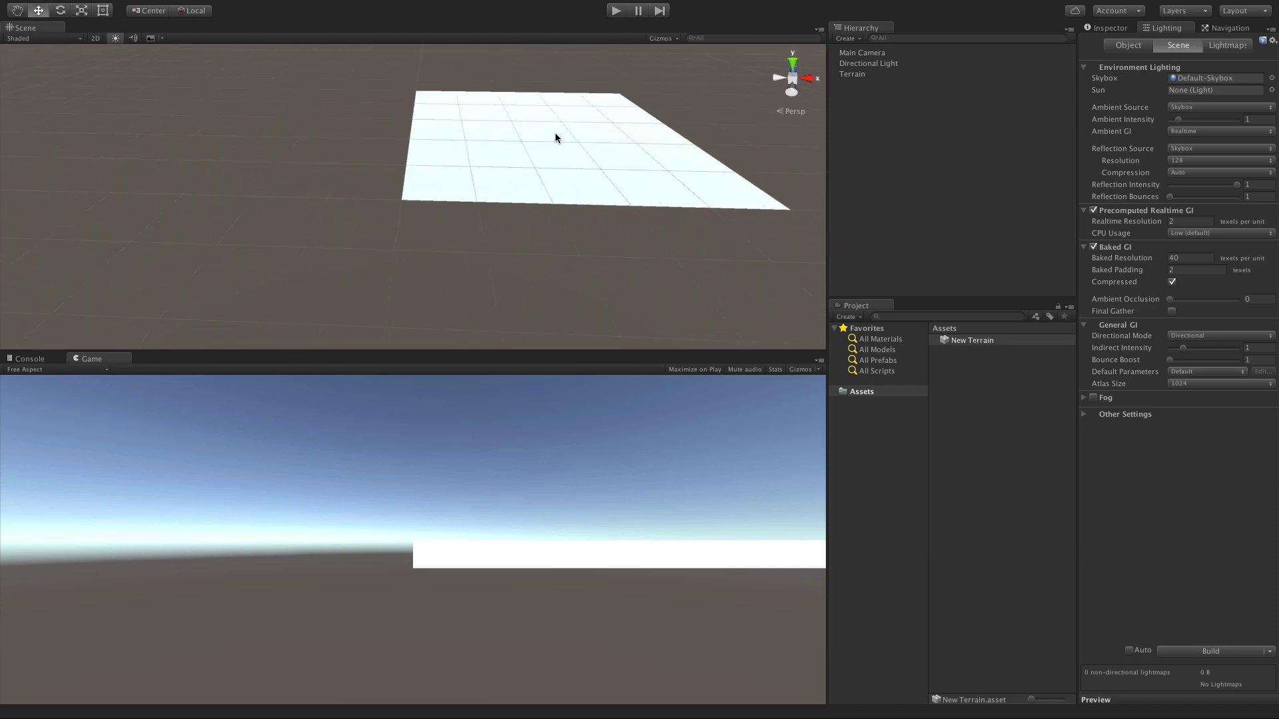
{"action": "middle_click_drag", "start_coordinate": [511, 146], "coordinate": [313, 230]}
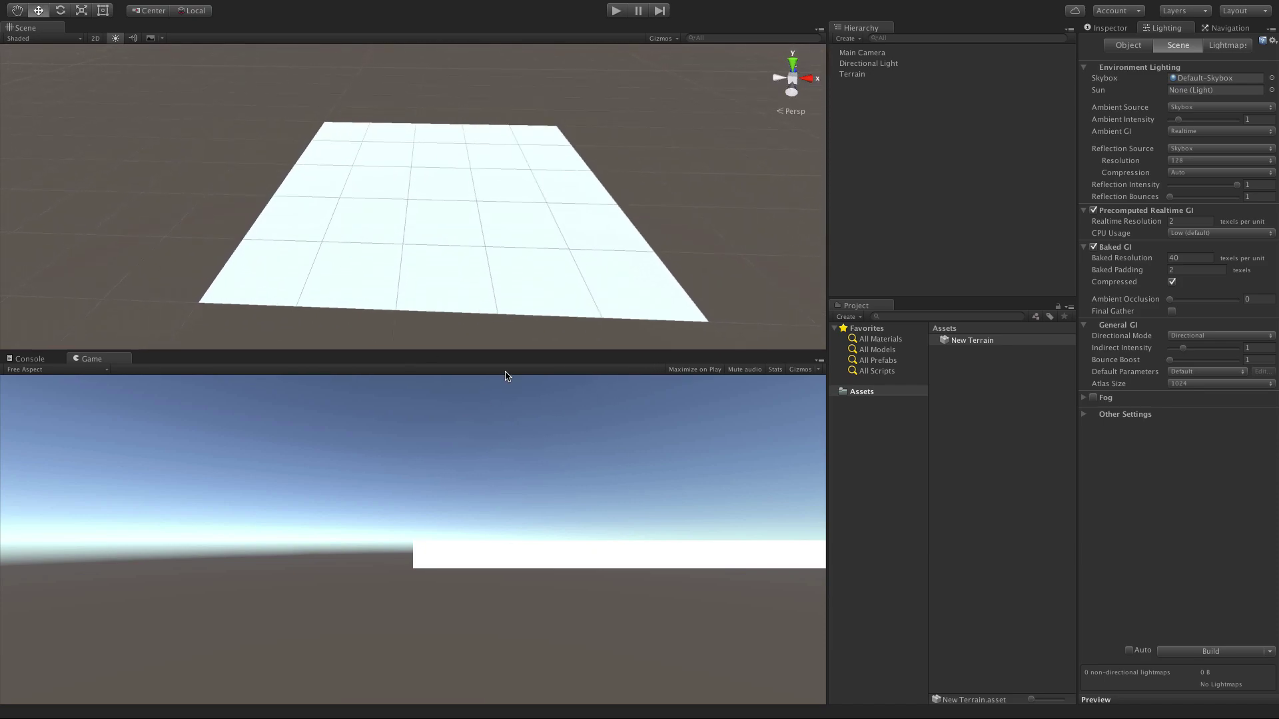
{"action": "left_click_drag", "start_coordinate": [543, 352], "coordinate": [542, 495]}
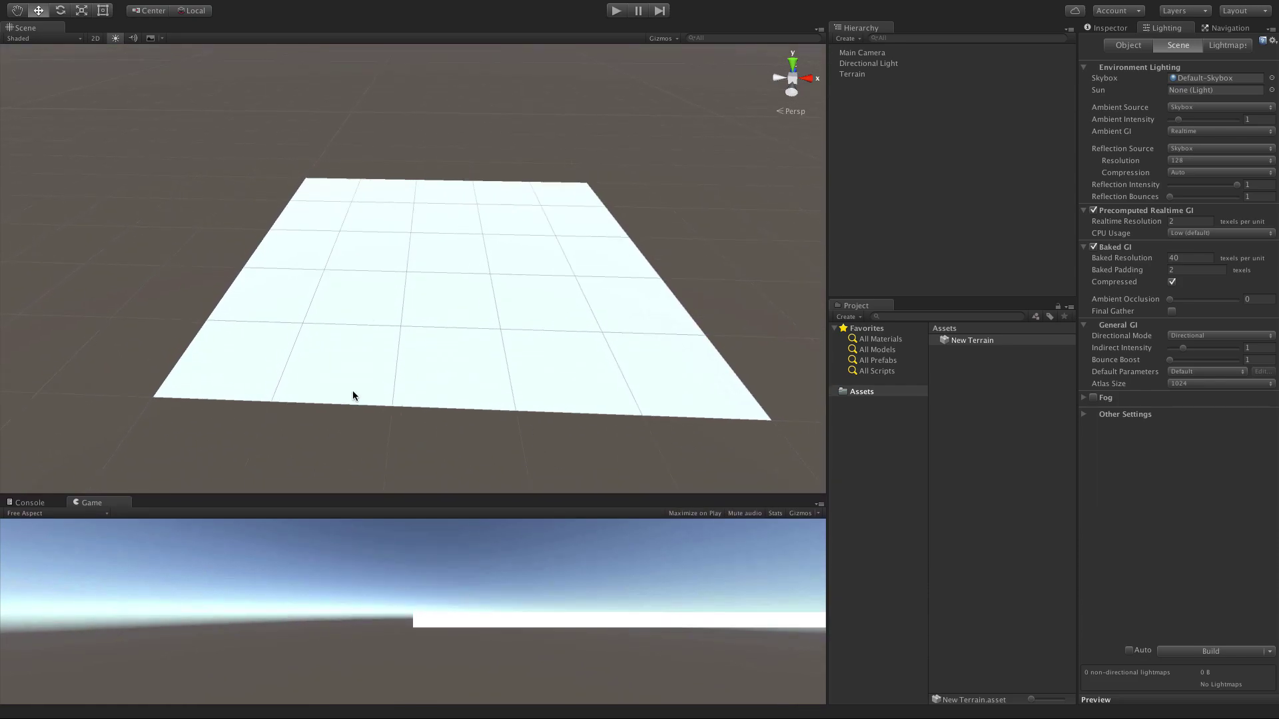
{"action": "left_click_drag", "start_coordinate": [273, 470], "coordinate": [646, 376], "text": "alt"}
Inspect the Terrain object's collider material and terrain data, and locate the linked New Terrain asset in the project.
{"action": "left_click", "coordinate": [884, 77]}
{"action": "left_click", "coordinate": [1111, 30]}
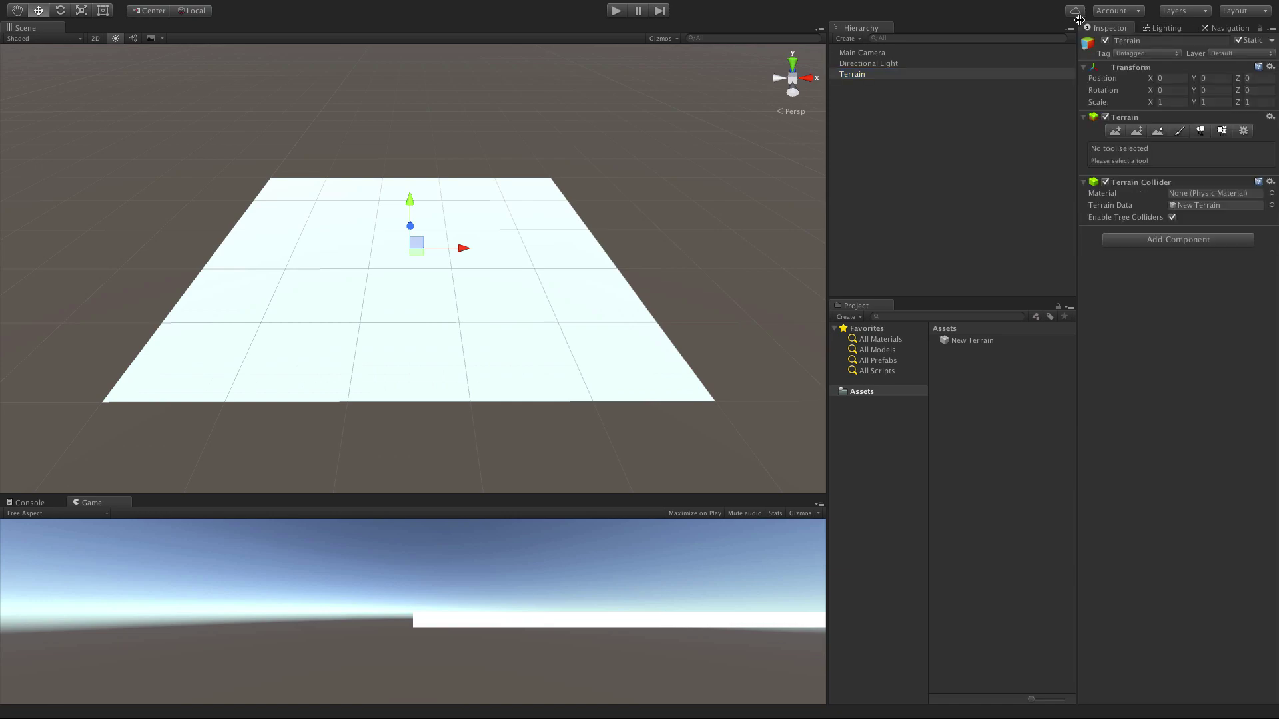
{"action": "left_click", "coordinate": [1204, 195]}
{"action": "left_click", "coordinate": [1206, 207]}
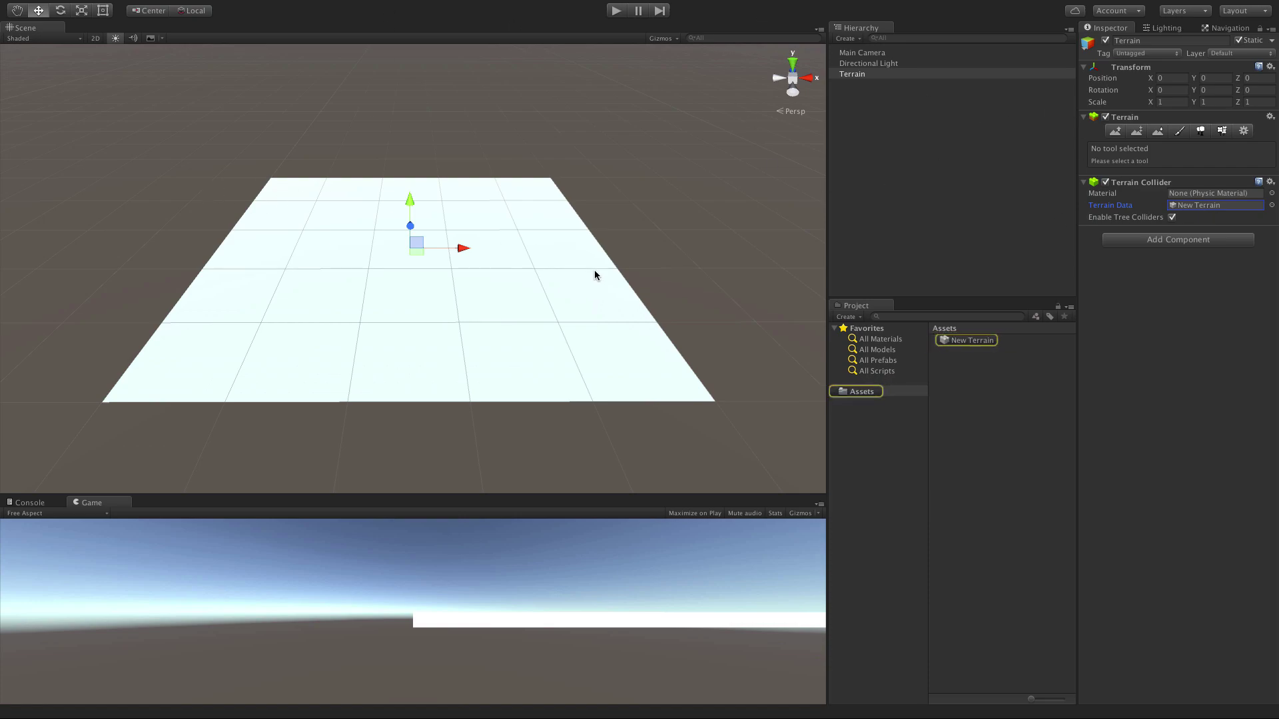
{"action": "left_click", "coordinate": [978, 340]}
{"action": "left_click", "coordinate": [866, 75]}
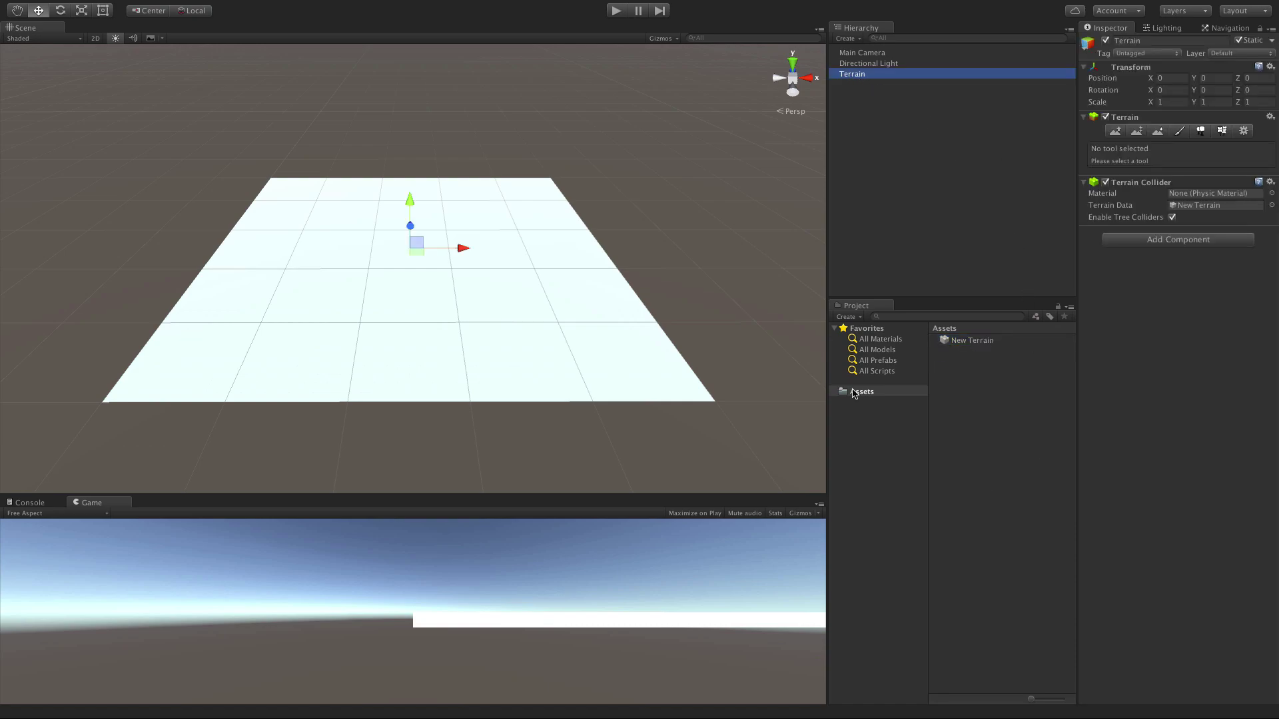
Rename the New Terrain asset as Demo Terrain 1.
{"action": "left_click", "coordinate": [952, 343]}
{"action": "right_click", "coordinate": [958, 342]}
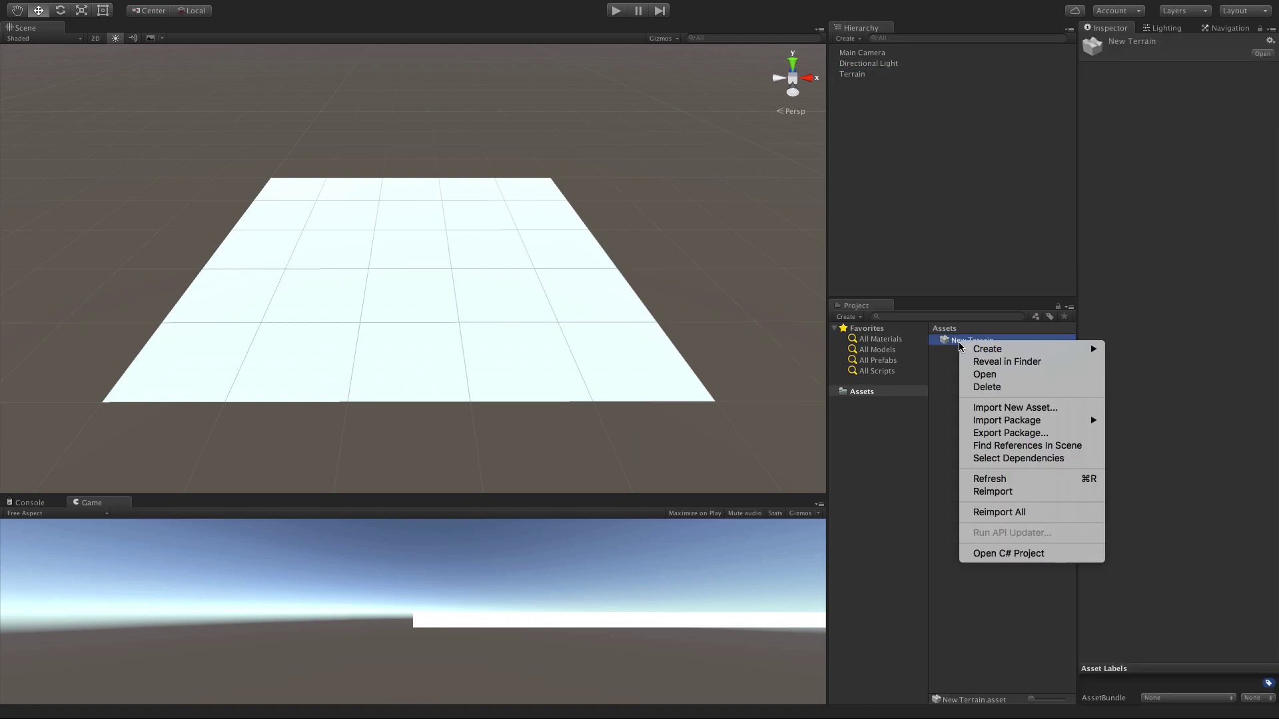
{"action": "left_click", "coordinate": [974, 343]}
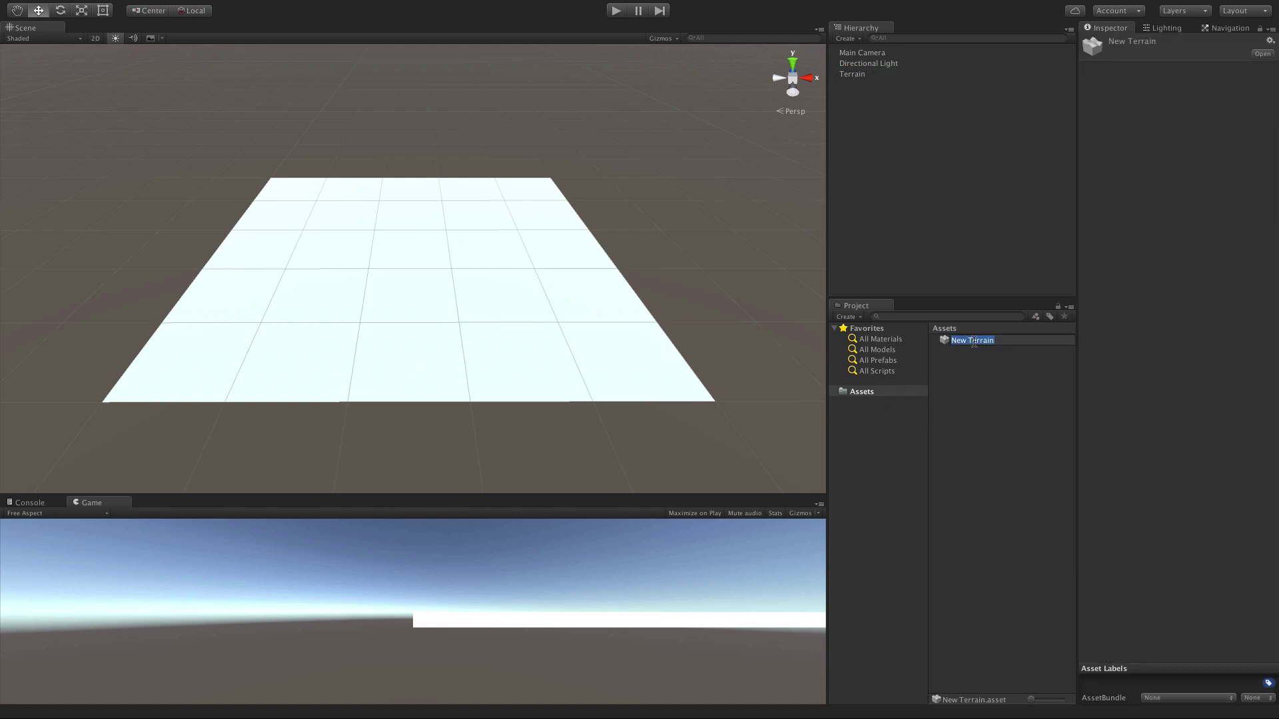
{"action": "type", "text": "Demo Terrain 1"}
{"action": "key", "text": "Return"}
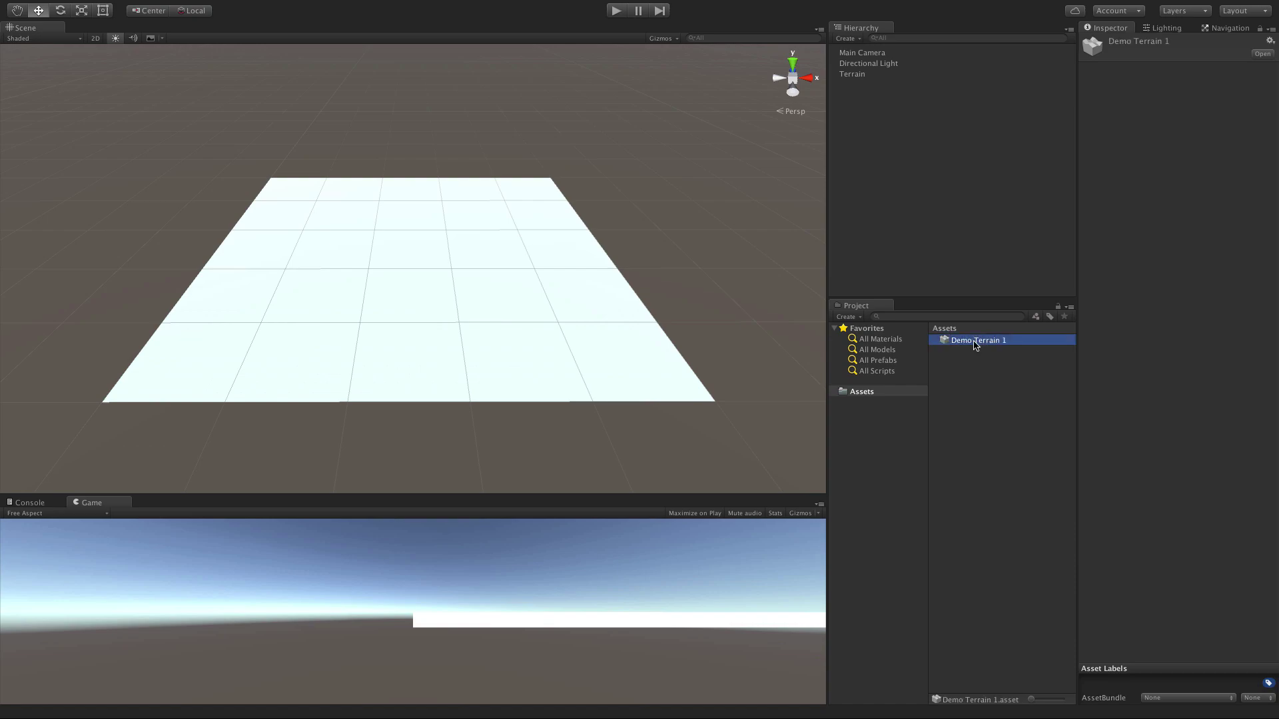
Check the Terrain object's collider settings, keep Enable Tree Colliders on, and collapse the Terrain Collider component.
{"action": "left_click", "coordinate": [872, 73]}
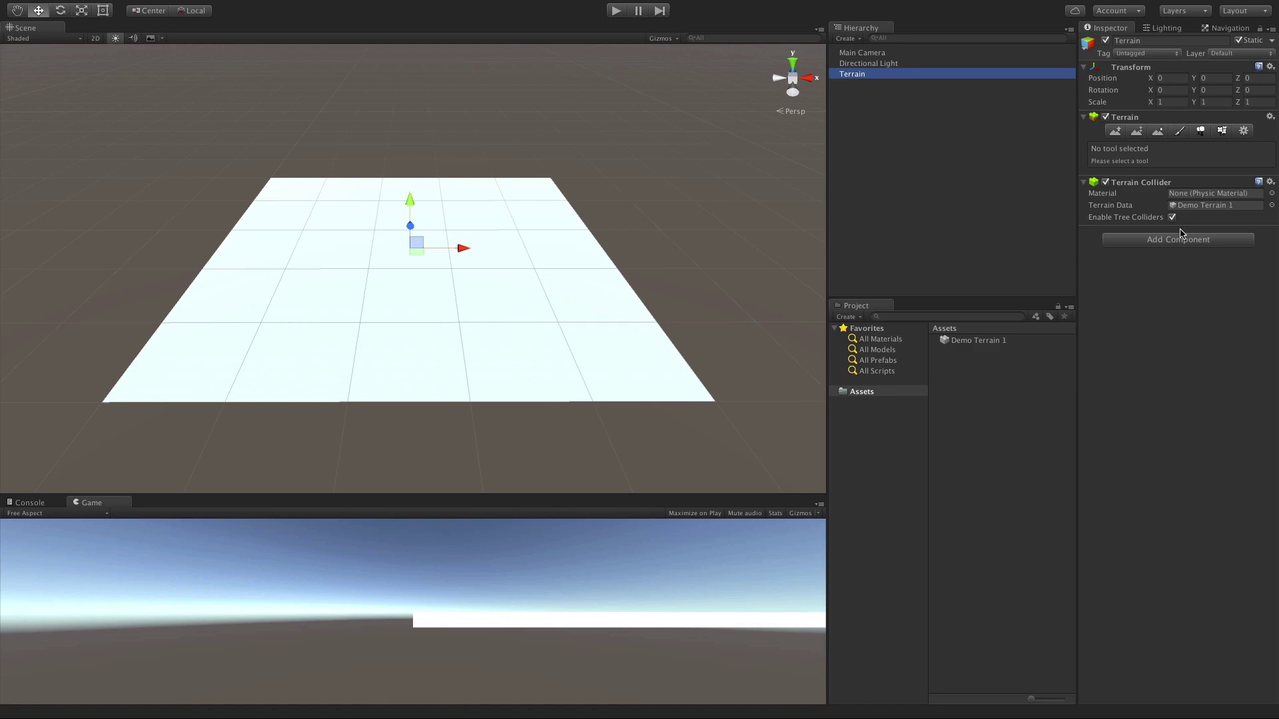
{"action": "left_click", "coordinate": [1172, 219]}
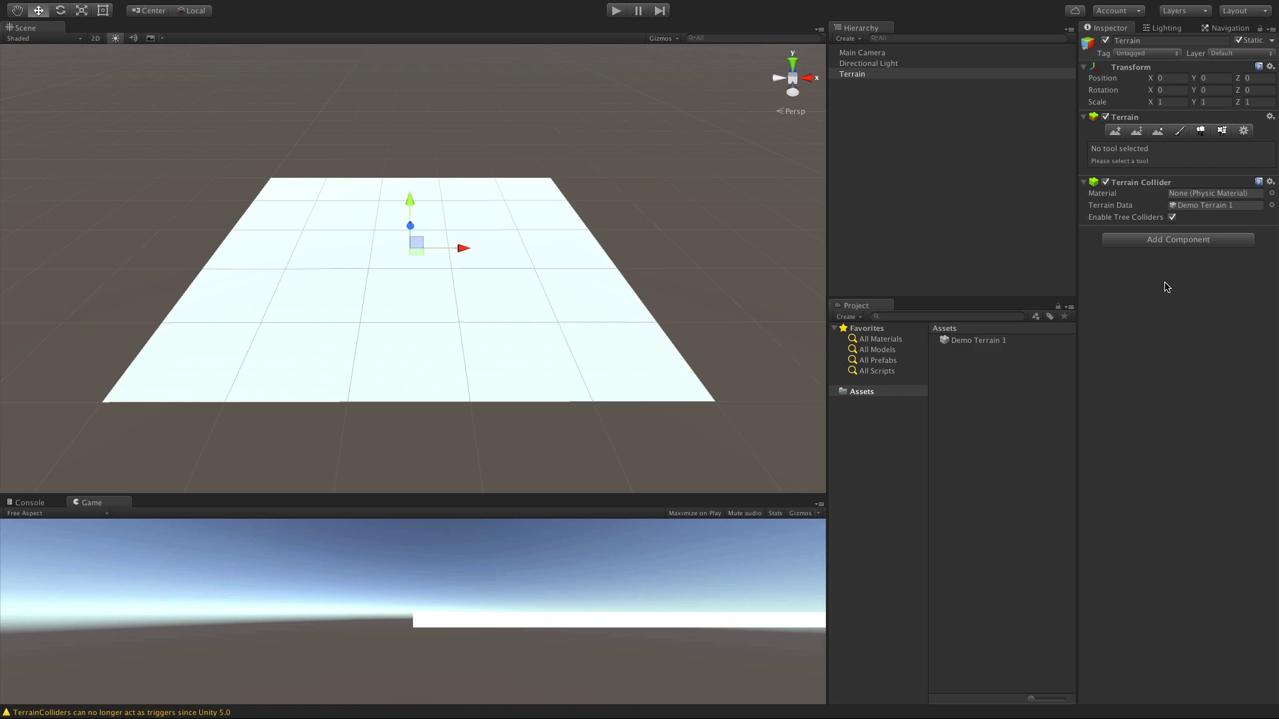
{"action": "left_click", "coordinate": [1083, 183]}
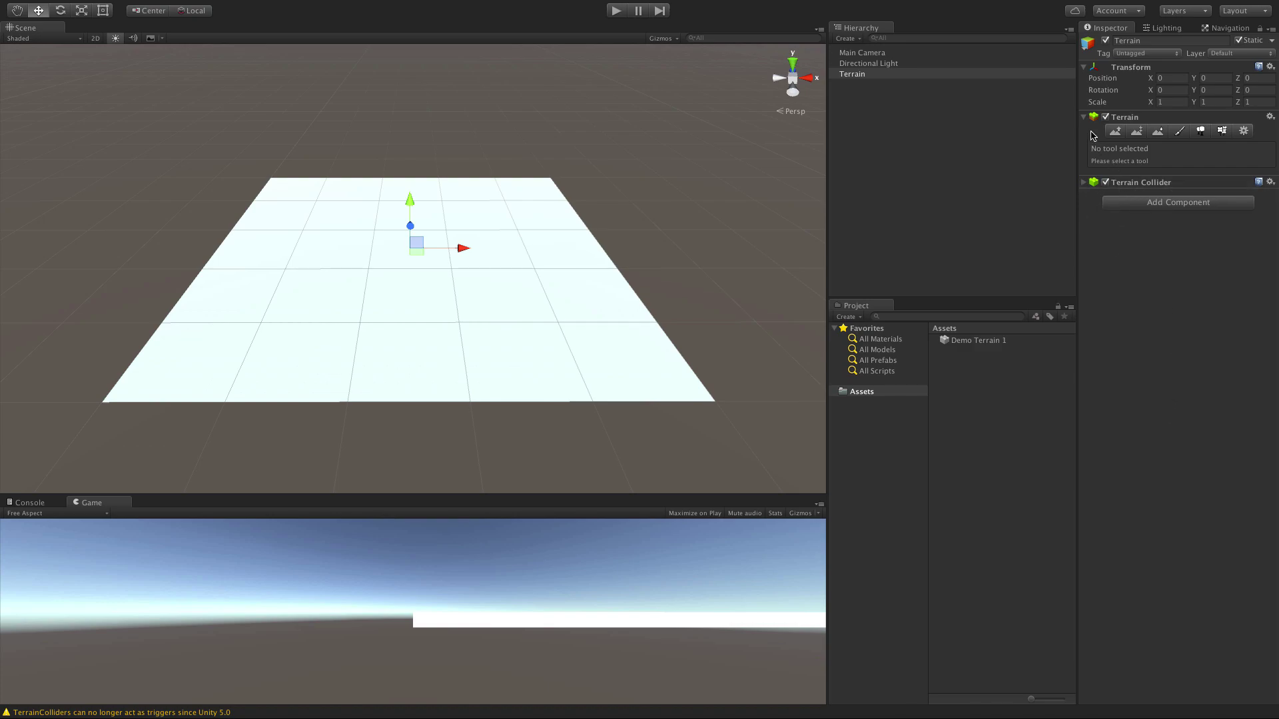
Activate the Raise / Lower Terrain tool, preview the last scattered-dots brush on the terrain, and return to the first soft round brush.
{"action": "left_click", "coordinate": [1116, 131]}
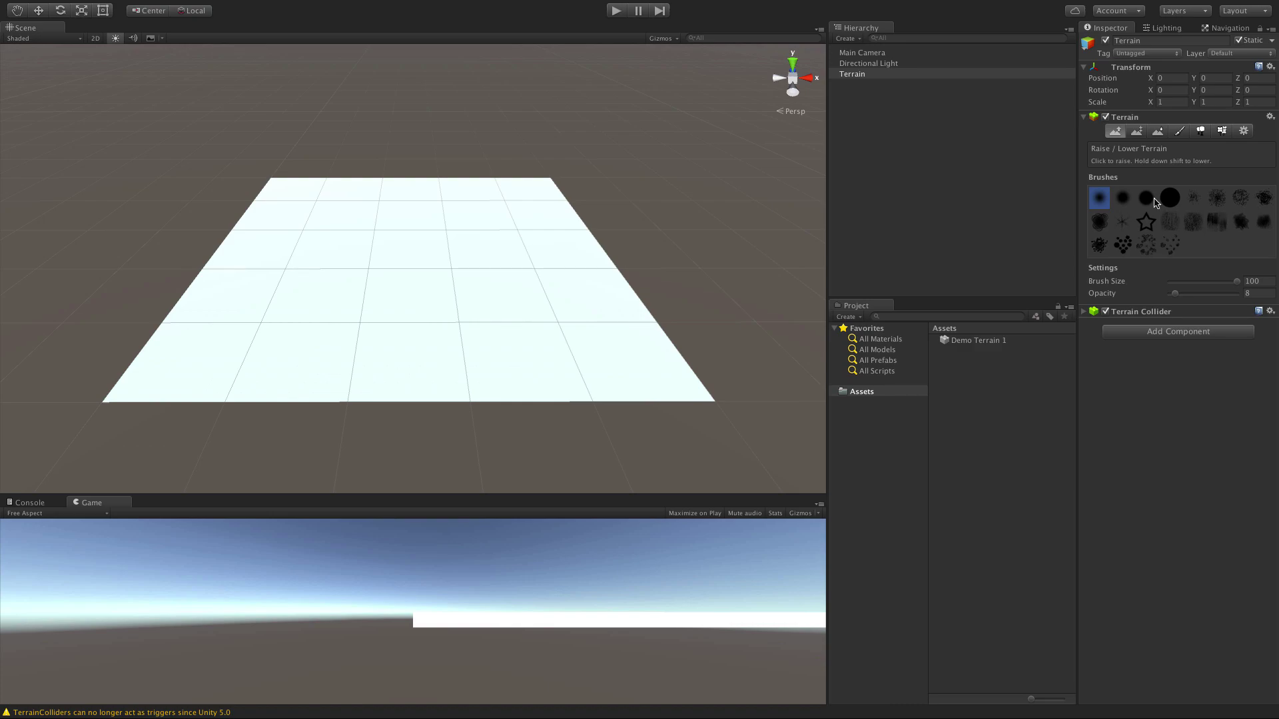
{"action": "left_click", "coordinate": [1170, 245]}
{"action": "left_click", "coordinate": [645, 372]}
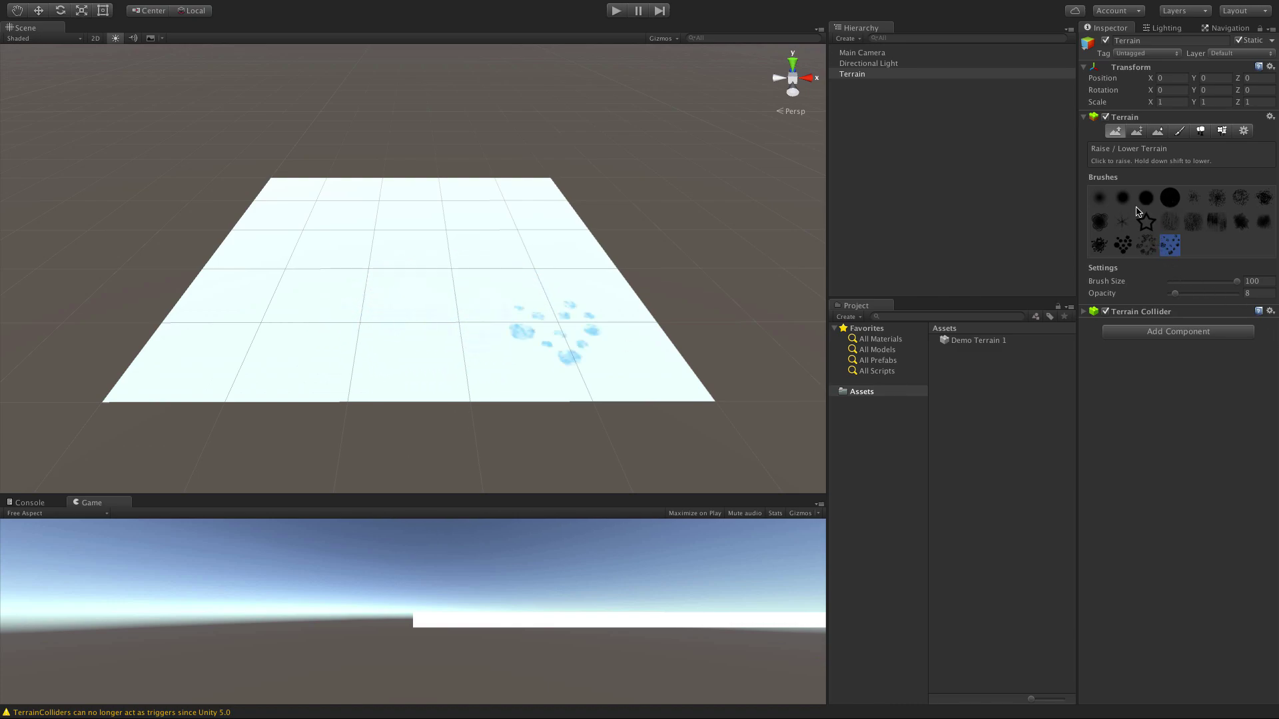
{"action": "left_click", "coordinate": [1100, 198]}
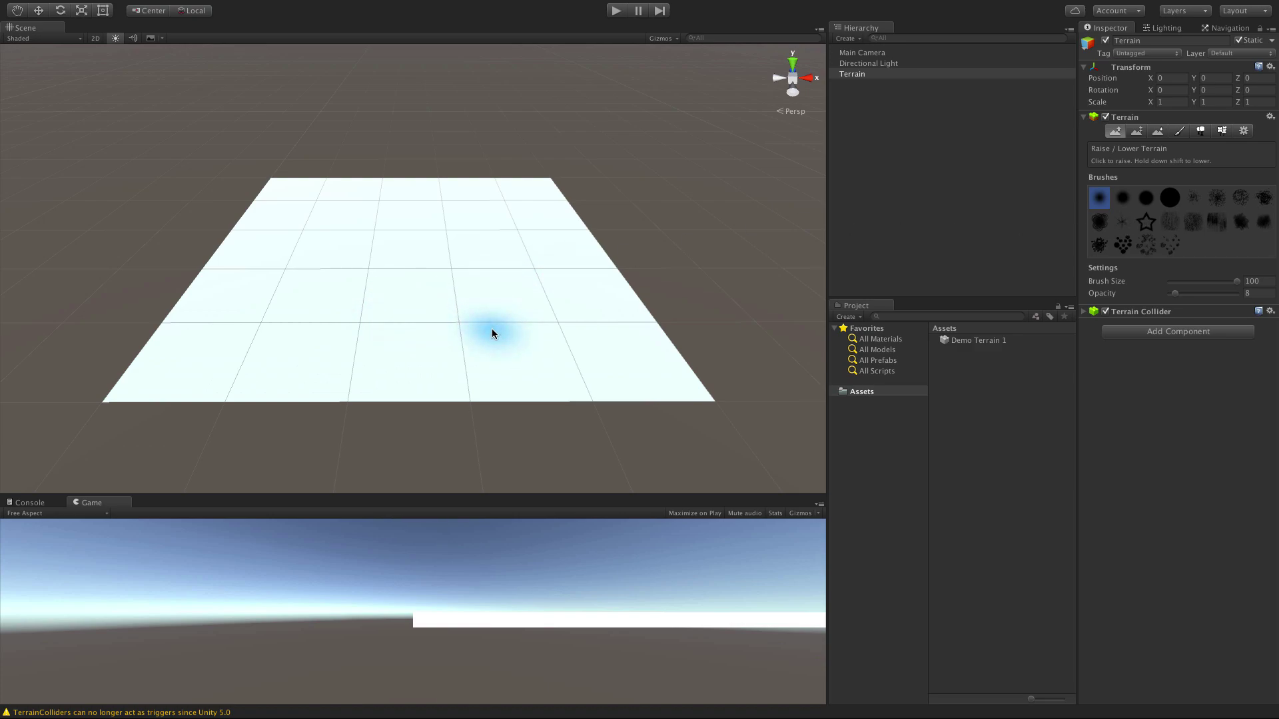
{"action": "scroll", "coordinate": [491, 329], "scroll_direction": "down", "scroll_amount": 3}
{"action": "scroll", "coordinate": [466, 332], "scroll_direction": "up", "scroll_amount": 5}
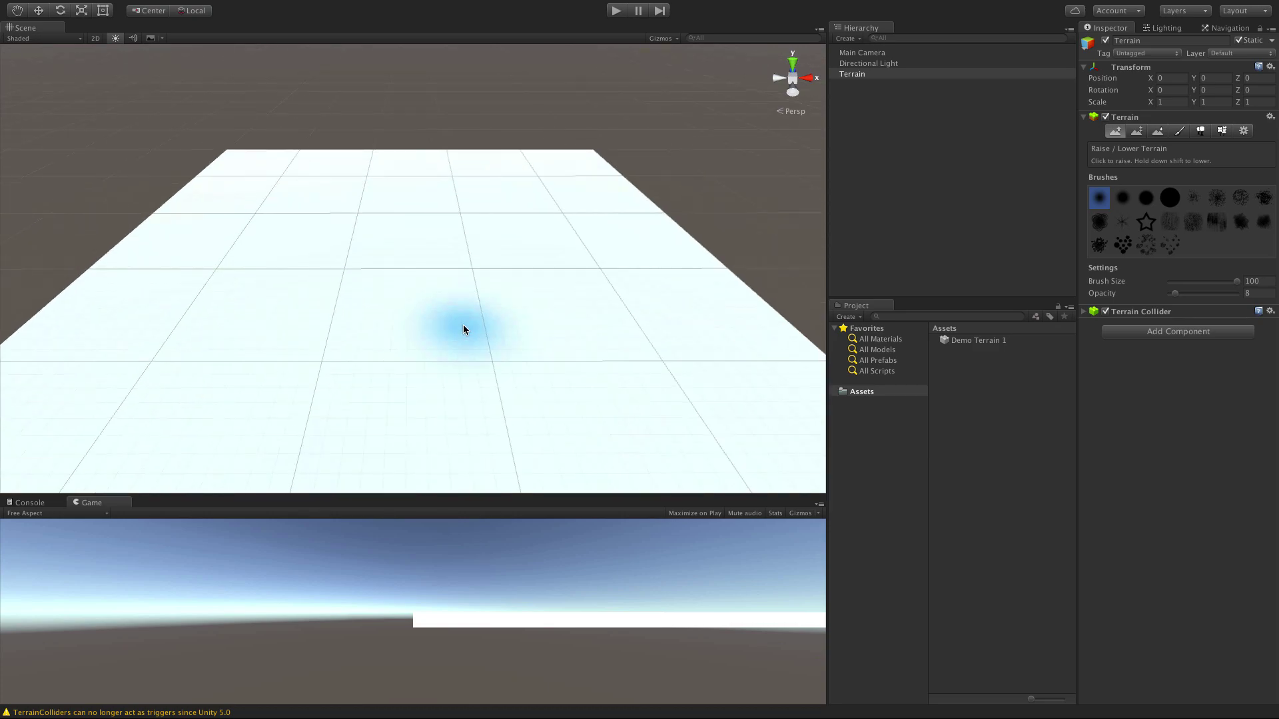
{"action": "scroll", "coordinate": [465, 339], "scroll_direction": "up", "scroll_amount": 3}
{"action": "scroll", "coordinate": [479, 343], "scroll_direction": "down", "scroll_amount": 3}
{"action": "scroll", "coordinate": [482, 359], "scroll_direction": "down", "scroll_amount": 2}
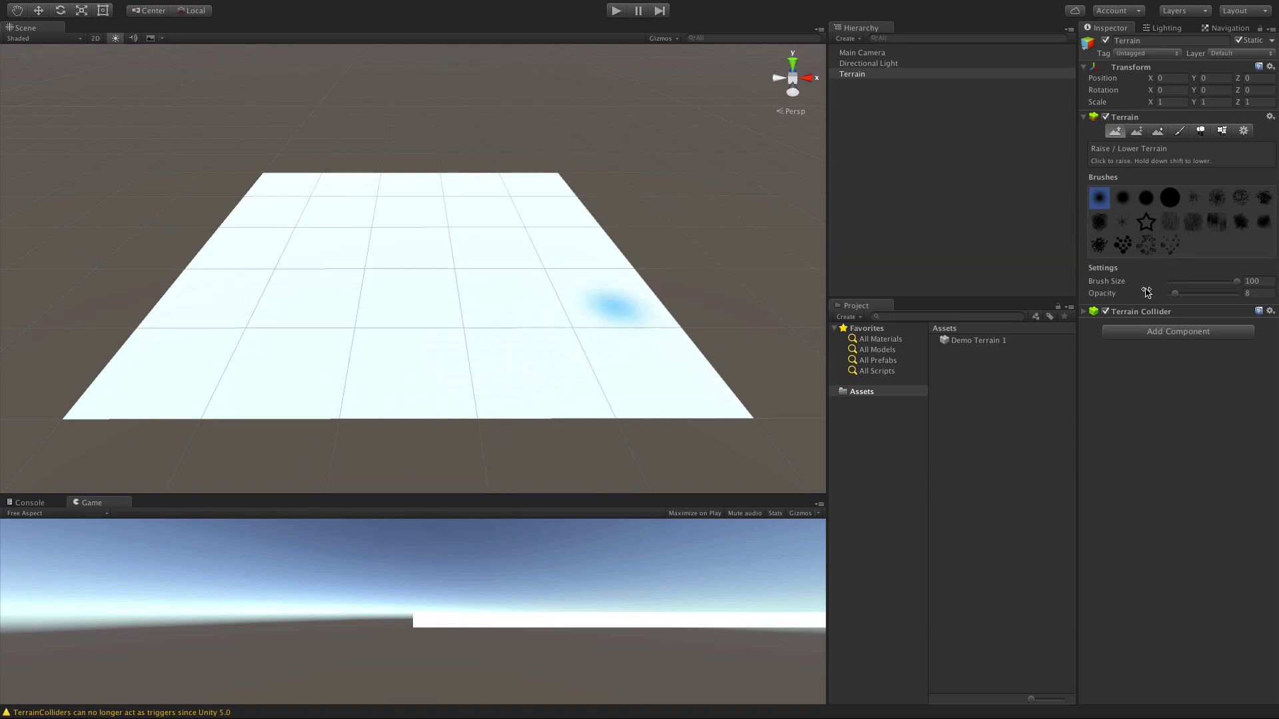
Try a terrain brush size of 7 and restore it to 100.
{"action": "mouse_move", "coordinate": [1237, 281]}
{"action": "left_mouse_down"}
{"action": "mouse_move", "coordinate": [1145, 283]}
{"action": "mouse_move", "coordinate": [1173, 282]}
{"action": "left_mouse_up"}
{"action": "scroll", "coordinate": [437, 360], "scroll_direction": "down", "scroll_amount": 3}
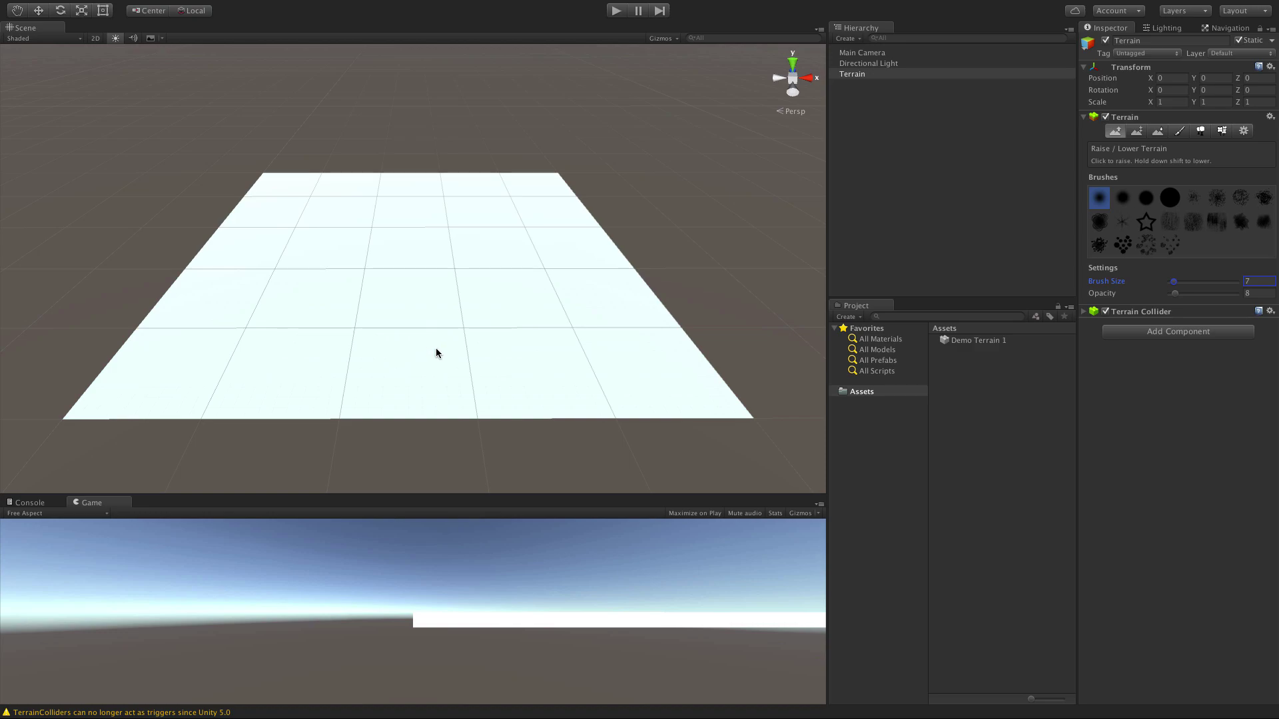
{"action": "scroll", "coordinate": [433, 342], "scroll_direction": "up", "scroll_amount": 5}
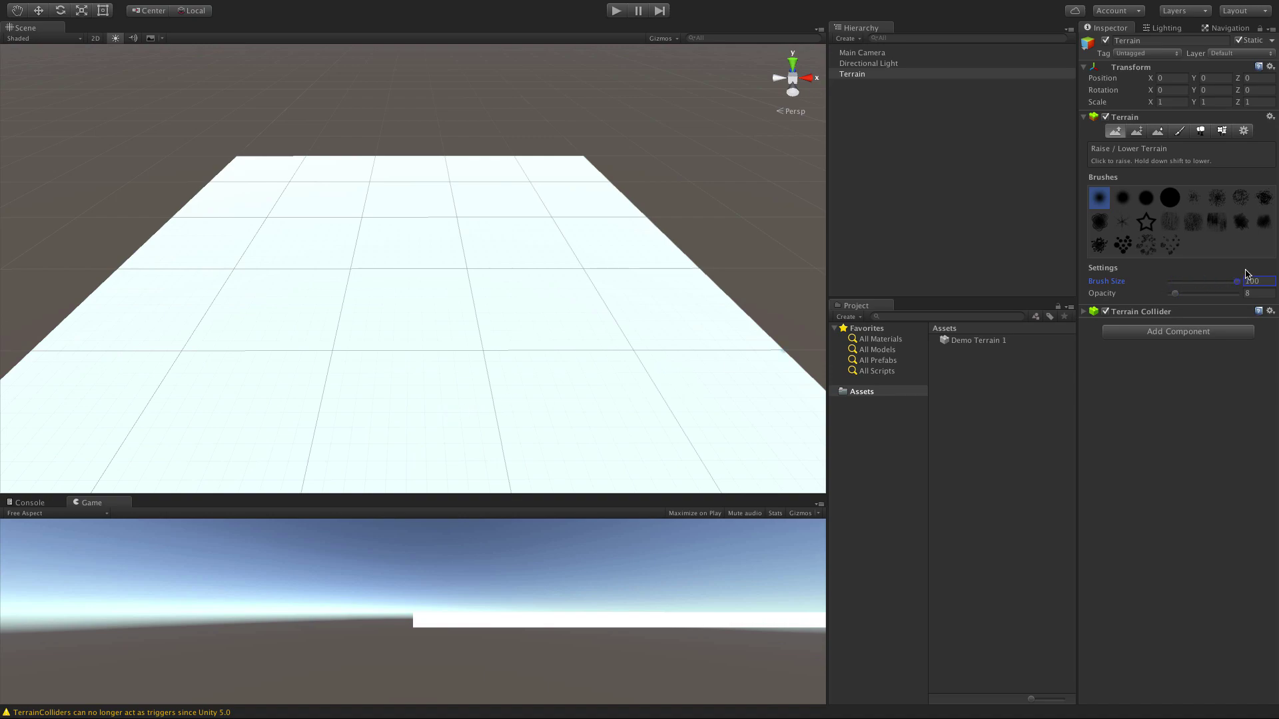
Try raising the terrain with the soft round brush at opacity 8 and at opacity 100, and undo the strokes.
{"action": "mouse_move", "coordinate": [250, 421]}
{"action": "left_mouse_down"}
{"action": "mouse_move", "coordinate": [605, 318]}
{"action": "mouse_move", "coordinate": [600, 354]}
{"action": "mouse_move", "coordinate": [629, 389]}
{"action": "left_mouse_up"}
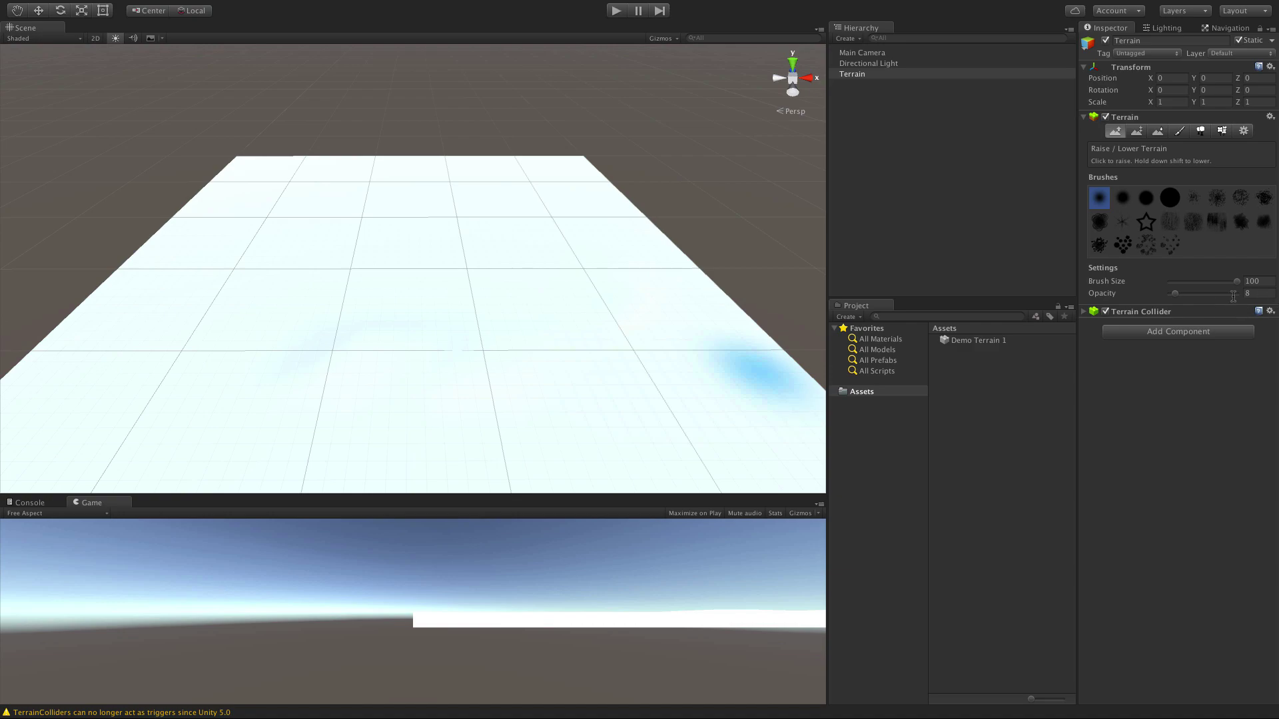
{"action": "left_click_drag", "start_coordinate": [1180, 298], "coordinate": [1240, 293]}
{"action": "mouse_move", "coordinate": [297, 290]}
{"action": "left_mouse_down"}
{"action": "mouse_move", "coordinate": [506, 333]}
{"action": "mouse_move", "coordinate": [568, 306]}
{"action": "mouse_move", "coordinate": [462, 304]}
{"action": "mouse_move", "coordinate": [394, 275]}
{"action": "left_mouse_up"}
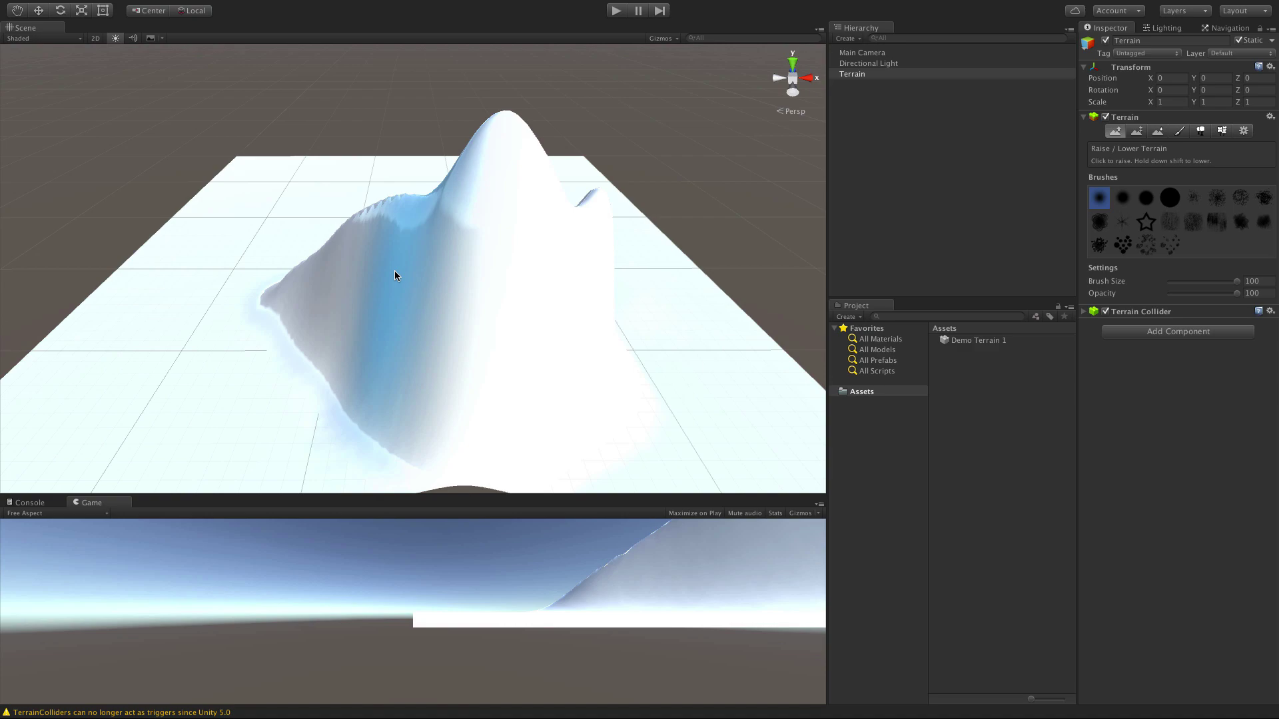
{"action": "key", "text": "ctrl+z"}
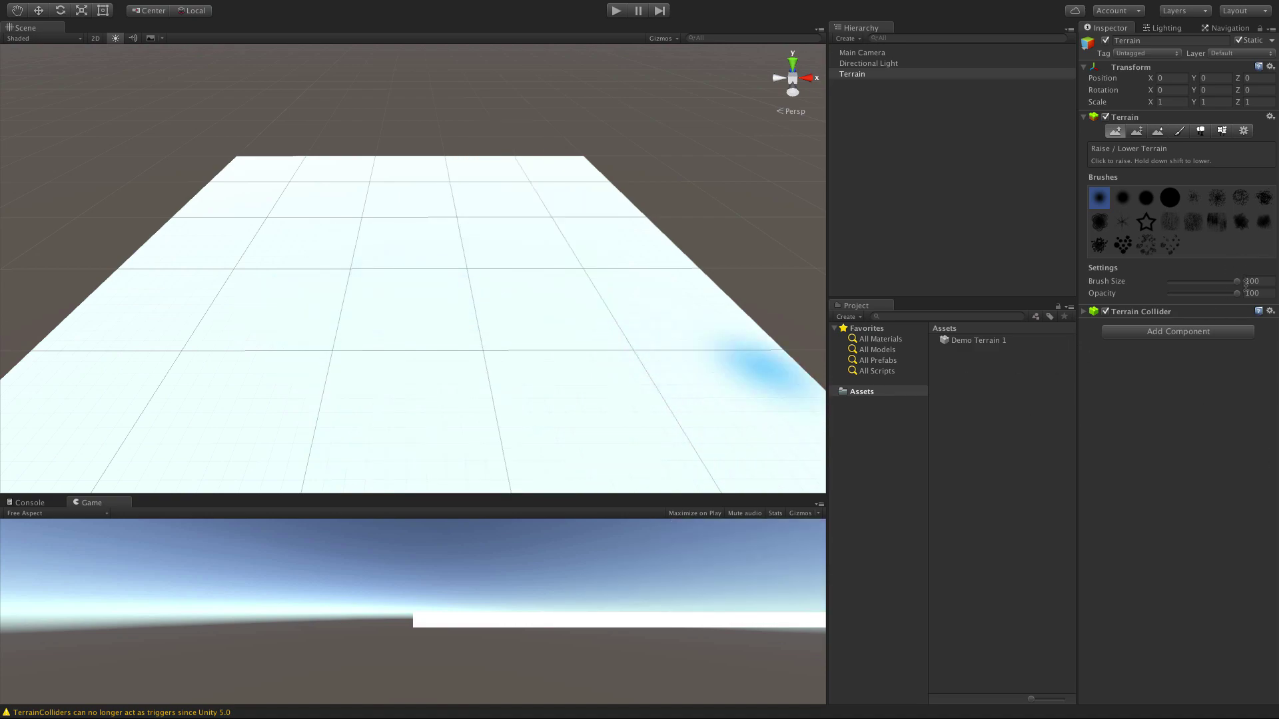
Set the brush opacity to 19, test a raised stroke across the terrain, and undo that stroke.
{"action": "left_click_drag", "start_coordinate": [1239, 293], "coordinate": [1183, 297]}
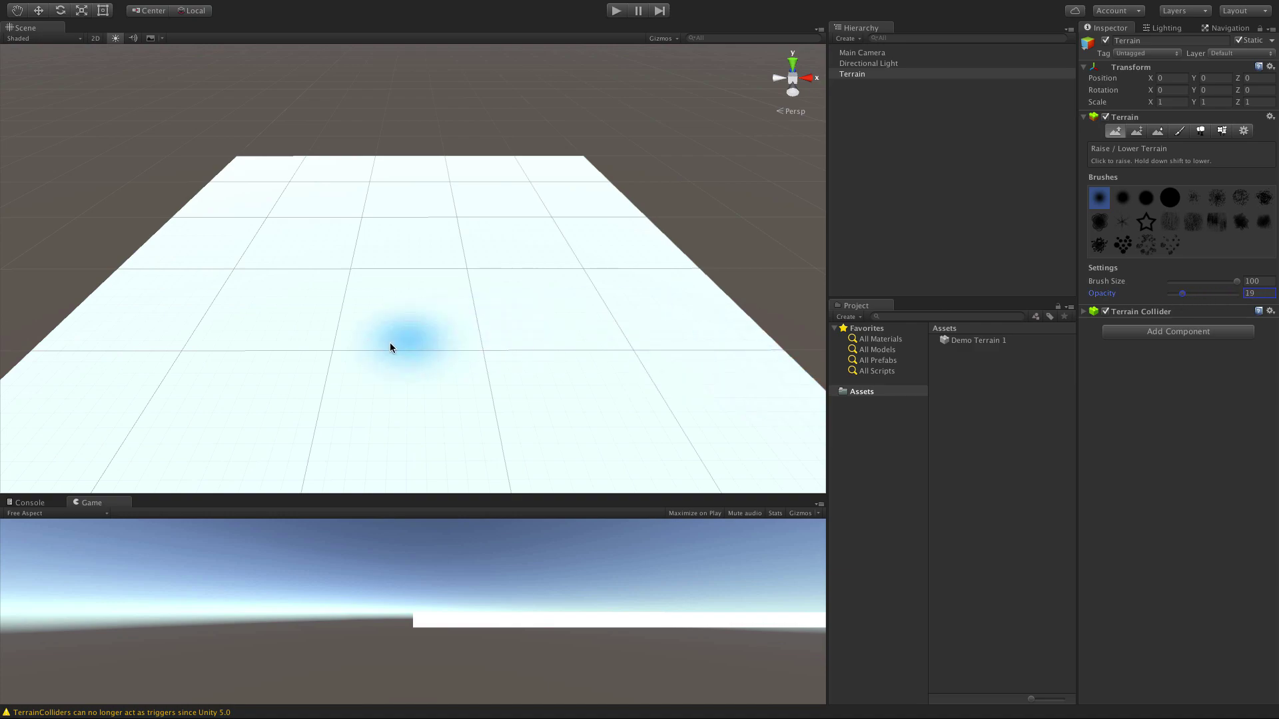
{"action": "mouse_move", "coordinate": [423, 368]}
{"action": "left_mouse_down"}
{"action": "mouse_move", "coordinate": [589, 389]}
{"action": "mouse_move", "coordinate": [637, 366]}
{"action": "mouse_move", "coordinate": [650, 322]}
{"action": "mouse_move", "coordinate": [676, 331]}
{"action": "left_mouse_up"}
{"action": "key", "text": "ctrl+z"}
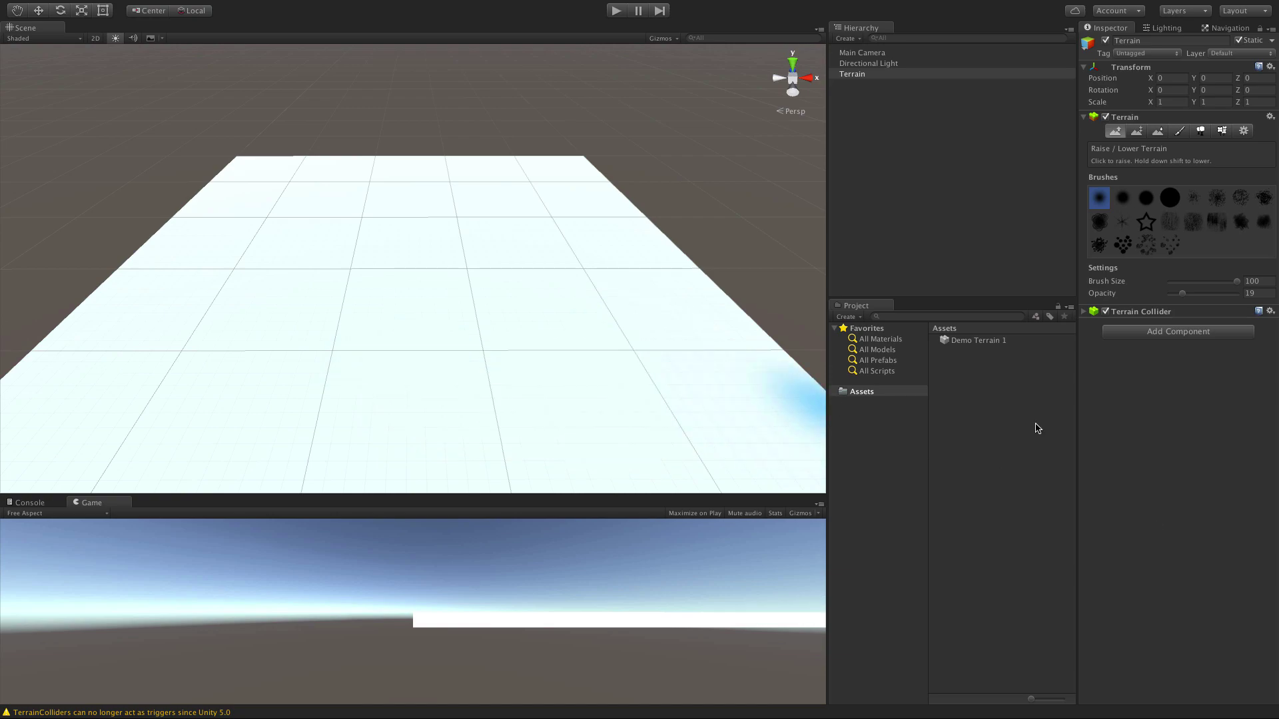
Raise rough, bumpy hills across the near half of the terrain using the splatter brush at size 100 and opacity 19.
{"action": "left_click", "coordinate": [1099, 245]}
{"action": "mouse_move", "coordinate": [508, 293]}
{"action": "left_mouse_down"}
{"action": "mouse_move", "coordinate": [593, 265]}
{"action": "mouse_move", "coordinate": [514, 337]}
{"action": "mouse_move", "coordinate": [347, 373]}
{"action": "left_mouse_up"}
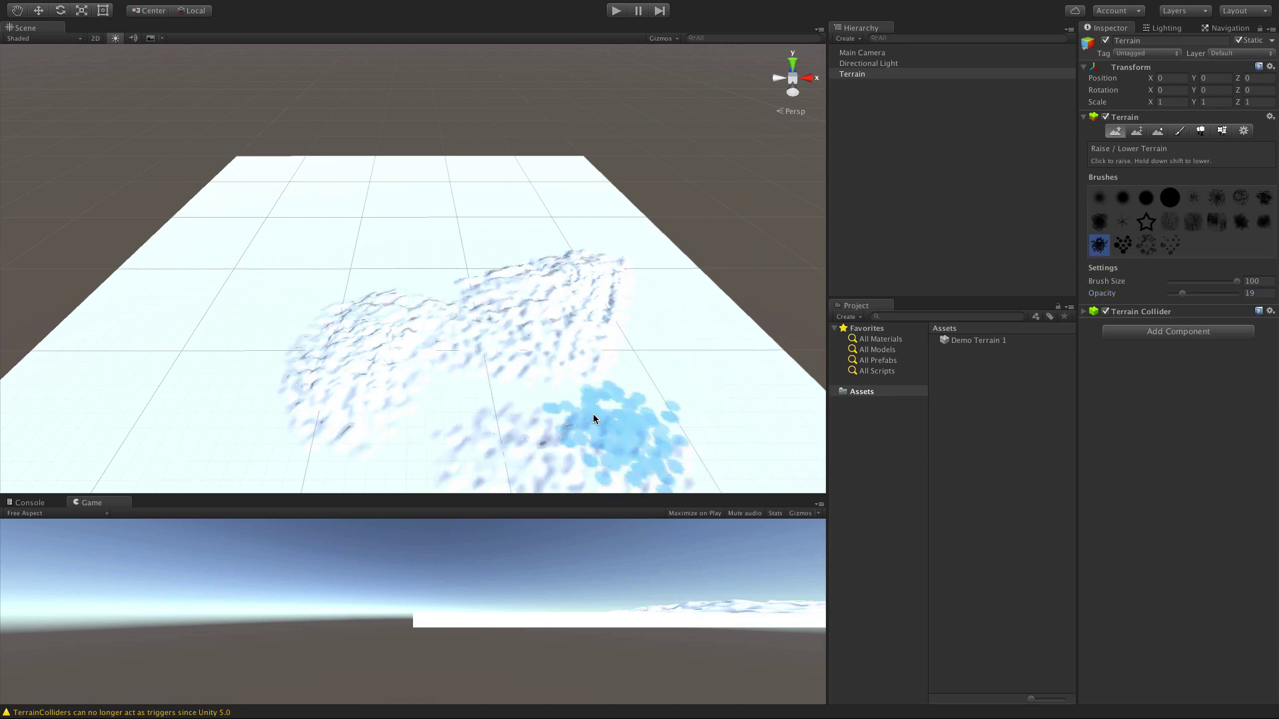
{"action": "mouse_move", "coordinate": [257, 257]}
{"action": "left_mouse_down", "text": "alt"}
{"action": "mouse_move", "coordinate": [277, 263]}
{"action": "mouse_move", "coordinate": [430, 161]}
{"action": "mouse_move", "coordinate": [421, 205]}
{"action": "left_mouse_up", "text": "alt"}
{"action": "scroll", "coordinate": [378, 353], "scroll_direction": "down", "scroll_amount": 5}
{"action": "scroll", "coordinate": [378, 354], "scroll_direction": "up", "scroll_amount": 8}
{"action": "left_click_drag", "start_coordinate": [383, 388], "coordinate": [481, 353], "text": "alt"}
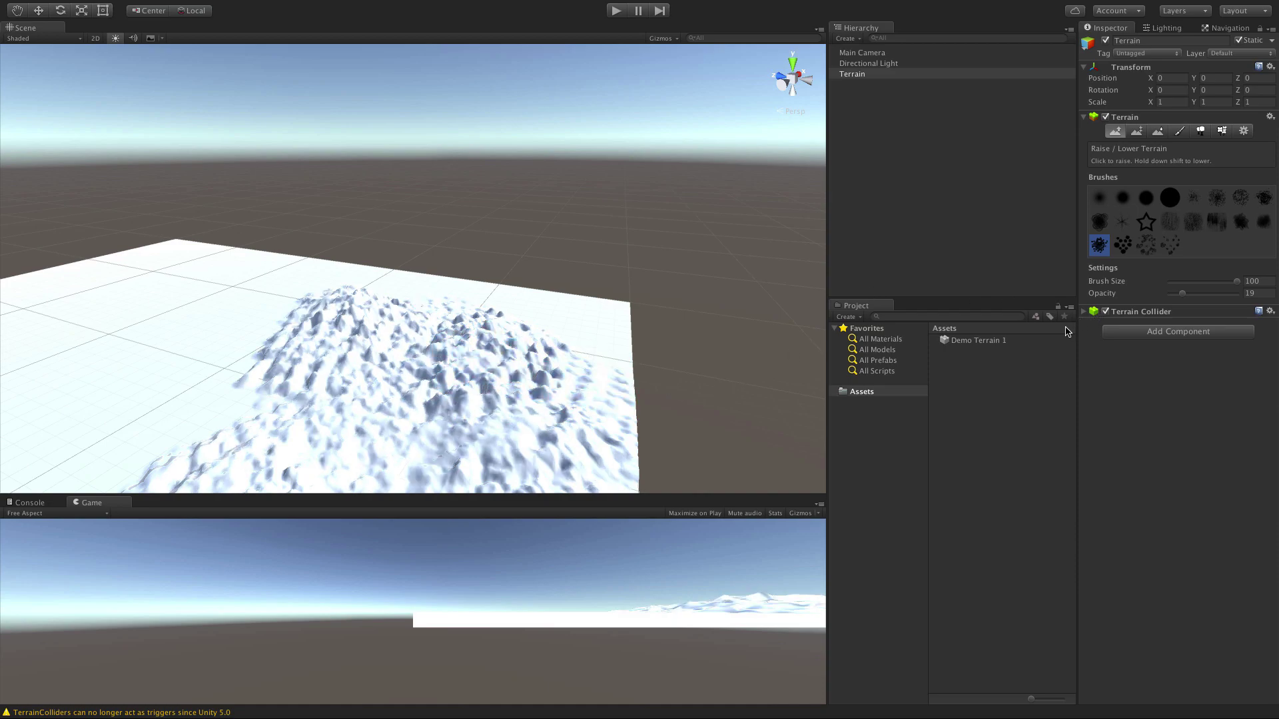
Undo the rough splatter-brush hills on the near half of the terrain.
{"action": "key", "text": "ctrl+z"}
{"action": "key", "text": "ctrl+z"}
{"action": "key", "text": "ctrl+z"}
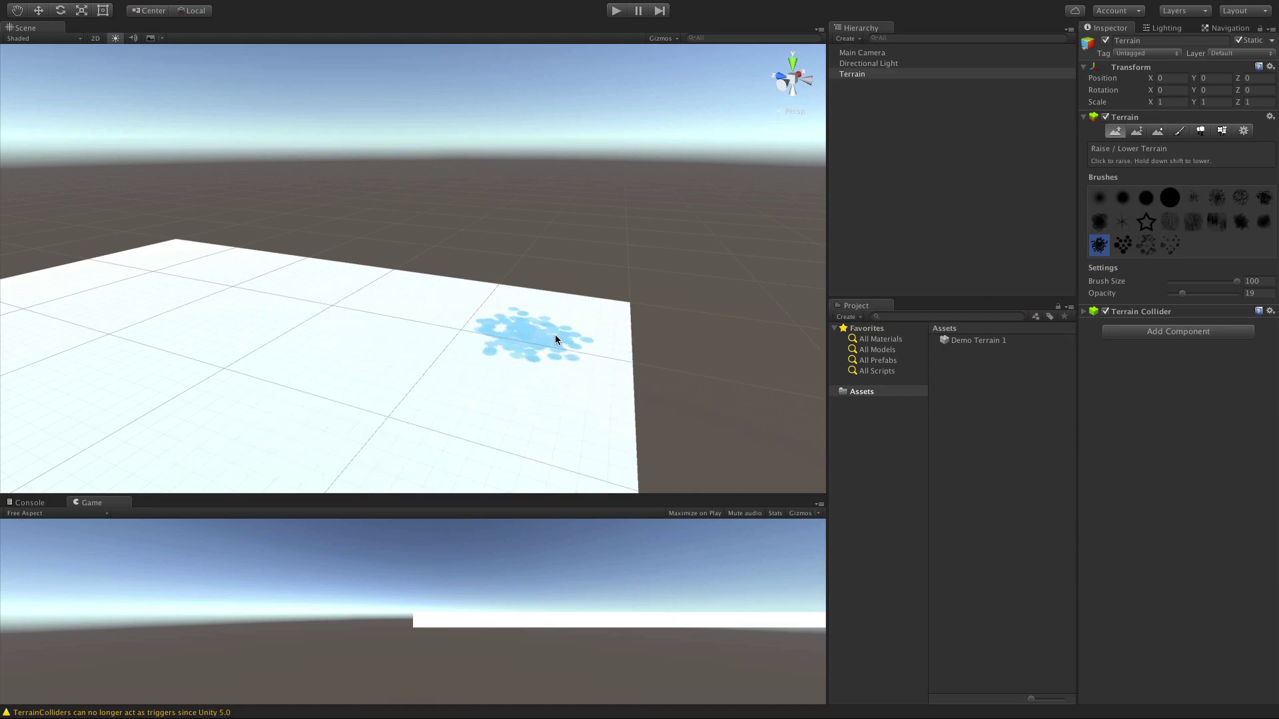
Set the brush opacity to 6 and raise low, bumpy ground across the terrain with the splatter brush at size 100.
{"action": "left_click", "coordinate": [1182, 296]}
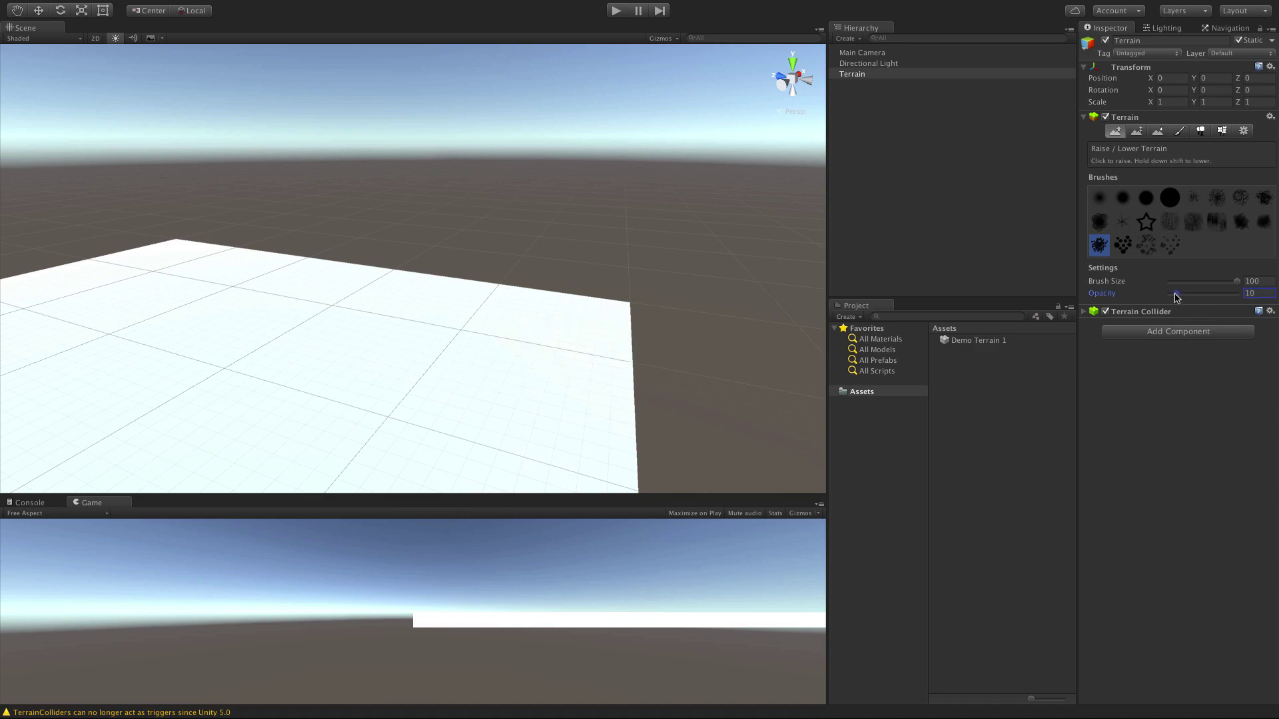
{"action": "mouse_move", "coordinate": [300, 386]}
{"action": "left_mouse_down"}
{"action": "mouse_move", "coordinate": [328, 366]}
{"action": "mouse_move", "coordinate": [502, 336]}
{"action": "mouse_move", "coordinate": [538, 370]}
{"action": "mouse_move", "coordinate": [458, 450]}
{"action": "mouse_move", "coordinate": [222, 411]}
{"action": "mouse_move", "coordinate": [158, 291]}
{"action": "mouse_move", "coordinate": [257, 299]}
{"action": "mouse_move", "coordinate": [318, 323]}
{"action": "mouse_move", "coordinate": [380, 277]}
{"action": "mouse_move", "coordinate": [252, 278]}
{"action": "mouse_move", "coordinate": [348, 297]}
{"action": "mouse_move", "coordinate": [114, 291]}
{"action": "mouse_move", "coordinate": [79, 381]}
{"action": "mouse_move", "coordinate": [117, 319]}
{"action": "mouse_move", "coordinate": [145, 326]}
{"action": "left_mouse_up"}
{"action": "middle_click_drag", "start_coordinate": [146, 326], "coordinate": [526, 309]}
{"action": "scroll", "coordinate": [414, 368], "scroll_direction": "up", "scroll_amount": 3}
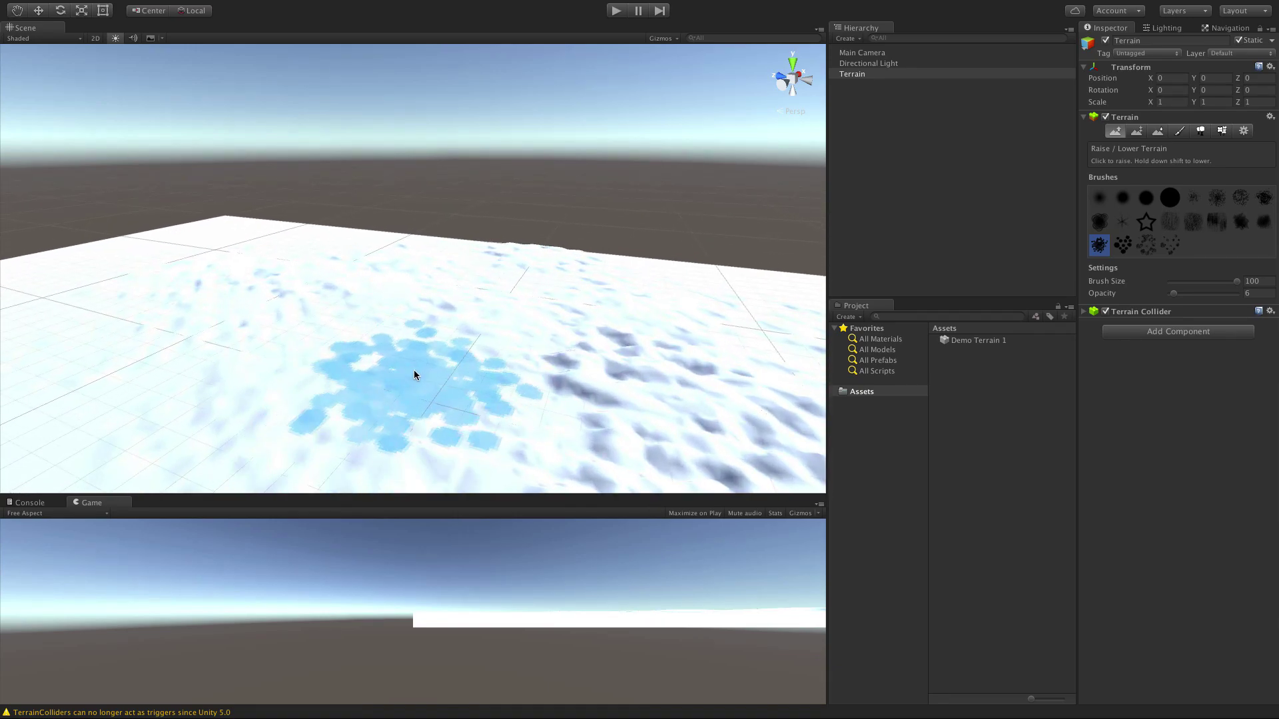
{"action": "scroll", "coordinate": [377, 348], "scroll_direction": "down", "scroll_amount": 2}
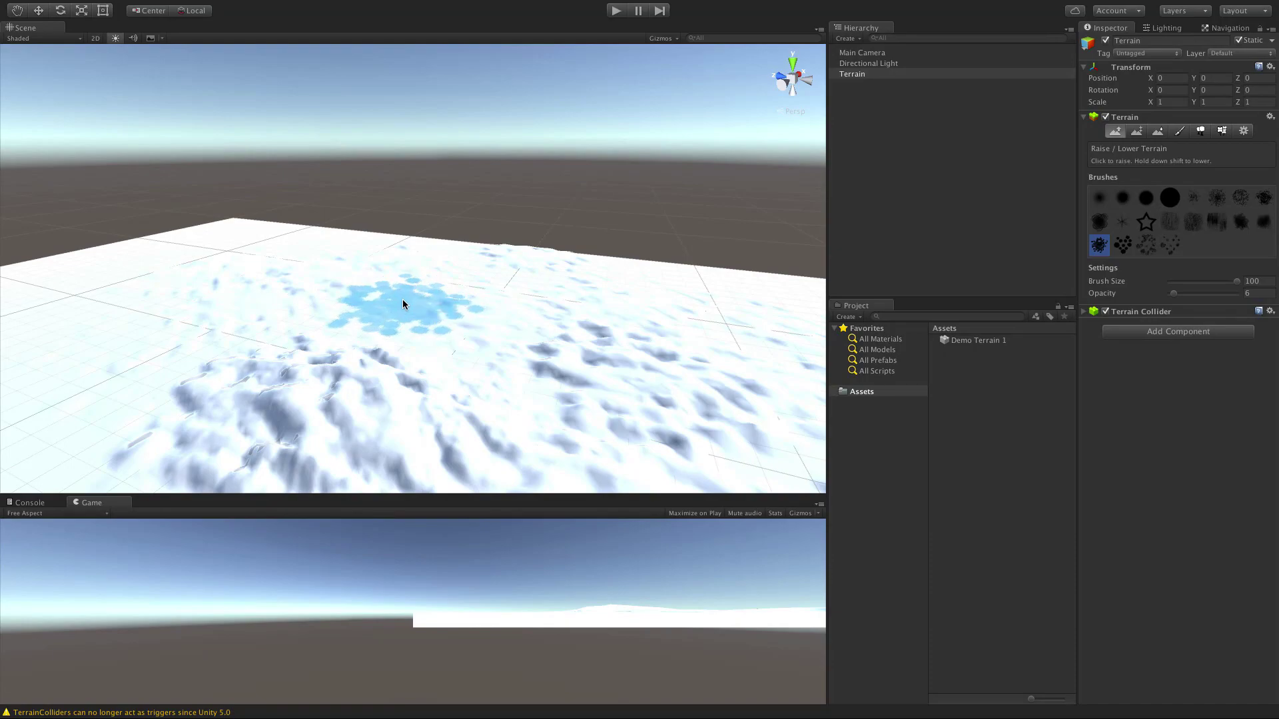
{"action": "left_click_drag", "start_coordinate": [309, 343], "coordinate": [359, 360], "text": "alt"}
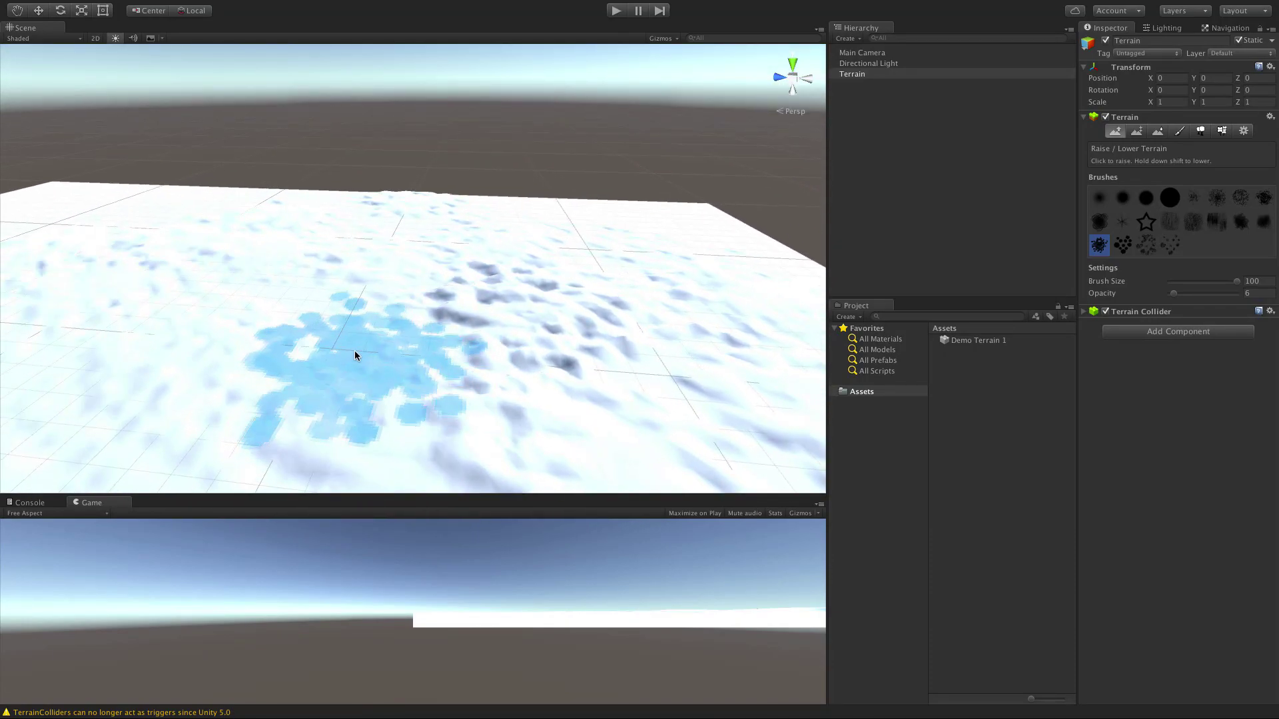
{"action": "scroll", "coordinate": [257, 308], "scroll_direction": "down", "scroll_amount": 3}
{"action": "mouse_move", "coordinate": [257, 309]}
{"action": "middle_mouse_down"}
{"action": "mouse_move", "coordinate": [345, 299]}
{"action": "mouse_move", "coordinate": [357, 374]}
{"action": "middle_mouse_up"}
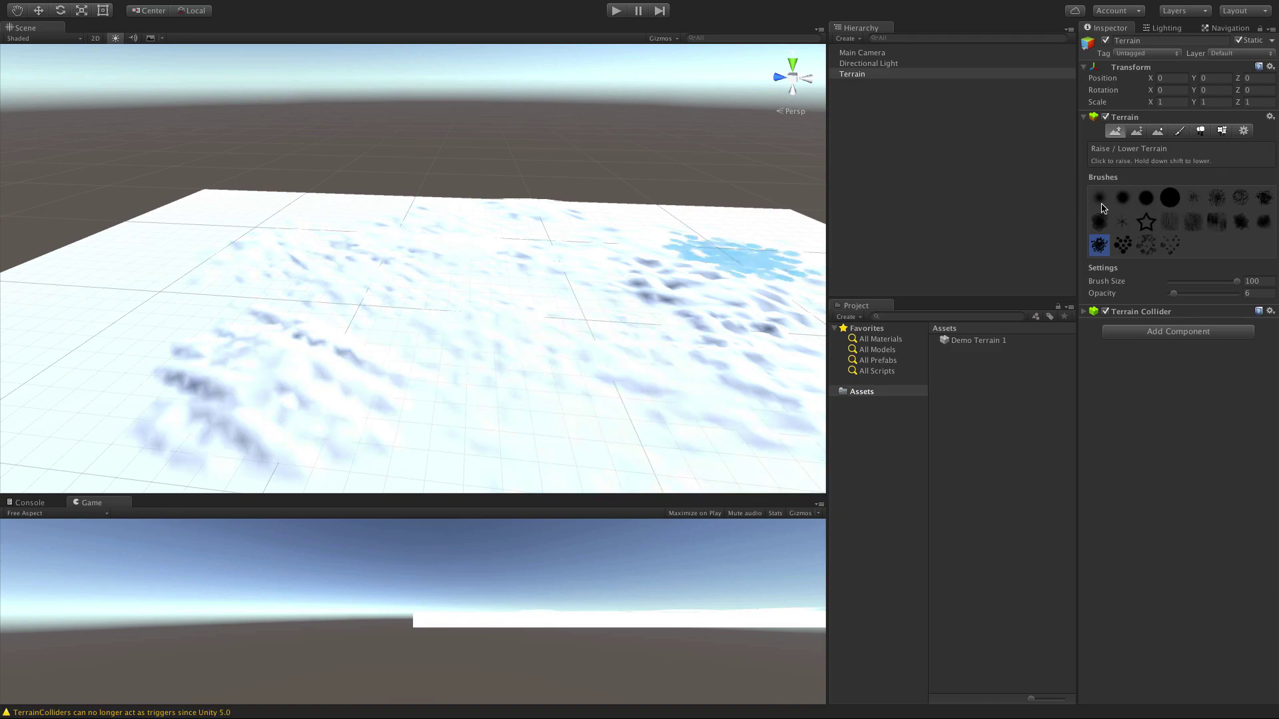
Raise a tall, smooth mountain beside the bumpy ground using the soft round brush at size 100 and opacity 6.
{"action": "left_click", "coordinate": [1107, 204]}
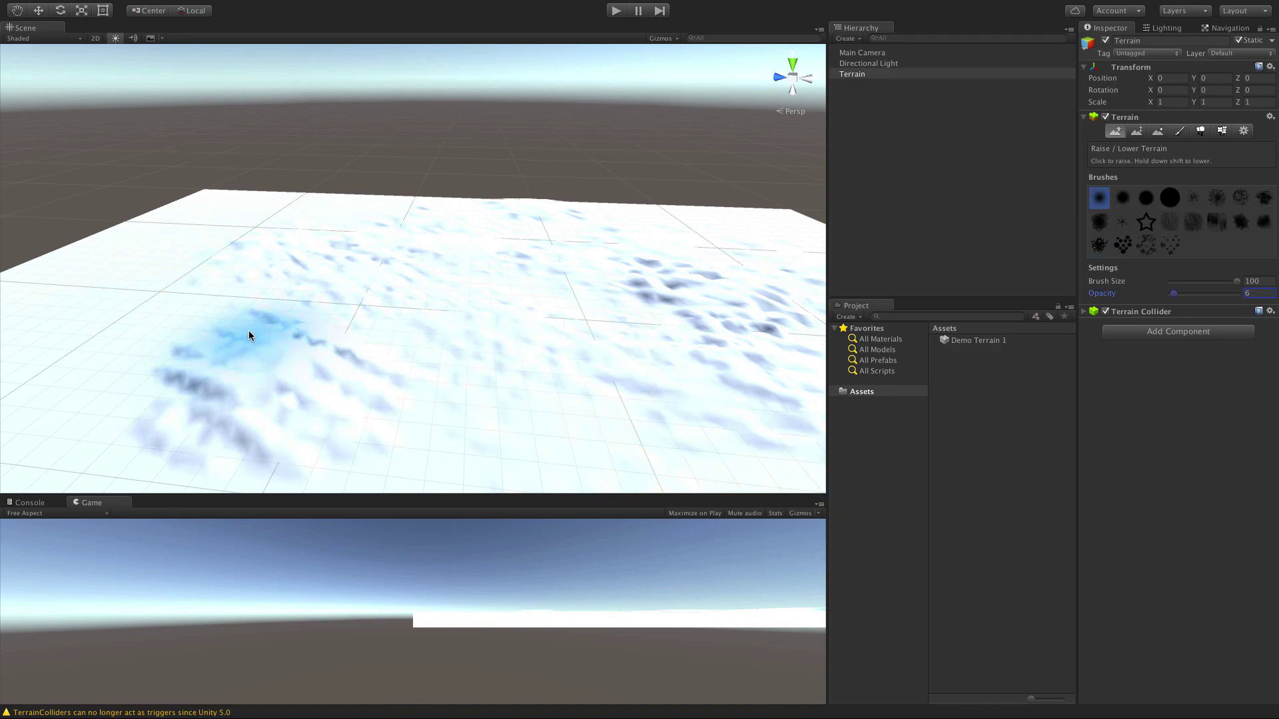
{"action": "left_click_drag", "start_coordinate": [262, 310], "coordinate": [660, 553], "text": "alt"}
{"action": "scroll", "coordinate": [505, 259], "scroll_direction": "down", "scroll_amount": 10}
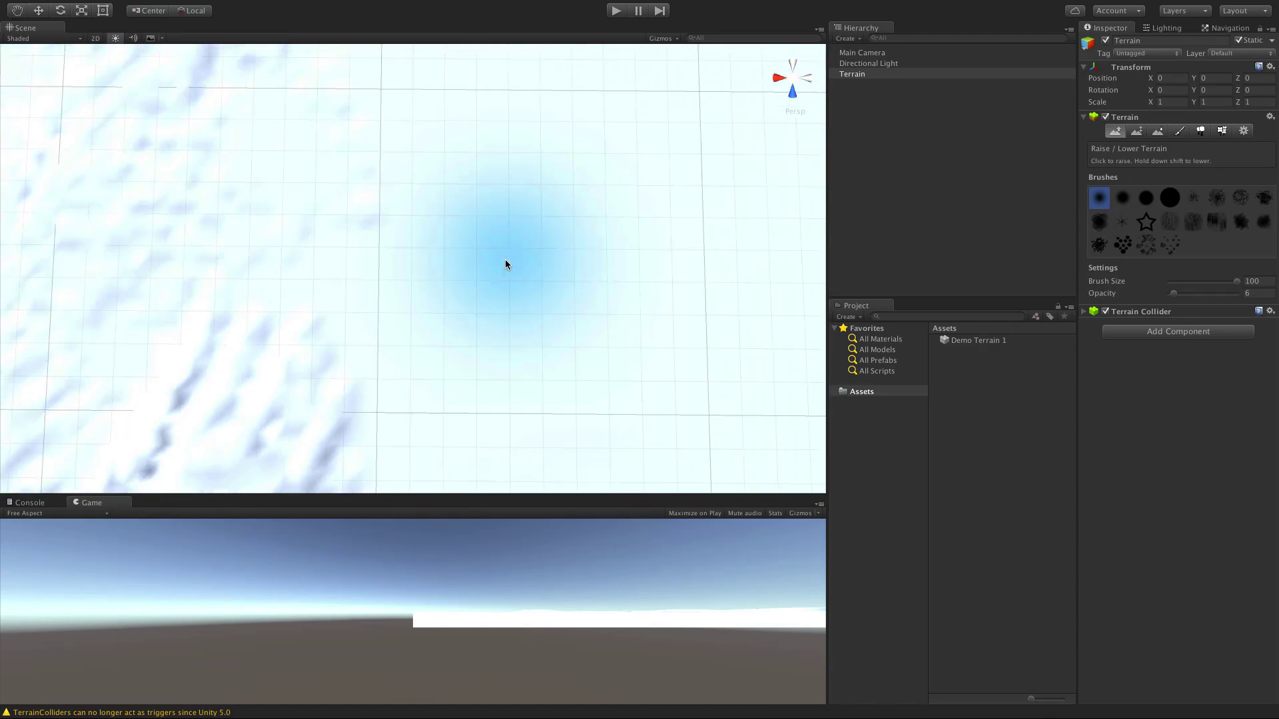
{"action": "scroll", "coordinate": [501, 267], "scroll_direction": "up", "scroll_amount": 5}
{"action": "scroll", "coordinate": [498, 273], "scroll_direction": "up", "scroll_amount": 3}
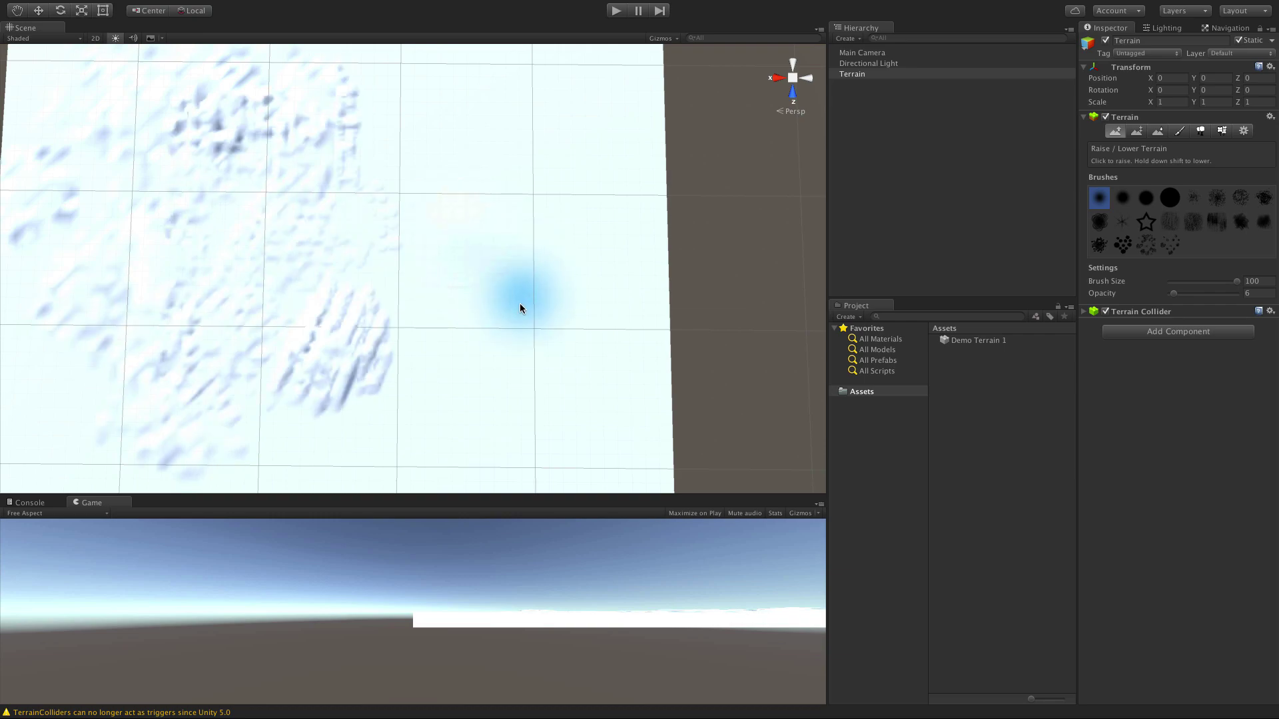
{"action": "mouse_move", "coordinate": [445, 232]}
{"action": "left_mouse_down"}
{"action": "mouse_move", "coordinate": [491, 317]}
{"action": "mouse_move", "coordinate": [480, 291]}
{"action": "mouse_move", "coordinate": [460, 310]}
{"action": "mouse_move", "coordinate": [579, 308]}
{"action": "mouse_move", "coordinate": [579, 288]}
{"action": "mouse_move", "coordinate": [491, 294]}
{"action": "mouse_move", "coordinate": [533, 311]}
{"action": "mouse_move", "coordinate": [493, 306]}
{"action": "mouse_move", "coordinate": [477, 277]}
{"action": "mouse_move", "coordinate": [528, 308]}
{"action": "mouse_move", "coordinate": [531, 137]}
{"action": "mouse_move", "coordinate": [513, 313]}
{"action": "left_mouse_up"}
{"action": "mouse_move", "coordinate": [512, 313]}
{"action": "left_mouse_down"}
{"action": "mouse_move", "coordinate": [512, 327]}
{"action": "mouse_move", "coordinate": [506, 305]}
{"action": "mouse_move", "coordinate": [548, 317]}
{"action": "mouse_move", "coordinate": [476, 288]}
{"action": "mouse_move", "coordinate": [491, 324]}
{"action": "left_mouse_up"}
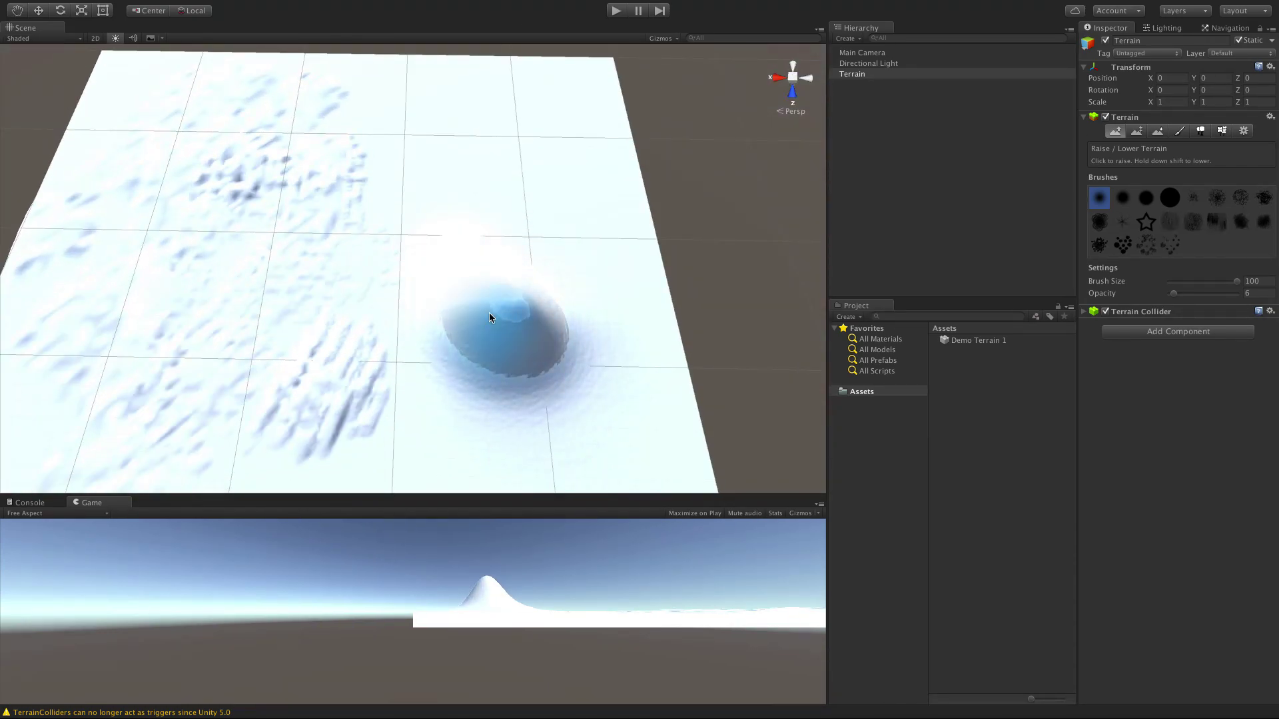
{"action": "left_click_drag", "start_coordinate": [562, 367], "coordinate": [765, 265], "text": "alt"}
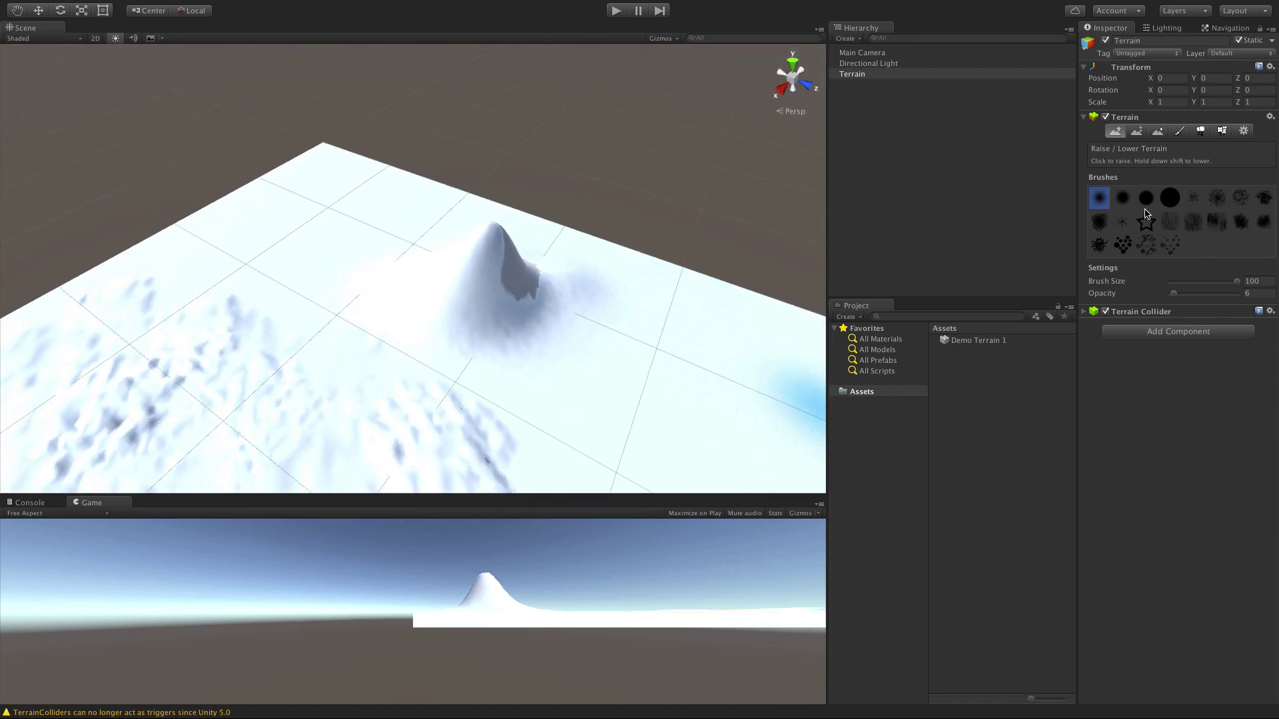
Choose the dotted scatter brush at size 23 and add bumpy detail to the mountain's slope and base.
{"action": "left_click", "coordinate": [1122, 245]}
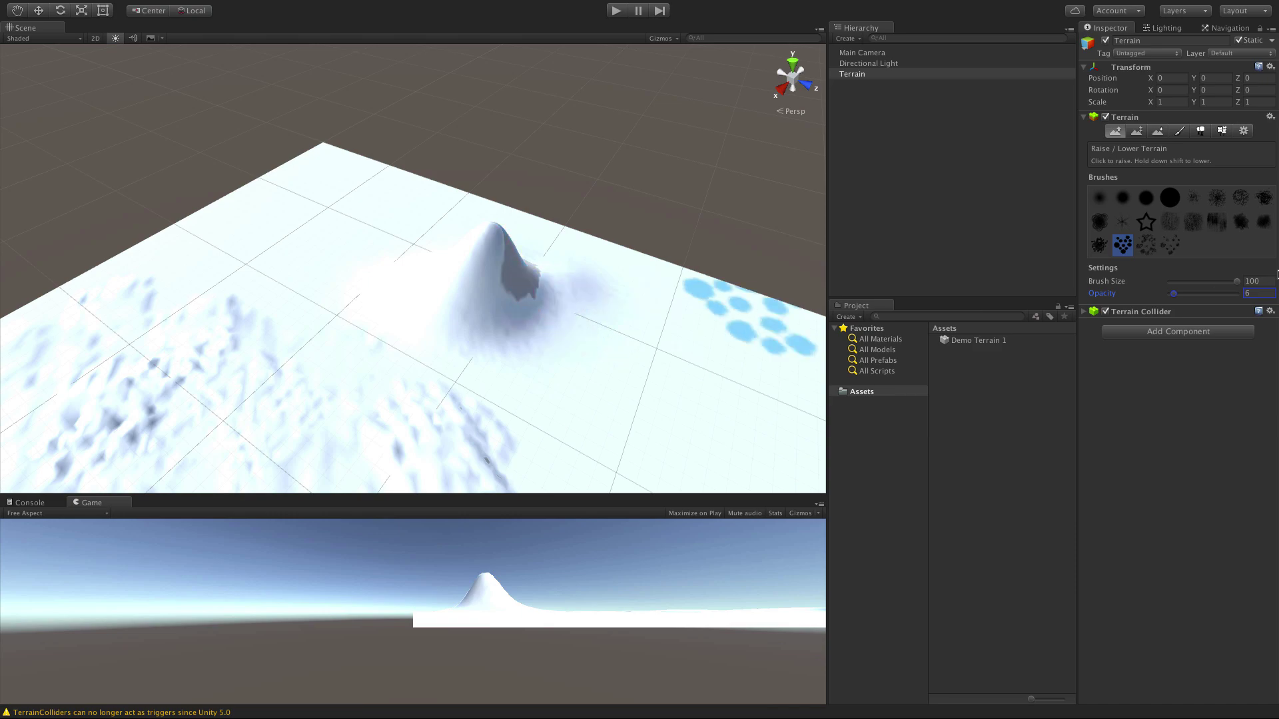
{"action": "left_click_drag", "start_coordinate": [1234, 282], "coordinate": [1214, 286]}
{"action": "mouse_move", "coordinate": [542, 278]}
{"action": "left_mouse_down"}
{"action": "mouse_move", "coordinate": [530, 293]}
{"action": "mouse_move", "coordinate": [567, 328]}
{"action": "mouse_move", "coordinate": [532, 321]}
{"action": "mouse_move", "coordinate": [523, 283]}
{"action": "mouse_move", "coordinate": [342, 114]}
{"action": "mouse_move", "coordinate": [94, 100]}
{"action": "mouse_move", "coordinate": [74, 127]}
{"action": "mouse_move", "coordinate": [129, 158]}
{"action": "mouse_move", "coordinate": [160, 200]}
{"action": "left_mouse_up"}
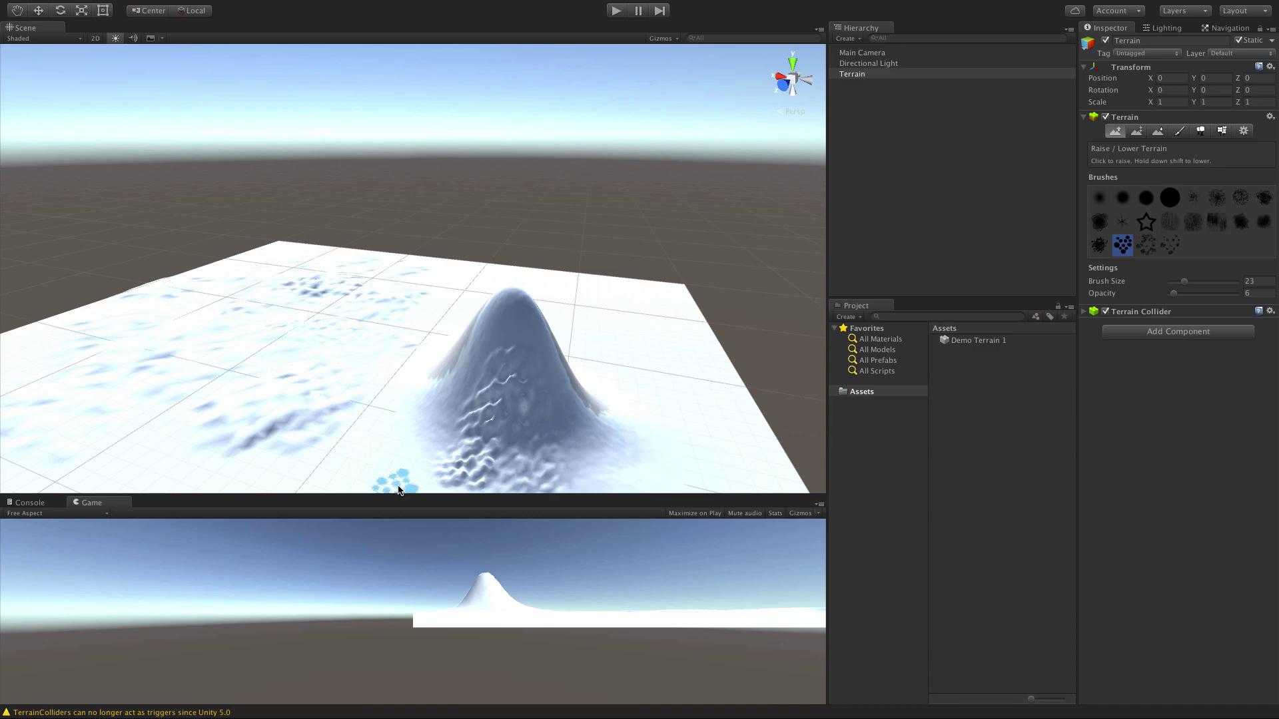
{"action": "mouse_move", "coordinate": [372, 403]}
{"action": "left_mouse_down", "text": "alt"}
{"action": "mouse_move", "coordinate": [585, 458]}
{"action": "mouse_move", "coordinate": [715, 373]}
{"action": "left_mouse_up", "text": "alt"}
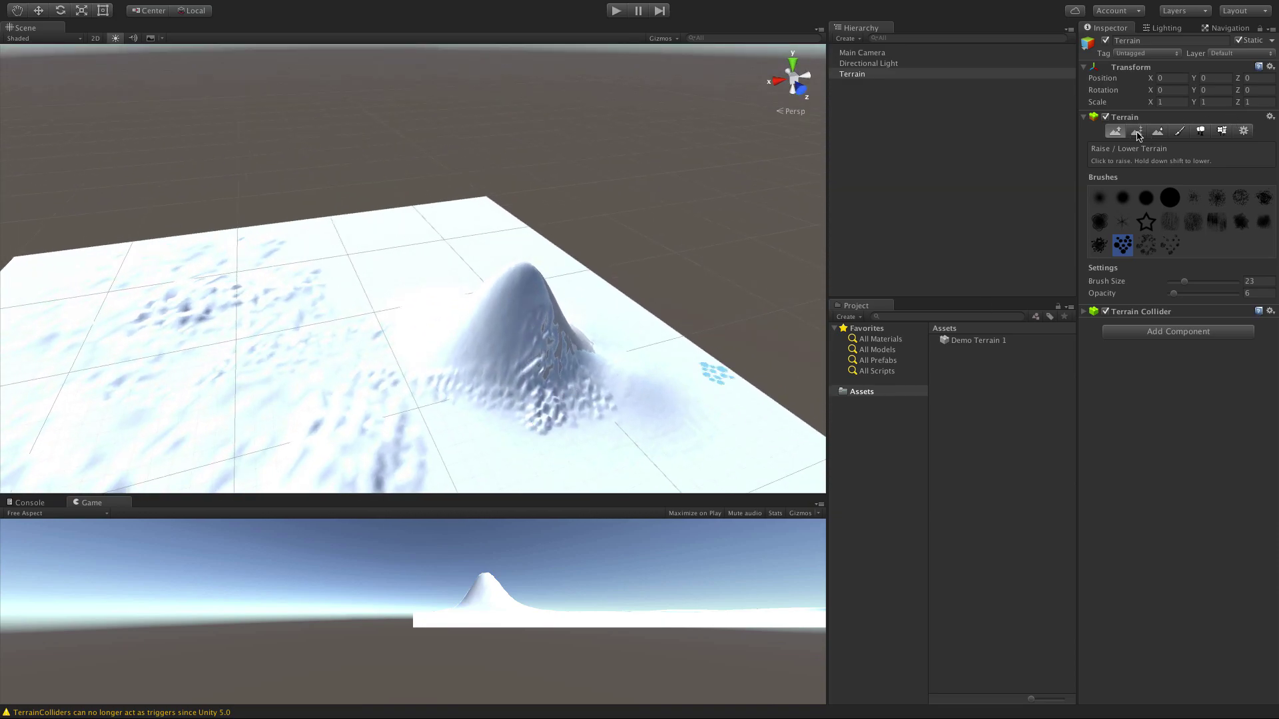
Flatten the whole terrain to a height of 225 with the Paint Height tool.
{"action": "left_click", "coordinate": [1137, 131]}
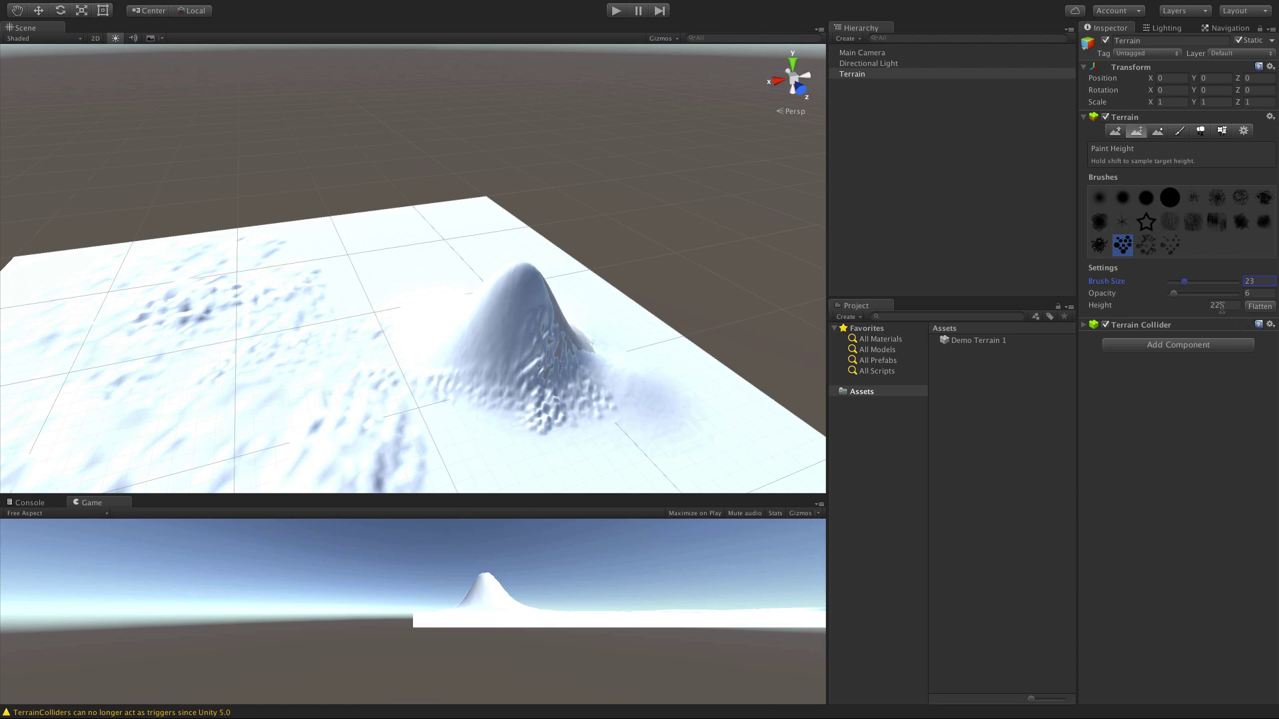
{"action": "left_click", "coordinate": [1262, 308]}
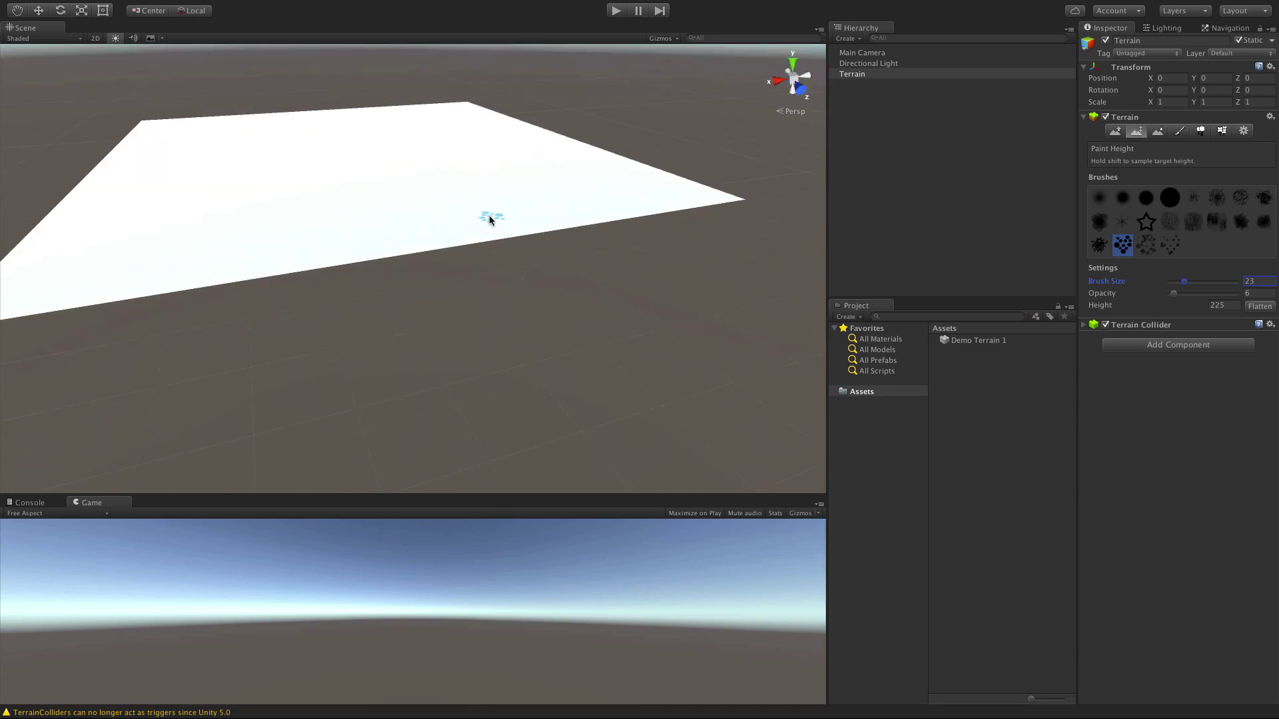
{"action": "left_click_drag", "start_coordinate": [426, 234], "coordinate": [377, 214], "text": "alt"}
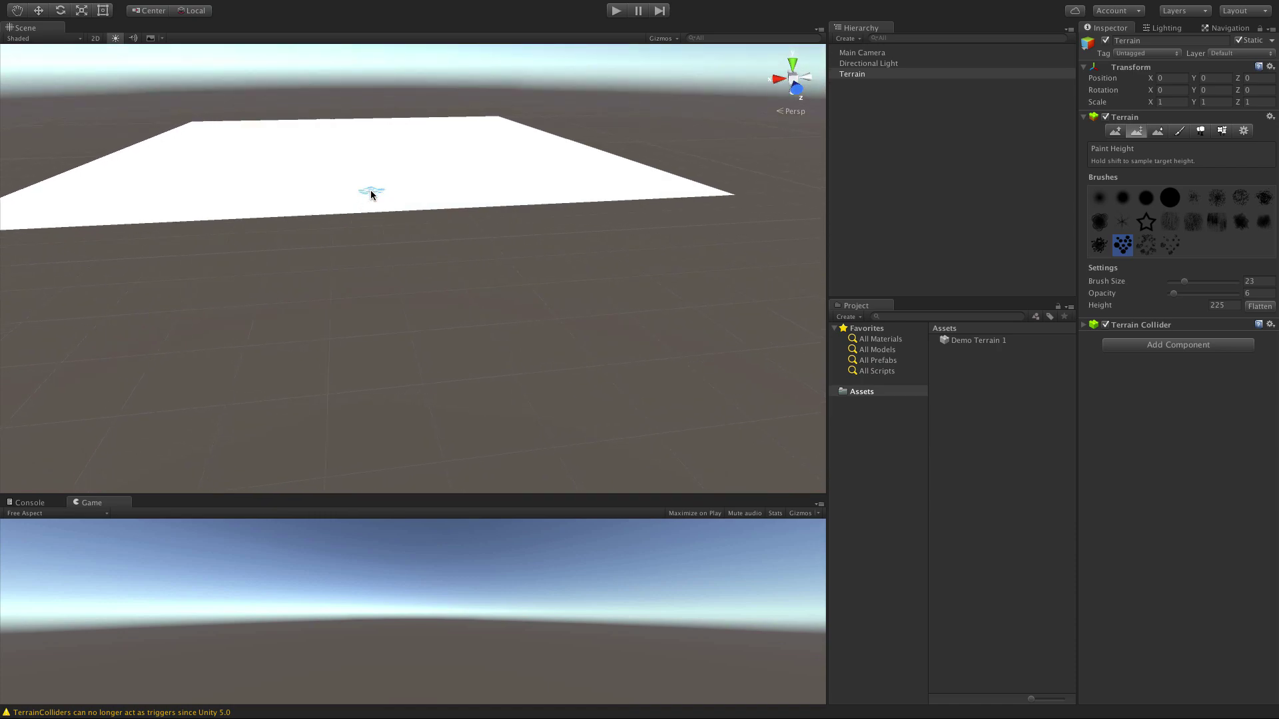
Set the Paint Height value to 0 and flatten the whole terrain to it.
{"action": "left_click", "coordinate": [1210, 306]}
{"action": "left_click", "coordinate": [1264, 308]}
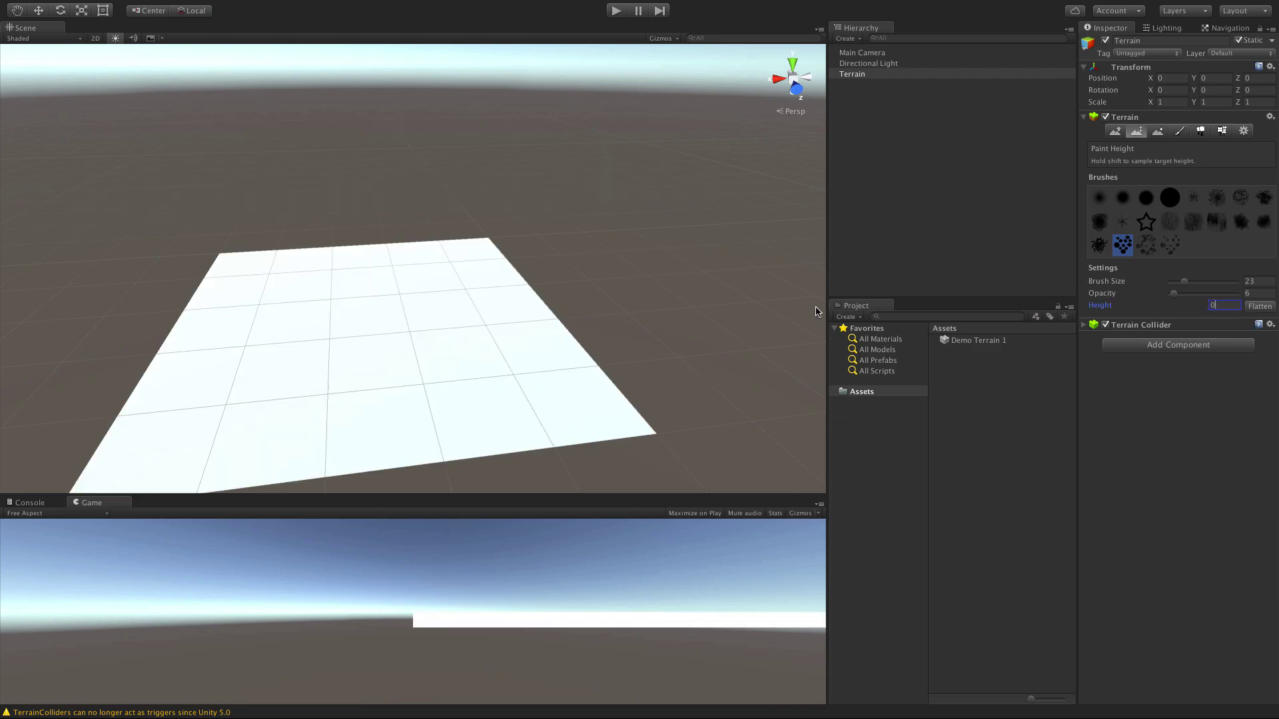
{"action": "scroll", "coordinate": [499, 289], "scroll_direction": "down", "scroll_amount": 3}
{"action": "middle_click_drag", "start_coordinate": [468, 286], "coordinate": [608, 297]}
{"action": "scroll", "coordinate": [573, 350], "scroll_direction": "down", "scroll_amount": 5}
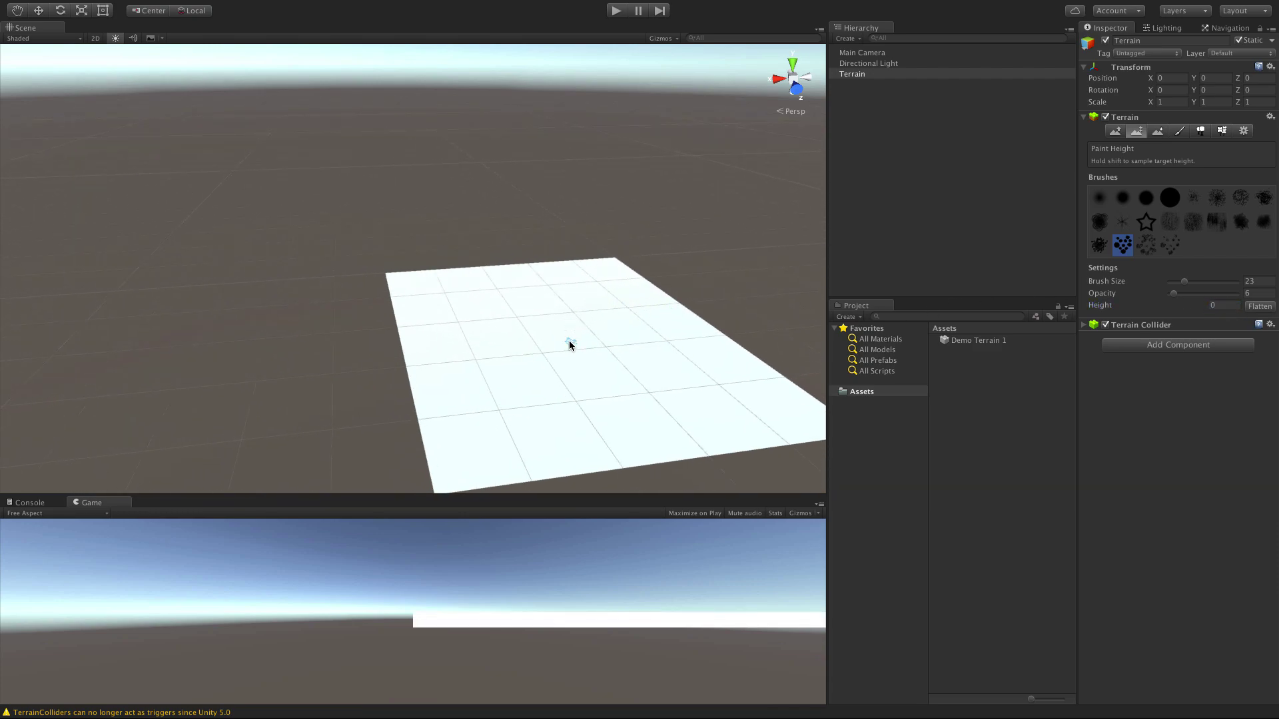
{"action": "scroll", "coordinate": [577, 358], "scroll_direction": "up", "scroll_amount": 5}
{"action": "left_click_drag", "start_coordinate": [608, 444], "coordinate": [591, 391], "text": "alt"}
{"action": "middle_click_drag", "start_coordinate": [590, 392], "coordinate": [457, 323]}
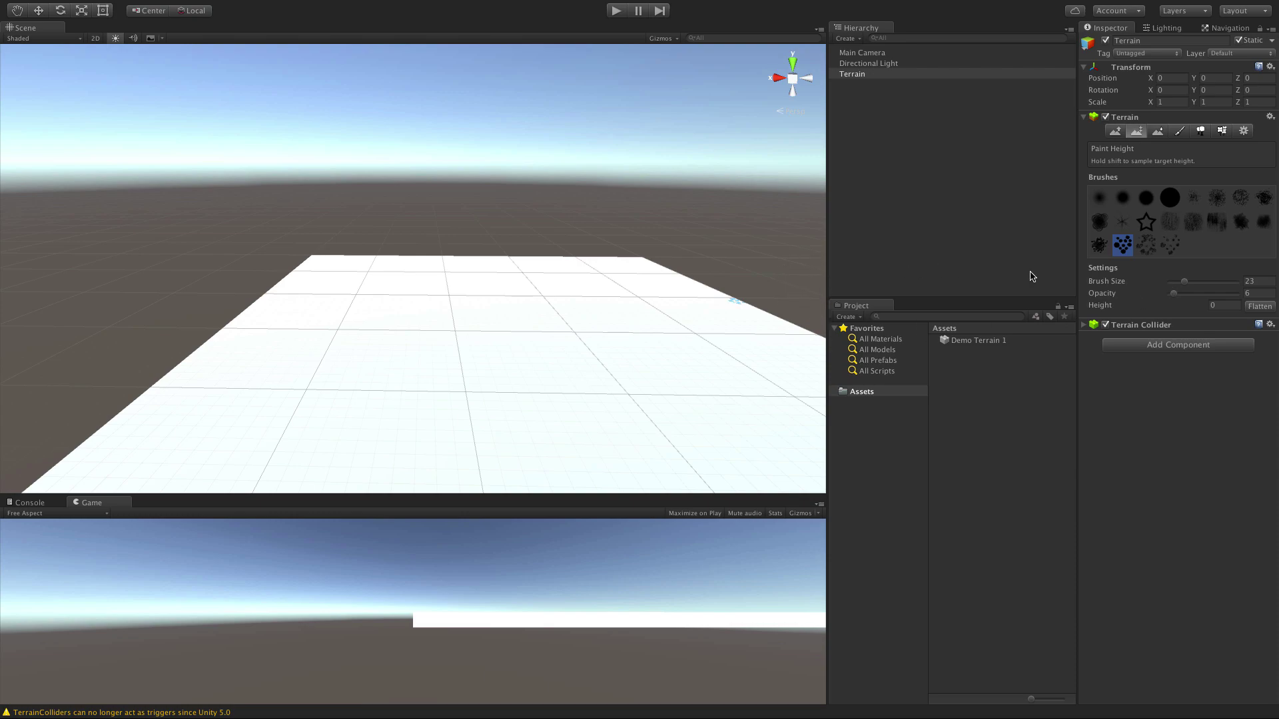
Set the Paint Height value to 10 and flatten the whole terrain to that level.
{"action": "left_click", "coordinate": [1223, 306]}
{"action": "key", "text": "Return"}
{"action": "left_click", "coordinate": [1264, 305]}
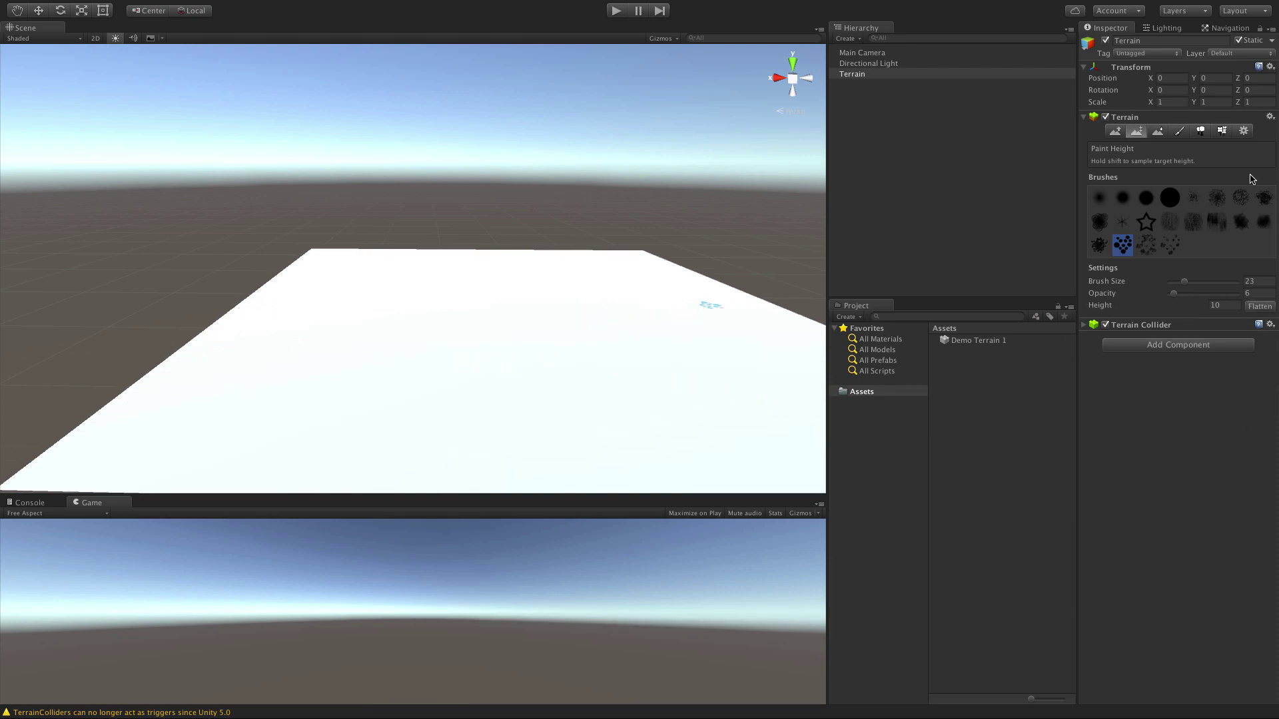
Lower a curved channel and basin into the flattened terrain with the hard round Raise/Lower brush at size 23 and opacity 6.
{"action": "left_click", "coordinate": [1116, 131]}
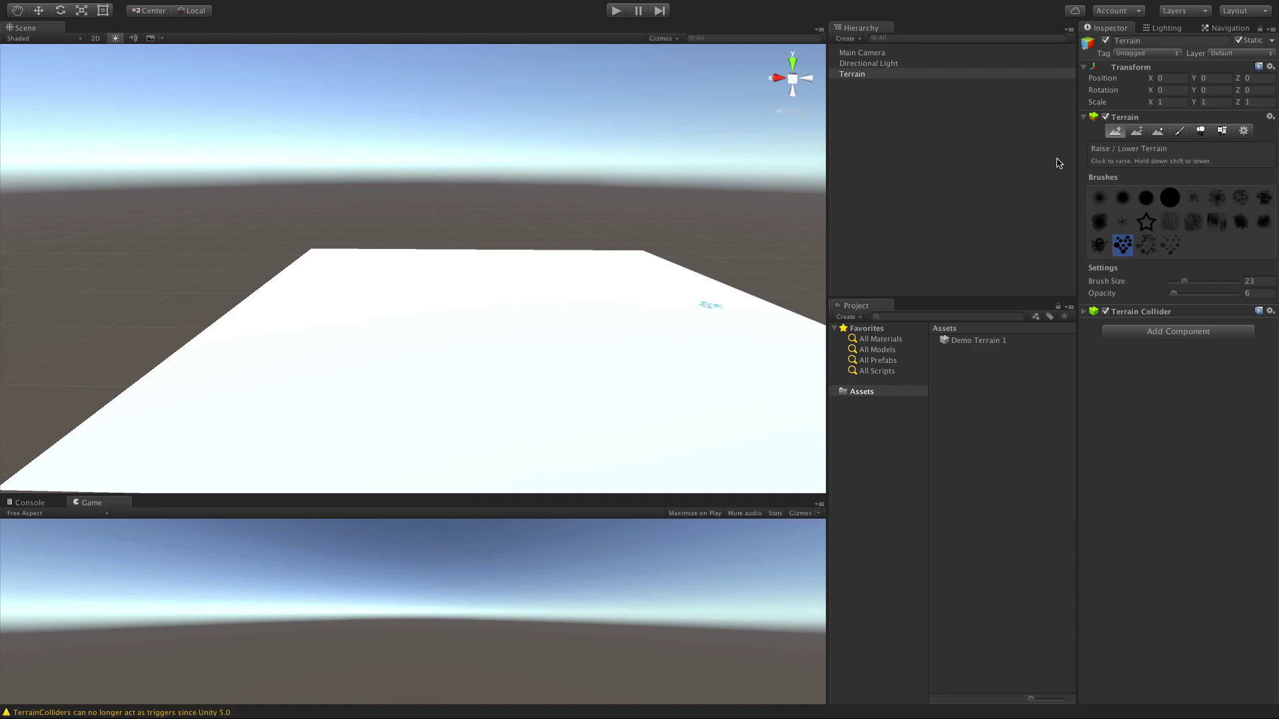
{"action": "mouse_move", "coordinate": [358, 375]}
{"action": "left_mouse_down", "text": "alt"}
{"action": "mouse_move", "coordinate": [468, 437]}
{"action": "mouse_move", "coordinate": [462, 420]}
{"action": "mouse_move", "coordinate": [602, 397]}
{"action": "left_mouse_up", "text": "alt"}
{"action": "left_click", "coordinate": [1169, 199]}
{"action": "left_click_drag", "start_coordinate": [486, 428], "coordinate": [519, 429]}
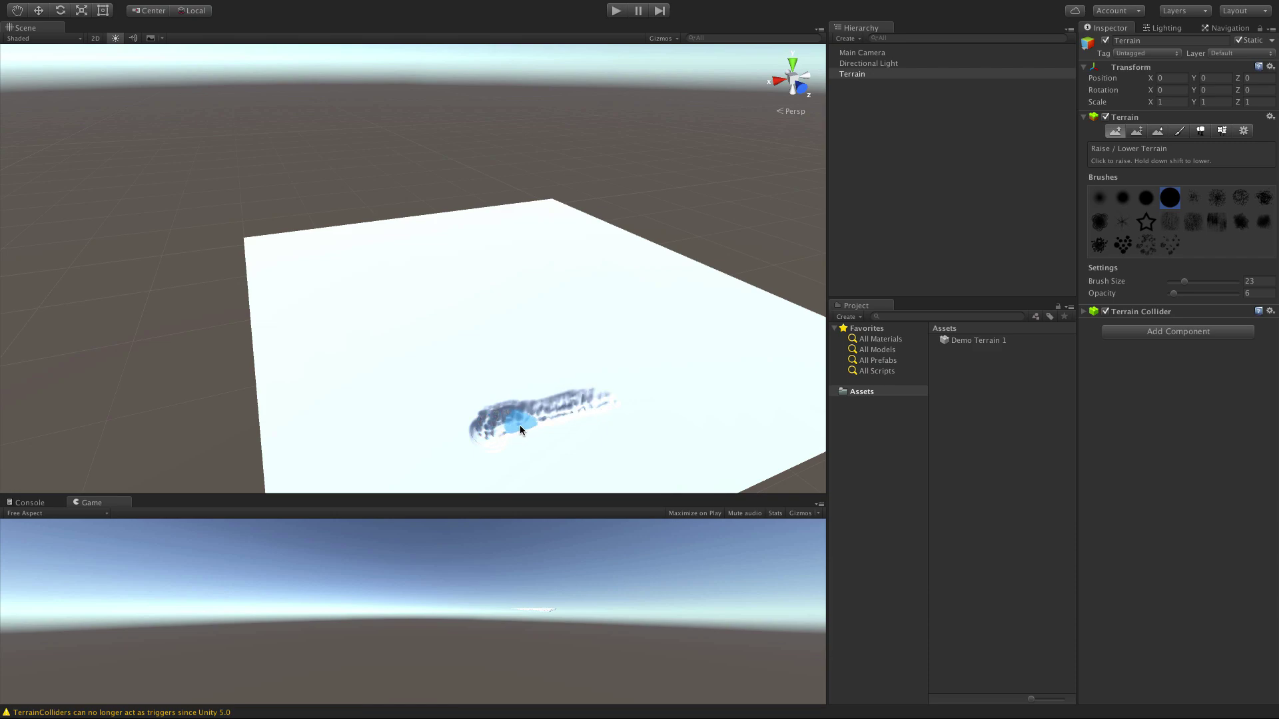
{"action": "mouse_move", "coordinate": [596, 406]}
{"action": "left_mouse_down"}
{"action": "mouse_move", "coordinate": [463, 432]}
{"action": "mouse_move", "coordinate": [423, 385]}
{"action": "mouse_move", "coordinate": [443, 421]}
{"action": "mouse_move", "coordinate": [422, 371]}
{"action": "mouse_move", "coordinate": [445, 341]}
{"action": "mouse_move", "coordinate": [426, 355]}
{"action": "mouse_move", "coordinate": [429, 385]}
{"action": "left_mouse_up"}
{"action": "mouse_move", "coordinate": [451, 348]}
{"action": "left_mouse_down"}
{"action": "mouse_move", "coordinate": [510, 336]}
{"action": "mouse_move", "coordinate": [450, 347]}
{"action": "mouse_move", "coordinate": [499, 414]}
{"action": "mouse_move", "coordinate": [531, 353]}
{"action": "mouse_move", "coordinate": [459, 355]}
{"action": "left_mouse_up"}
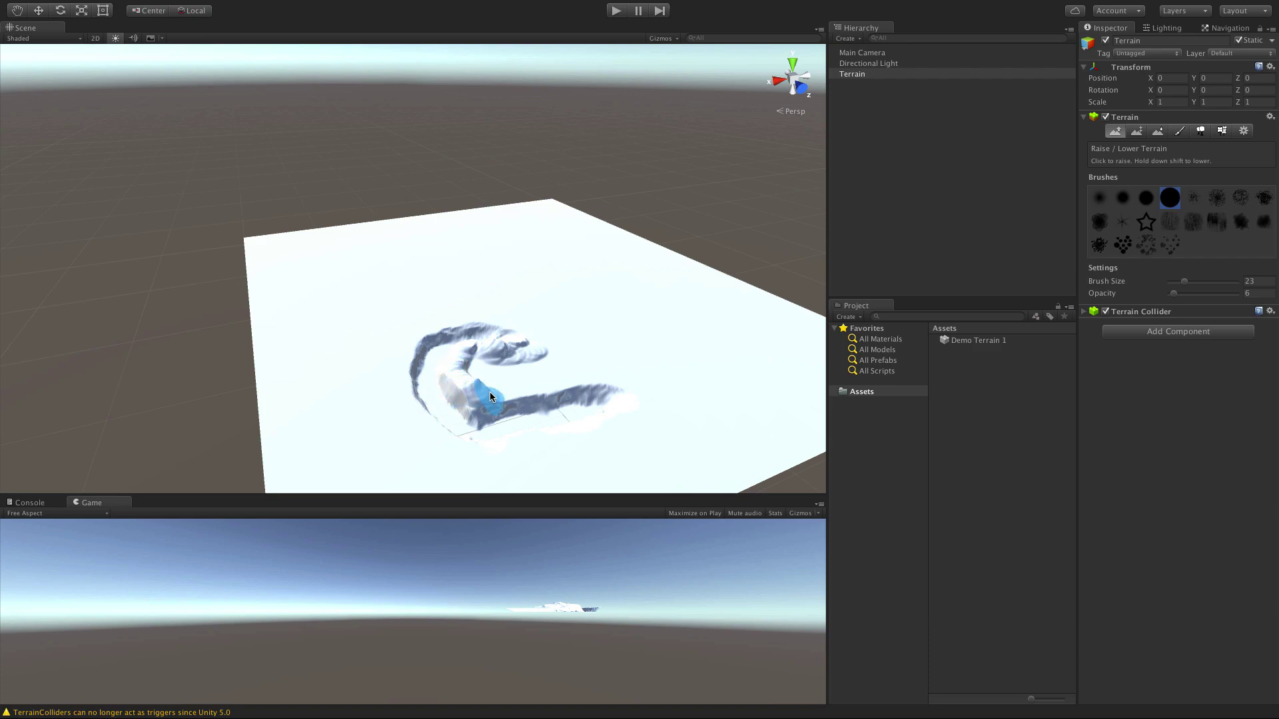
{"action": "left_click_drag", "start_coordinate": [530, 382], "coordinate": [489, 379]}
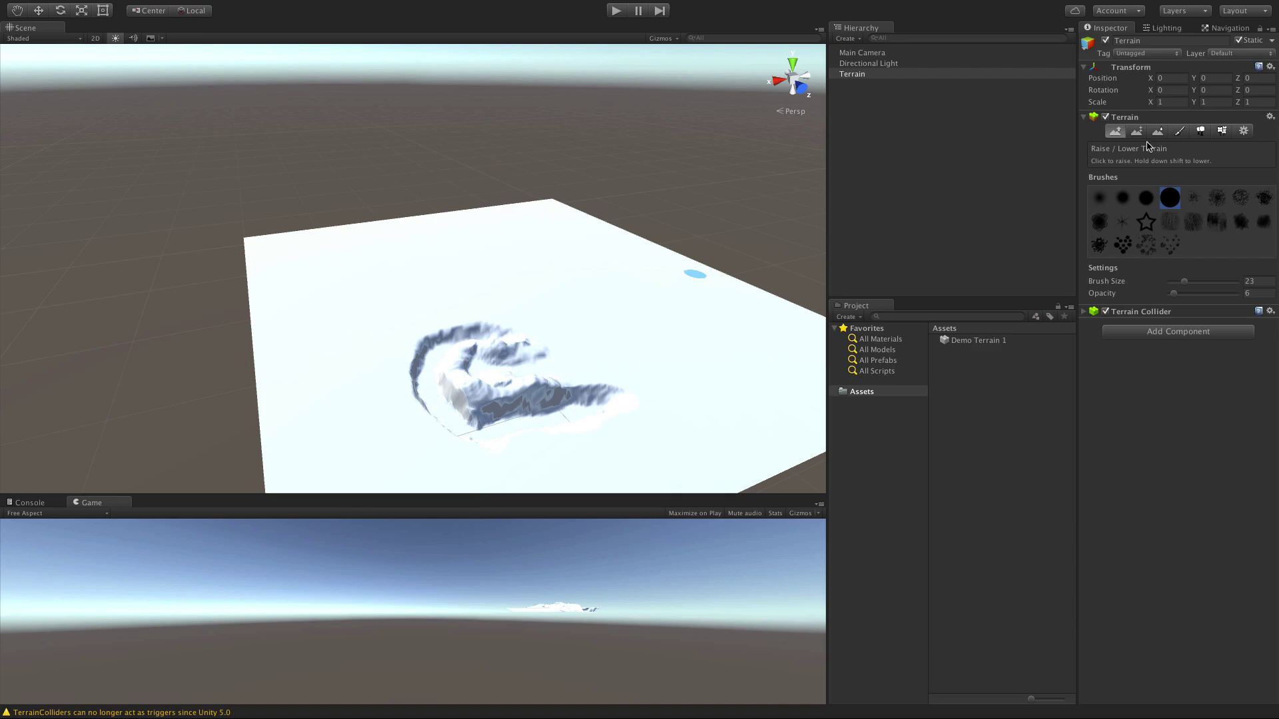
Set the Paint Height target to 100 and paint a small mound away from the basin with the hard round brush.
{"action": "left_click", "coordinate": [1137, 131]}
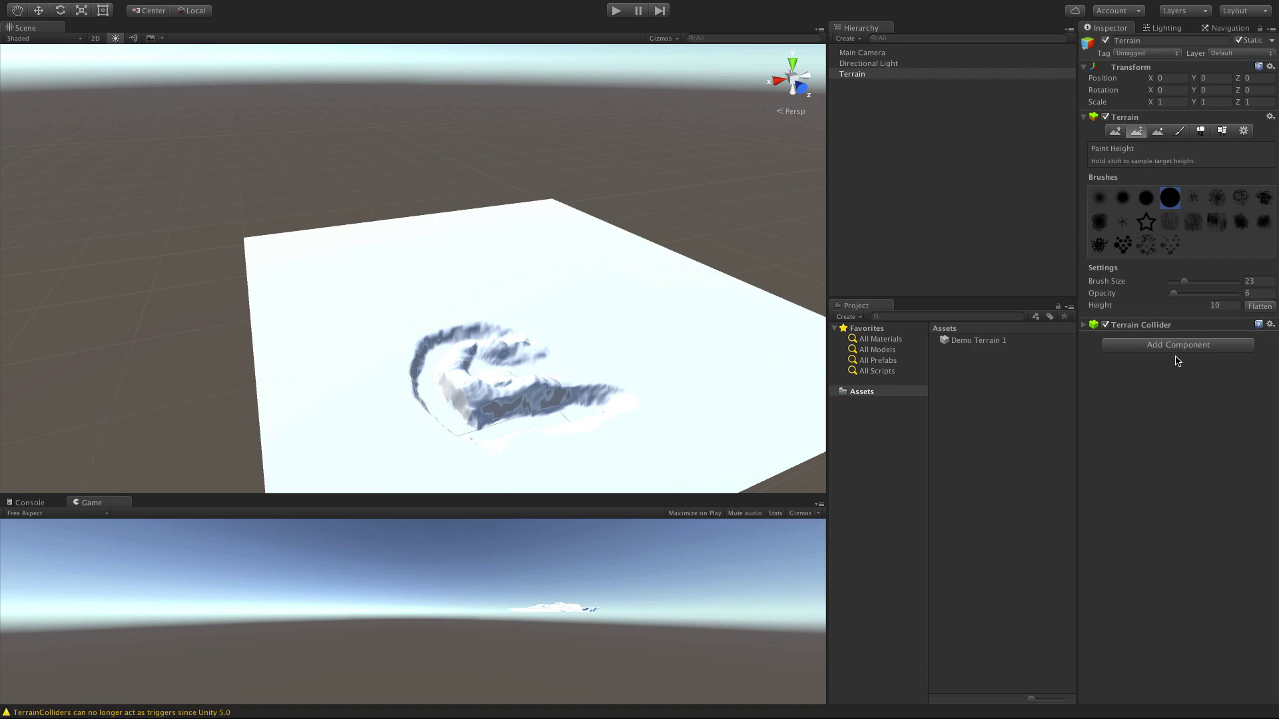
{"action": "left_click", "coordinate": [1217, 305]}
{"action": "left_click_drag", "start_coordinate": [432, 349], "coordinate": [1039, 393], "text": "alt"}
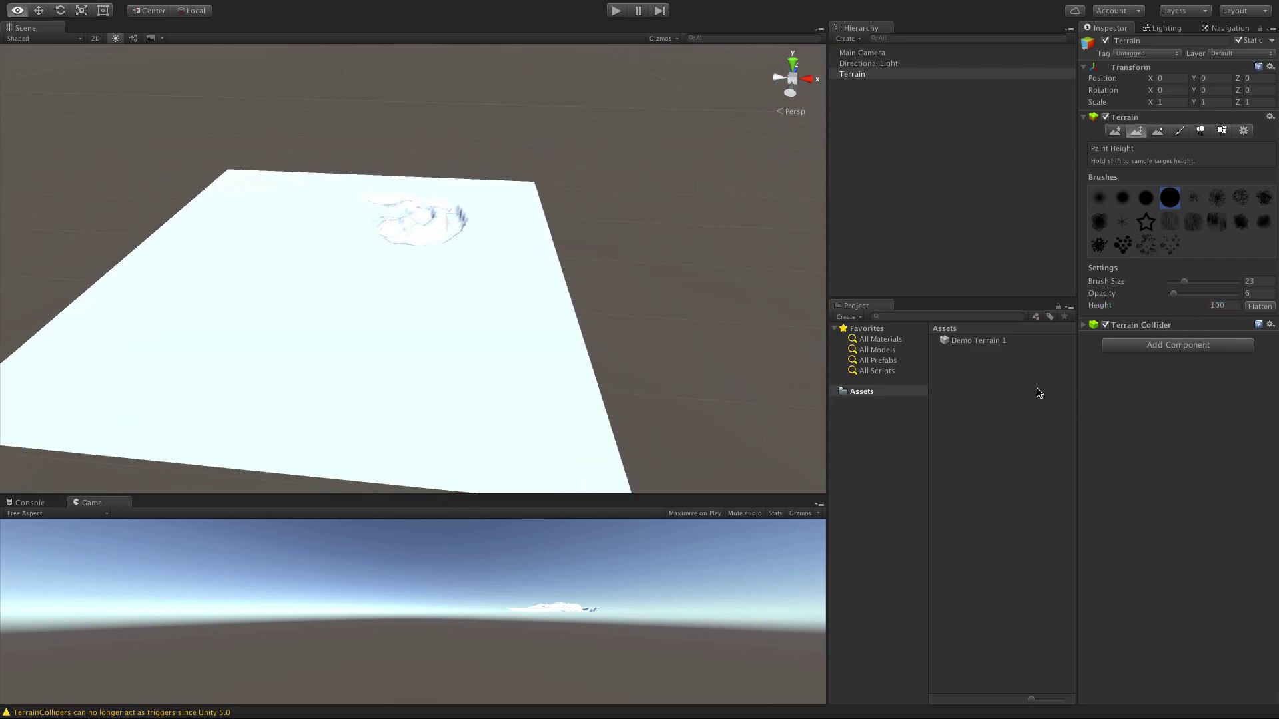
{"action": "mouse_move", "coordinate": [429, 351]}
{"action": "left_mouse_down"}
{"action": "mouse_move", "coordinate": [408, 357]}
{"action": "mouse_move", "coordinate": [454, 365]}
{"action": "left_mouse_up"}
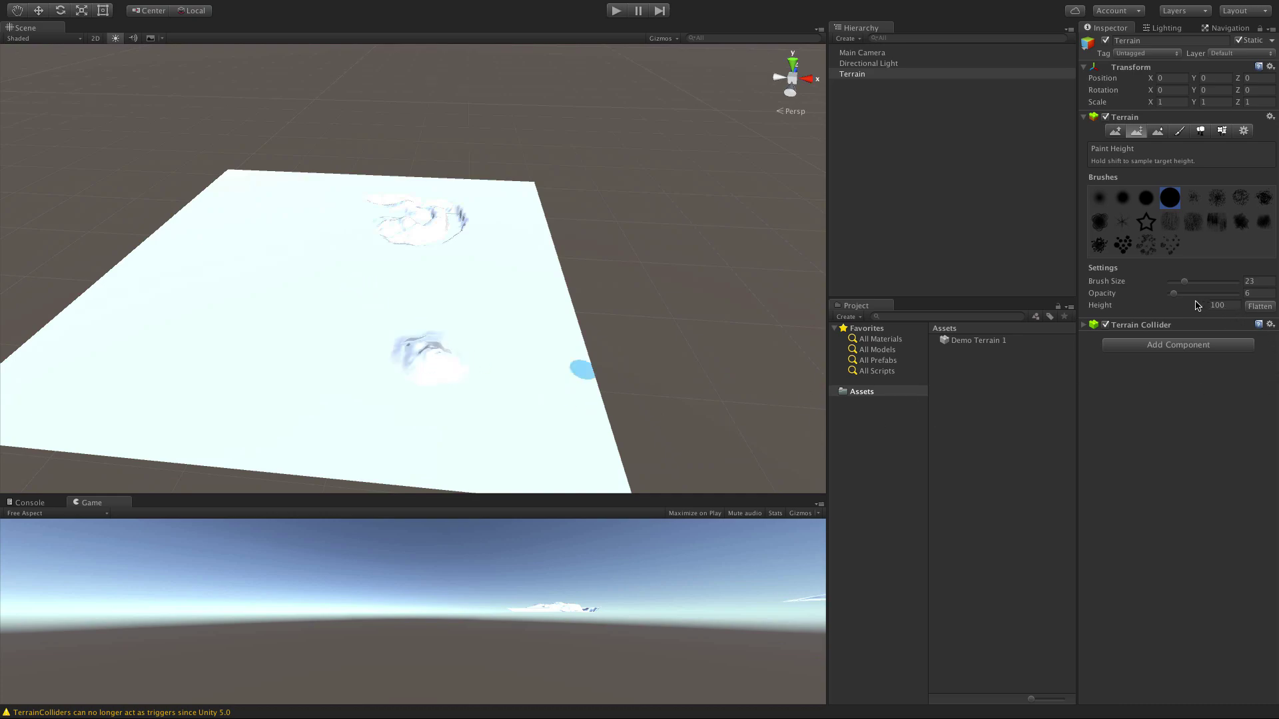
Build the mound up into a tall plateau at target height 100 using the soft round brush, size 32 and opacity 34.
{"action": "left_click_drag", "start_coordinate": [1172, 295], "coordinate": [1191, 285]}
{"action": "left_click", "coordinate": [1097, 200]}
{"action": "mouse_move", "coordinate": [426, 370]}
{"action": "left_mouse_down"}
{"action": "mouse_move", "coordinate": [411, 334]}
{"action": "mouse_move", "coordinate": [411, 430]}
{"action": "mouse_move", "coordinate": [425, 371]}
{"action": "mouse_move", "coordinate": [387, 382]}
{"action": "mouse_move", "coordinate": [421, 355]}
{"action": "mouse_move", "coordinate": [413, 343]}
{"action": "left_mouse_up"}
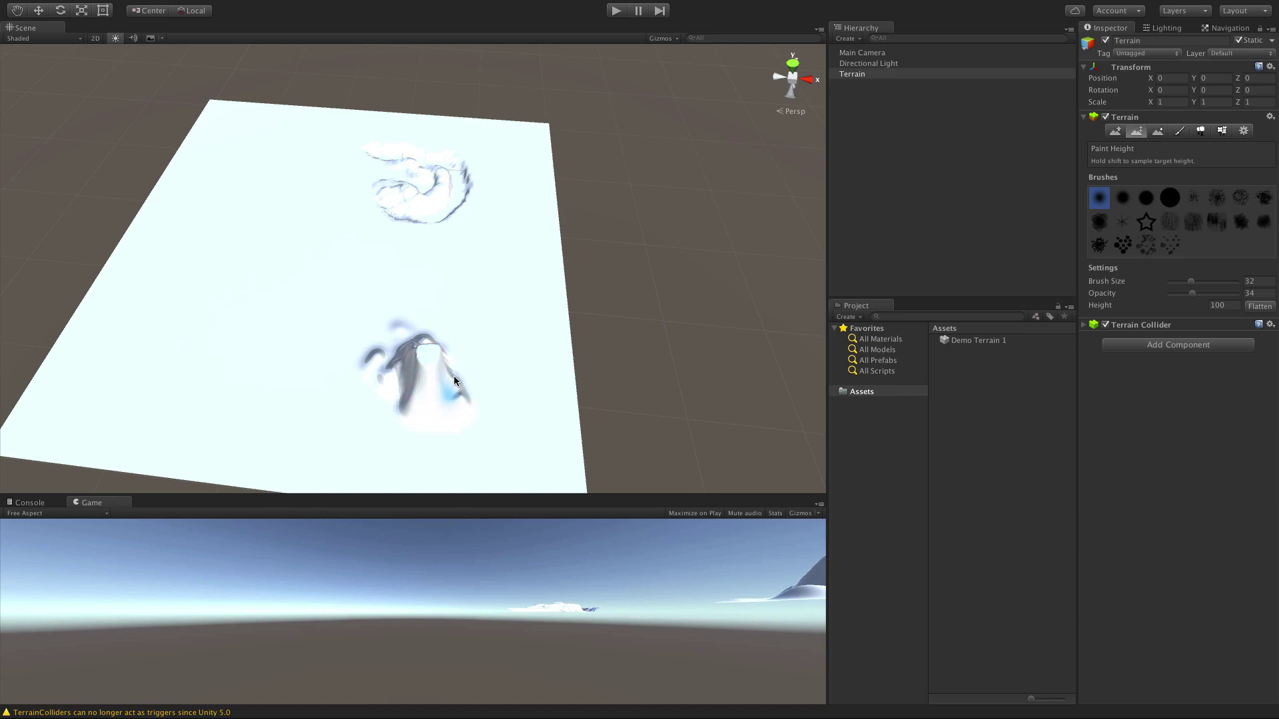
{"action": "mouse_move", "coordinate": [450, 382]}
{"action": "left_mouse_down"}
{"action": "mouse_move", "coordinate": [393, 394]}
{"action": "mouse_move", "coordinate": [585, 402]}
{"action": "mouse_move", "coordinate": [522, 360]}
{"action": "mouse_move", "coordinate": [541, 363]}
{"action": "left_mouse_up"}
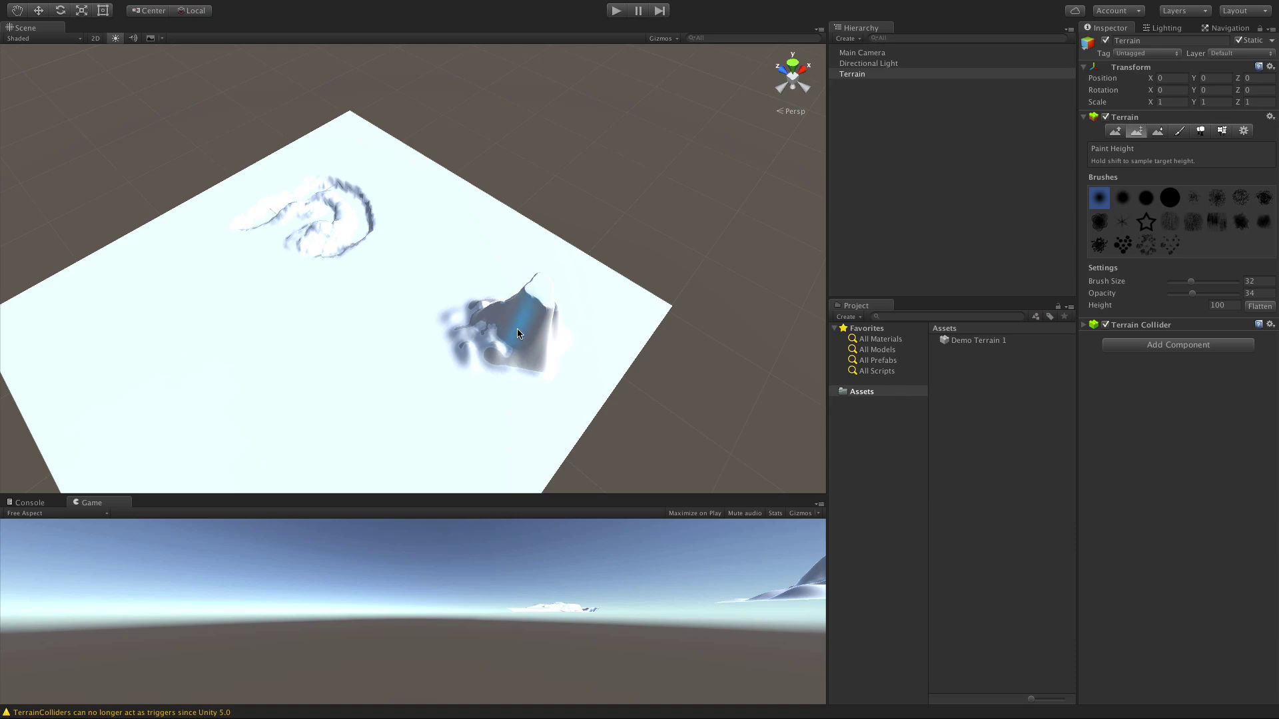
Set the Paint Height target to 50 and paint a flat ledge around the tall plateau.
{"action": "left_click", "coordinate": [1203, 307]}
{"action": "double_click", "coordinate": [1225, 307]}
{"action": "type", "text": "50"}
{"action": "mouse_move", "coordinate": [485, 331]}
{"action": "left_mouse_down"}
{"action": "mouse_move", "coordinate": [503, 347]}
{"action": "mouse_move", "coordinate": [485, 309]}
{"action": "mouse_move", "coordinate": [517, 341]}
{"action": "mouse_move", "coordinate": [343, 252]}
{"action": "mouse_move", "coordinate": [582, 270]}
{"action": "mouse_move", "coordinate": [622, 328]}
{"action": "mouse_move", "coordinate": [821, 349]}
{"action": "mouse_move", "coordinate": [756, 353]}
{"action": "left_mouse_up"}
{"action": "scroll", "coordinate": [614, 322], "scroll_direction": "down", "scroll_amount": 6}
{"action": "scroll", "coordinate": [613, 323], "scroll_direction": "up", "scroll_amount": 10}
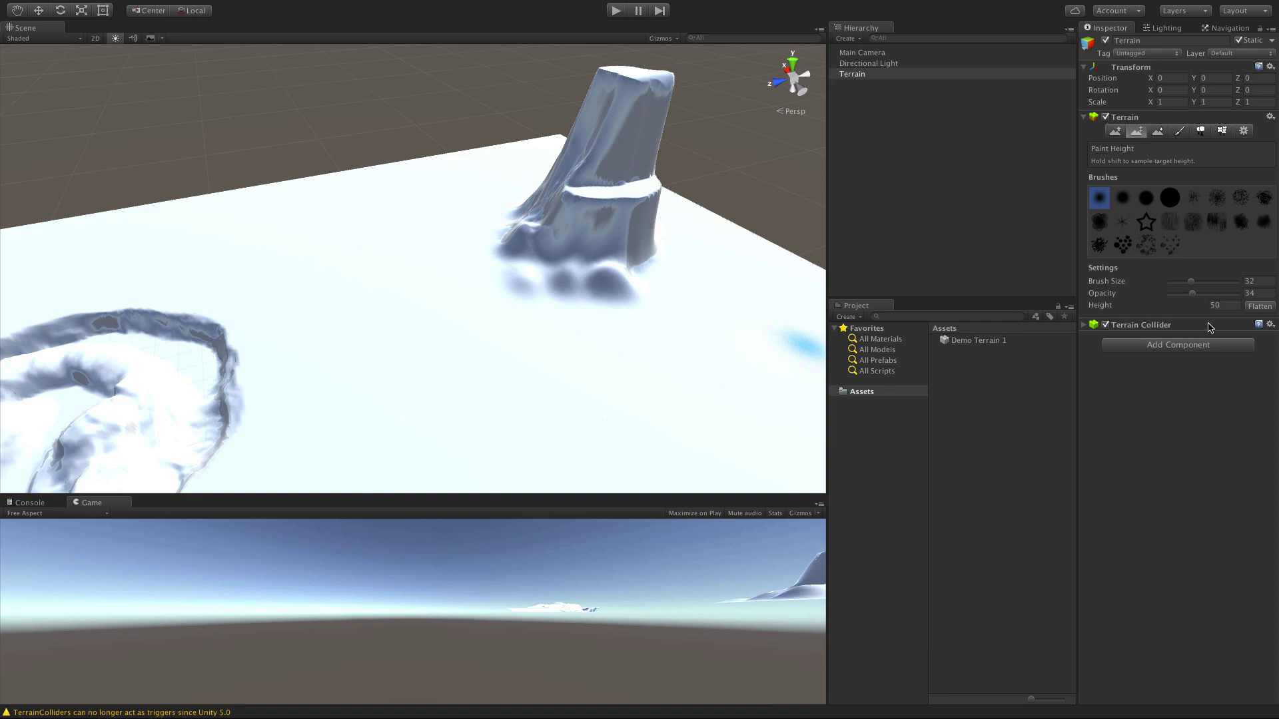
{"action": "left_click_drag", "start_coordinate": [658, 262], "coordinate": [446, 319], "text": "alt"}
{"action": "middle_click_drag", "start_coordinate": [446, 319], "coordinate": [427, 307]}
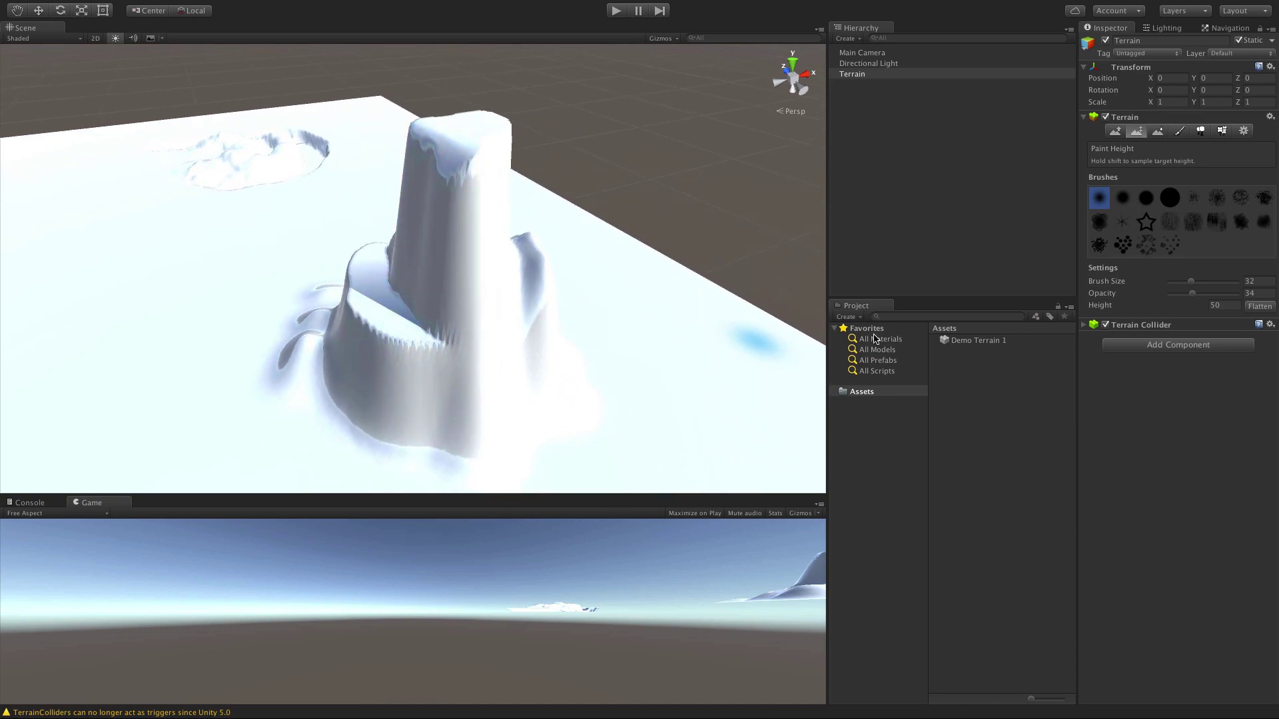
Try the hard round Raise/Lower brush at size 8 and opacity 100 on the tall plateau's top, and undo the stroke.
{"action": "left_click", "coordinate": [1116, 132]}
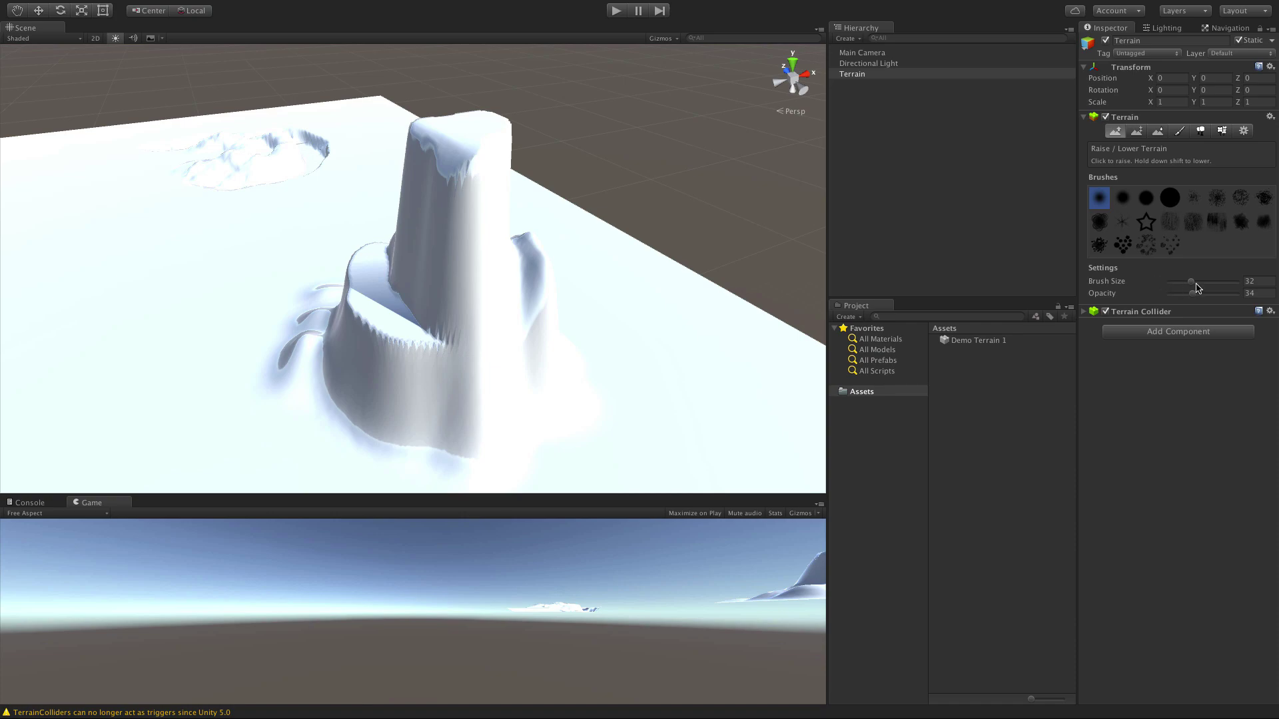
{"action": "left_click_drag", "start_coordinate": [1191, 283], "coordinate": [1186, 285]}
{"action": "left_click", "coordinate": [1170, 198]}
{"action": "left_click", "coordinate": [1192, 296]}
{"action": "left_click_drag", "start_coordinate": [1227, 295], "coordinate": [1243, 303]}
{"action": "mouse_move", "coordinate": [646, 80]}
{"action": "left_mouse_down", "text": "alt"}
{"action": "mouse_move", "coordinate": [591, 251]}
{"action": "mouse_move", "coordinate": [614, 239]}
{"action": "mouse_move", "coordinate": [628, 299]}
{"action": "mouse_move", "coordinate": [508, 266]}
{"action": "mouse_move", "coordinate": [468, 383]}
{"action": "mouse_move", "coordinate": [445, 386]}
{"action": "mouse_move", "coordinate": [450, 403]}
{"action": "left_mouse_up", "text": "alt"}
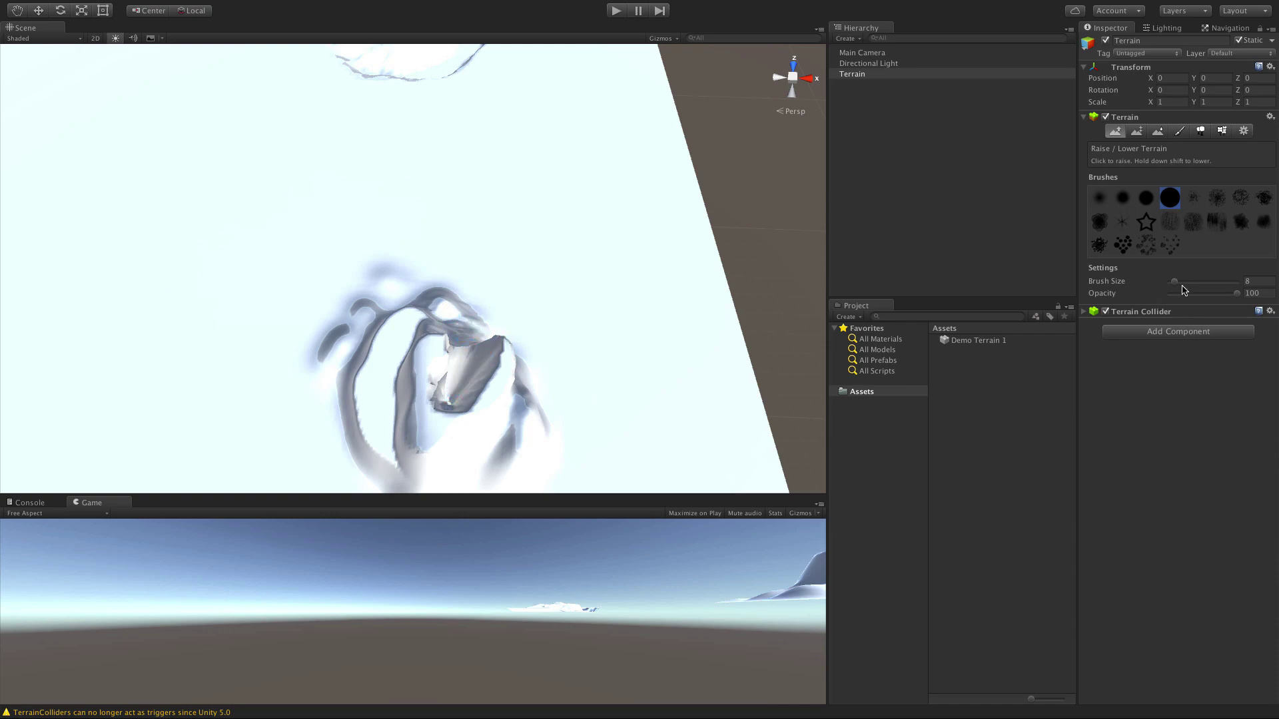
{"action": "key", "text": "ctrl+z"}
Set the hard round Raise/Lower brush to size 1 and roughen the top of the tall plateau with fine strokes.
{"action": "left_click_drag", "start_coordinate": [1175, 285], "coordinate": [1158, 287]}
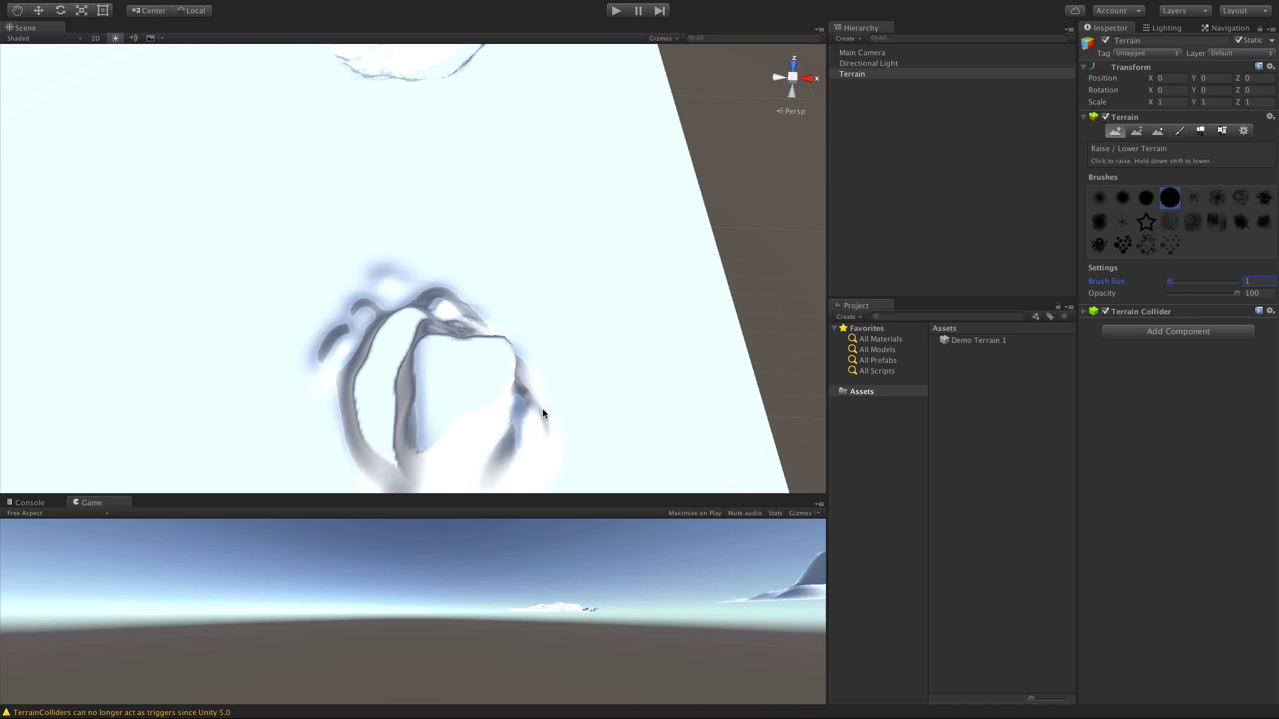
{"action": "left_click_drag", "start_coordinate": [594, 365], "coordinate": [430, 376], "text": "alt"}
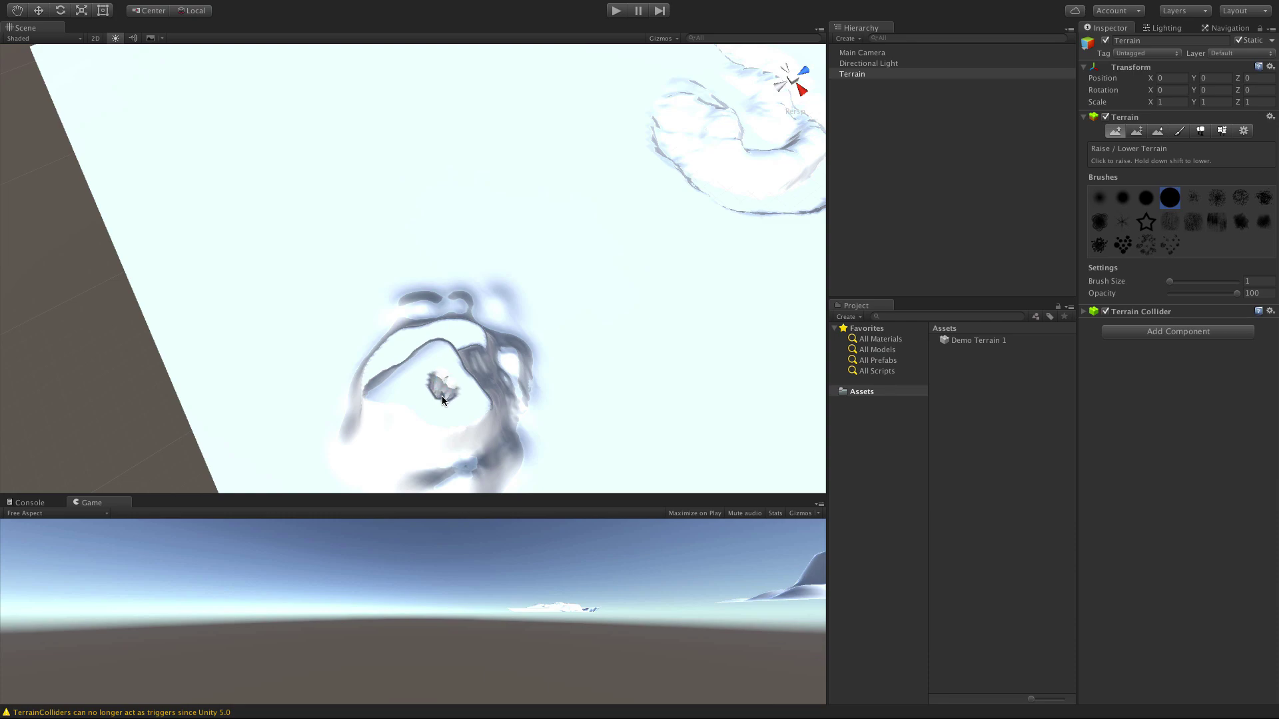
{"action": "mouse_move", "coordinate": [425, 389]}
{"action": "left_mouse_down", "text": "alt"}
{"action": "mouse_move", "coordinate": [542, 408]}
{"action": "mouse_move", "coordinate": [554, 442]}
{"action": "mouse_move", "coordinate": [625, 366]}
{"action": "mouse_move", "coordinate": [519, 370]}
{"action": "mouse_move", "coordinate": [533, 359]}
{"action": "mouse_move", "coordinate": [556, 390]}
{"action": "mouse_move", "coordinate": [506, 370]}
{"action": "mouse_move", "coordinate": [547, 388]}
{"action": "mouse_move", "coordinate": [516, 380]}
{"action": "mouse_move", "coordinate": [539, 387]}
{"action": "mouse_move", "coordinate": [529, 371]}
{"action": "mouse_move", "coordinate": [553, 373]}
{"action": "left_mouse_up", "text": "alt"}
{"action": "mouse_move", "coordinate": [710, 379]}
{"action": "left_mouse_down", "text": "alt"}
{"action": "mouse_move", "coordinate": [662, 248]}
{"action": "mouse_move", "coordinate": [415, 196]}
{"action": "mouse_move", "coordinate": [329, 229]}
{"action": "mouse_move", "coordinate": [493, 160]}
{"action": "mouse_move", "coordinate": [801, 193]}
{"action": "mouse_move", "coordinate": [904, 235]}
{"action": "mouse_move", "coordinate": [231, 211]}
{"action": "mouse_move", "coordinate": [337, 128]}
{"action": "mouse_move", "coordinate": [473, 252]}
{"action": "mouse_move", "coordinate": [602, 232]}
{"action": "left_mouse_up", "text": "alt"}
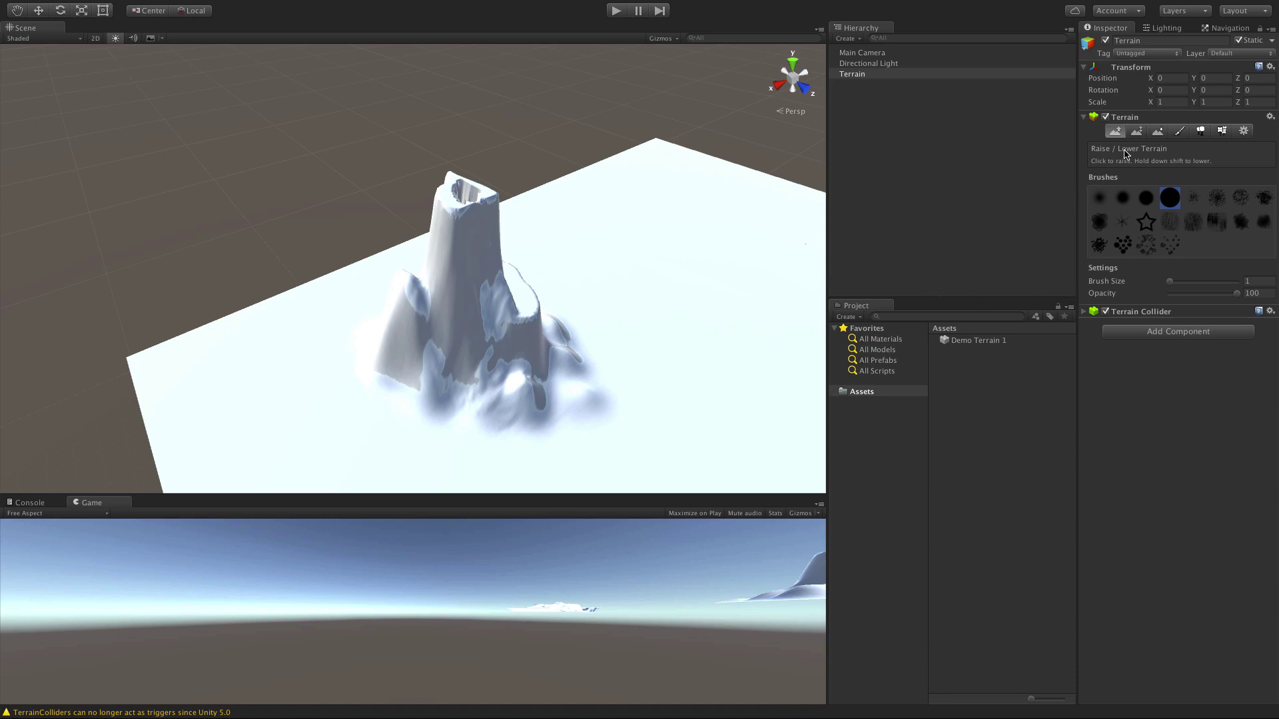
Set up the Smooth Height tool with the soft round brush at size 56 and opacity 26.
{"action": "left_click", "coordinate": [1158, 131]}
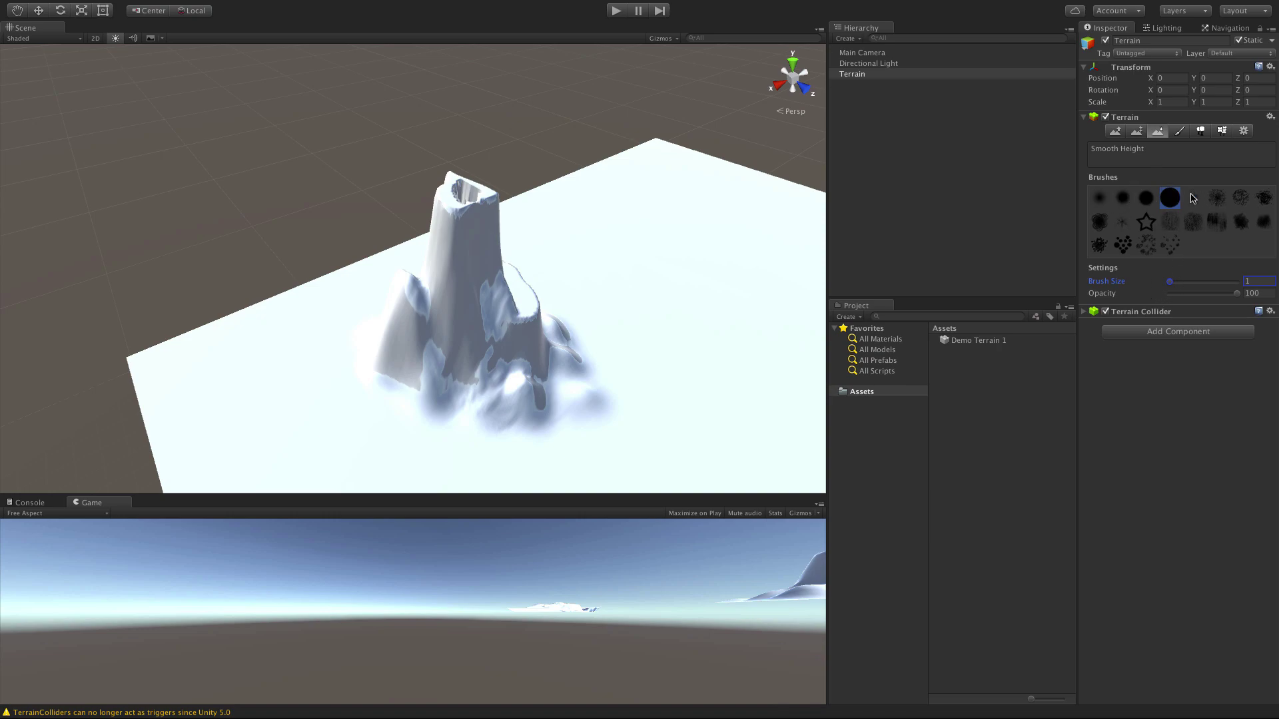
{"action": "mouse_move", "coordinate": [1171, 285]}
{"action": "left_mouse_down"}
{"action": "mouse_move", "coordinate": [1204, 280]}
{"action": "mouse_move", "coordinate": [1187, 296]}
{"action": "left_mouse_up"}
{"action": "left_click", "coordinate": [1237, 294]}
{"action": "left_click", "coordinate": [1098, 198]}
{"action": "scroll", "coordinate": [551, 376], "scroll_direction": "down", "scroll_amount": 1}
{"action": "scroll", "coordinate": [552, 378], "scroll_direction": "down", "scroll_amount": 6}
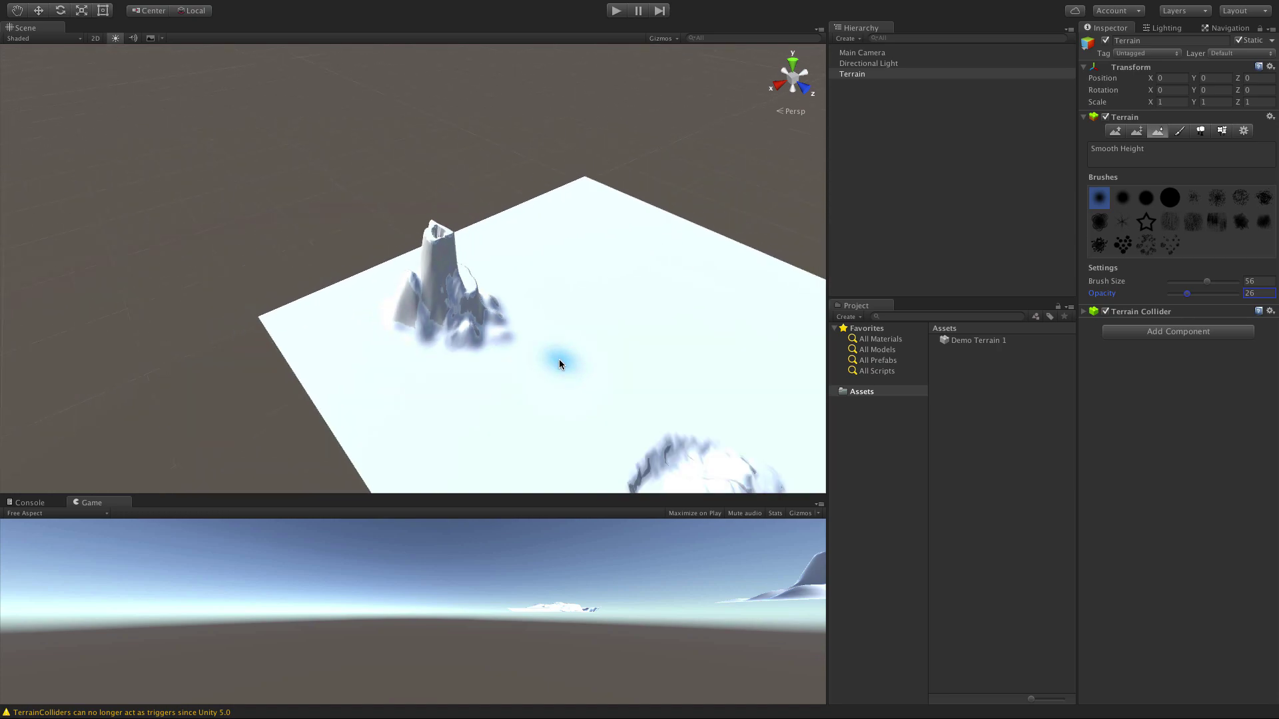
{"action": "middle_click_drag", "start_coordinate": [596, 373], "coordinate": [557, 360]}
{"action": "scroll", "coordinate": [572, 366], "scroll_direction": "down", "scroll_amount": 2}
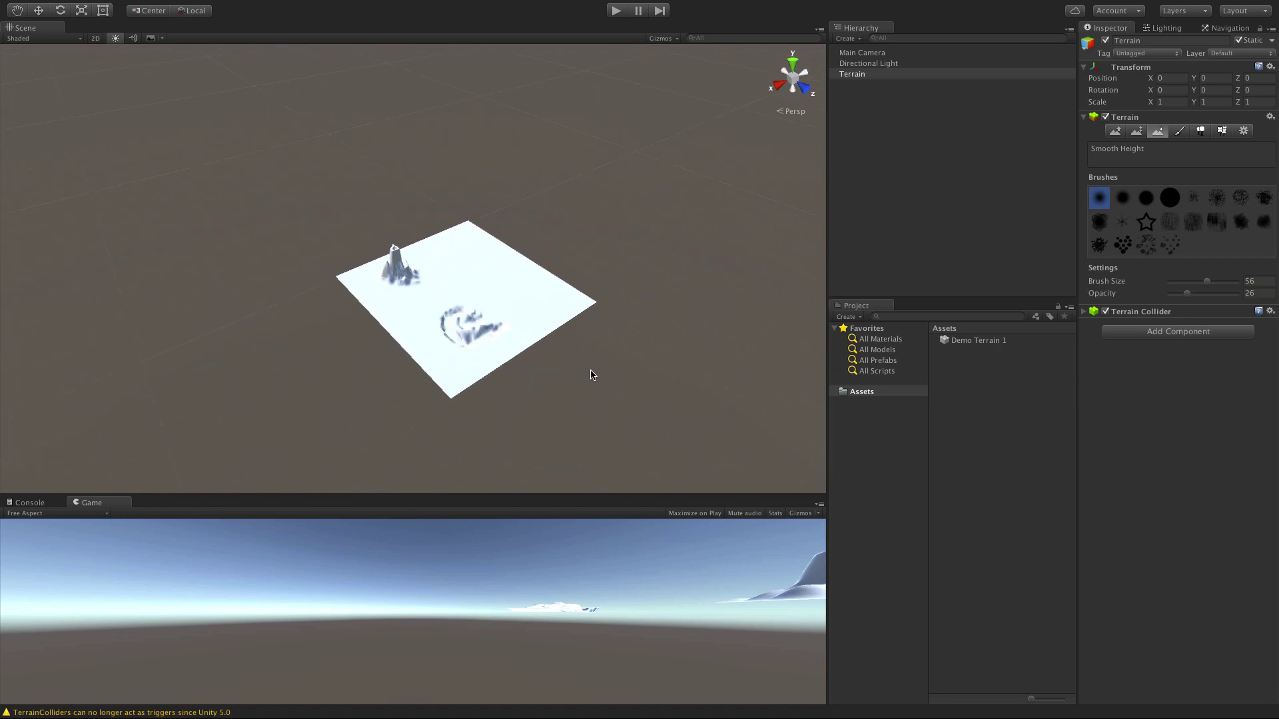
Raise a cluster of sharp spikes beside the basin using the scattered-dots Raise/Lower brush at size 36 and opacity 100.
{"action": "scroll", "coordinate": [579, 370], "scroll_direction": "up", "scroll_amount": 8}
{"action": "middle_click_drag", "start_coordinate": [506, 165], "coordinate": [374, 119]}
{"action": "left_click_drag", "start_coordinate": [671, 211], "coordinate": [586, 241], "text": "alt"}
{"action": "left_click", "coordinate": [1123, 245]}
{"action": "left_click", "coordinate": [1116, 131]}
{"action": "mouse_move", "coordinate": [1187, 294]}
{"action": "left_mouse_down"}
{"action": "mouse_move", "coordinate": [1237, 294]}
{"action": "mouse_move", "coordinate": [1192, 287]}
{"action": "left_mouse_up"}
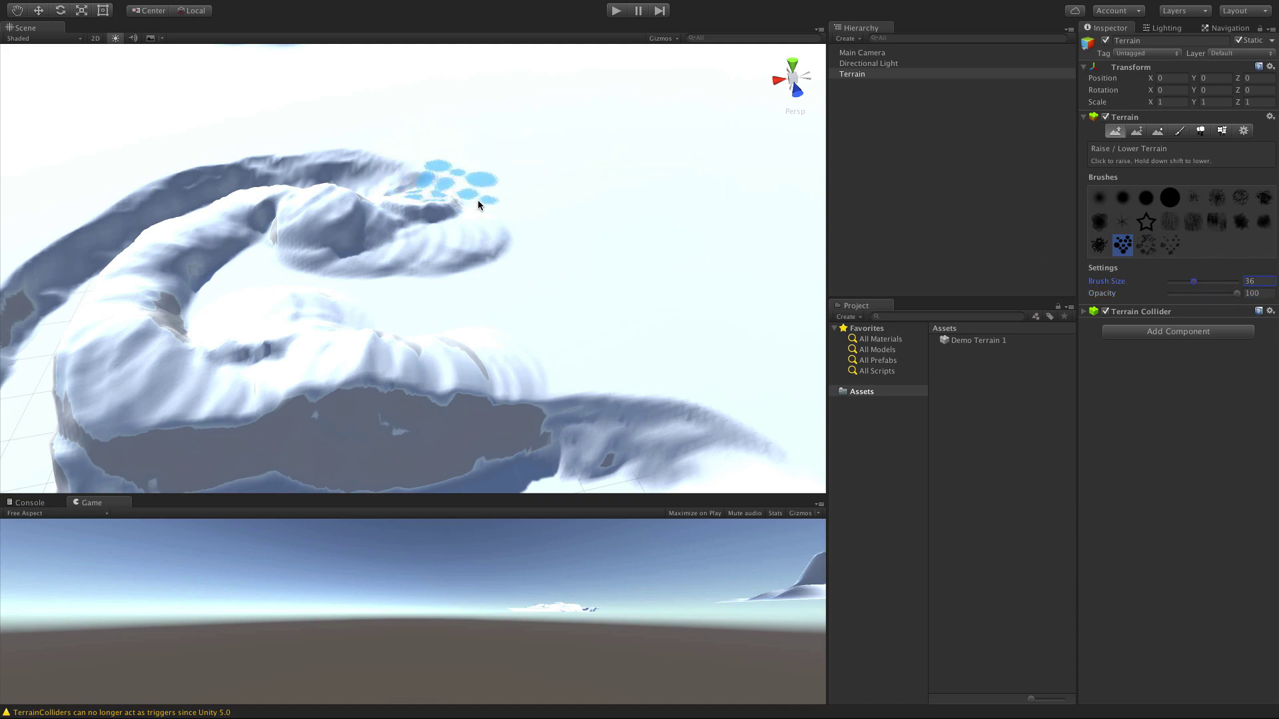
{"action": "mouse_move", "coordinate": [508, 214]}
{"action": "left_mouse_down"}
{"action": "mouse_move", "coordinate": [642, 308]}
{"action": "mouse_move", "coordinate": [762, 347]}
{"action": "left_mouse_up"}
{"action": "scroll", "coordinate": [605, 202], "scroll_direction": "up", "scroll_amount": 5}
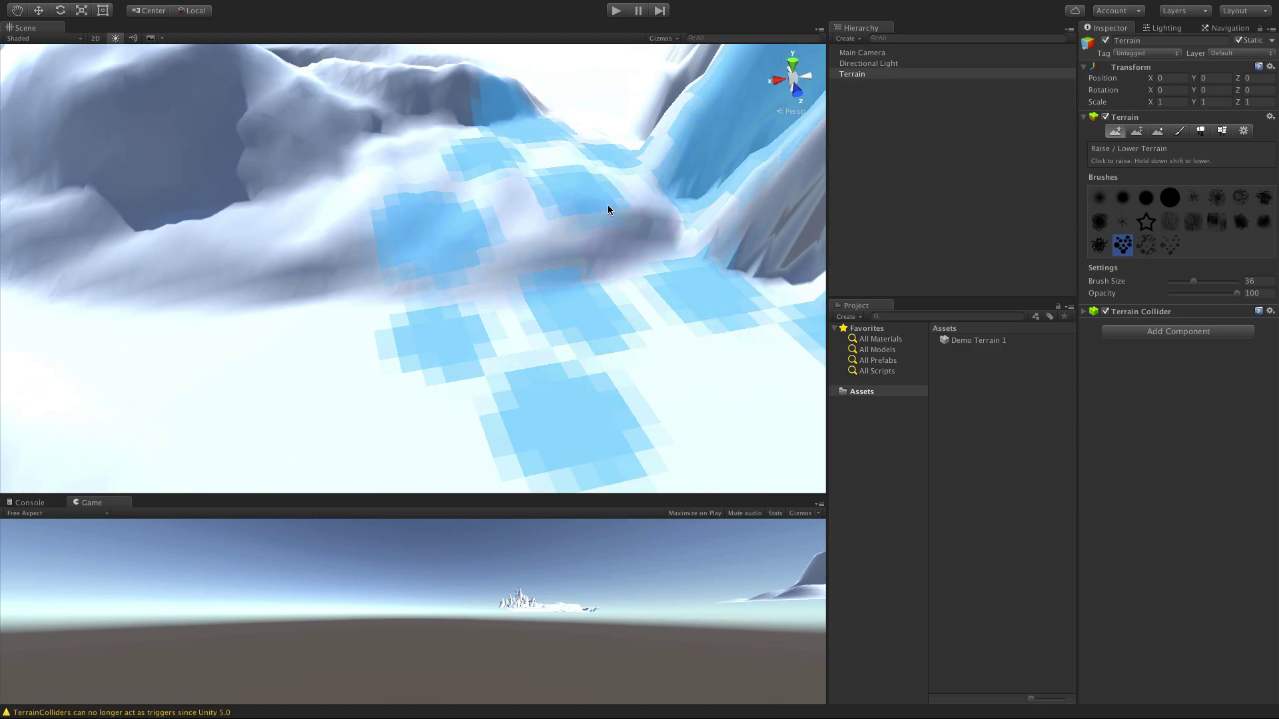
{"action": "scroll", "coordinate": [607, 206], "scroll_direction": "down", "scroll_amount": 10}
{"action": "scroll", "coordinate": [614, 220], "scroll_direction": "up", "scroll_amount": 3}
{"action": "mouse_move", "coordinate": [586, 258]}
{"action": "left_mouse_down"}
{"action": "mouse_move", "coordinate": [662, 292]}
{"action": "mouse_move", "coordinate": [553, 370]}
{"action": "mouse_move", "coordinate": [639, 360]}
{"action": "left_mouse_up"}
Smooth the spike cluster beside the basin with the soft round Smooth Height brush at size 26 and opacity 47.
{"action": "left_click", "coordinate": [1158, 130]}
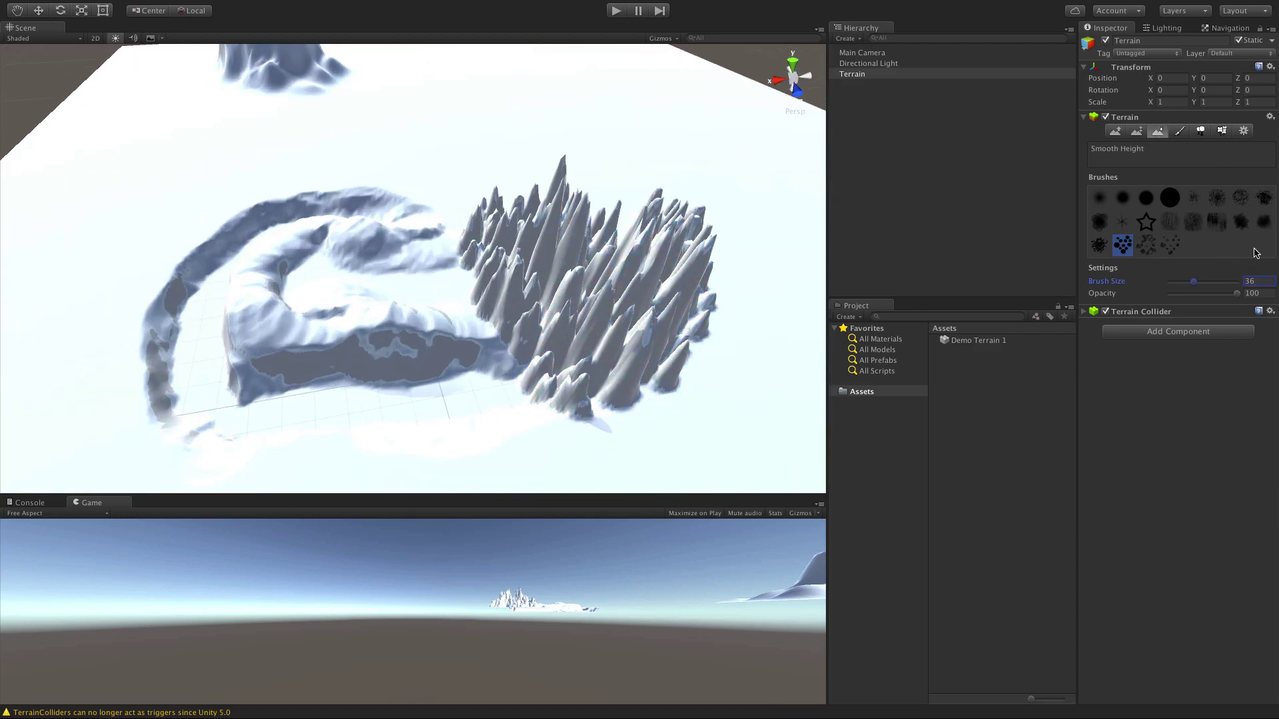
{"action": "left_click_drag", "start_coordinate": [1236, 298], "coordinate": [1189, 282]}
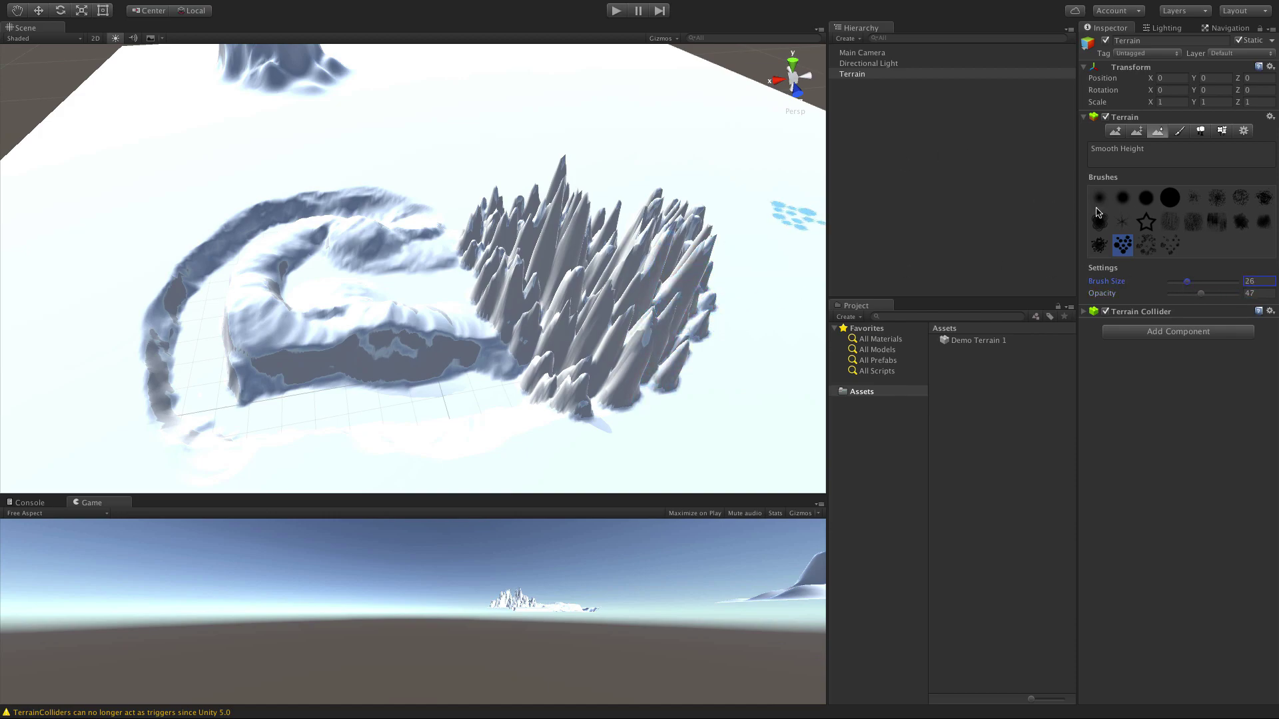
{"action": "left_click", "coordinate": [1100, 198]}
{"action": "mouse_move", "coordinate": [562, 299]}
{"action": "left_mouse_down"}
{"action": "mouse_move", "coordinate": [506, 299]}
{"action": "mouse_move", "coordinate": [579, 294]}
{"action": "mouse_move", "coordinate": [636, 360]}
{"action": "mouse_move", "coordinate": [578, 391]}
{"action": "mouse_move", "coordinate": [510, 303]}
{"action": "mouse_move", "coordinate": [497, 236]}
{"action": "mouse_move", "coordinate": [526, 215]}
{"action": "mouse_move", "coordinate": [565, 267]}
{"action": "mouse_move", "coordinate": [709, 278]}
{"action": "mouse_move", "coordinate": [686, 223]}
{"action": "mouse_move", "coordinate": [663, 217]}
{"action": "mouse_move", "coordinate": [693, 213]}
{"action": "mouse_move", "coordinate": [704, 321]}
{"action": "mouse_move", "coordinate": [613, 373]}
{"action": "mouse_move", "coordinate": [643, 396]}
{"action": "mouse_move", "coordinate": [602, 398]}
{"action": "mouse_move", "coordinate": [518, 333]}
{"action": "mouse_move", "coordinate": [668, 367]}
{"action": "mouse_move", "coordinate": [571, 309]}
{"action": "mouse_move", "coordinate": [471, 299]}
{"action": "left_mouse_up"}
{"action": "mouse_move", "coordinate": [348, 293]}
{"action": "left_mouse_down"}
{"action": "mouse_move", "coordinate": [236, 336]}
{"action": "mouse_move", "coordinate": [441, 324]}
{"action": "mouse_move", "coordinate": [440, 293]}
{"action": "mouse_move", "coordinate": [405, 265]}
{"action": "mouse_move", "coordinate": [295, 293]}
{"action": "mouse_move", "coordinate": [322, 265]}
{"action": "mouse_move", "coordinate": [455, 338]}
{"action": "left_mouse_up"}
{"action": "mouse_move", "coordinate": [385, 285]}
{"action": "left_mouse_down"}
{"action": "mouse_move", "coordinate": [273, 168]}
{"action": "mouse_move", "coordinate": [277, 199]}
{"action": "mouse_move", "coordinate": [330, 238]}
{"action": "mouse_move", "coordinate": [268, 189]}
{"action": "mouse_move", "coordinate": [198, 311]}
{"action": "mouse_move", "coordinate": [287, 227]}
{"action": "left_mouse_up"}
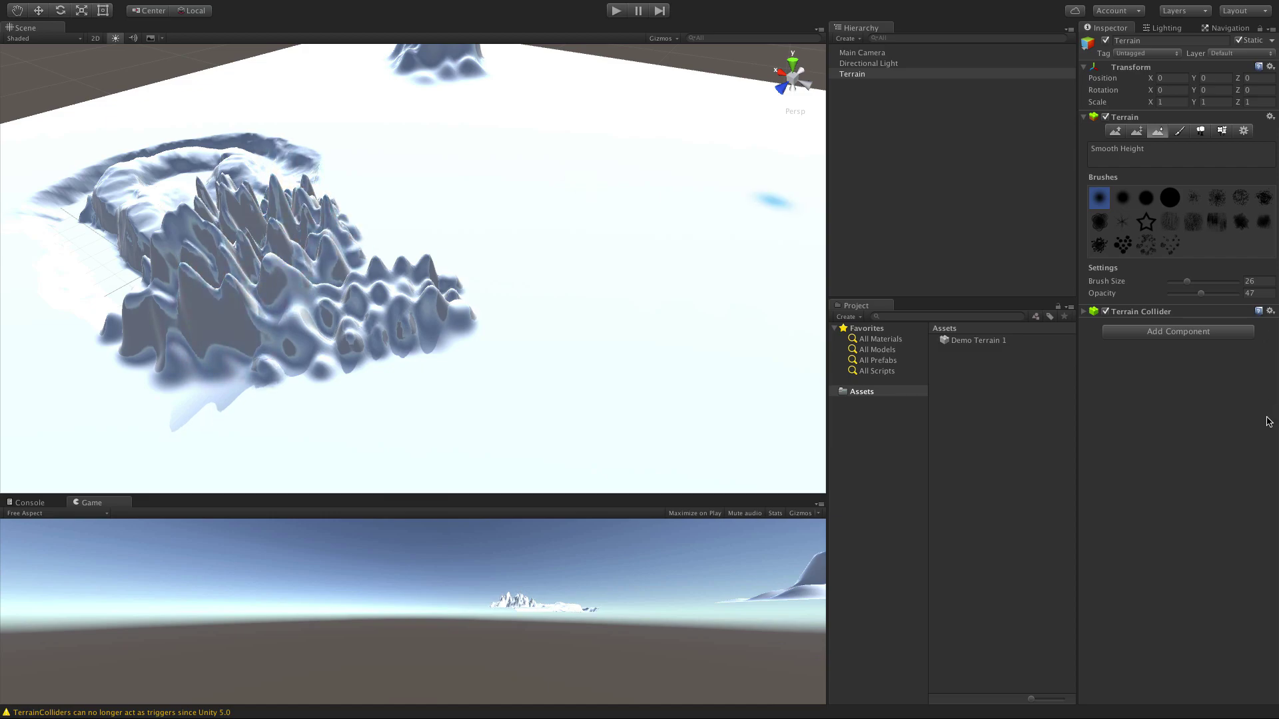
Raise jagged rocks on the side of the tall plateau's ledge with the scattered-dots Raise/Lower brush.
{"action": "middle_click_drag", "start_coordinate": [458, 119], "coordinate": [582, 299]}
{"action": "scroll", "coordinate": [571, 335], "scroll_direction": "down", "scroll_amount": 6}
{"action": "scroll", "coordinate": [544, 325], "scroll_direction": "up", "scroll_amount": 6}
{"action": "scroll", "coordinate": [566, 309], "scroll_direction": "down", "scroll_amount": 5}
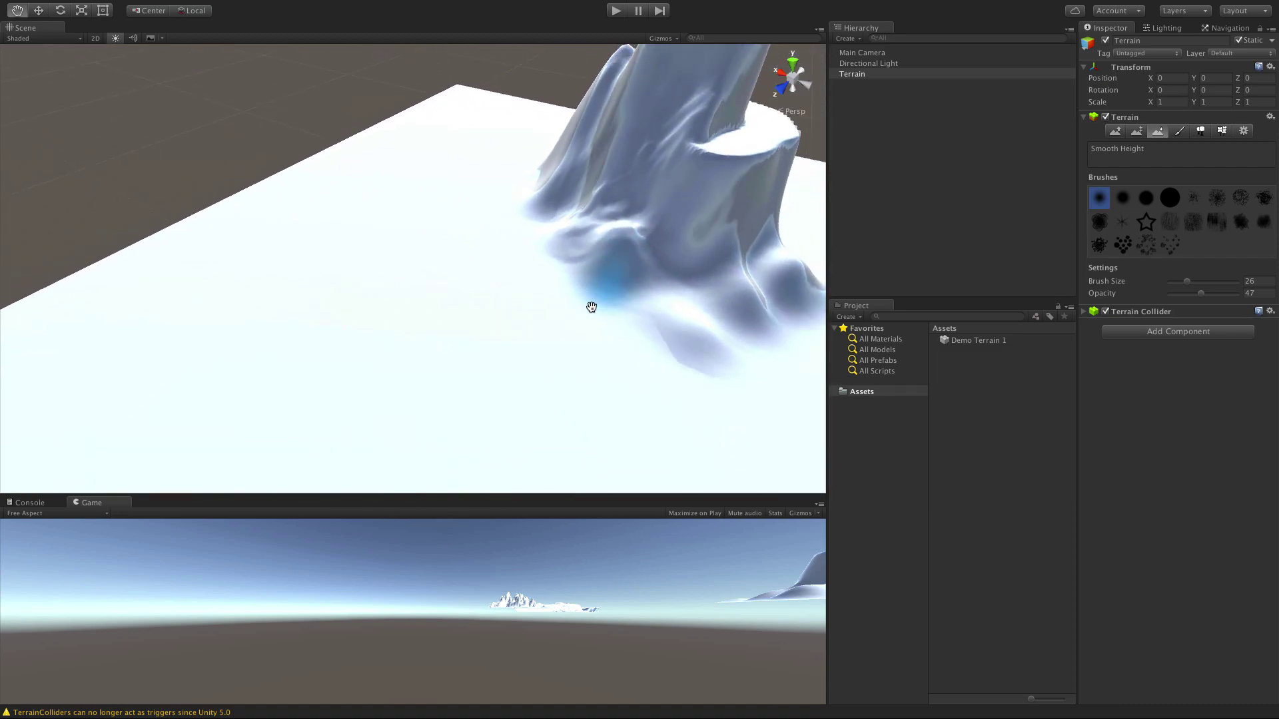
{"action": "left_click", "coordinate": [1115, 131]}
{"action": "left_click", "coordinate": [1122, 244]}
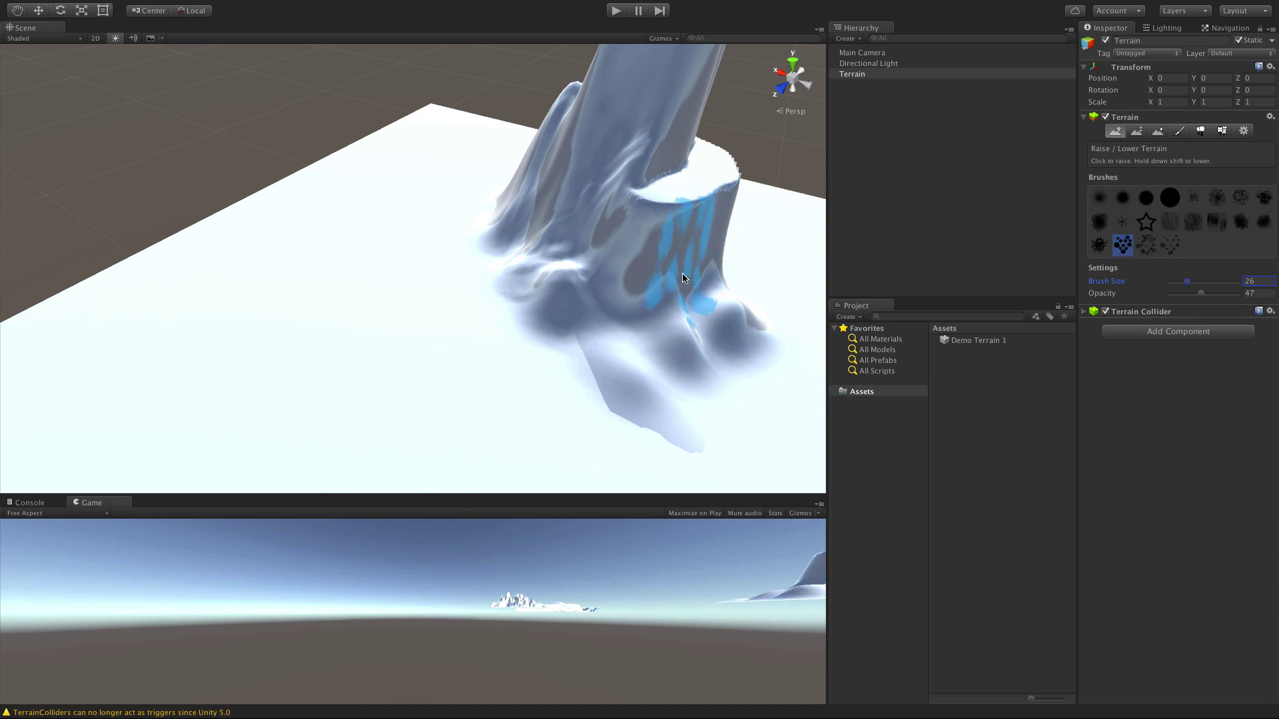
{"action": "left_click_drag", "start_coordinate": [671, 266], "coordinate": [722, 292]}
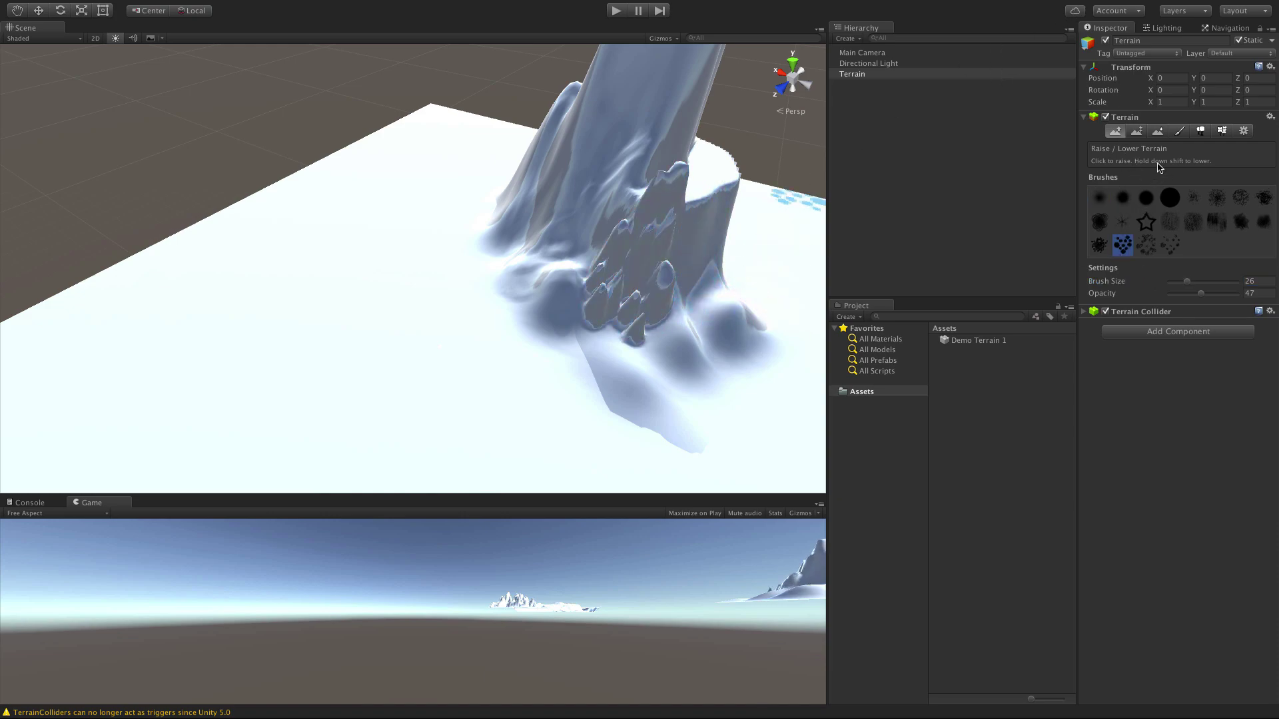
Soften the jagged rocks and the ledge's side using Smooth Height with the soft round brush.
{"action": "left_click", "coordinate": [1157, 131]}
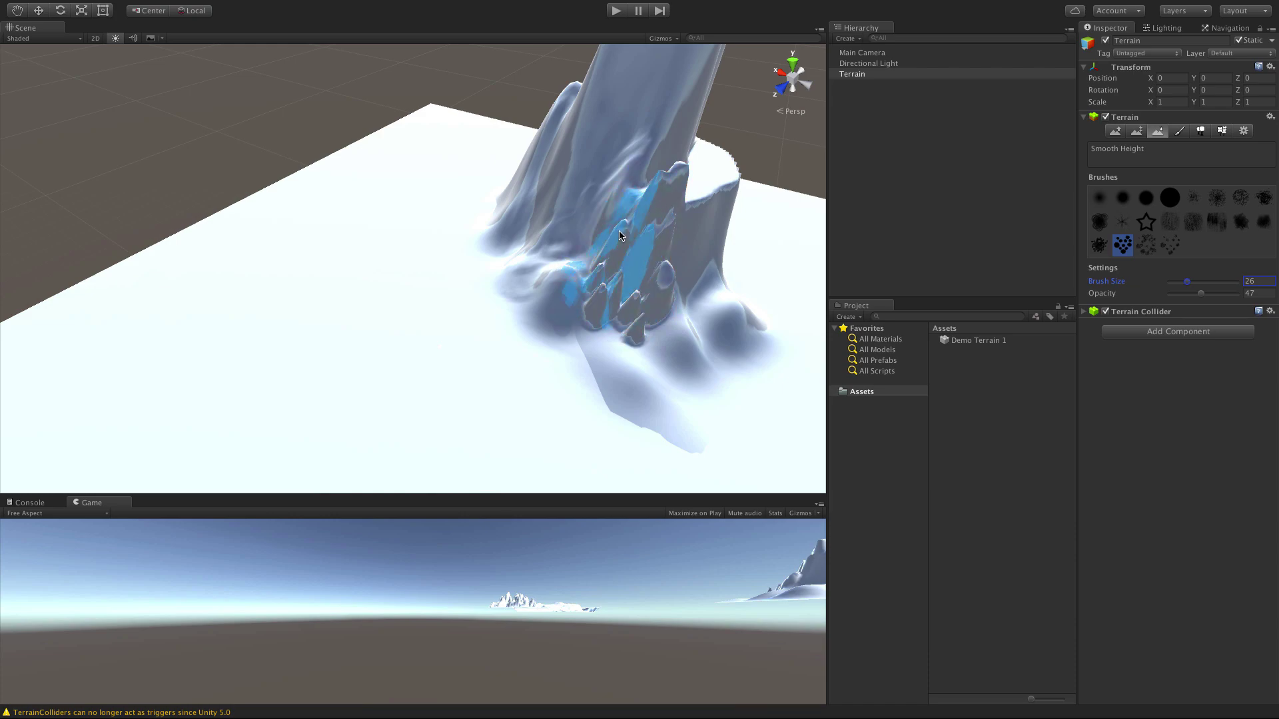
{"action": "left_click", "coordinate": [1099, 198]}
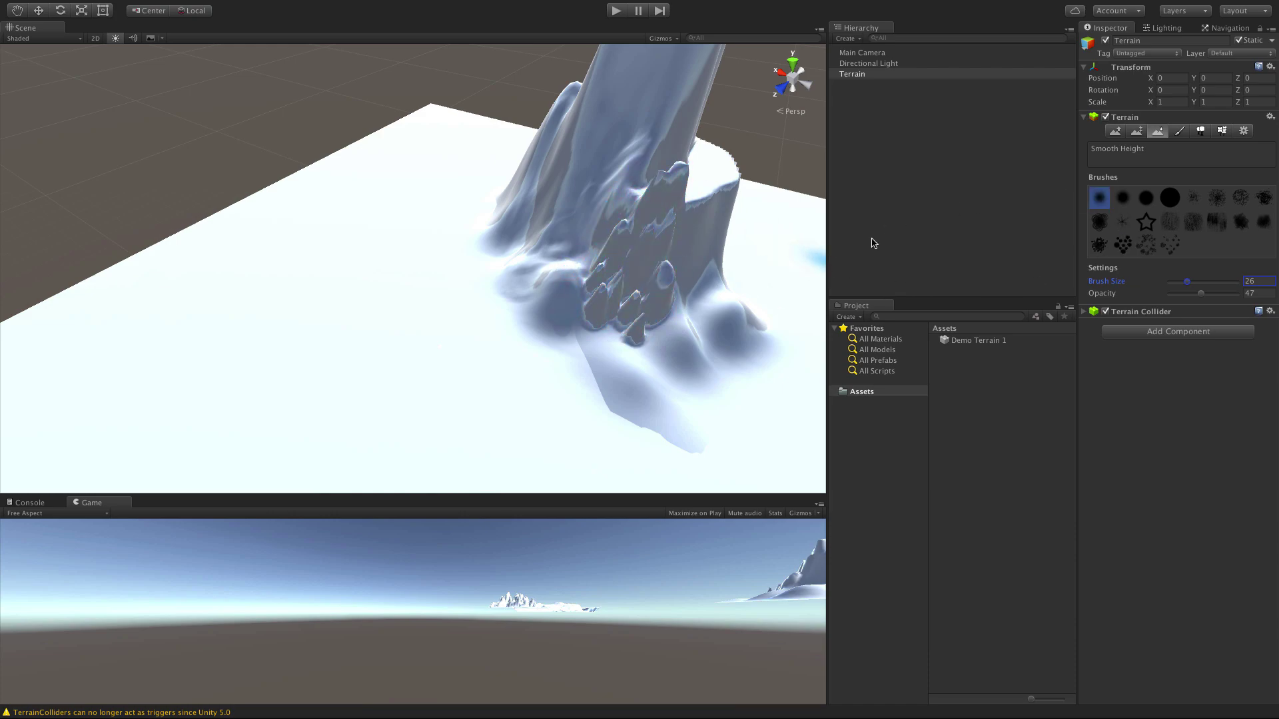
{"action": "mouse_move", "coordinate": [661, 194]}
{"action": "left_mouse_down"}
{"action": "mouse_move", "coordinate": [630, 278]}
{"action": "mouse_move", "coordinate": [650, 340]}
{"action": "left_mouse_up"}
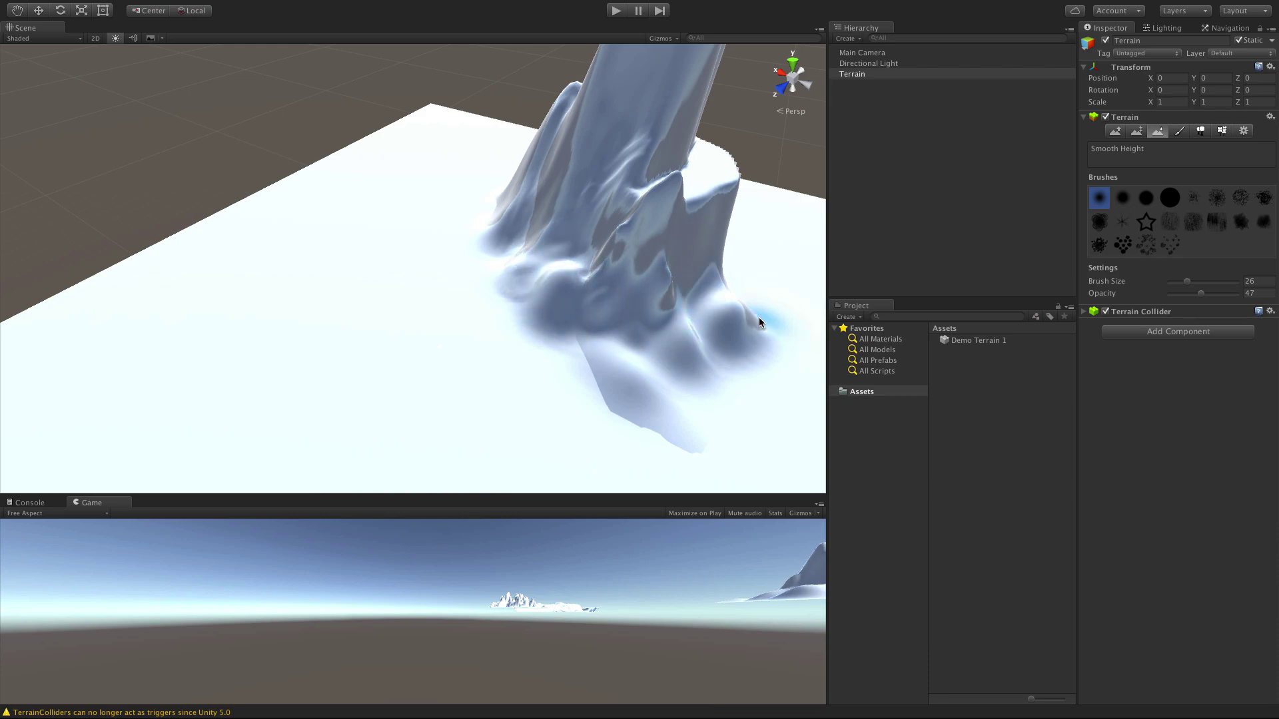
{"action": "mouse_move", "coordinate": [762, 302]}
{"action": "left_mouse_down", "text": "alt"}
{"action": "mouse_move", "coordinate": [413, 251]}
{"action": "mouse_move", "coordinate": [216, 180]}
{"action": "mouse_move", "coordinate": [251, 157]}
{"action": "left_mouse_up", "text": "alt"}
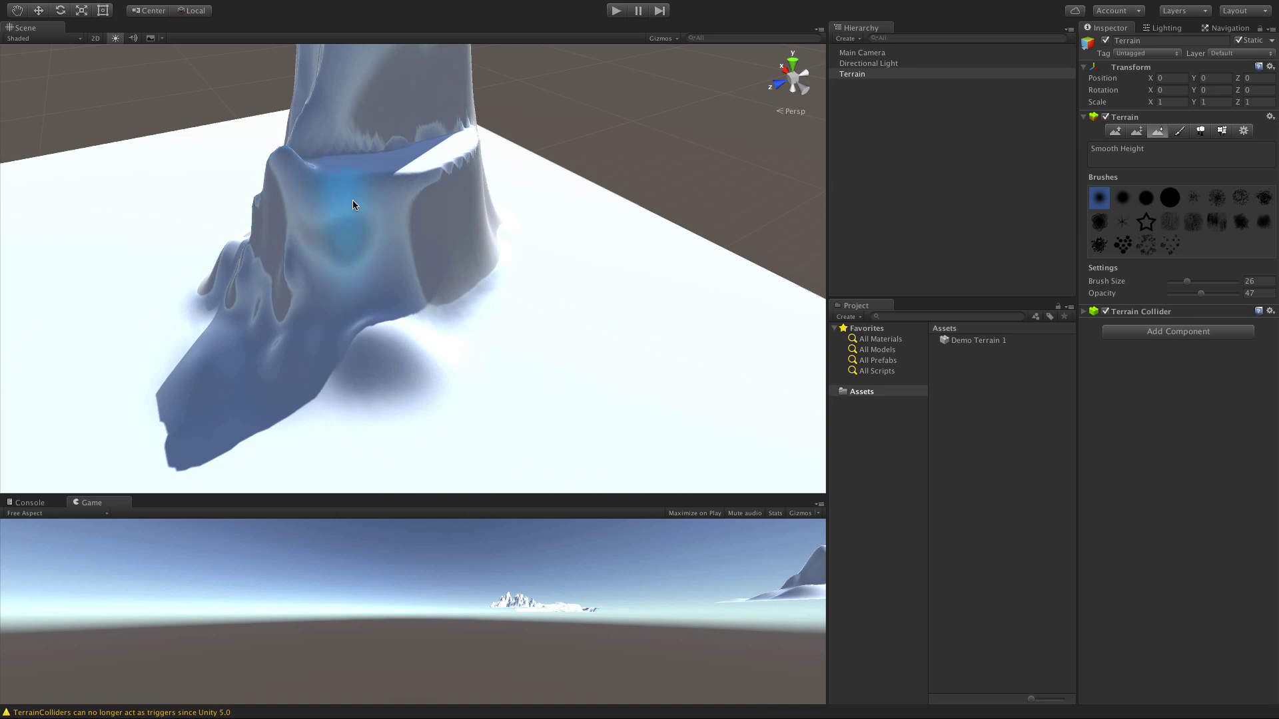
{"action": "mouse_move", "coordinate": [347, 337]}
{"action": "left_mouse_down", "text": "alt"}
{"action": "mouse_move", "coordinate": [439, 321]}
{"action": "mouse_move", "coordinate": [338, 315]}
{"action": "left_mouse_up", "text": "alt"}
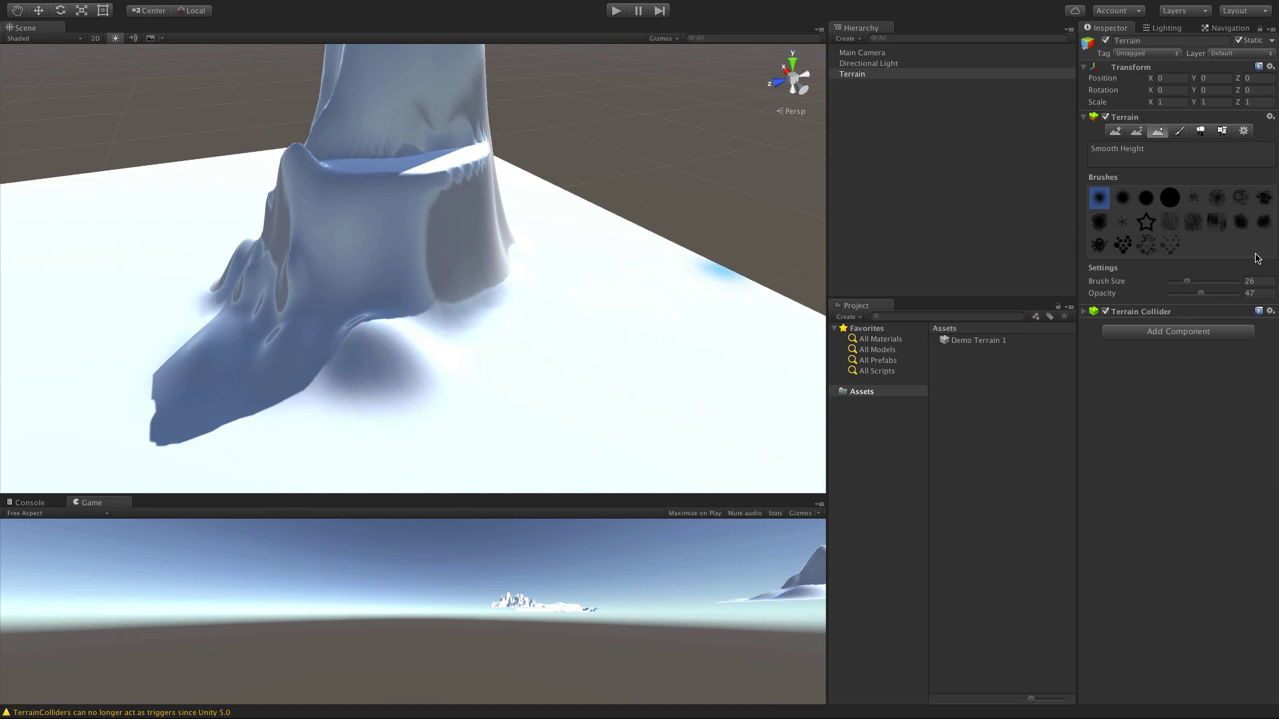
Switch the terrain to Paint Texture mode and open the Asset Store to find terrain textures.
{"action": "left_click", "coordinate": [1182, 135]}
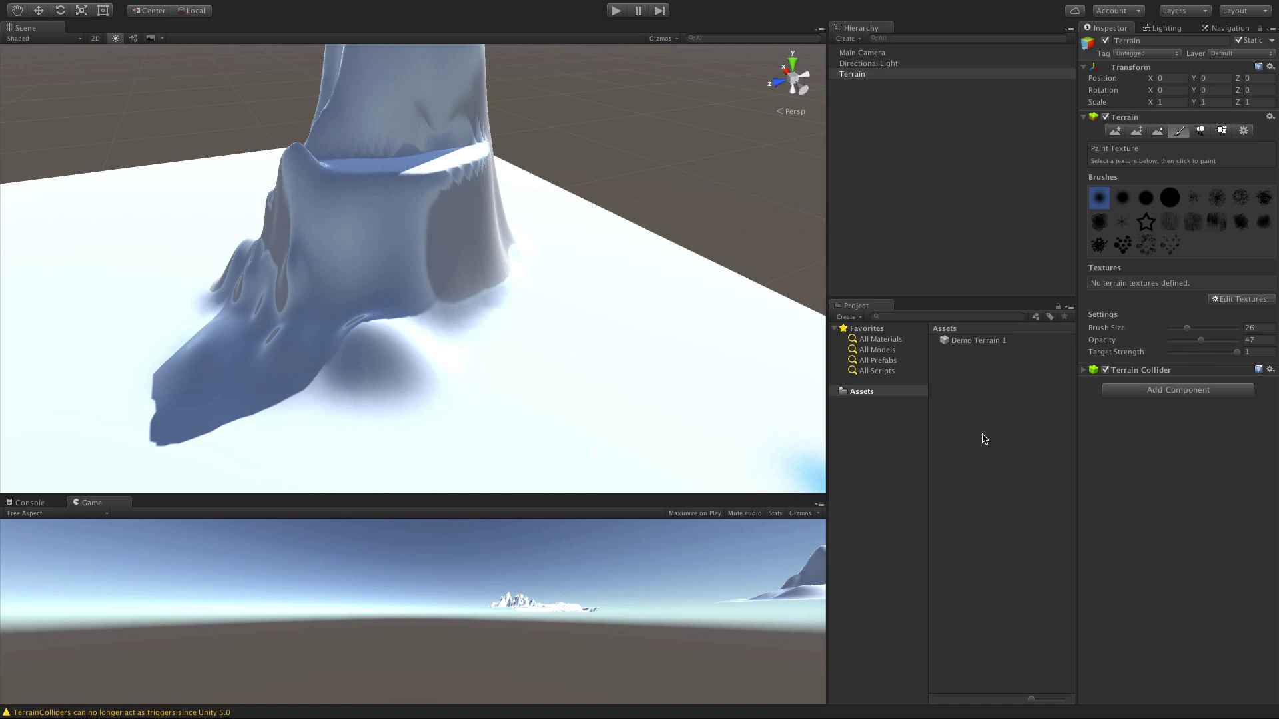
{"action": "left_click", "coordinate": [893, 393]}
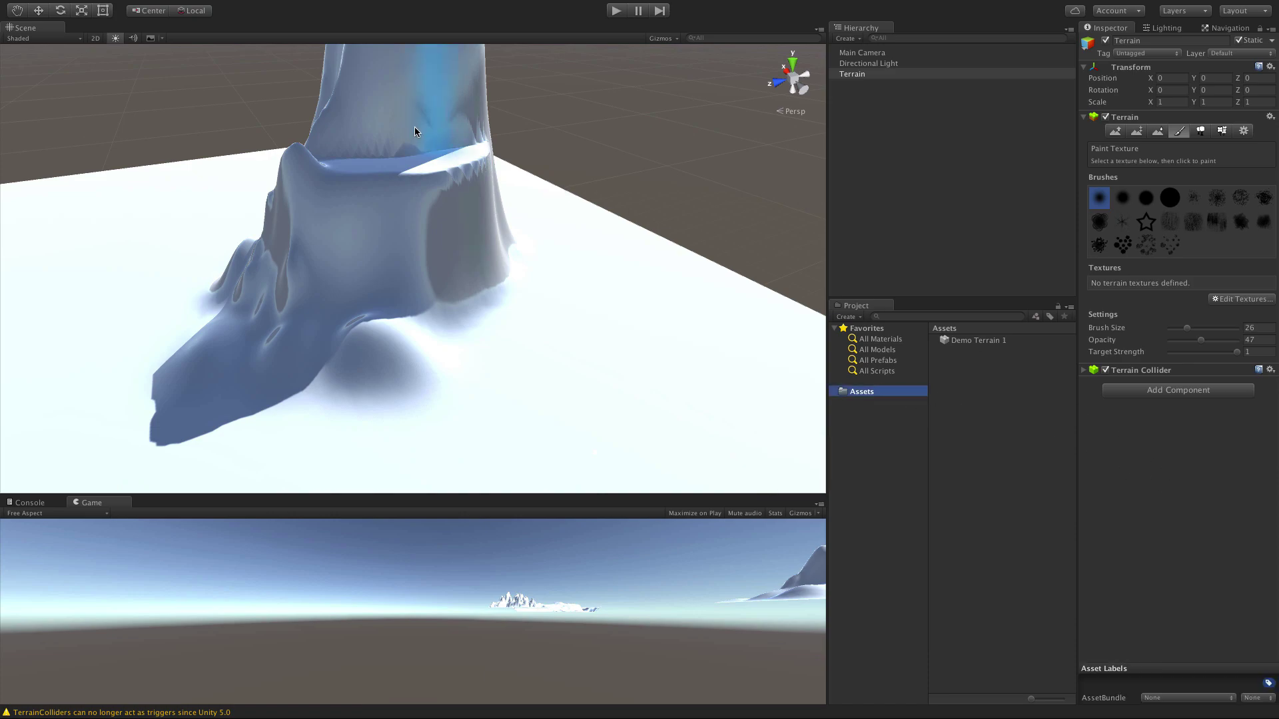
{"action": "left_click", "coordinate": [316, 7]}
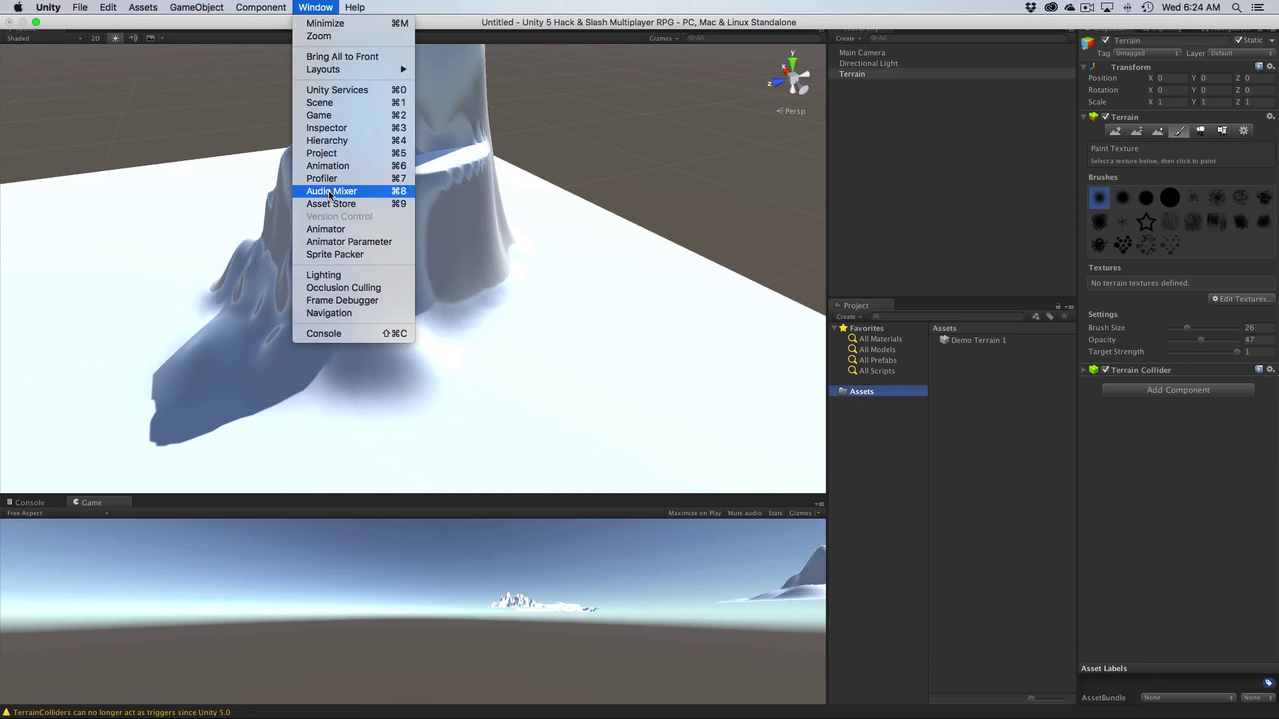
{"action": "left_click", "coordinate": [341, 204]}
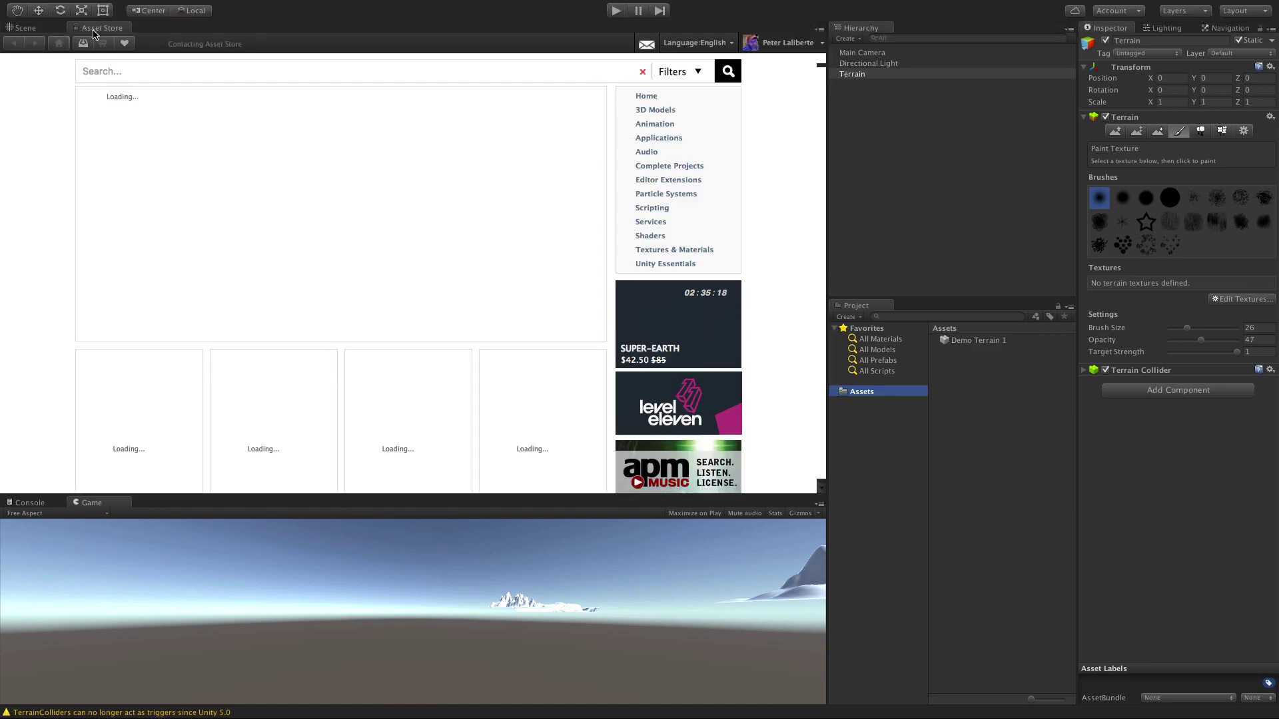
Browse the Asset Store's Textures & Materials/Ground category and sort its packages by price.
{"action": "left_click", "coordinate": [689, 251]}
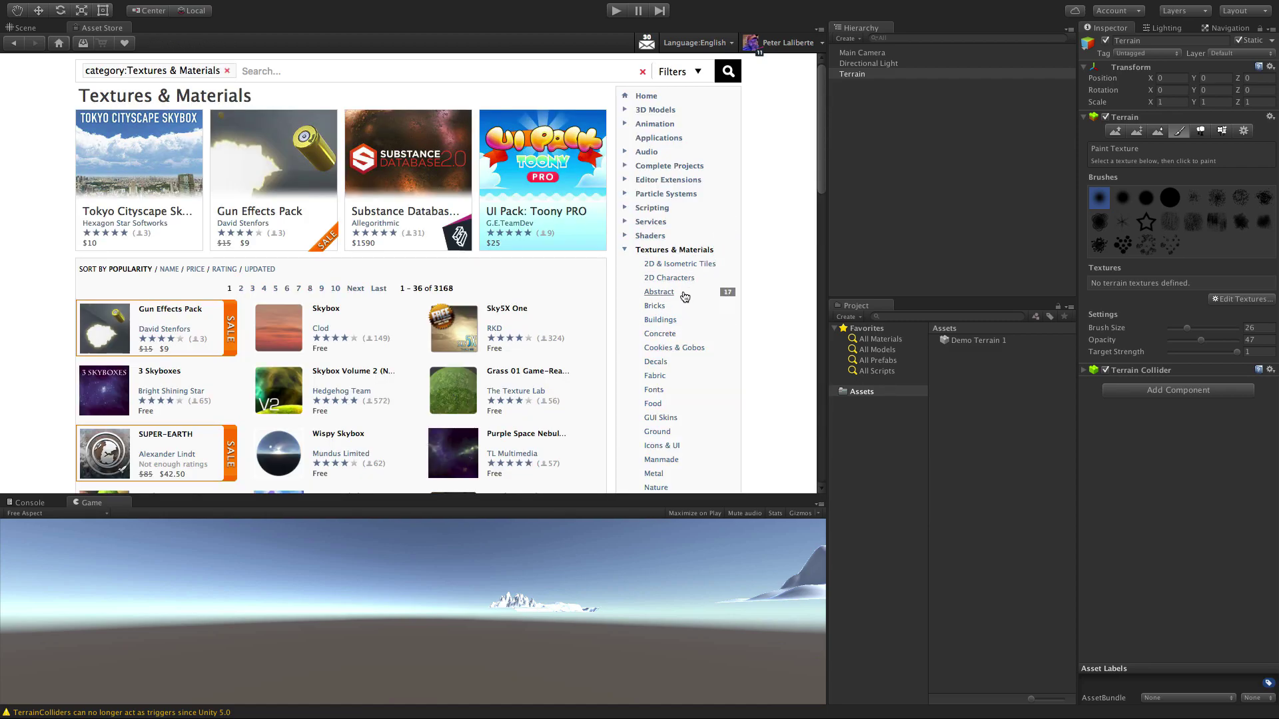
{"action": "left_click", "coordinate": [195, 269]}
{"action": "scroll", "coordinate": [759, 257], "scroll_direction": "down", "scroll_amount": 3}
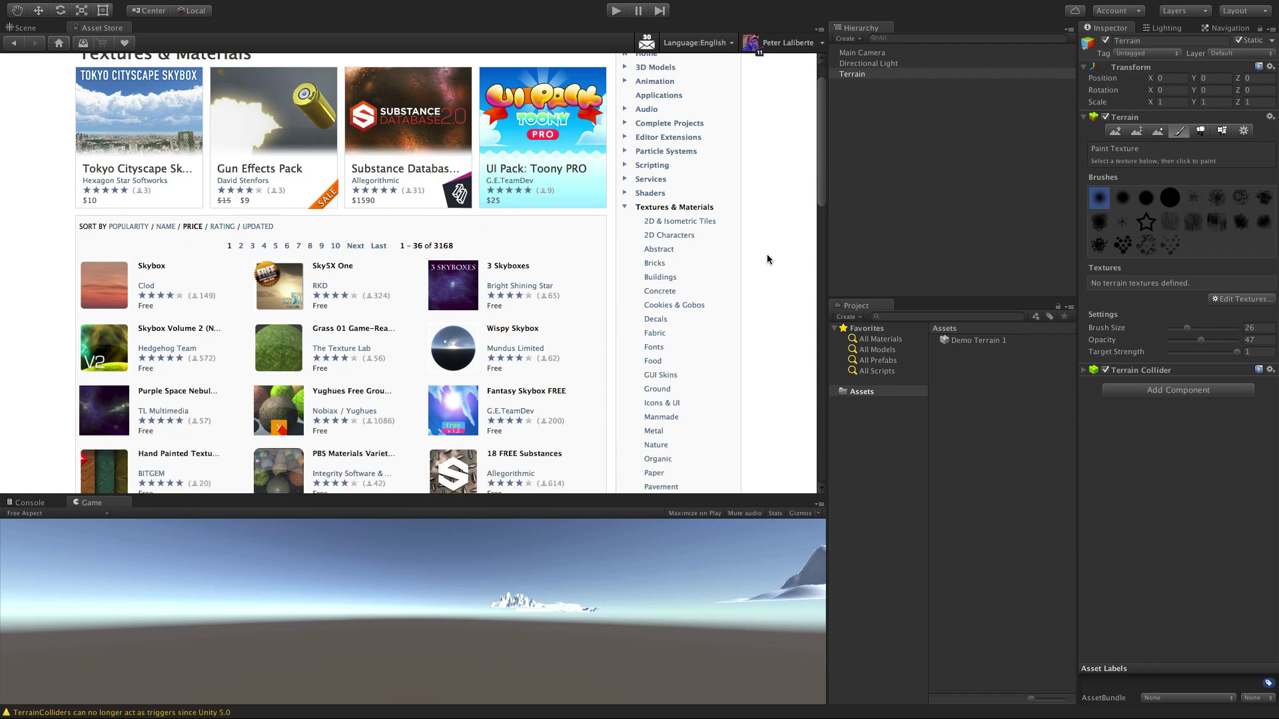
{"action": "left_click", "coordinate": [660, 330]}
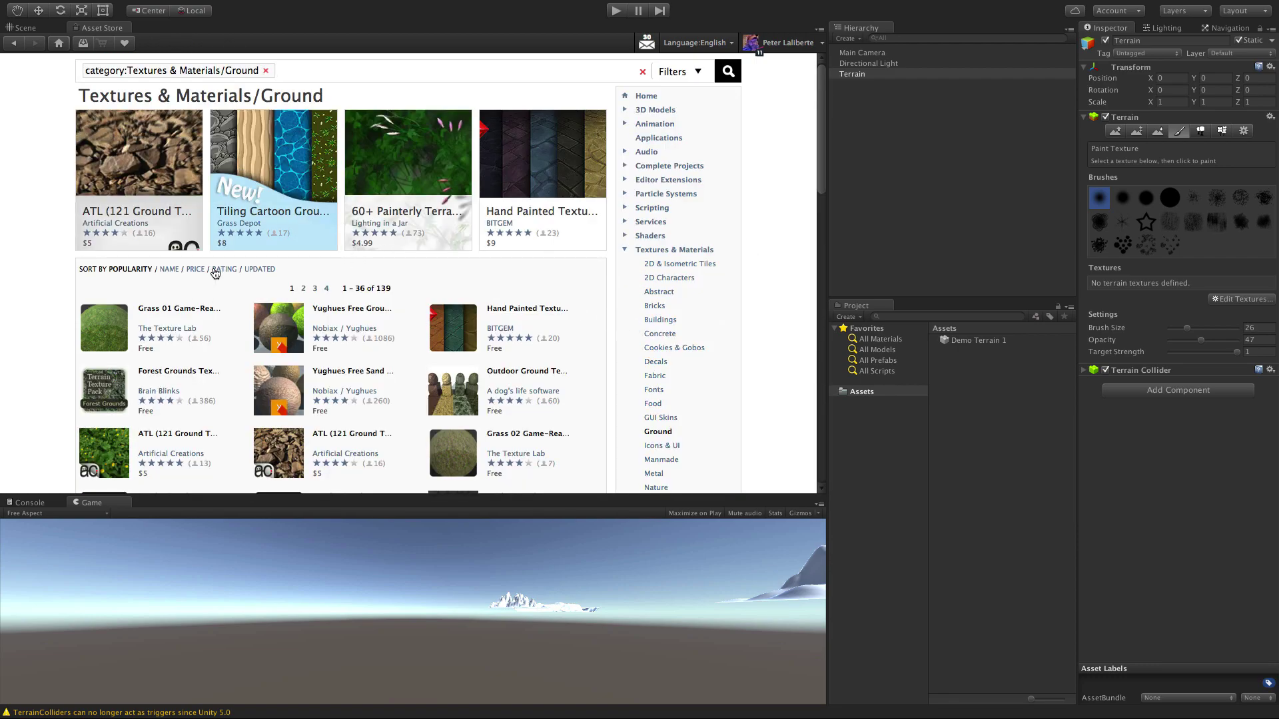
{"action": "left_click", "coordinate": [195, 271]}
{"action": "scroll", "coordinate": [195, 320], "scroll_direction": "down", "scroll_amount": 1}
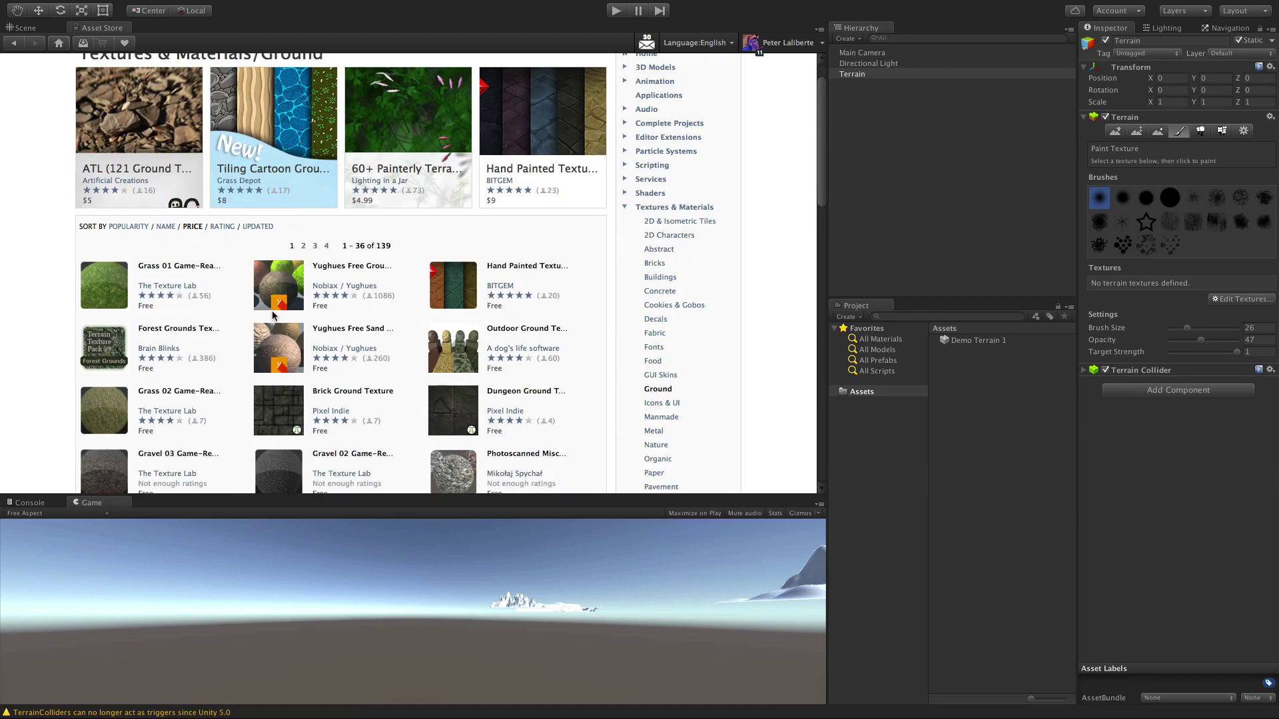
Import the complete Yughues Free Ground Materials package into the project.
{"action": "left_click", "coordinate": [345, 268]}
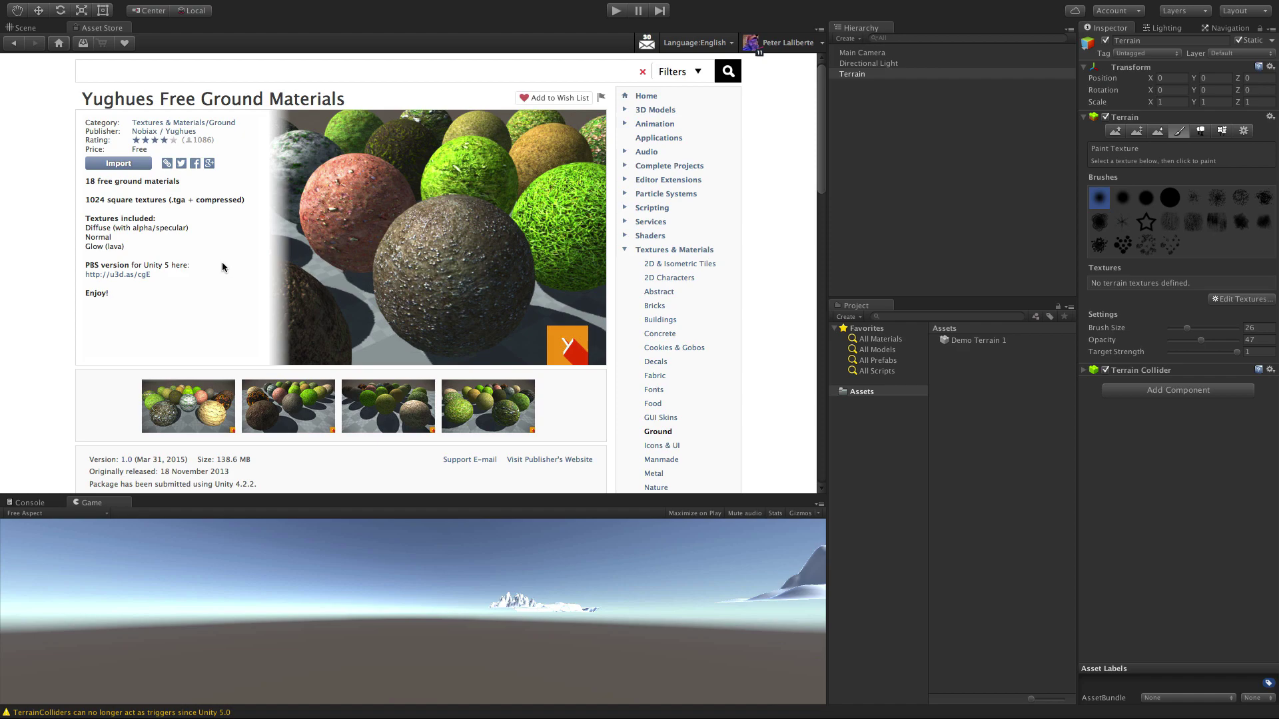
{"action": "left_click", "coordinate": [115, 164]}
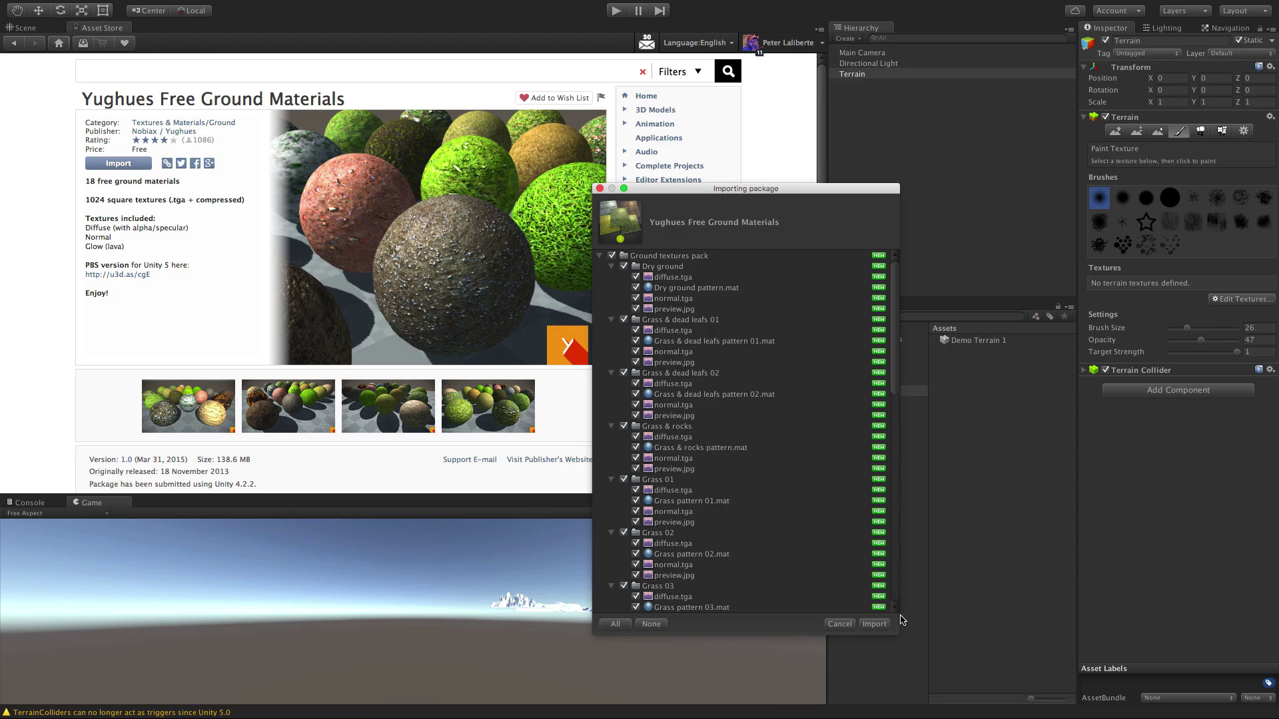
{"action": "left_click", "coordinate": [876, 625]}
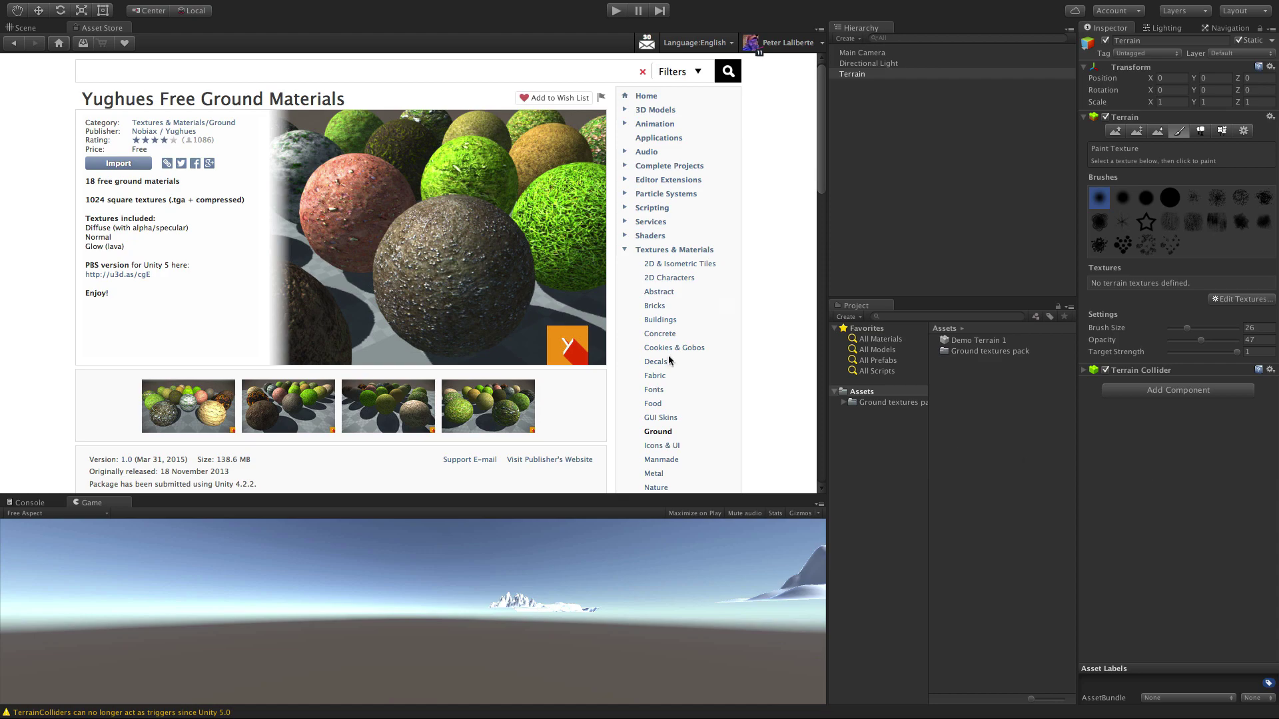
Return to the Scene view and examine the diffuse, normal and preview textures in the Ground textures pack's Dry ground folder.
{"action": "left_click", "coordinate": [25, 28]}
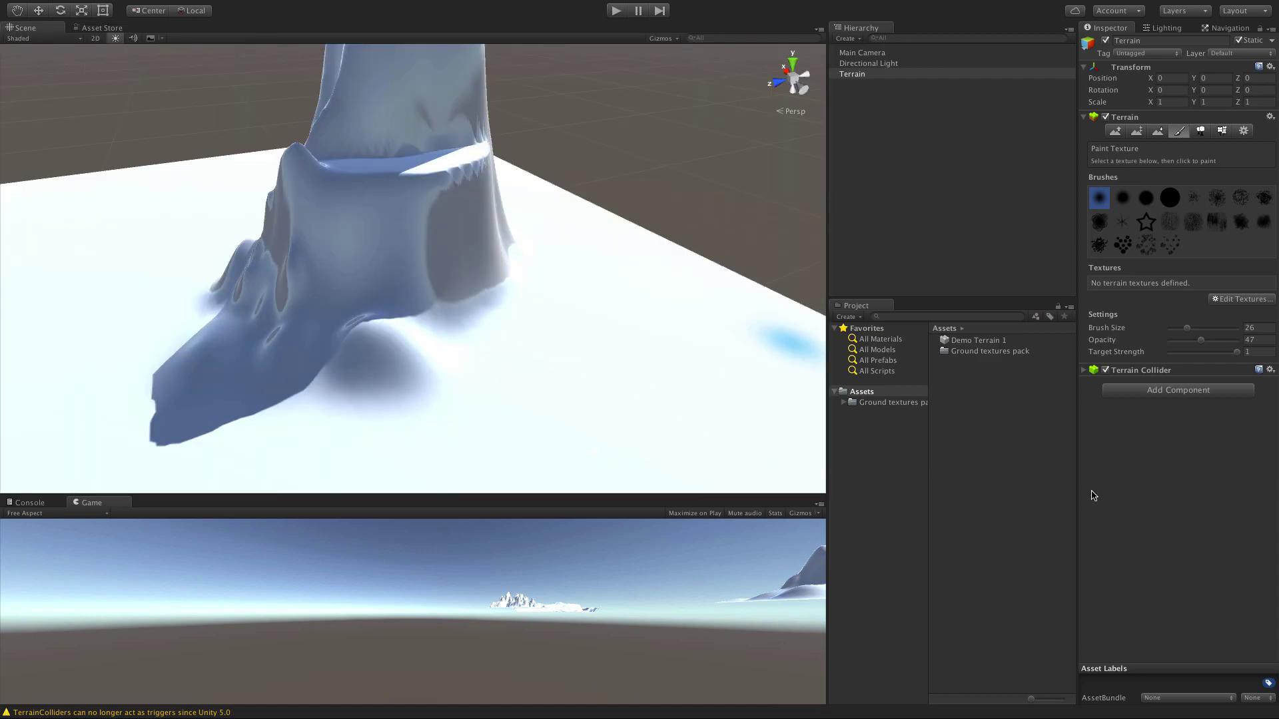
{"action": "double_click", "coordinate": [963, 351]}
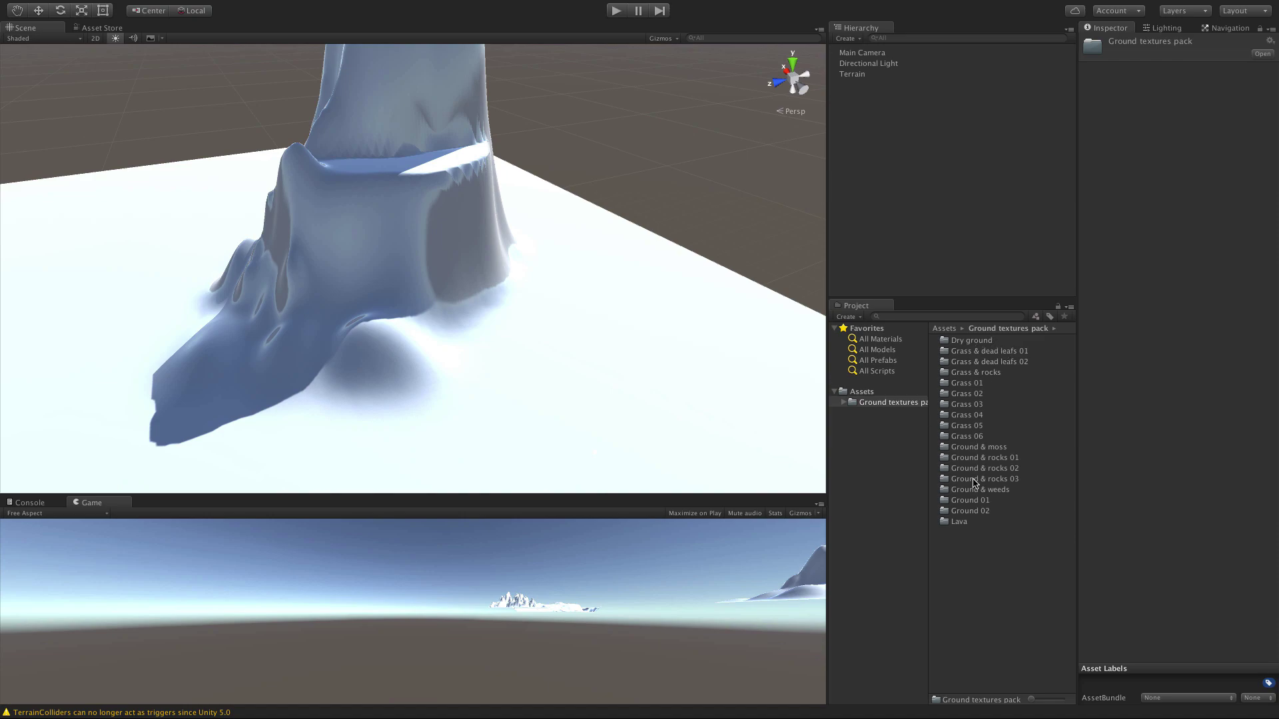
{"action": "double_click", "coordinate": [971, 341]}
{"action": "left_click", "coordinate": [972, 341]}
{"action": "left_click", "coordinate": [971, 373]}
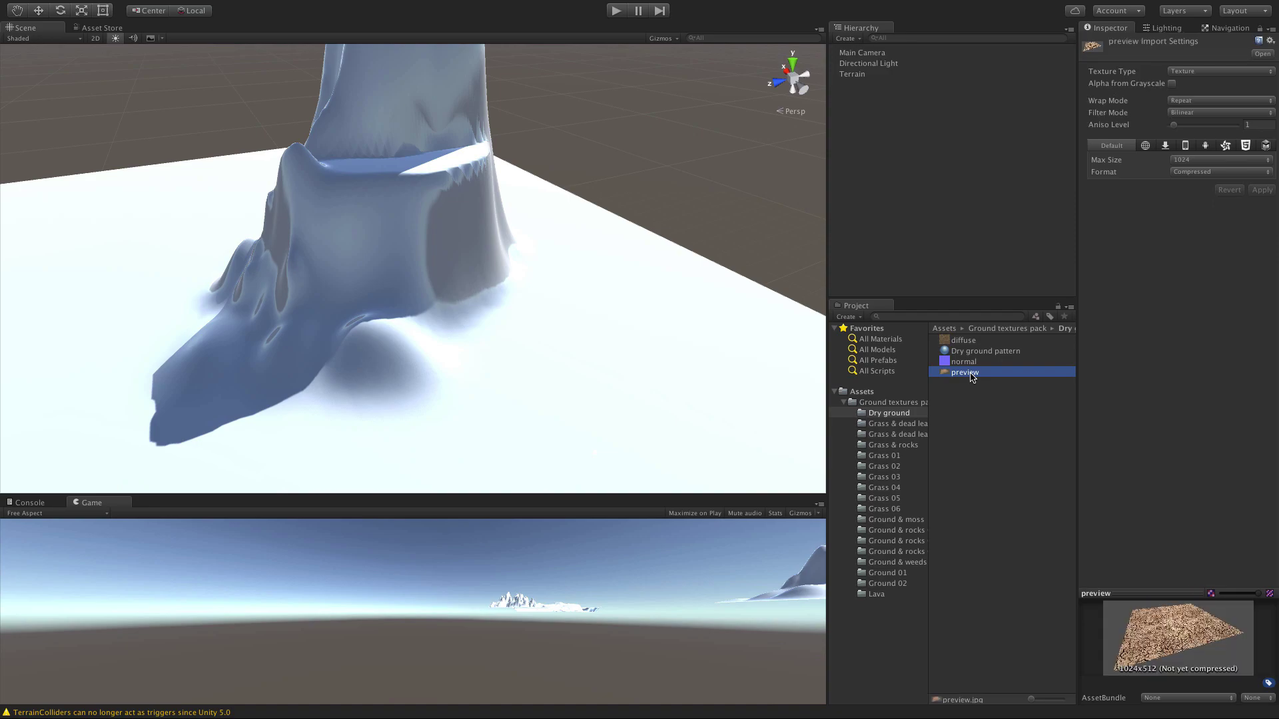
{"action": "left_click", "coordinate": [972, 341]}
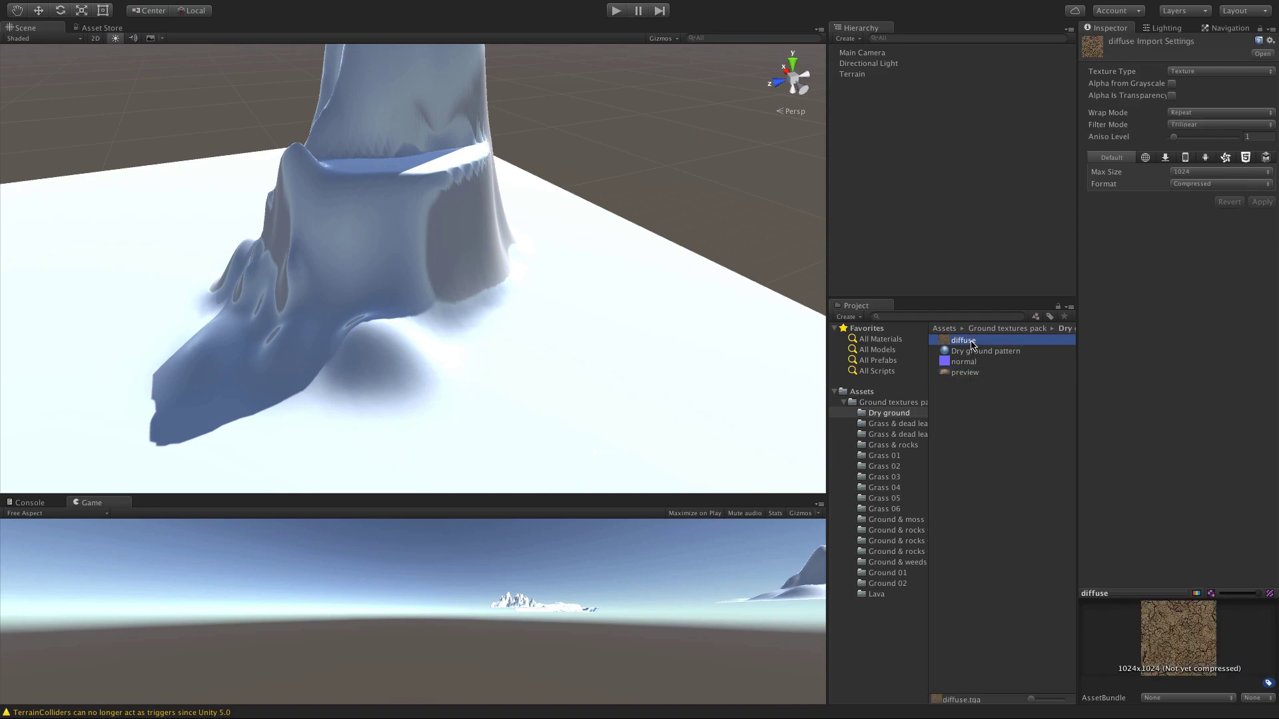
{"action": "left_click", "coordinate": [976, 372]}
{"action": "left_click", "coordinate": [977, 362]}
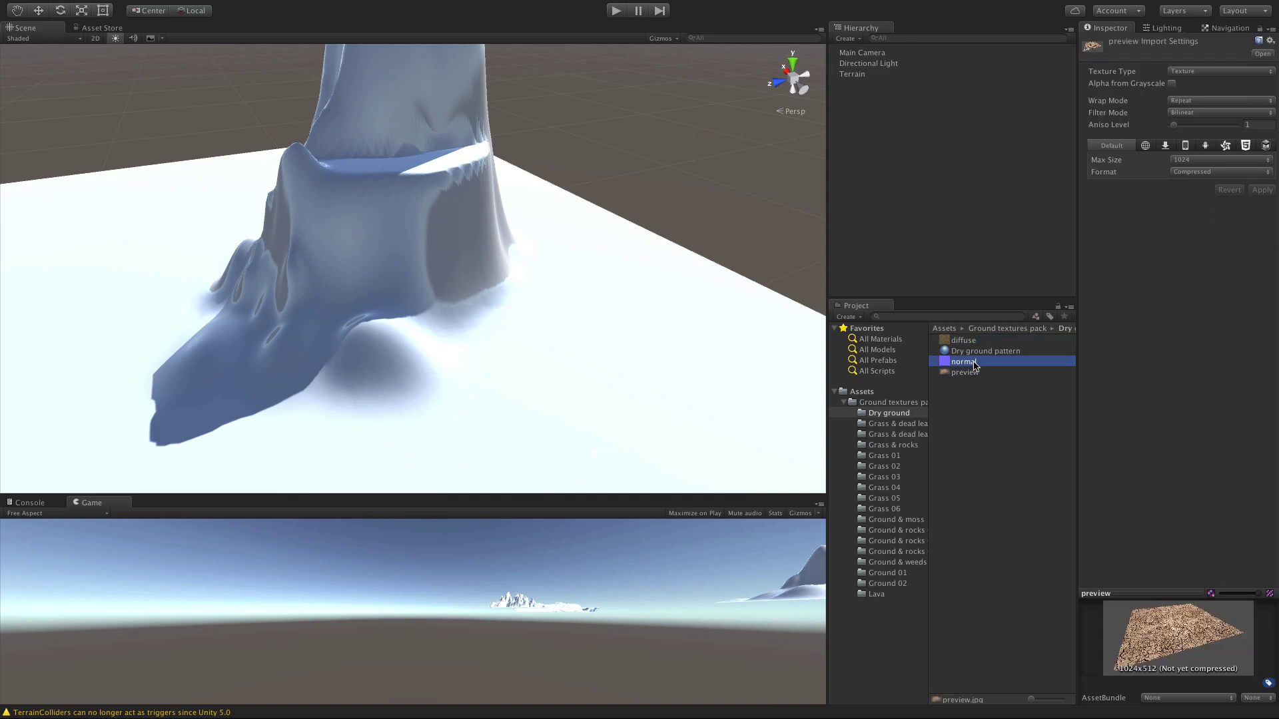
Examine the Dry ground pattern material and compare it with the folder's diffuse and preview textures.
{"action": "left_click", "coordinate": [983, 352]}
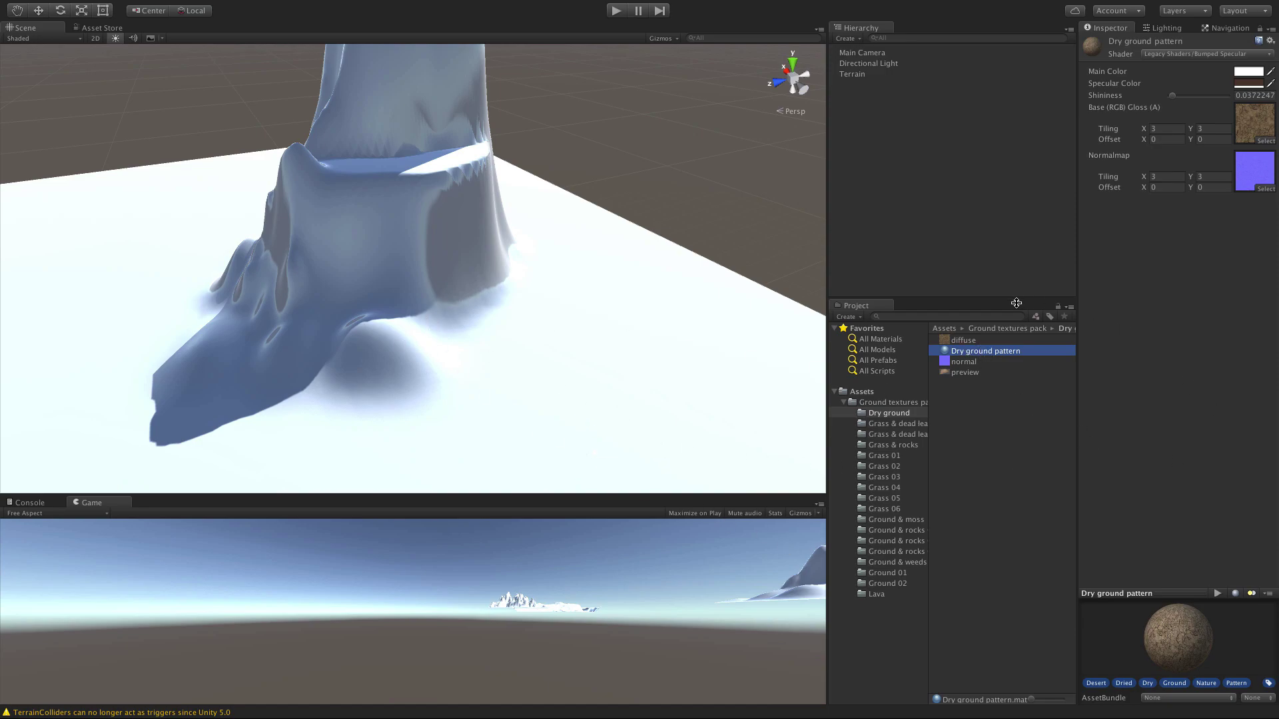
{"action": "left_click", "coordinate": [976, 342]}
{"action": "left_click", "coordinate": [972, 374]}
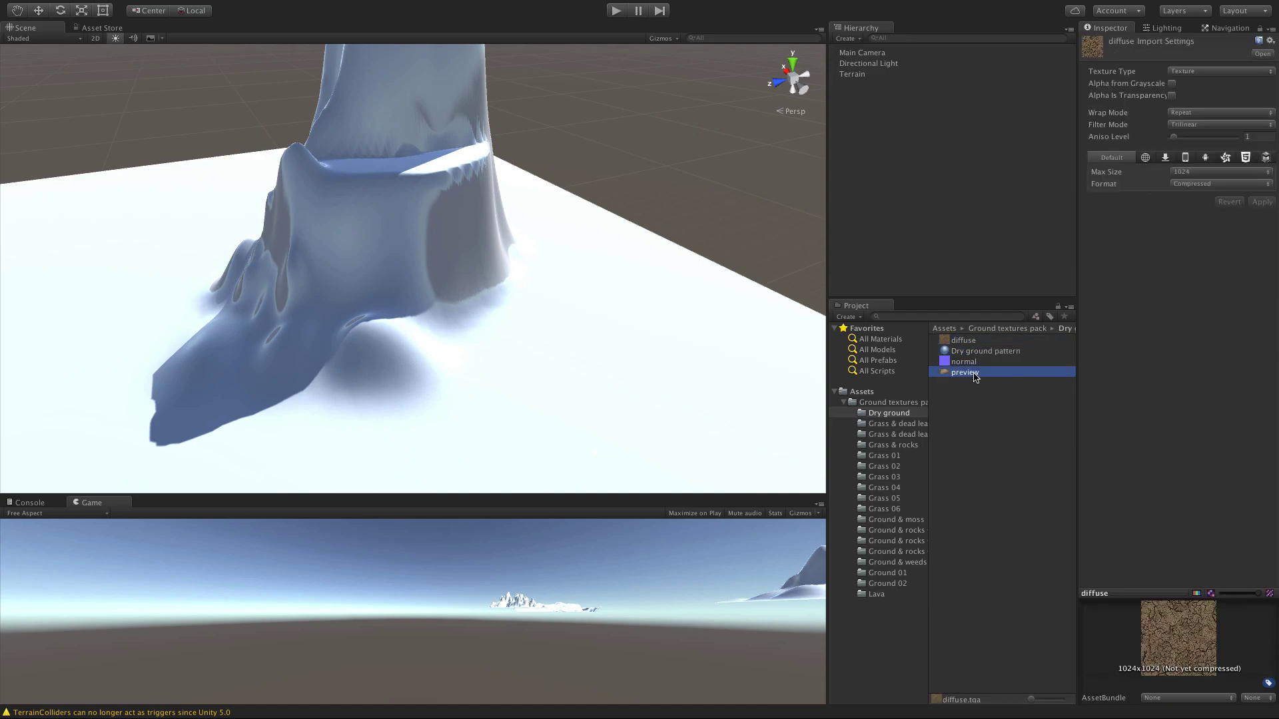
{"action": "left_click", "coordinate": [970, 341]}
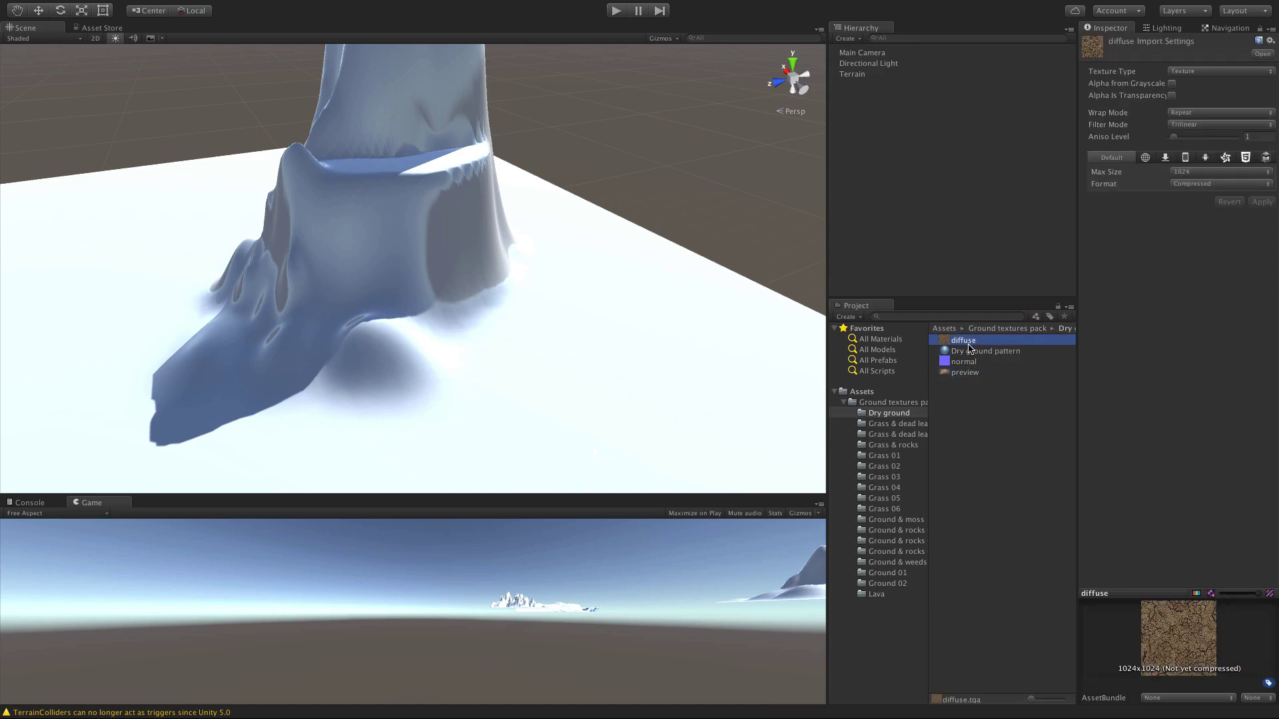
Start adding a texture to the terrain and assign the Dry ground diffuse texture as its Albedo.
{"action": "left_click", "coordinate": [874, 75]}
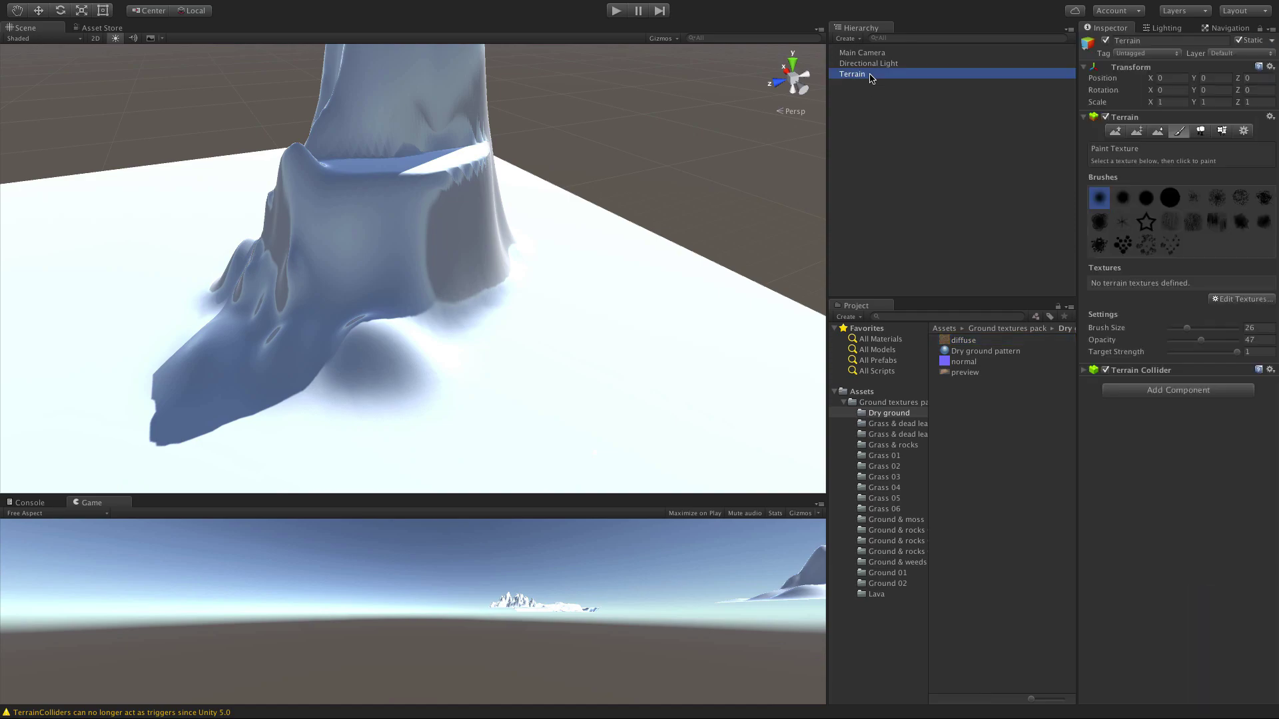
{"action": "left_click", "coordinate": [1242, 299]}
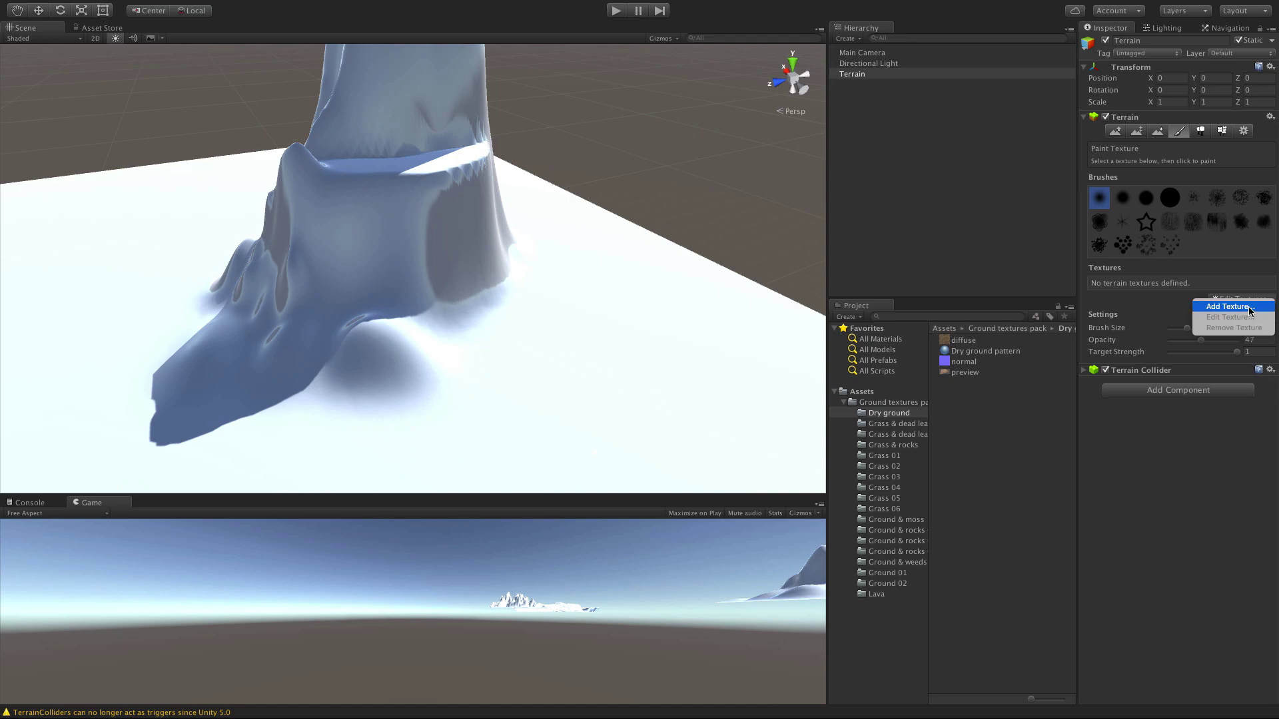
{"action": "left_click", "coordinate": [1249, 311]}
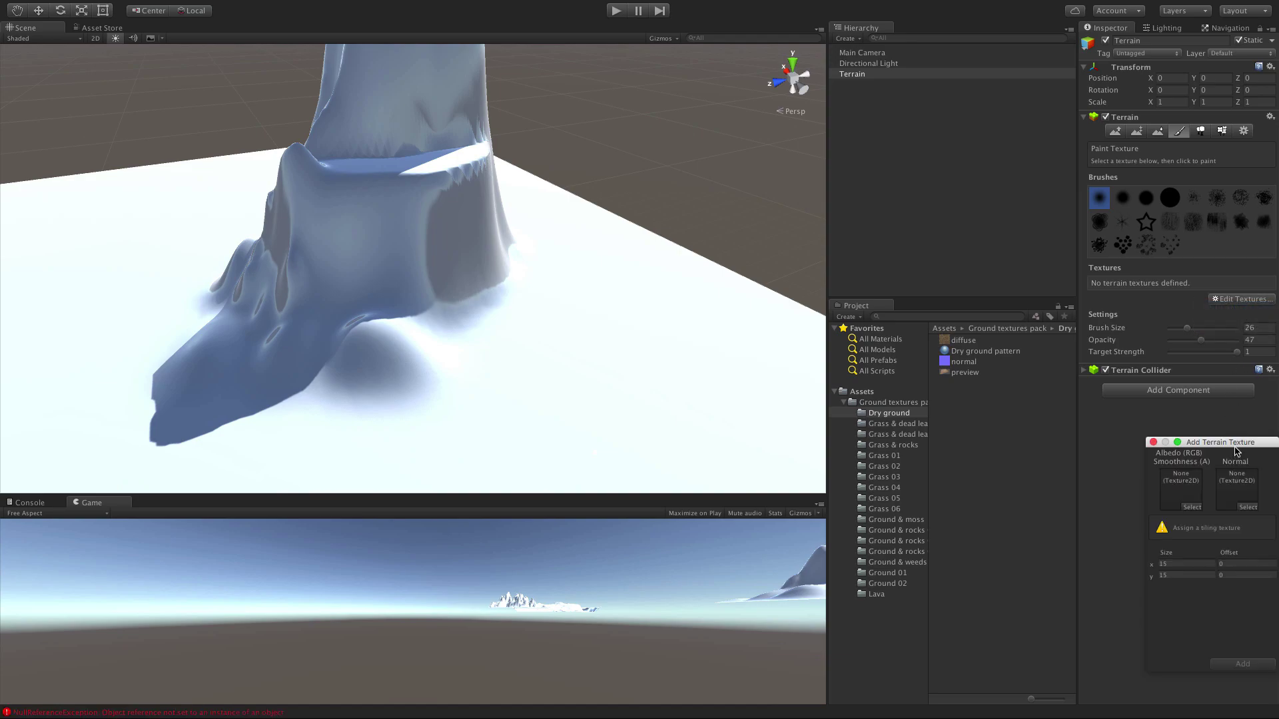
{"action": "left_click_drag", "start_coordinate": [1184, 442], "coordinate": [471, 158]}
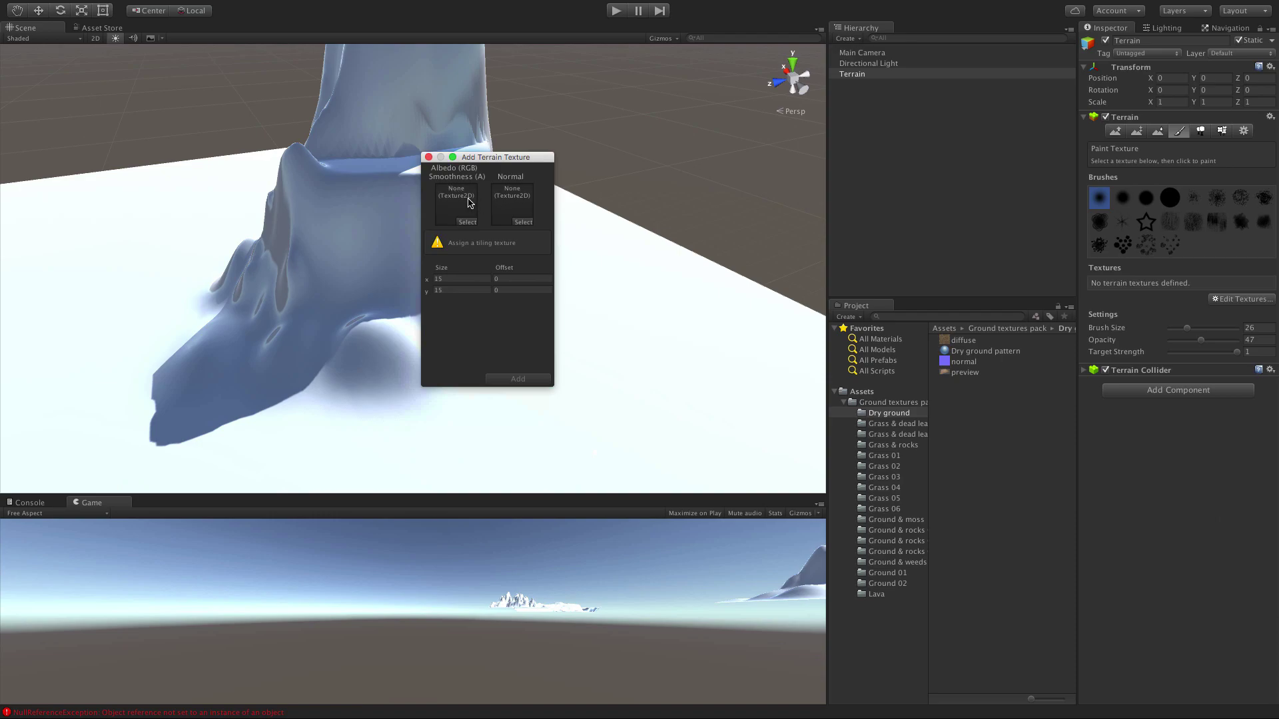
{"action": "left_click_drag", "start_coordinate": [964, 345], "coordinate": [440, 203]}
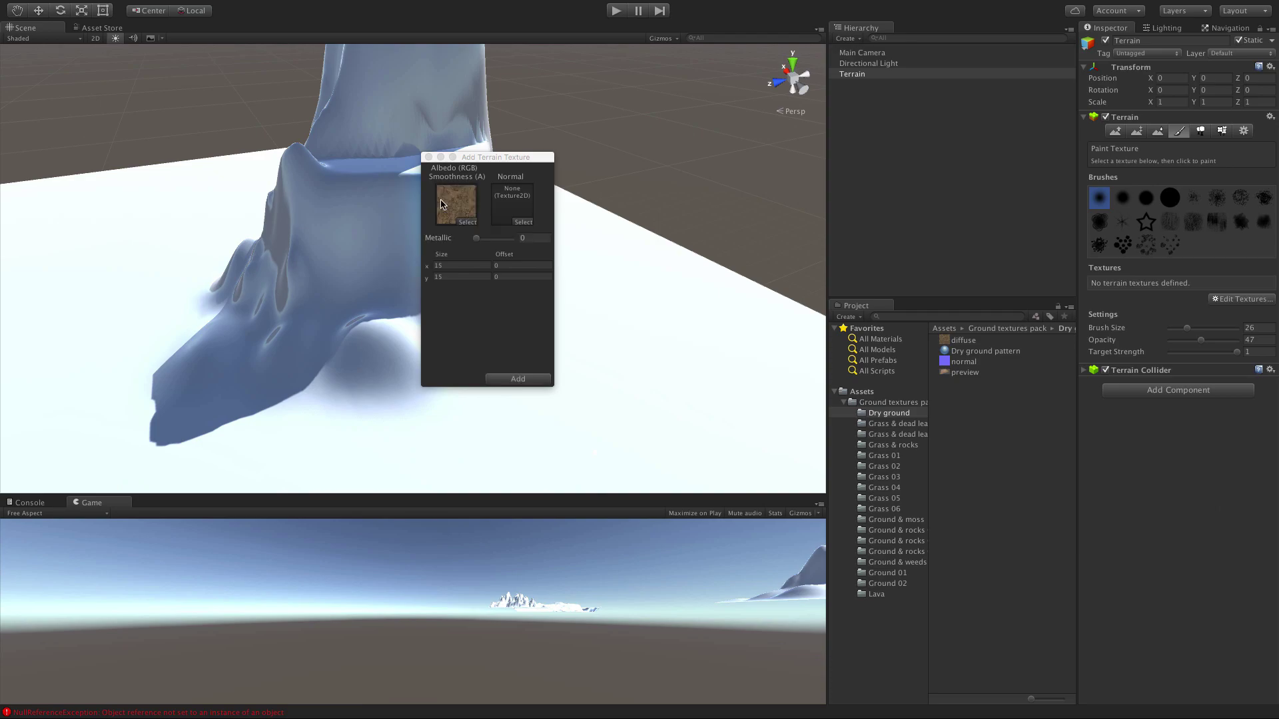
Assign the Dry ground normal texture as the normal map and add the finished texture to the terrain.
{"action": "left_click", "coordinate": [520, 222]}
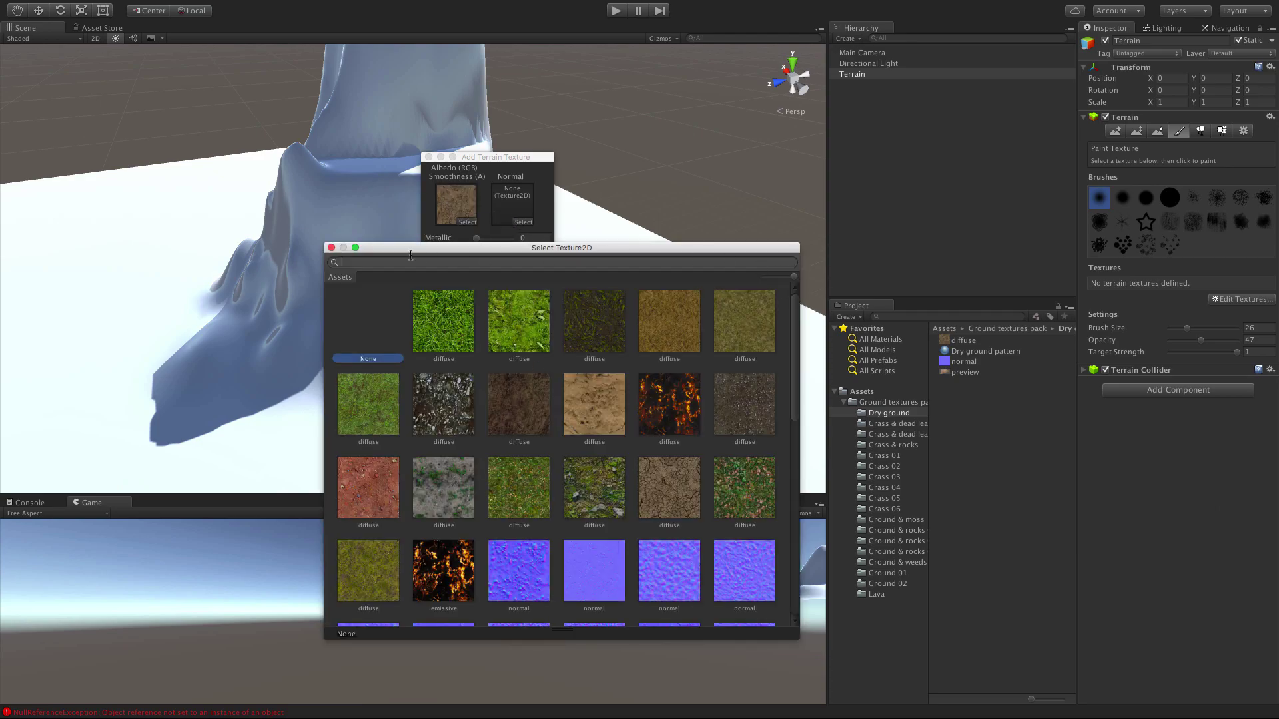
{"action": "left_click", "coordinate": [331, 247]}
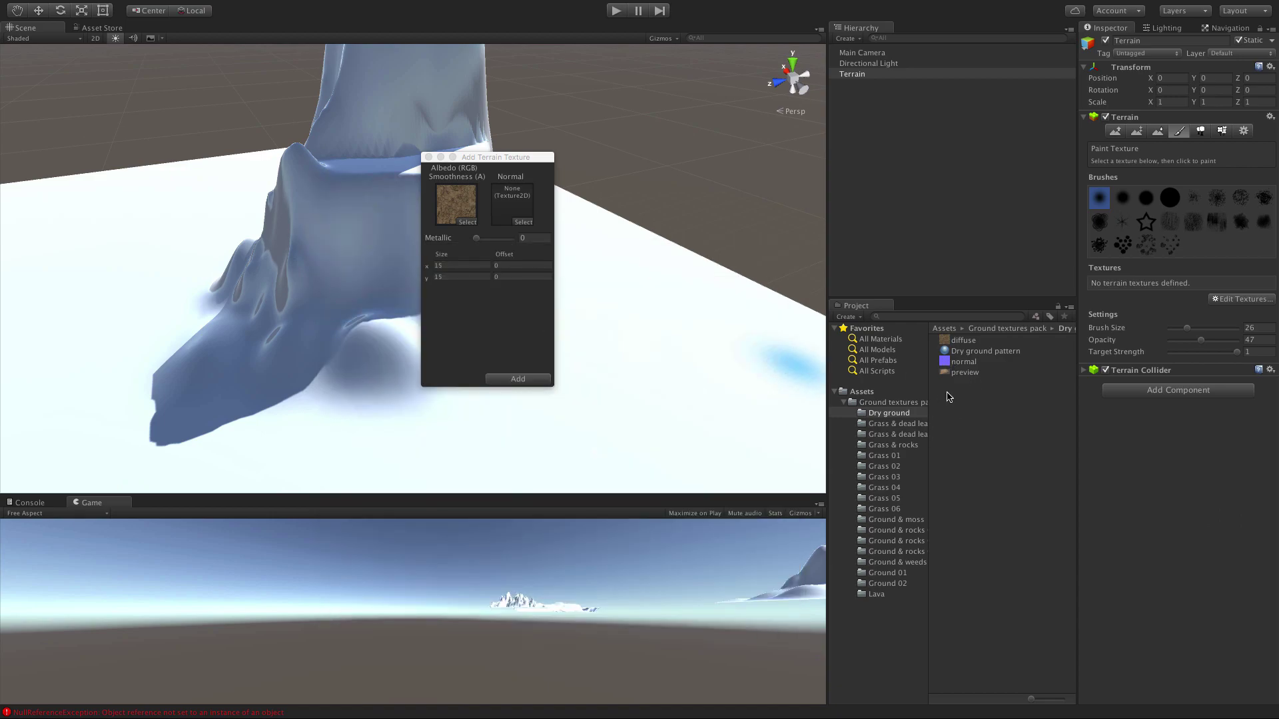
{"action": "left_click_drag", "start_coordinate": [963, 362], "coordinate": [514, 210]}
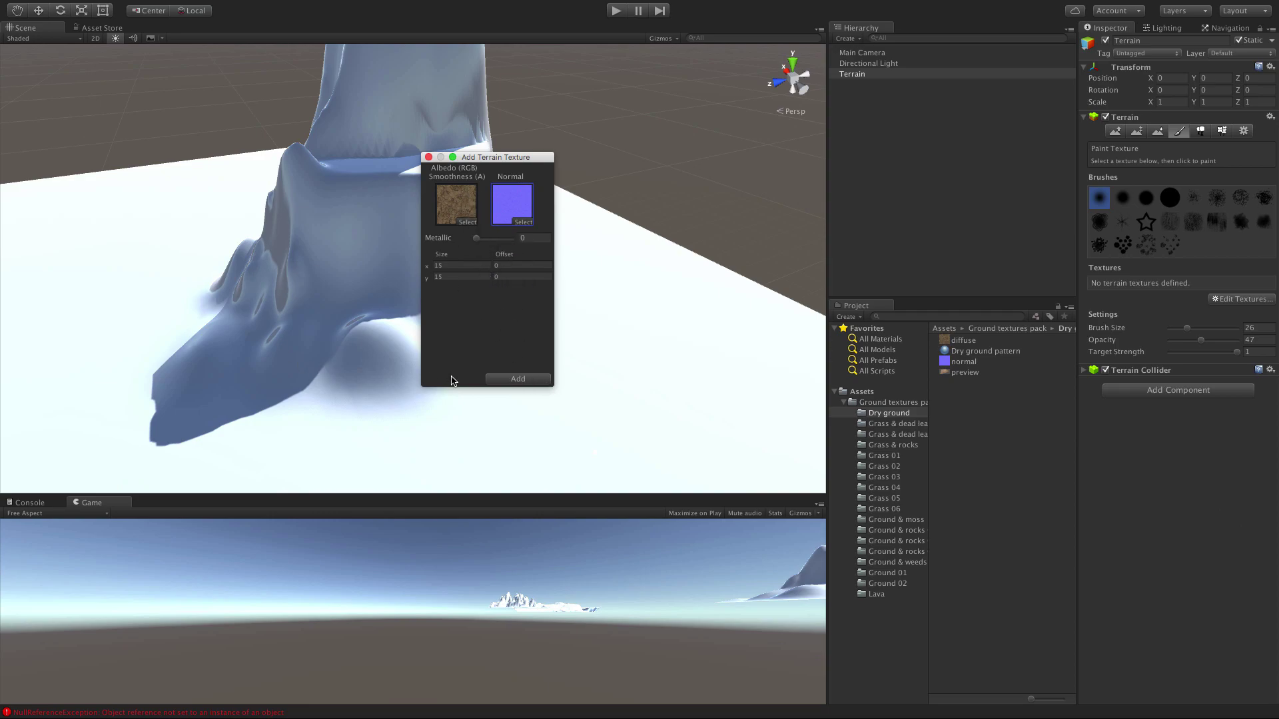
{"action": "left_click", "coordinate": [506, 379]}
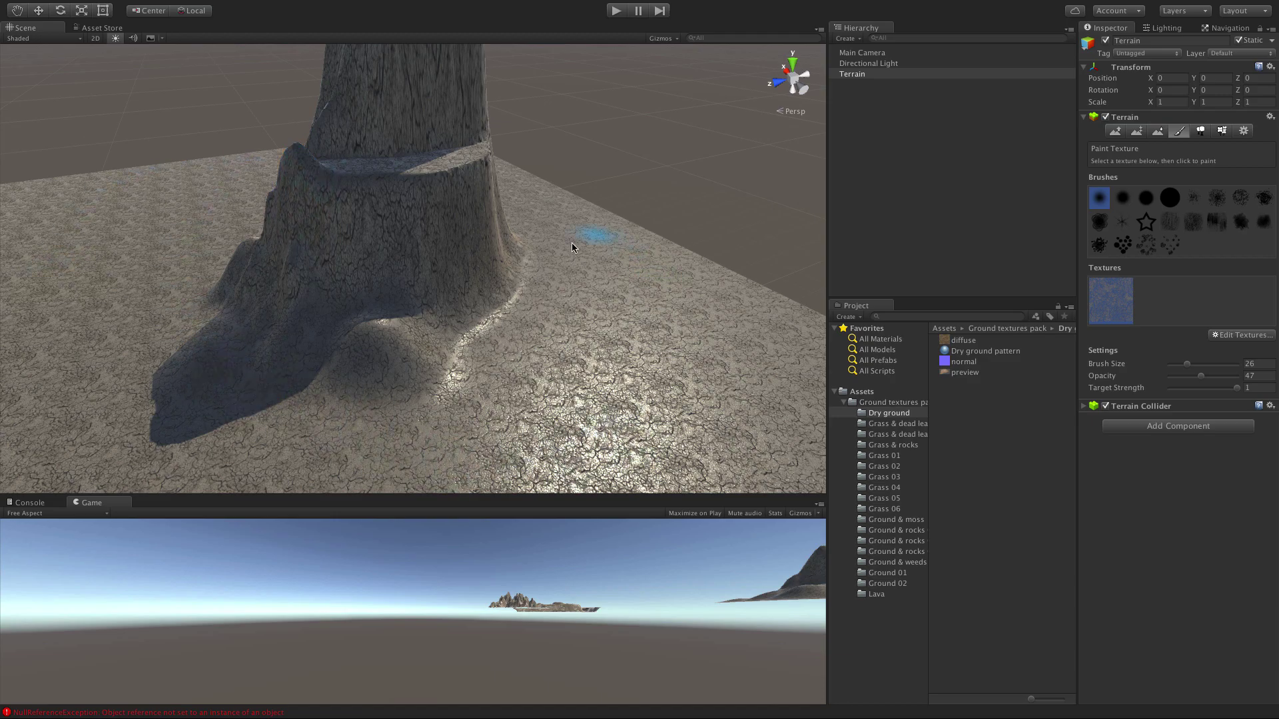
Open the terrain's dry ground texture for editing and move its dialog clear of the sculpted mountain.
{"action": "scroll", "coordinate": [556, 258], "scroll_direction": "up", "scroll_amount": 3}
{"action": "scroll", "coordinate": [546, 289], "scroll_direction": "down", "scroll_amount": 12}
{"action": "scroll", "coordinate": [531, 292], "scroll_direction": "up", "scroll_amount": 6}
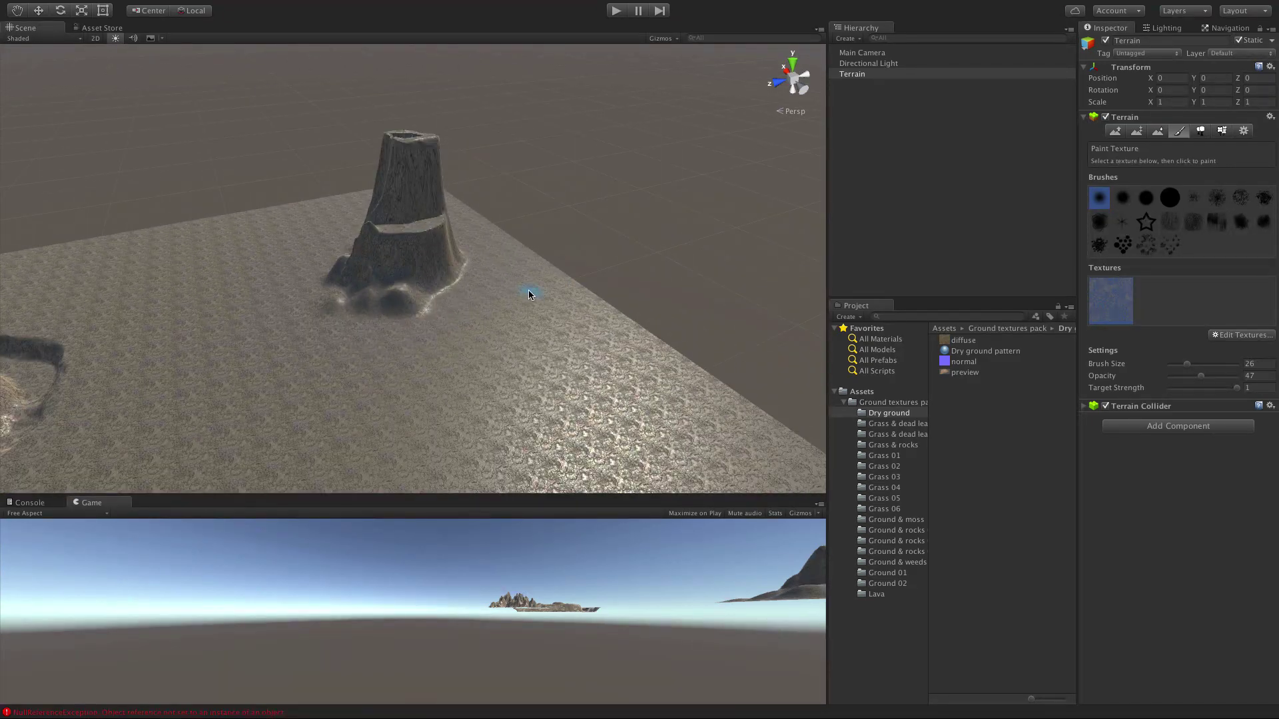
{"action": "scroll", "coordinate": [531, 294], "scroll_direction": "up", "scroll_amount": 4}
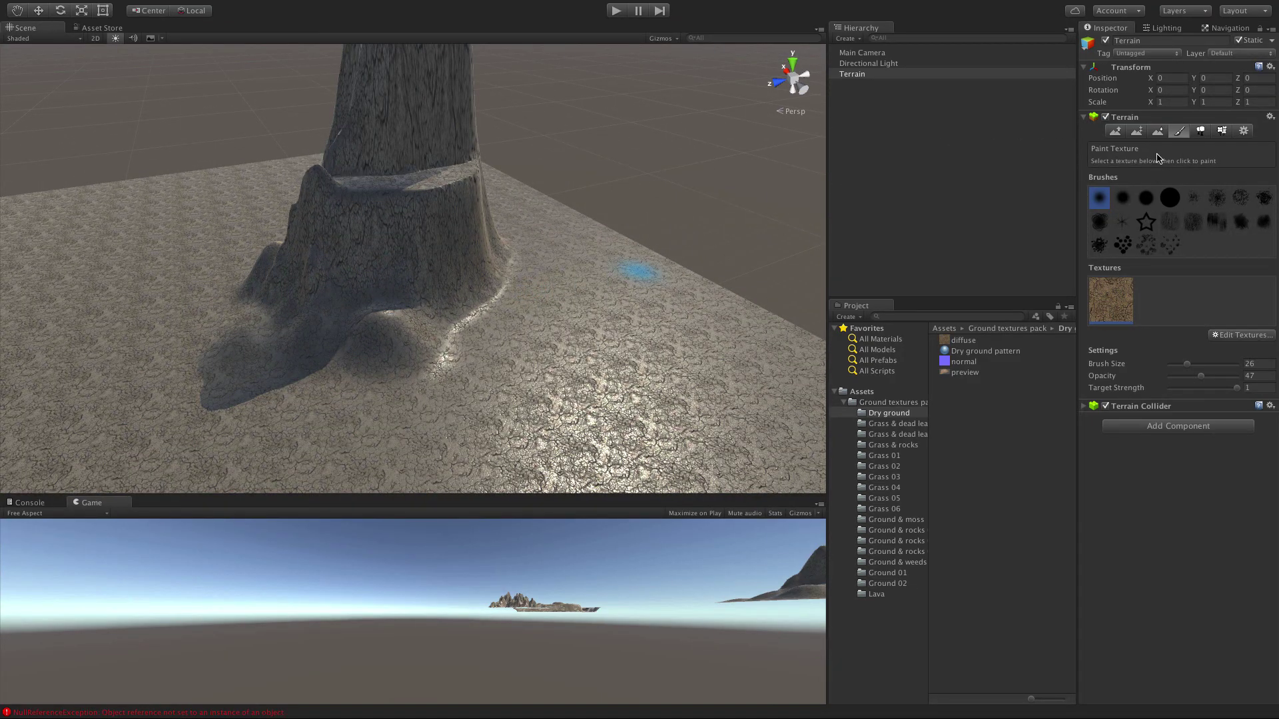
{"action": "double_click", "coordinate": [1118, 304]}
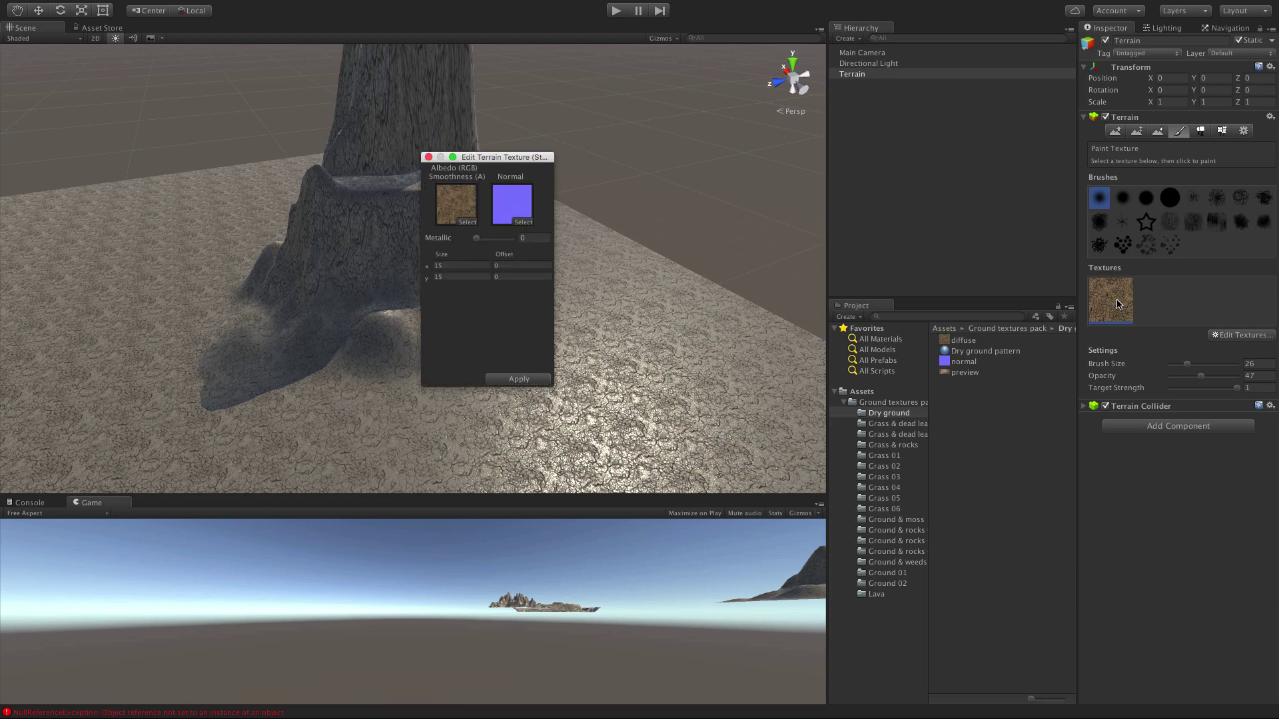
{"action": "left_click", "coordinate": [429, 158]}
{"action": "left_click", "coordinate": [1241, 335]}
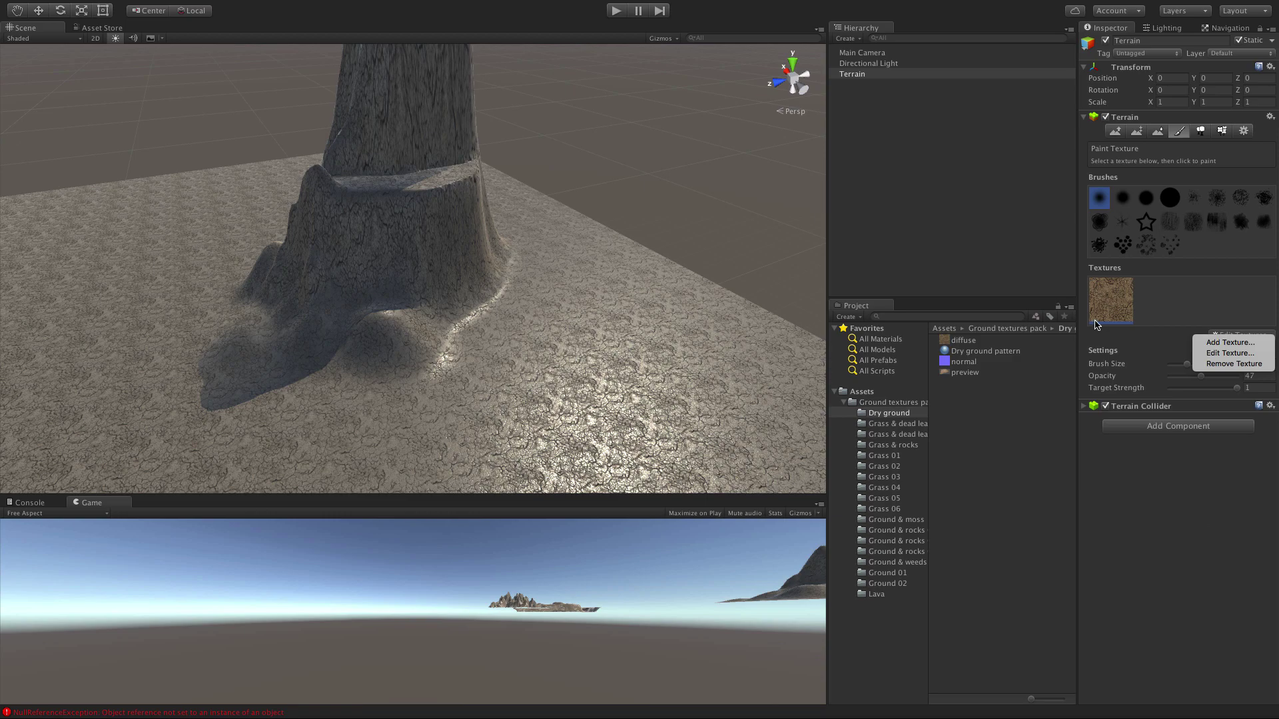
{"action": "left_click", "coordinate": [1228, 354]}
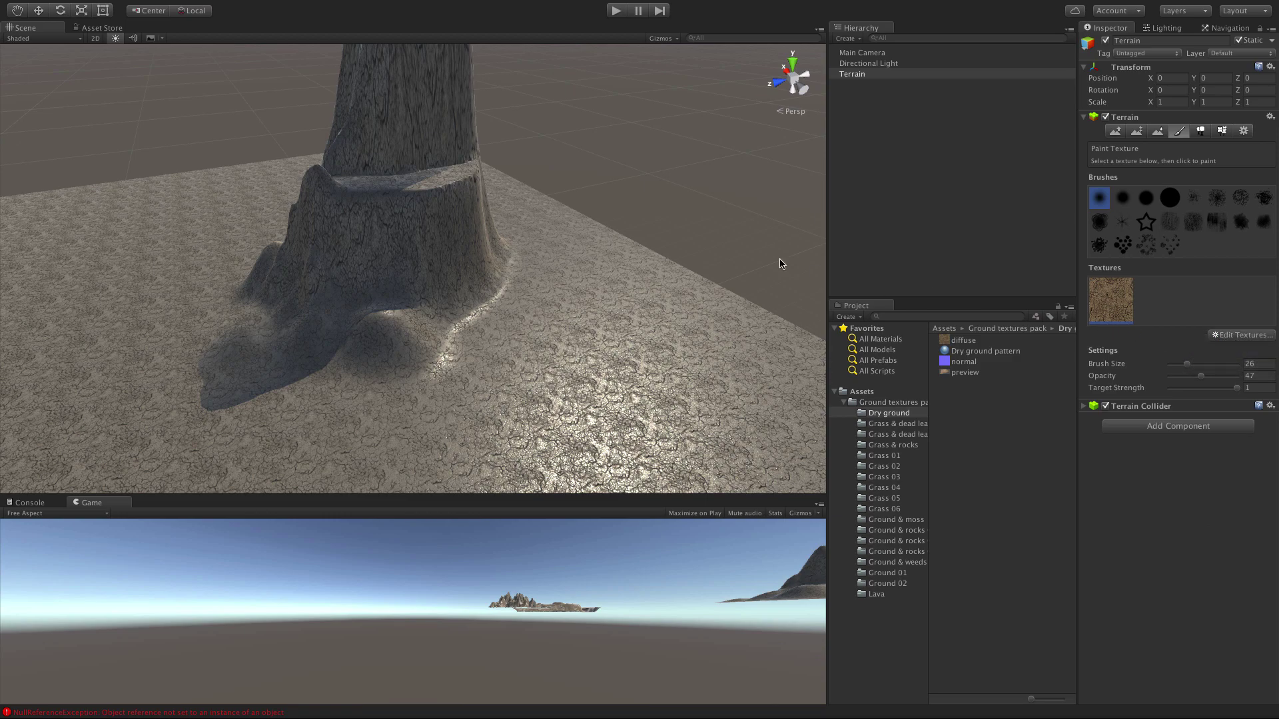
{"action": "left_click_drag", "start_coordinate": [516, 160], "coordinate": [853, 221]}
Try the terrain texture with Metallic at 1, and return Metallic to 0.
{"action": "left_click", "coordinate": [813, 301]}
{"action": "left_click_drag", "start_coordinate": [813, 301], "coordinate": [856, 301]}
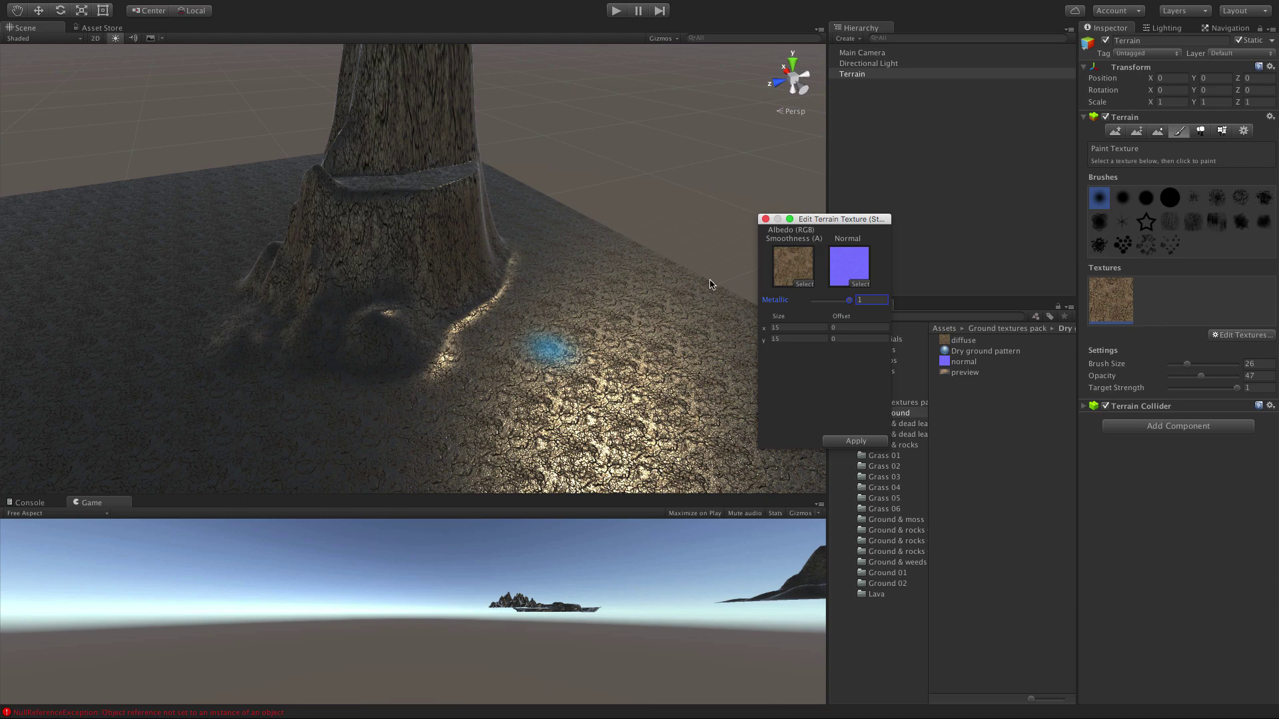
{"action": "left_click_drag", "start_coordinate": [851, 301], "coordinate": [803, 307]}
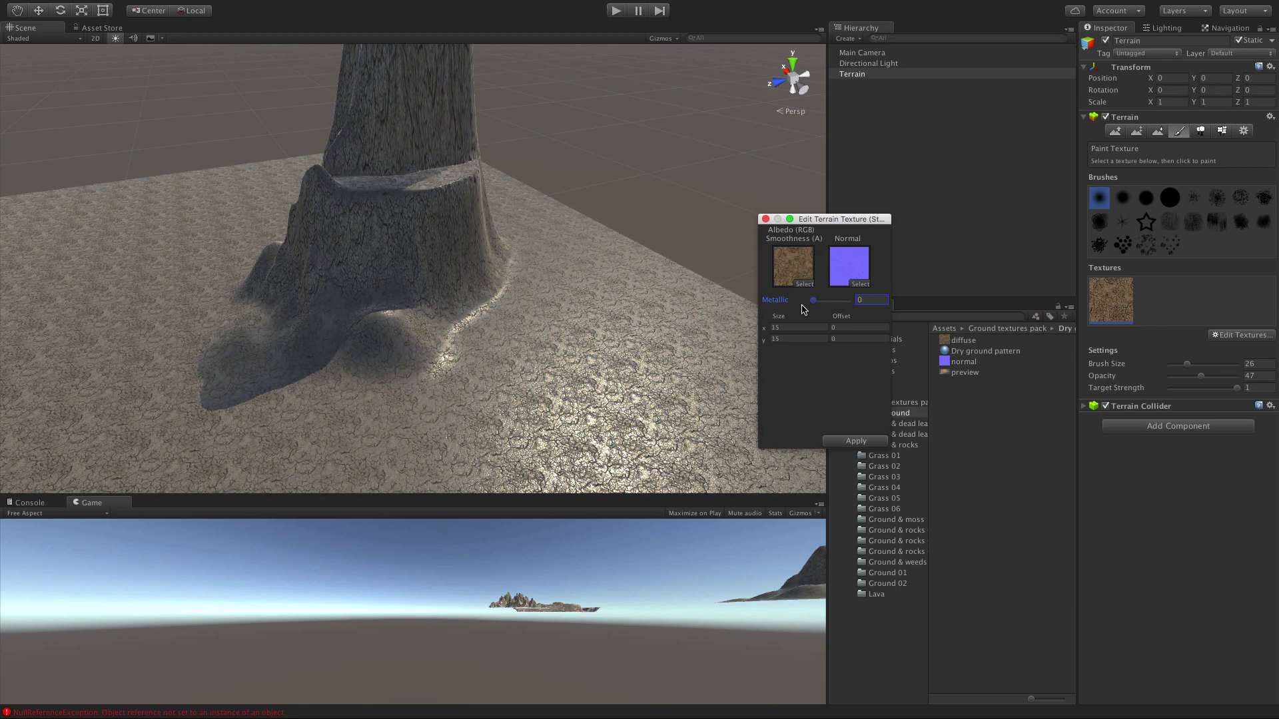
Set the terrain texture's normal map to None and reassign the Dry ground normal texture.
{"action": "left_click", "coordinate": [858, 284]}
{"action": "scroll", "coordinate": [547, 337], "scroll_direction": "up", "scroll_amount": 5}
{"action": "double_click", "coordinate": [348, 300]}
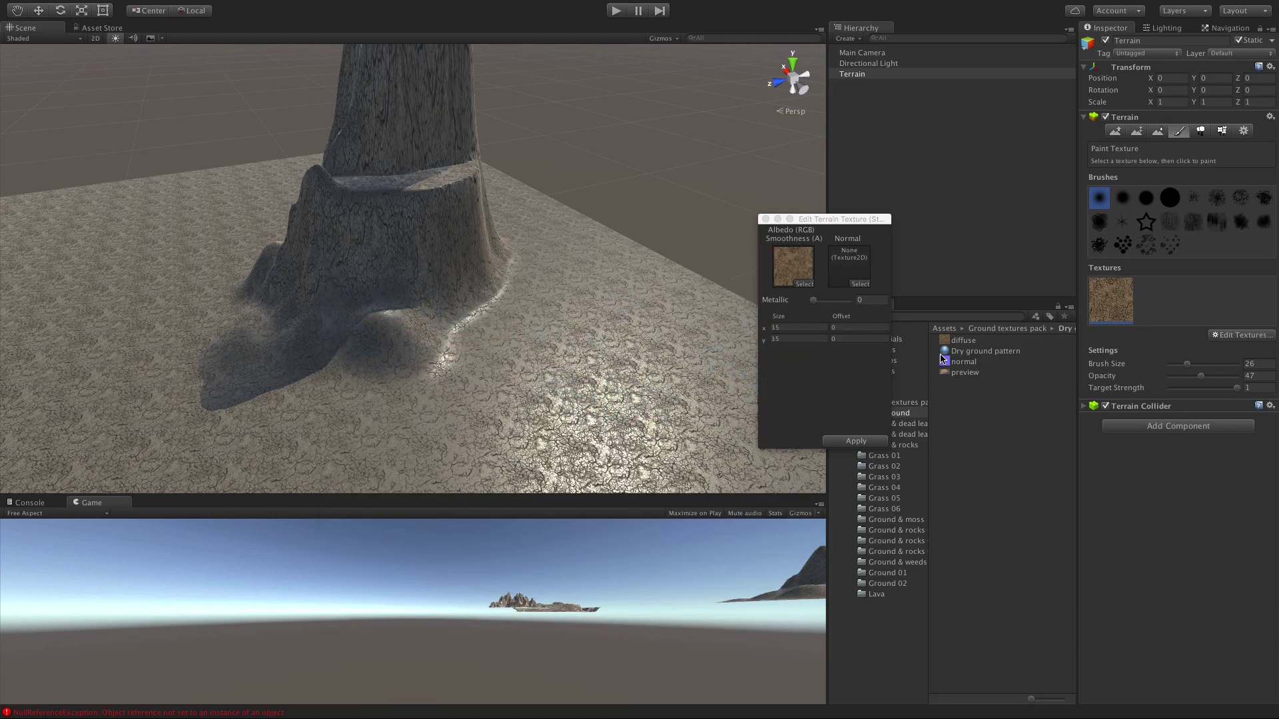
{"action": "left_click_drag", "start_coordinate": [963, 362], "coordinate": [859, 278]}
Clear the terrain texture's normal map, inspect the mountain surface up close, and put the Dry ground normal texture back.
{"action": "left_click_drag", "start_coordinate": [835, 219], "coordinate": [799, 217]}
{"action": "left_click", "coordinate": [823, 259]}
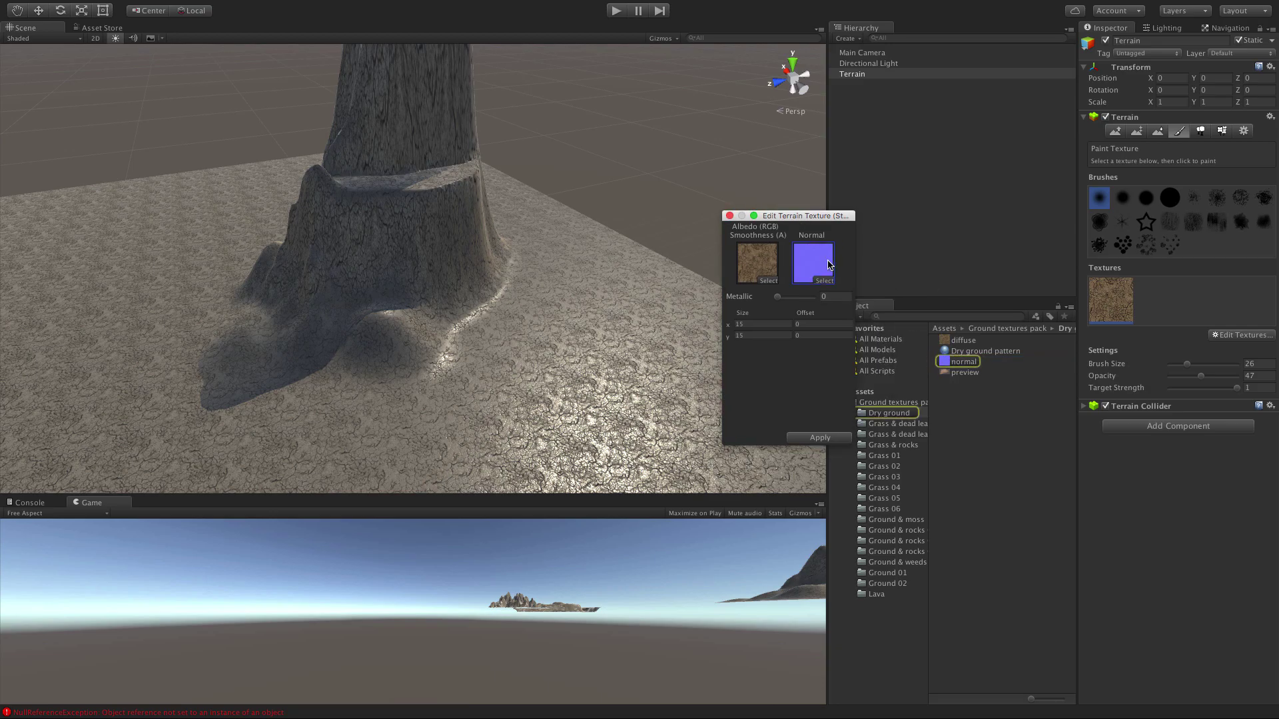
{"action": "key", "text": "Delete"}
{"action": "scroll", "coordinate": [574, 301], "scroll_direction": "up", "scroll_amount": 10}
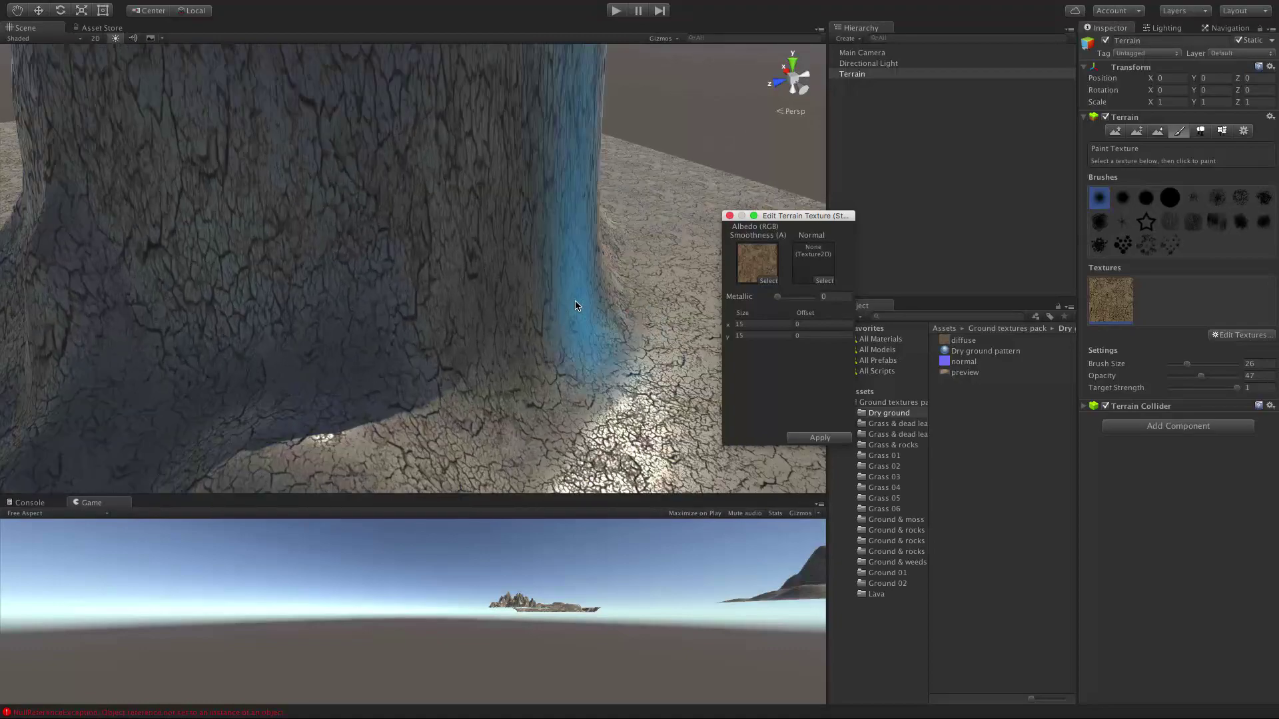
{"action": "left_click_drag", "start_coordinate": [945, 362], "coordinate": [811, 265]}
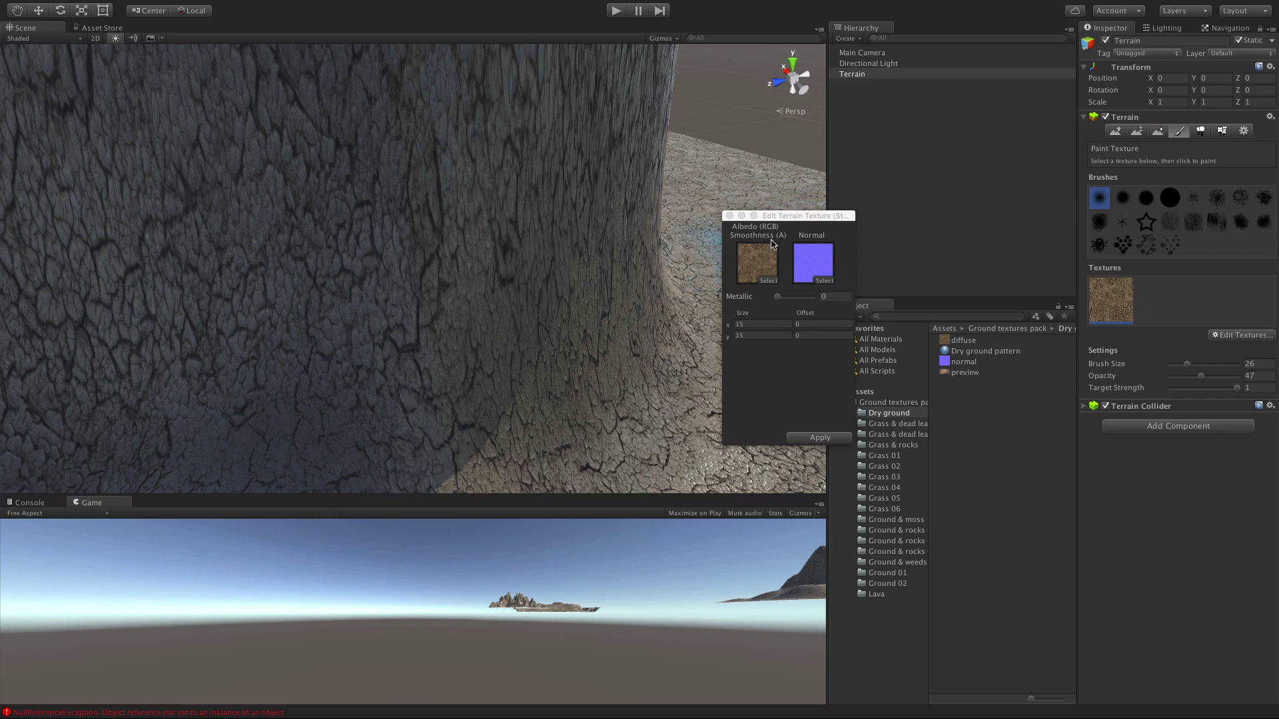
View normal.tga in Preview, return to Unity, and compare the terrain with the normal map set to None and reassigned.
{"action": "left_click", "coordinate": [823, 272]}
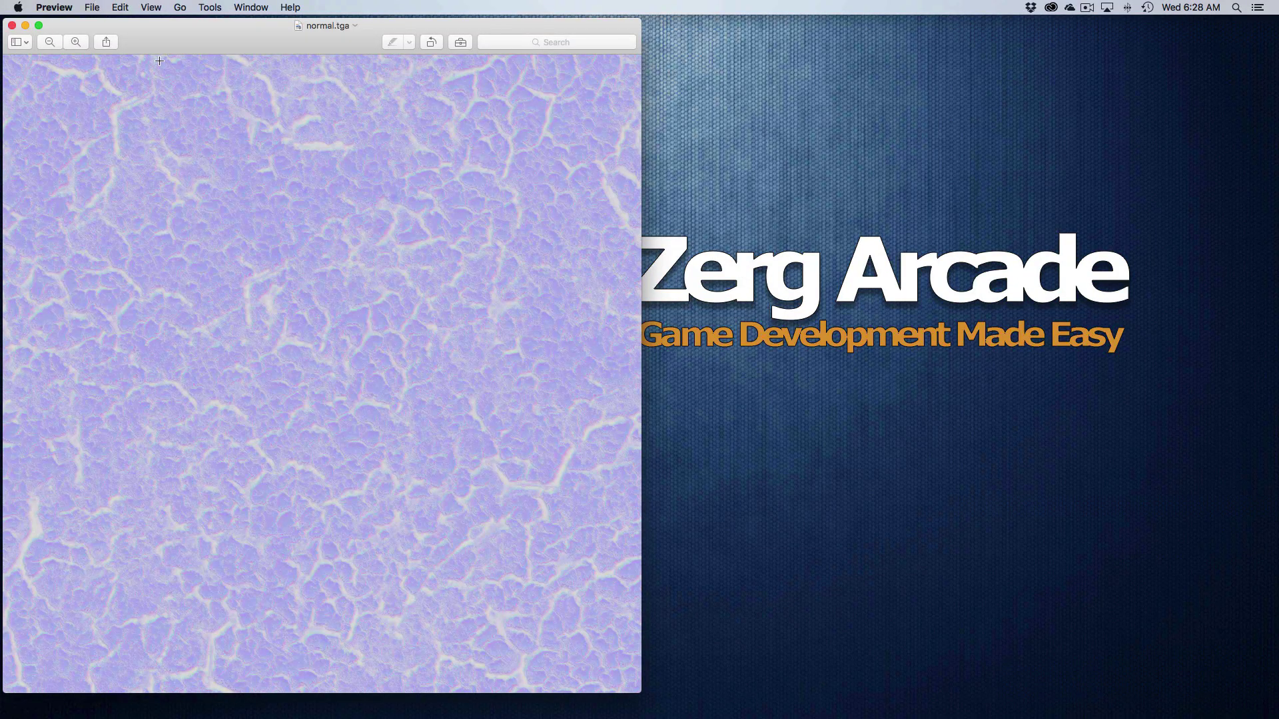
{"action": "key", "text": "super+q"}
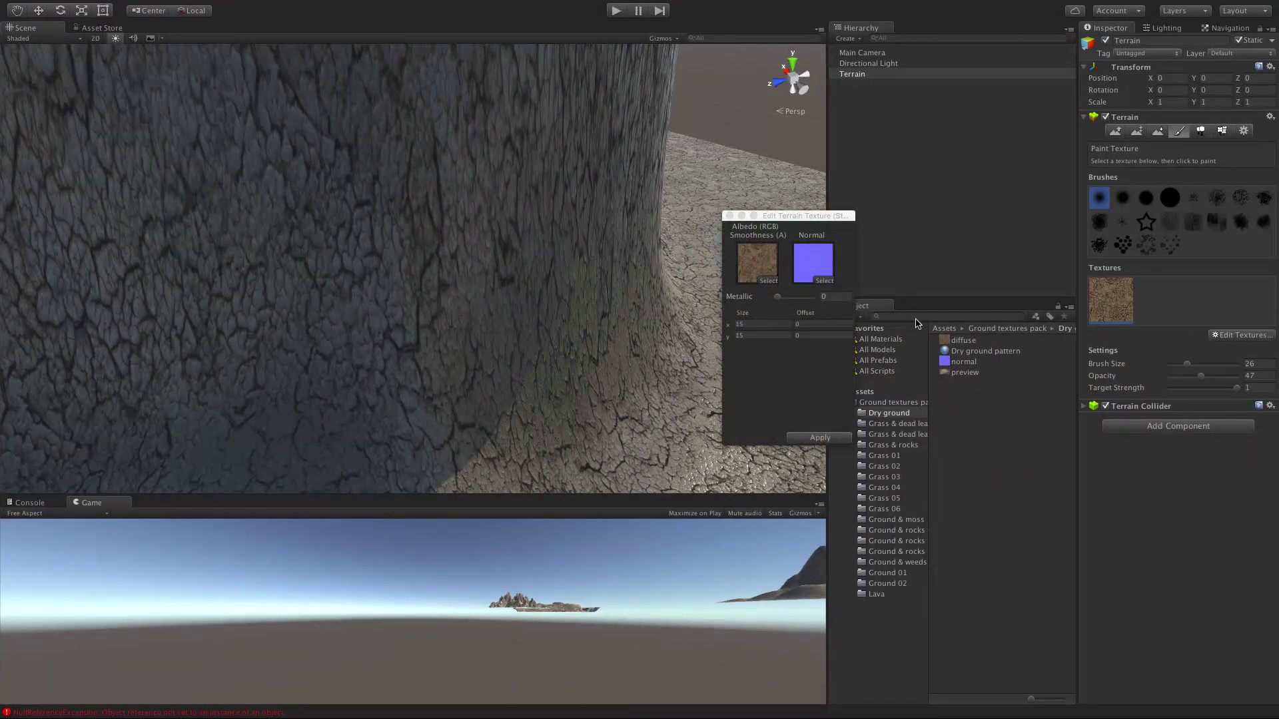
{"action": "left_click", "coordinate": [824, 278]}
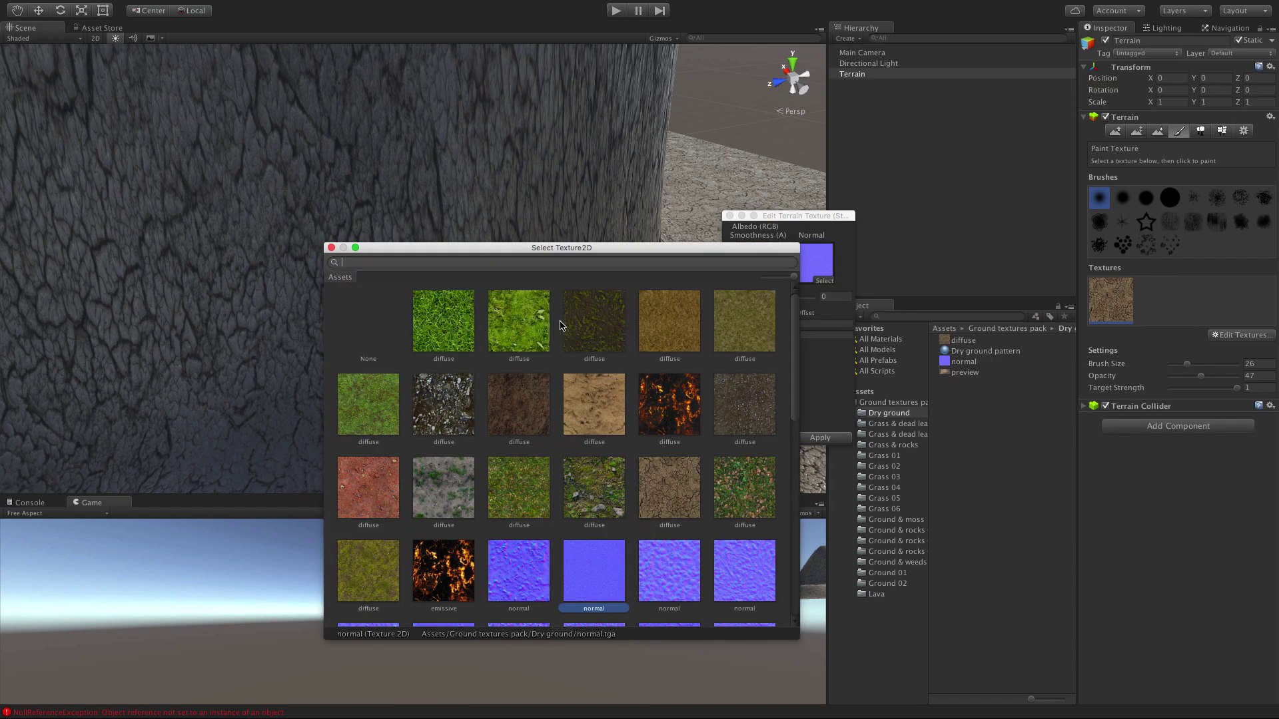
{"action": "double_click", "coordinate": [370, 323]}
{"action": "left_click", "coordinate": [1049, 435]}
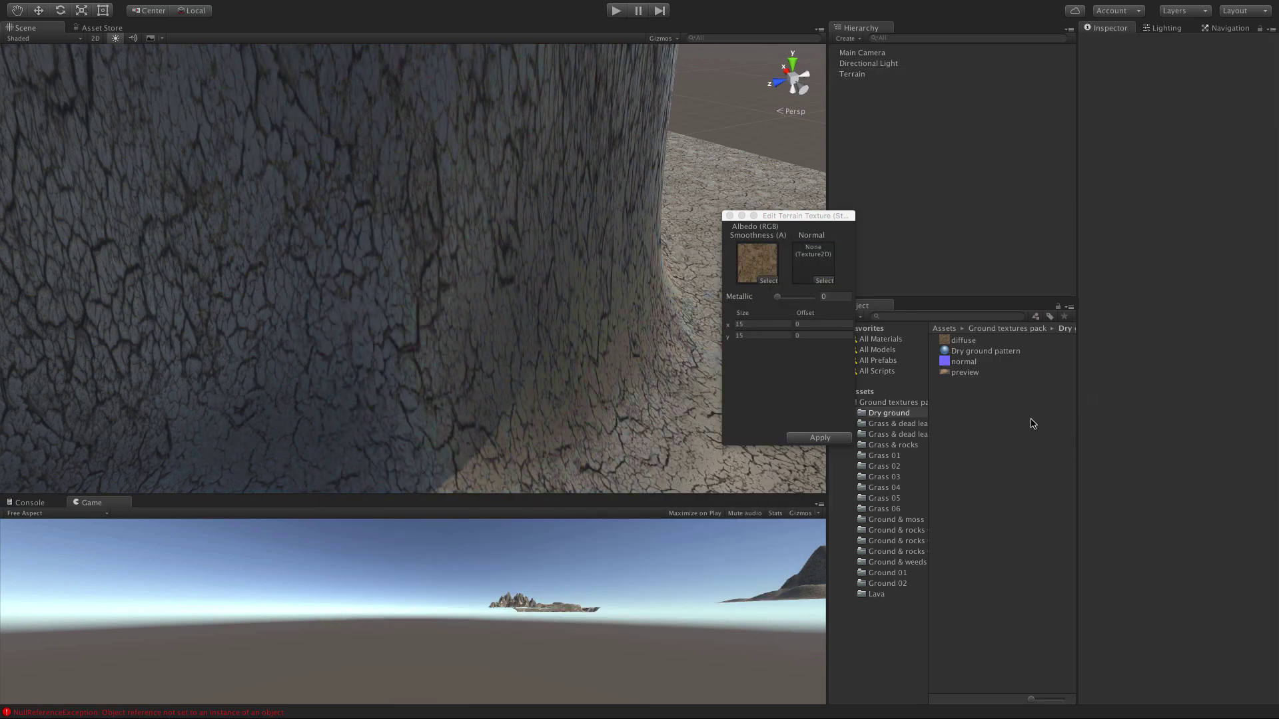
{"action": "left_click_drag", "start_coordinate": [964, 363], "coordinate": [822, 261]}
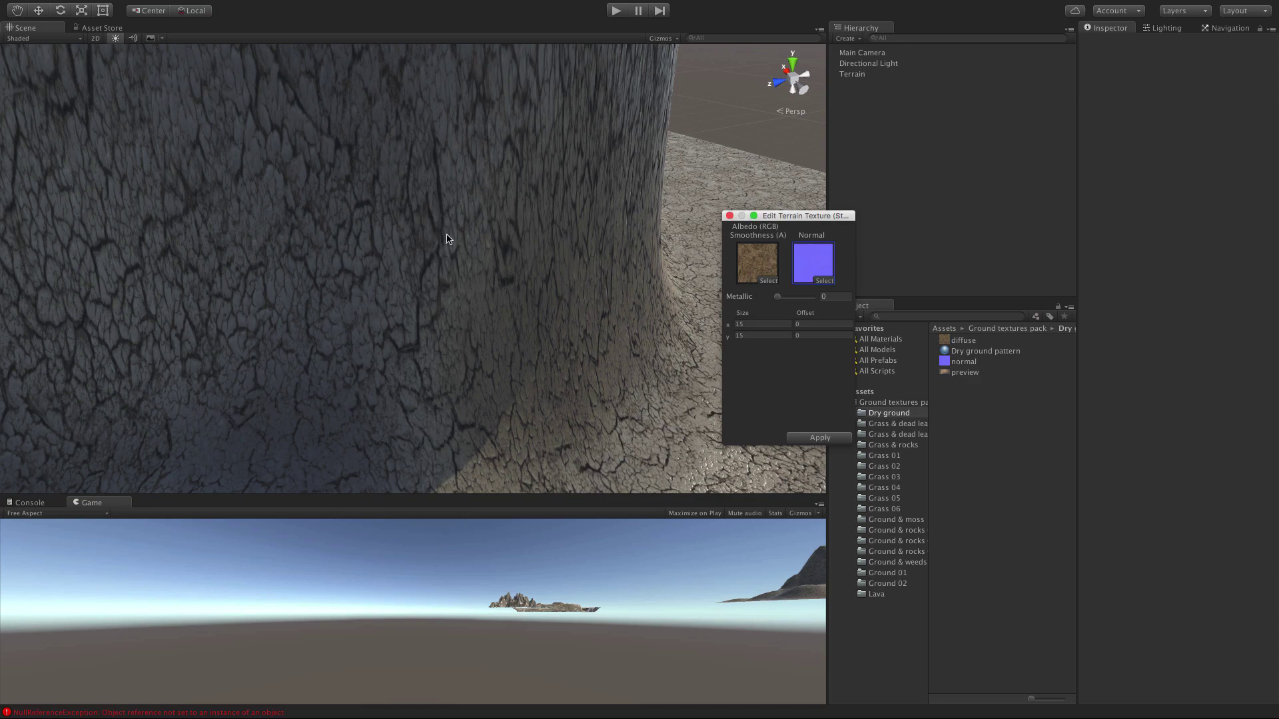
Set the terrain texture's tiling size to 5 in both X and Y.
{"action": "scroll", "coordinate": [529, 246], "scroll_direction": "down", "scroll_amount": 10}
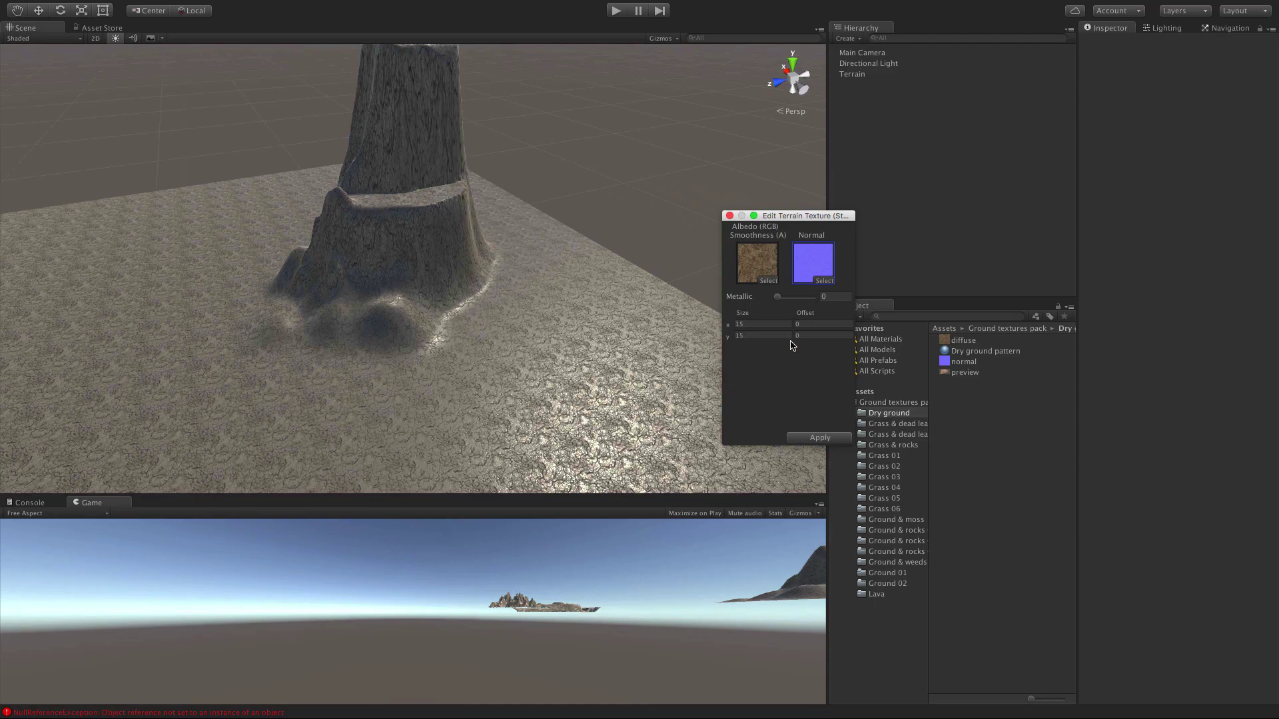
{"action": "left_click", "coordinate": [757, 325]}
{"action": "type", "text": "55"}
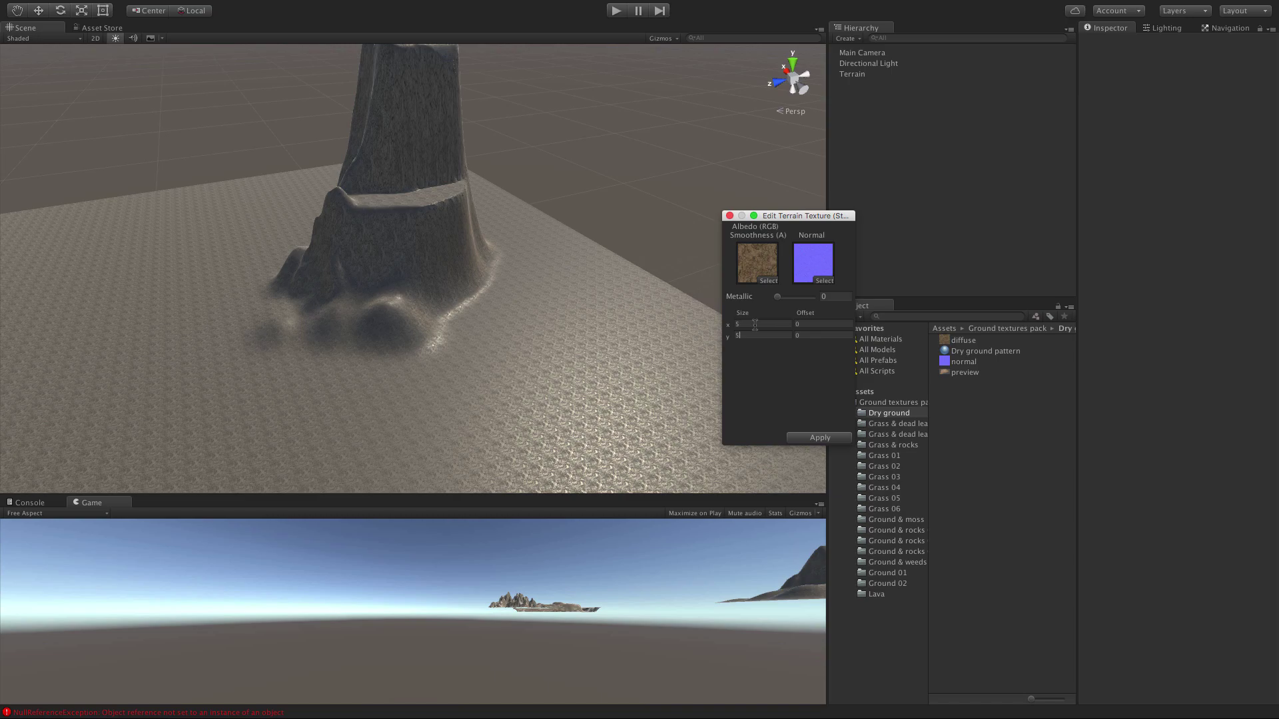
Set the terrain texture's tiling size to 50 in both X and Y.
{"action": "double_click", "coordinate": [750, 325]}
{"action": "type", "text": "0"}
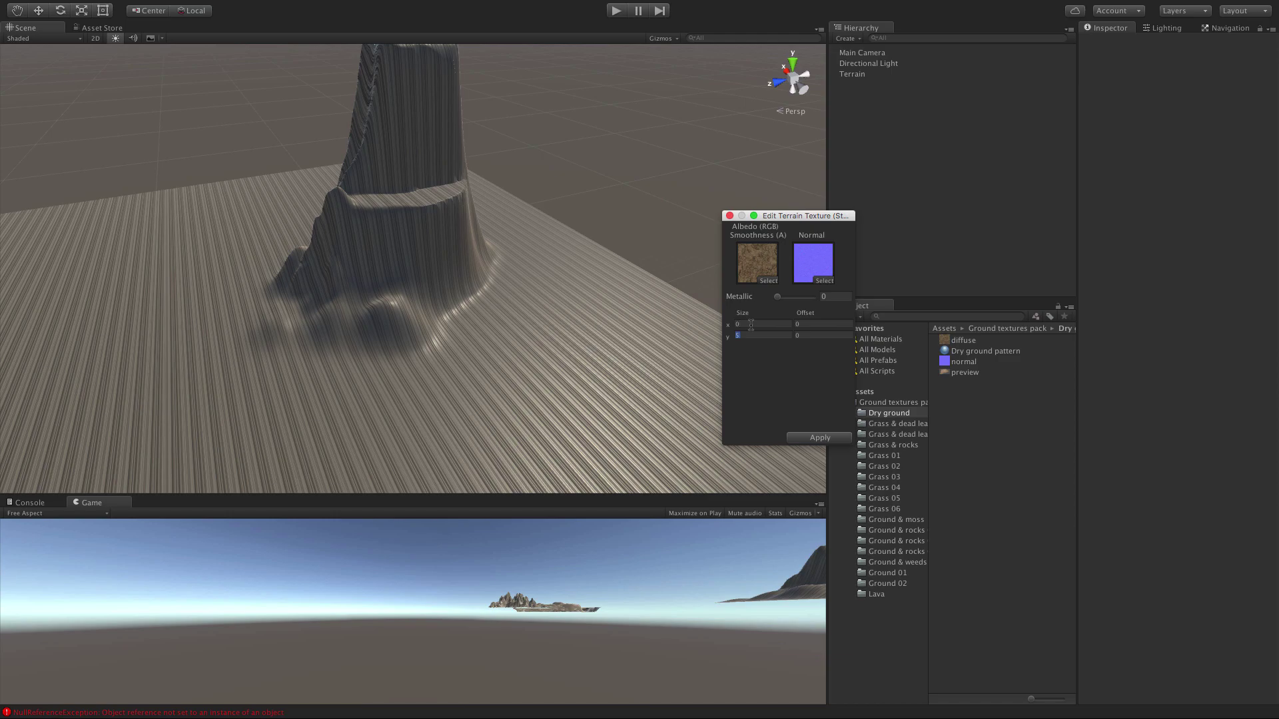
{"action": "type", "text": "5"}
{"action": "type", "text": "50"}
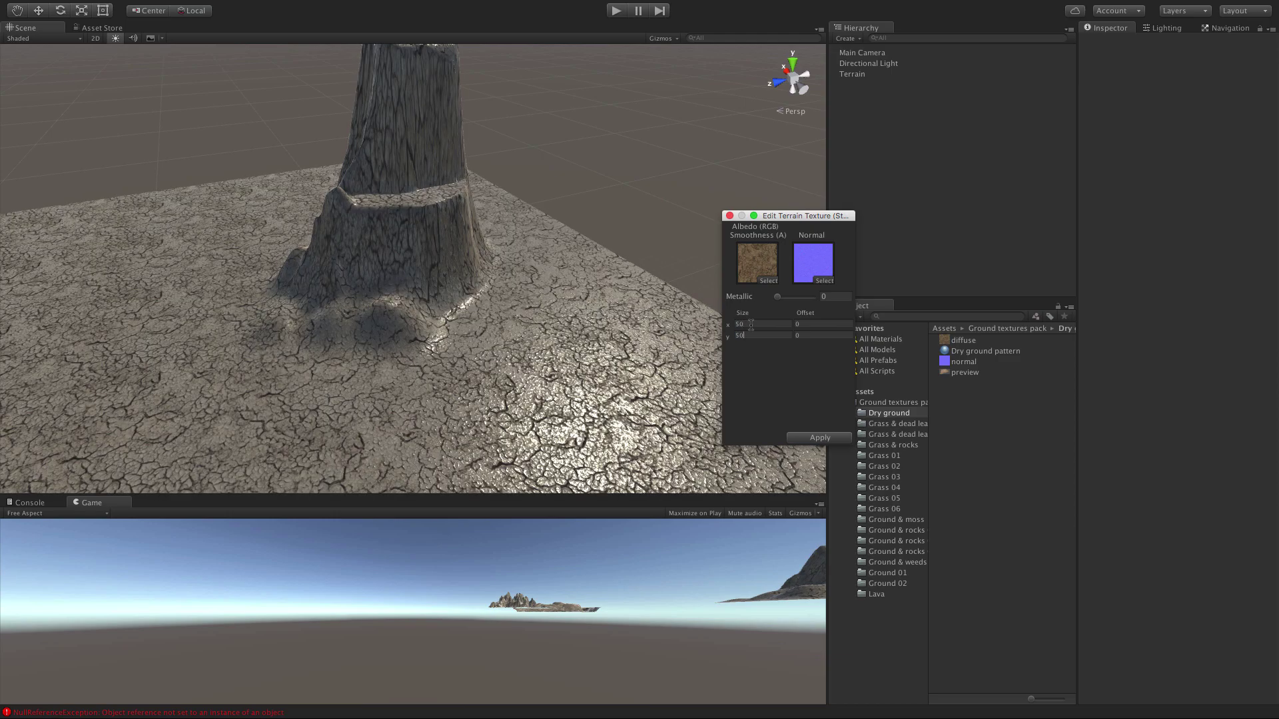
Examine the scale of the dry ground texture around the mountain from different angles and distances.
{"action": "left_click_drag", "start_coordinate": [244, 444], "coordinate": [635, 321], "text": "alt"}
{"action": "scroll", "coordinate": [583, 378], "scroll_direction": "up", "scroll_amount": 10}
{"action": "scroll", "coordinate": [583, 378], "scroll_direction": "up", "scroll_amount": 5}
{"action": "left_click_drag", "start_coordinate": [526, 348], "coordinate": [506, 459], "text": "alt"}
{"action": "scroll", "coordinate": [457, 365], "scroll_direction": "down", "scroll_amount": 10}
{"action": "scroll", "coordinate": [485, 425], "scroll_direction": "down", "scroll_amount": 10}
{"action": "scroll", "coordinate": [498, 398], "scroll_direction": "up", "scroll_amount": 10}
{"action": "scroll", "coordinate": [497, 400], "scroll_direction": "down", "scroll_amount": 2}
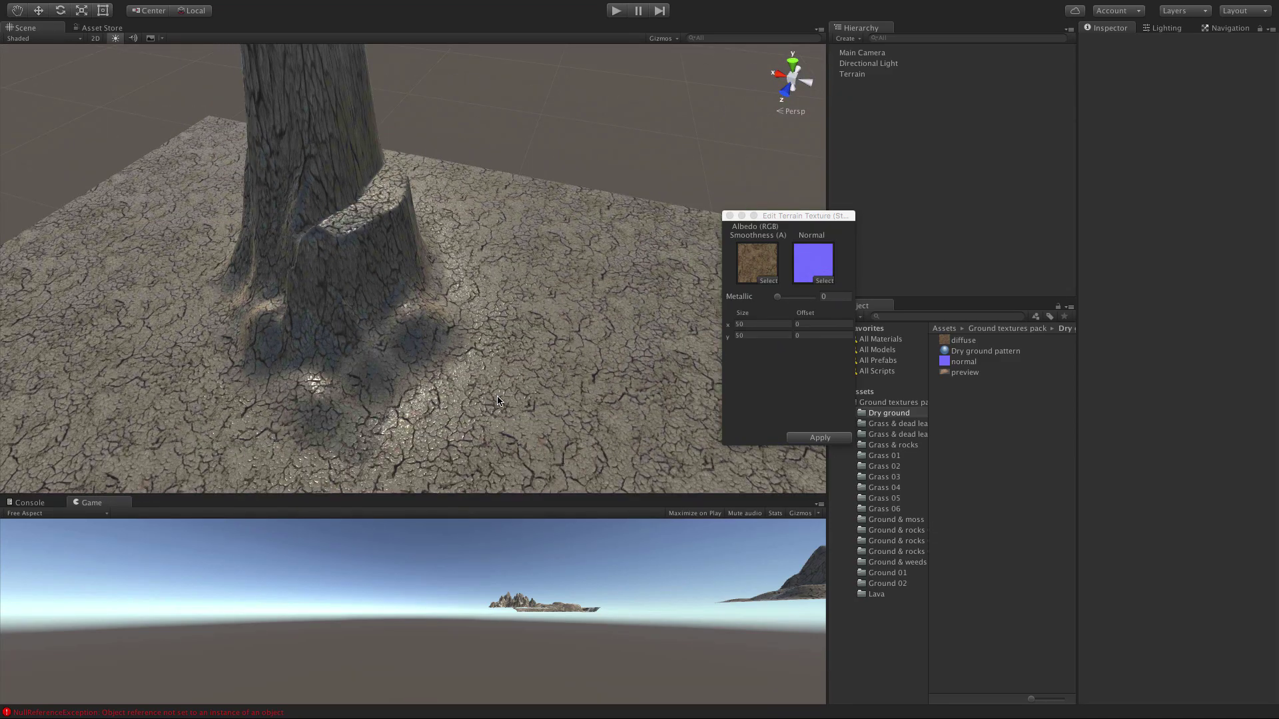
Set the terrain texture's X offset to 20.
{"action": "left_click", "coordinate": [804, 324]}
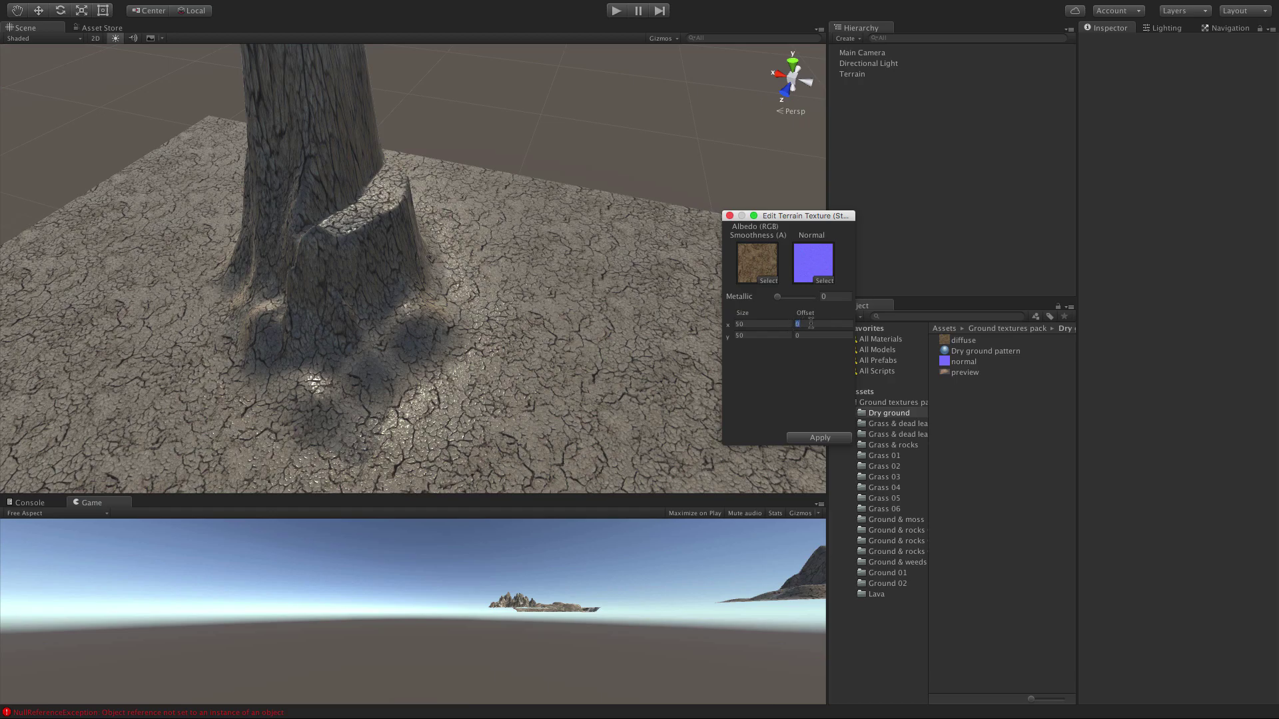
{"action": "type", "text": "20"}
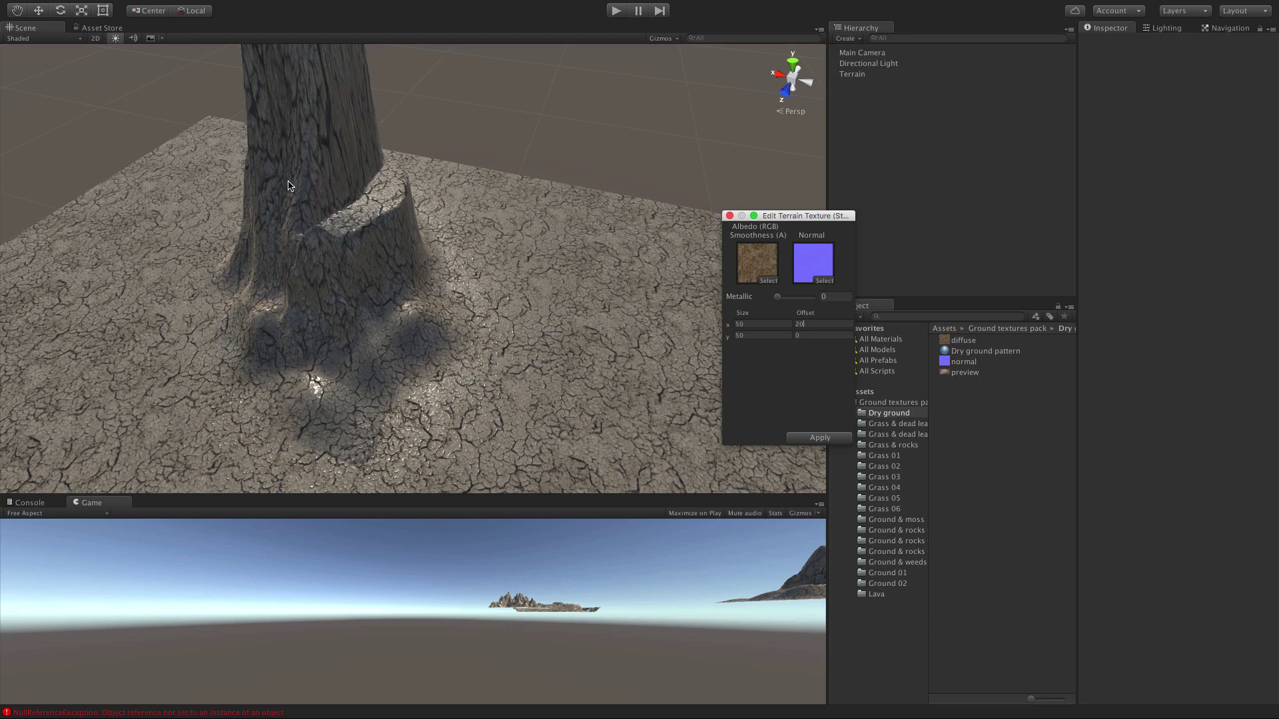
Reset the terrain texture's X offset to 0 and apply the texture settings.
{"action": "left_click_drag", "start_coordinate": [809, 322], "coordinate": [776, 324]}
{"action": "type", "text": "0"}
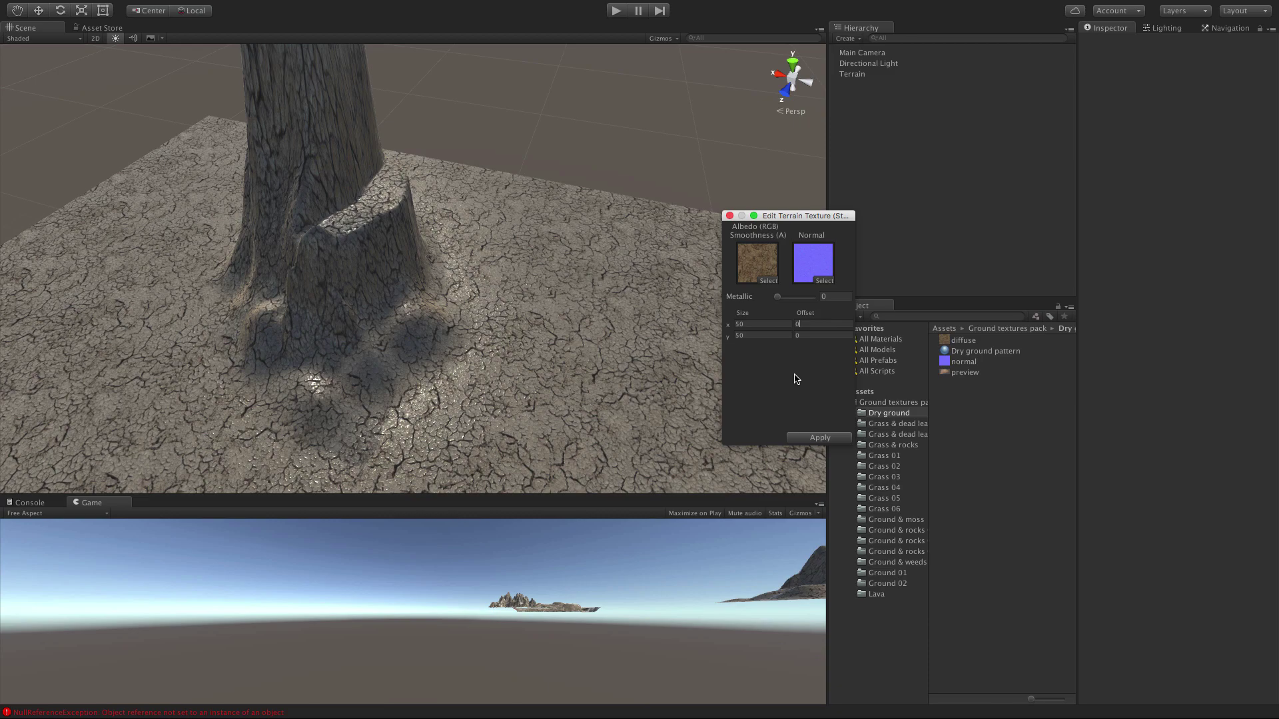
{"action": "left_click", "coordinate": [816, 439]}
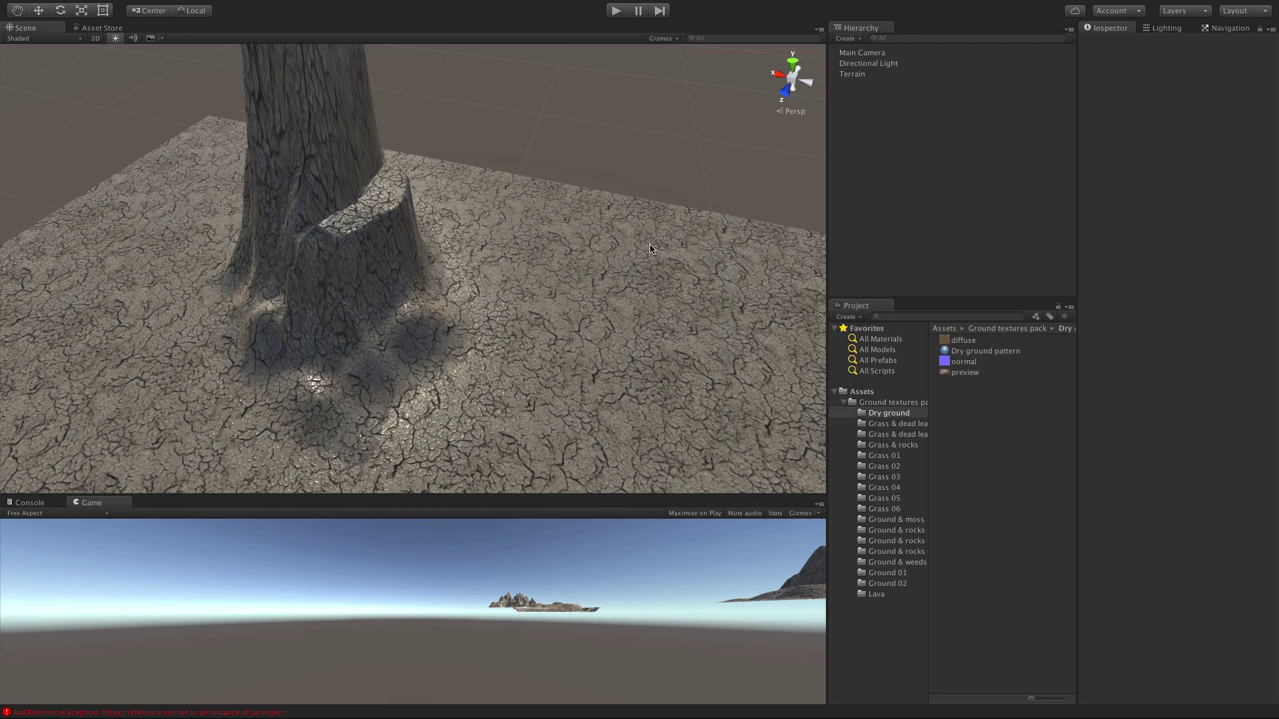
Select the Terrain object and open the form for adding another terrain texture.
{"action": "left_click", "coordinate": [865, 76]}
{"action": "double_click", "coordinate": [1196, 315]}
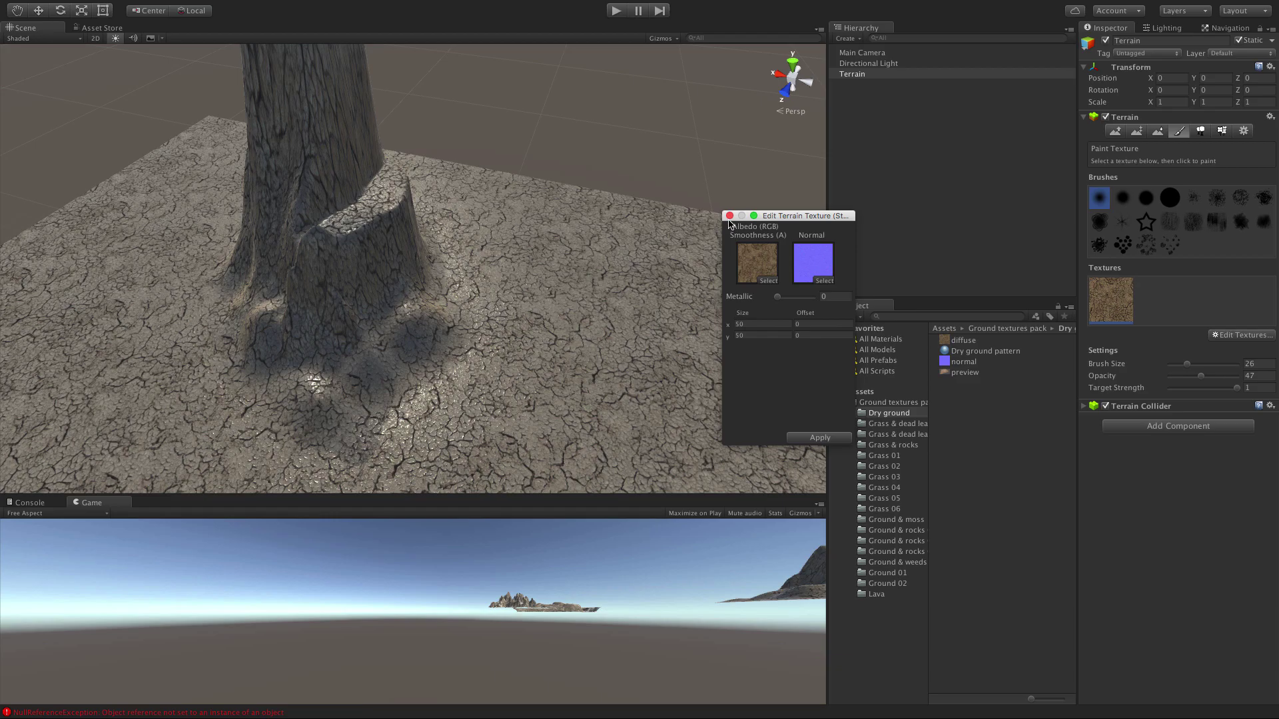
{"action": "left_click", "coordinate": [729, 216]}
{"action": "left_click", "coordinate": [1231, 335]}
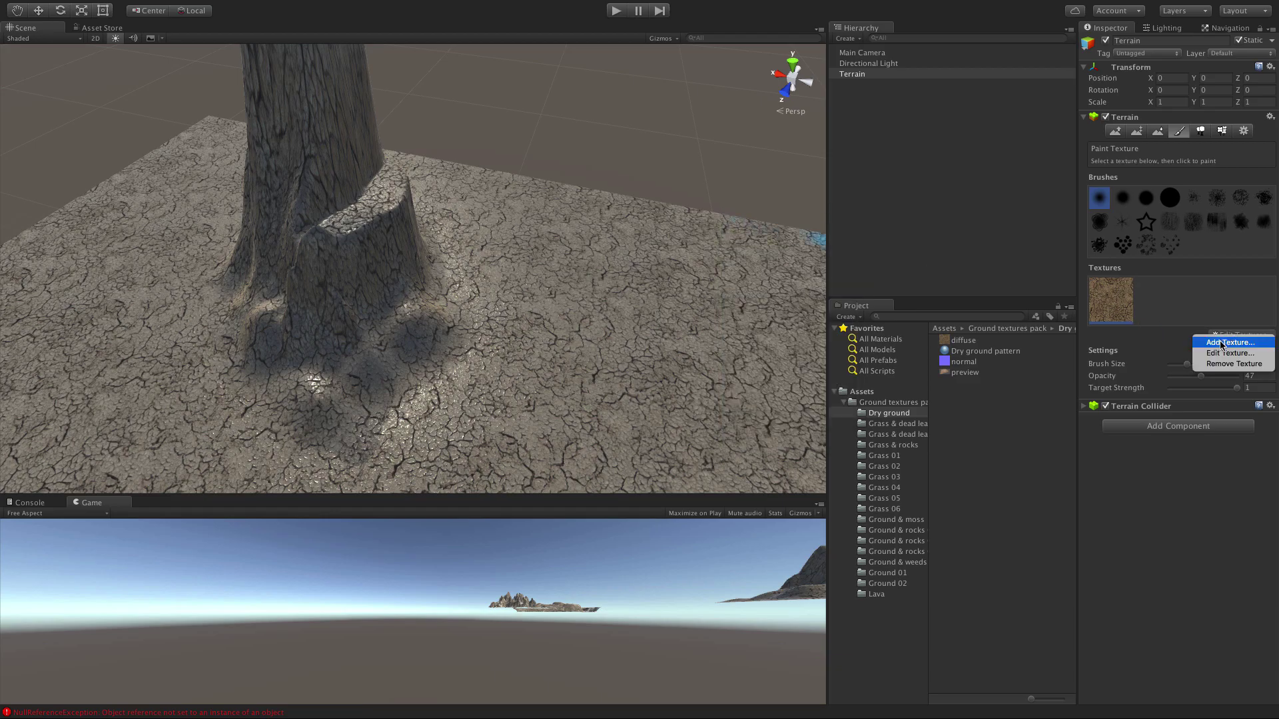
{"action": "left_click", "coordinate": [1222, 343]}
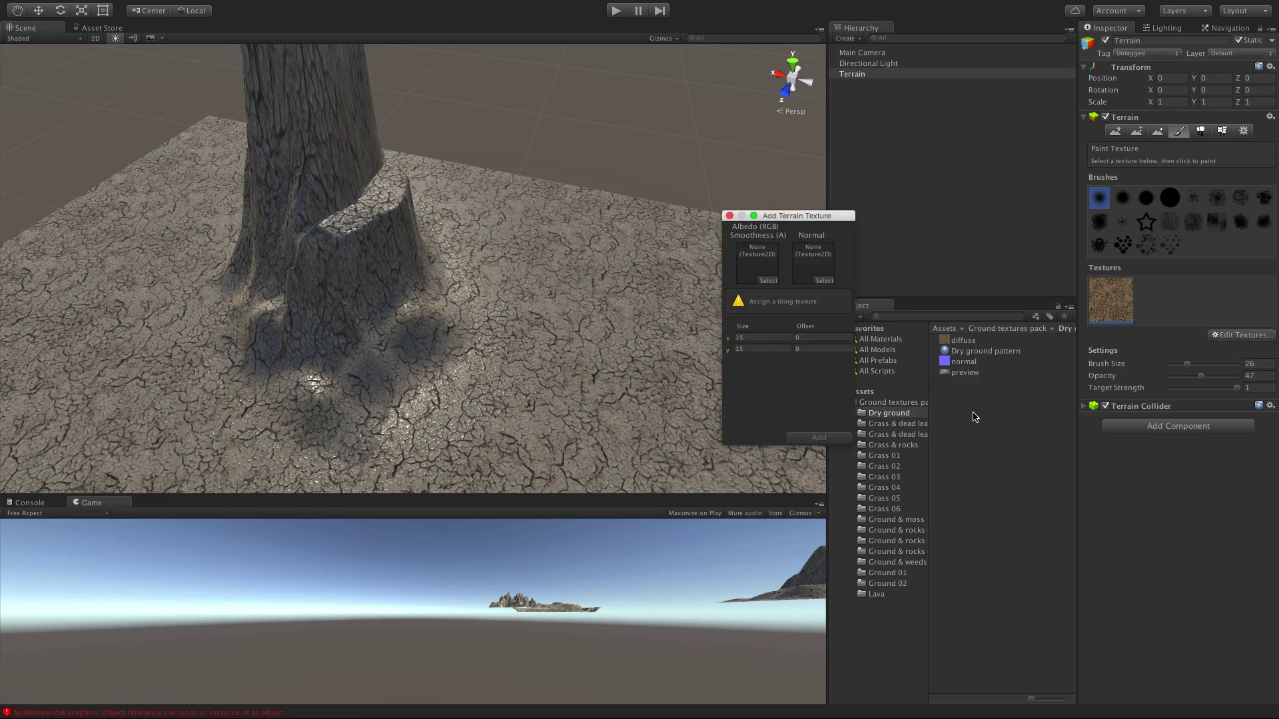
{"action": "left_click_drag", "start_coordinate": [803, 215], "coordinate": [759, 224]}
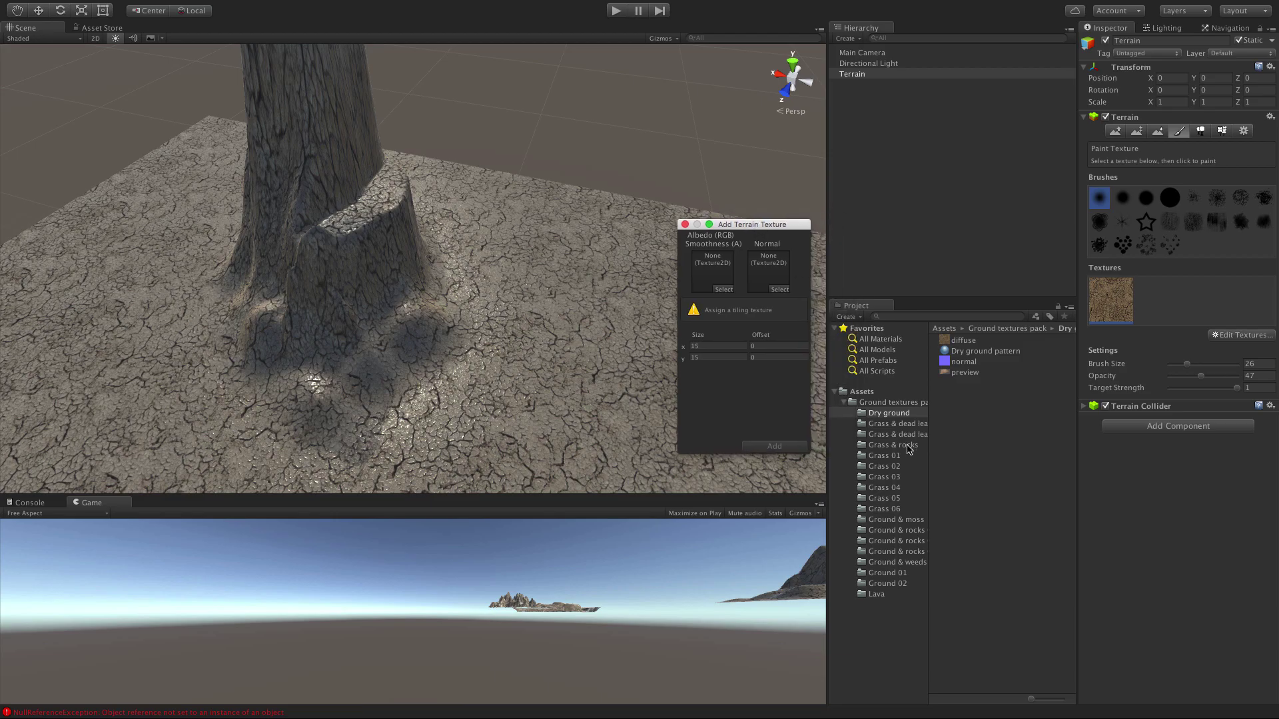
Browse the grass texture folders and add the Grass 05 diffuse and normal maps as a second terrain texture.
{"action": "left_click", "coordinate": [904, 425]}
{"action": "left_click", "coordinate": [894, 458]}
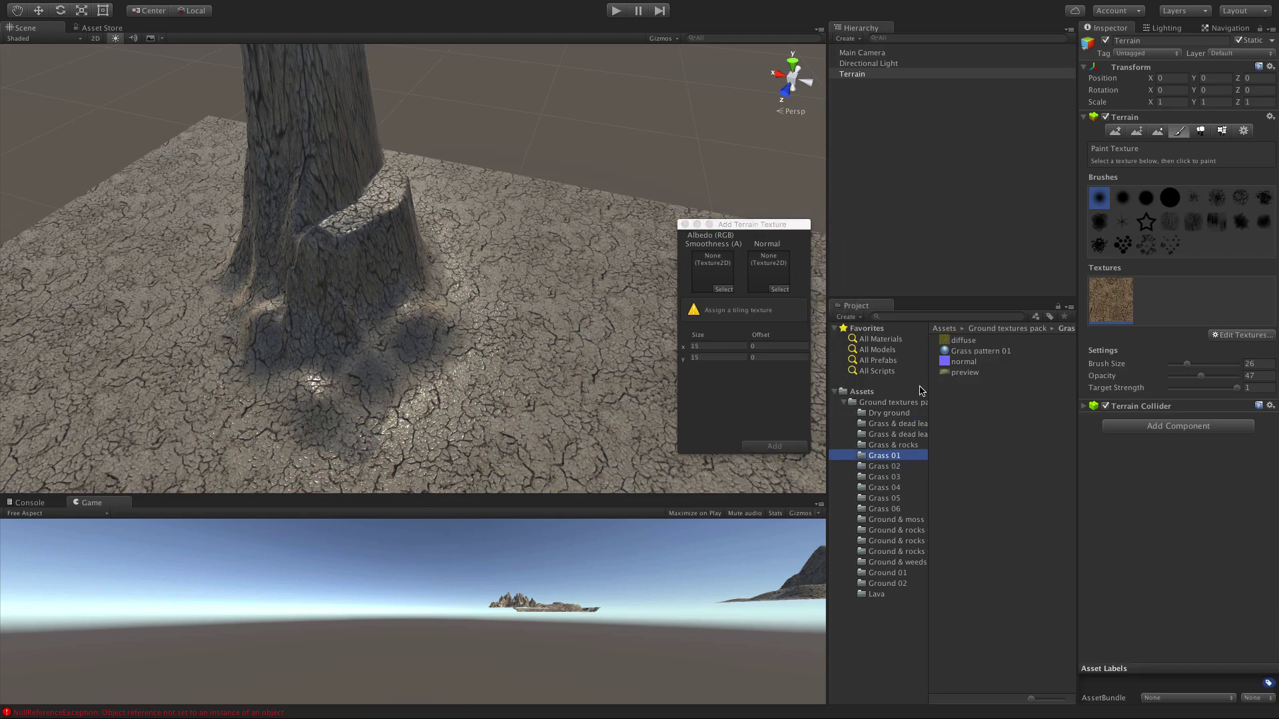
{"action": "left_click", "coordinate": [891, 468]}
{"action": "left_click", "coordinate": [892, 477]}
{"action": "left_click", "coordinate": [894, 488]}
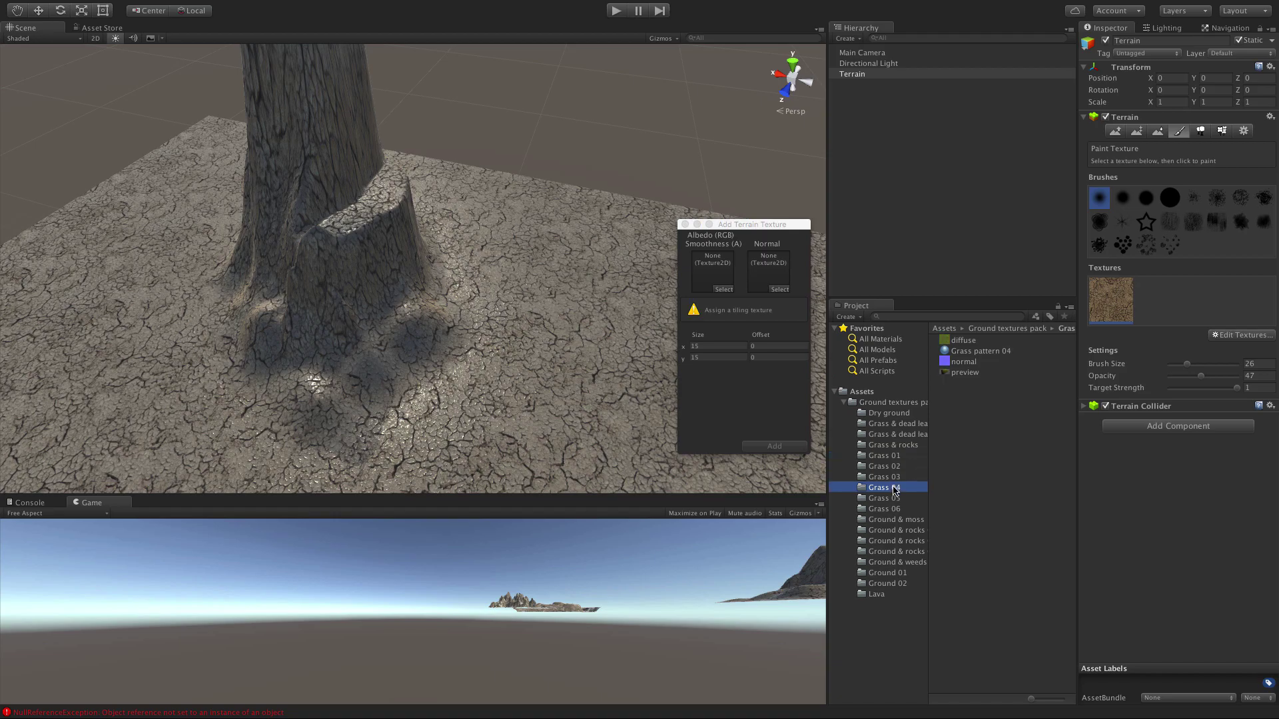
{"action": "left_click", "coordinate": [895, 499]}
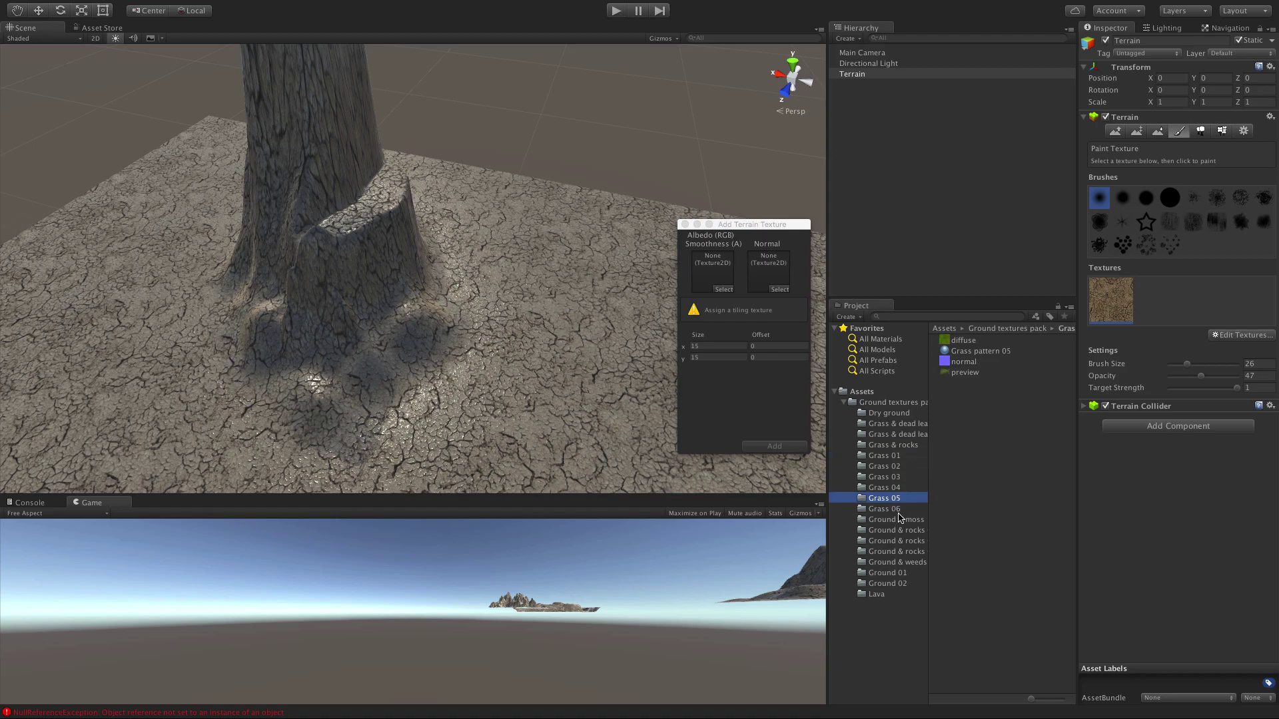
{"action": "left_click", "coordinate": [897, 510]}
{"action": "left_click", "coordinate": [896, 500]}
{"action": "left_click_drag", "start_coordinate": [947, 341], "coordinate": [714, 272]}
{"action": "left_click_drag", "start_coordinate": [954, 366], "coordinate": [773, 274]}
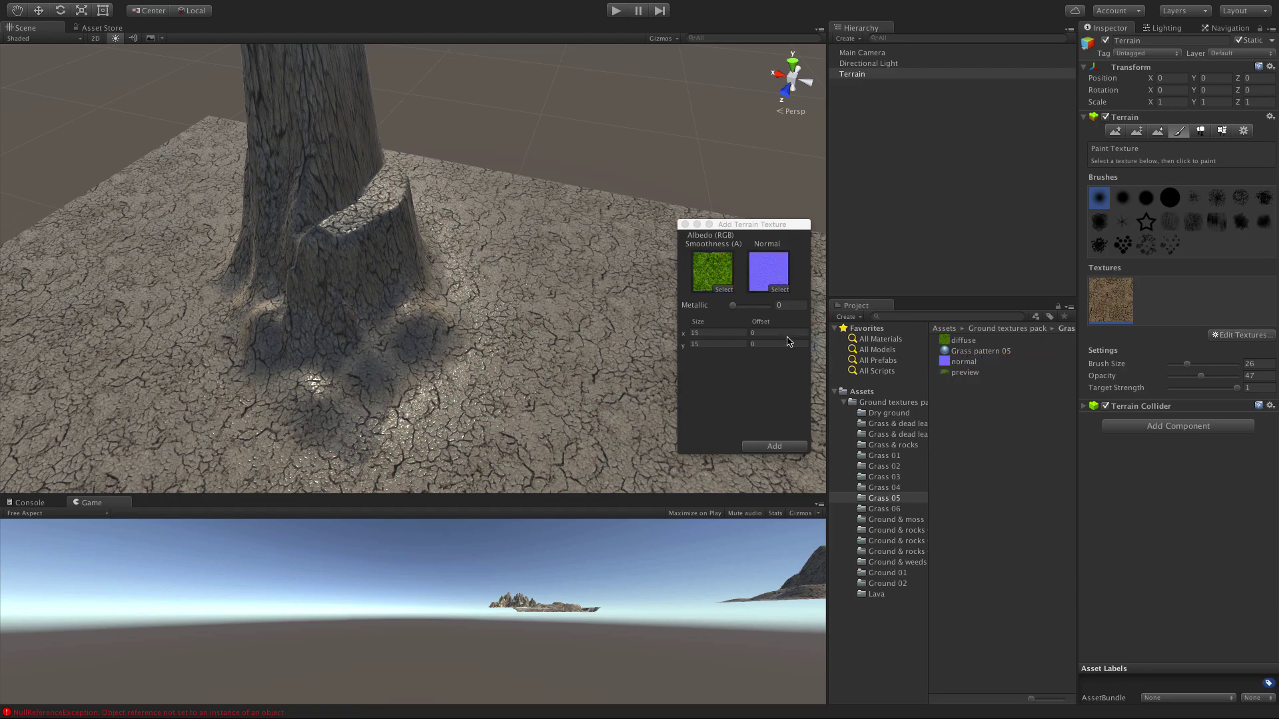
{"action": "left_click", "coordinate": [774, 446]}
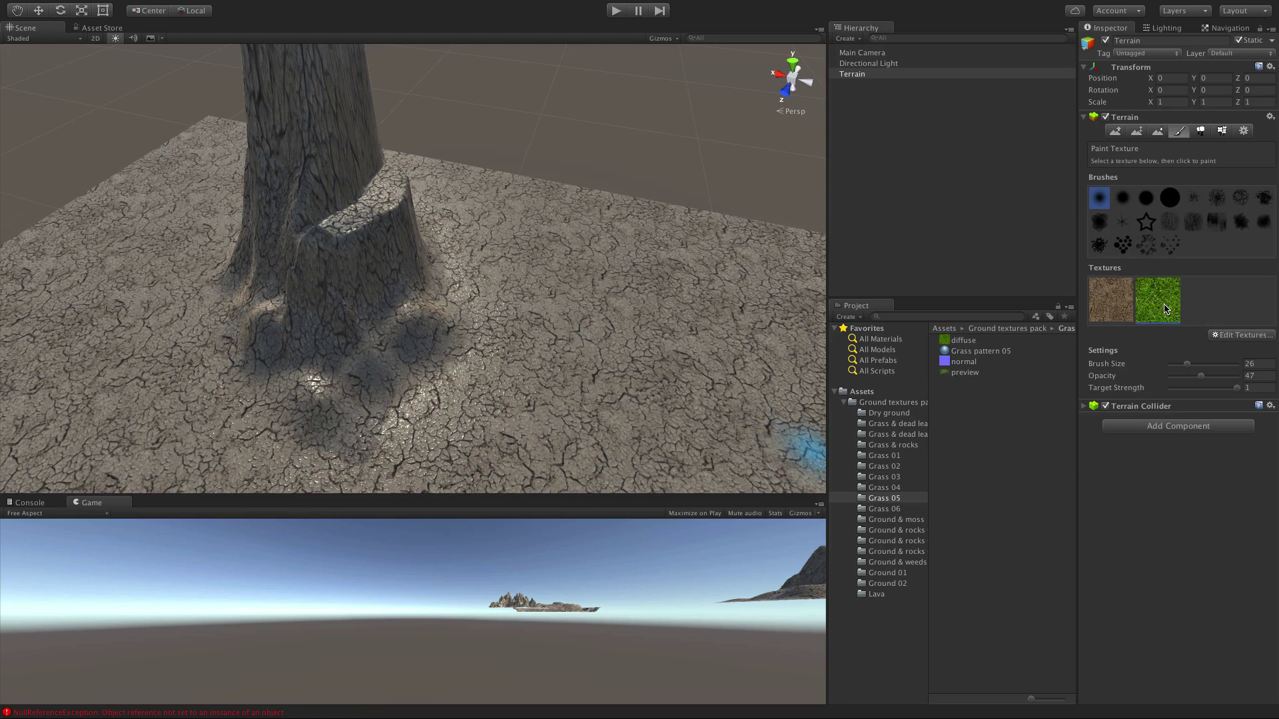
Choose the grass texture for painting and set the brush size to 19 and the opacity to 26.
{"action": "left_click", "coordinate": [1124, 311]}
{"action": "left_click", "coordinate": [1156, 307]}
{"action": "left_click", "coordinate": [1234, 387]}
{"action": "left_click_drag", "start_coordinate": [1202, 377], "coordinate": [1194, 378]}
{"action": "left_click", "coordinate": [1188, 364]}
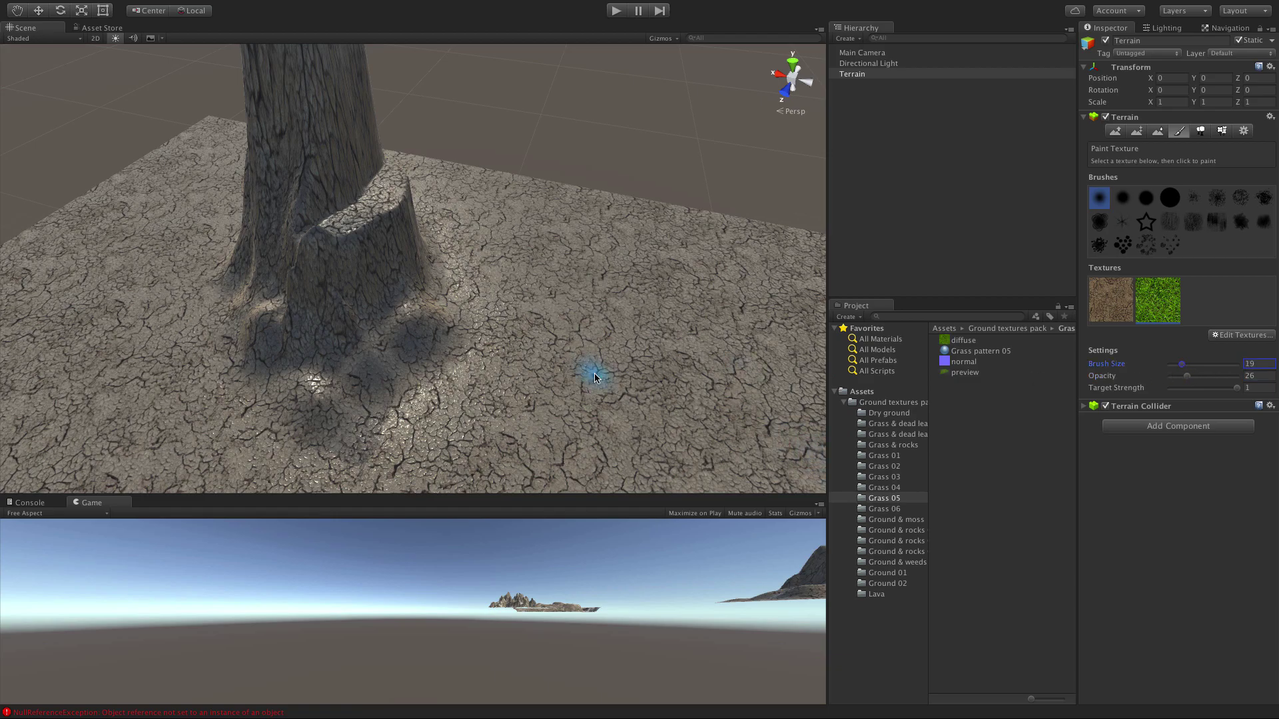
Paint the grass texture over the hollow between the raised ridges at full target strength.
{"action": "scroll", "coordinate": [497, 337], "scroll_direction": "down", "scroll_amount": 3}
{"action": "scroll", "coordinate": [447, 287], "scroll_direction": "up", "scroll_amount": 6}
{"action": "scroll", "coordinate": [447, 288], "scroll_direction": "up", "scroll_amount": 4}
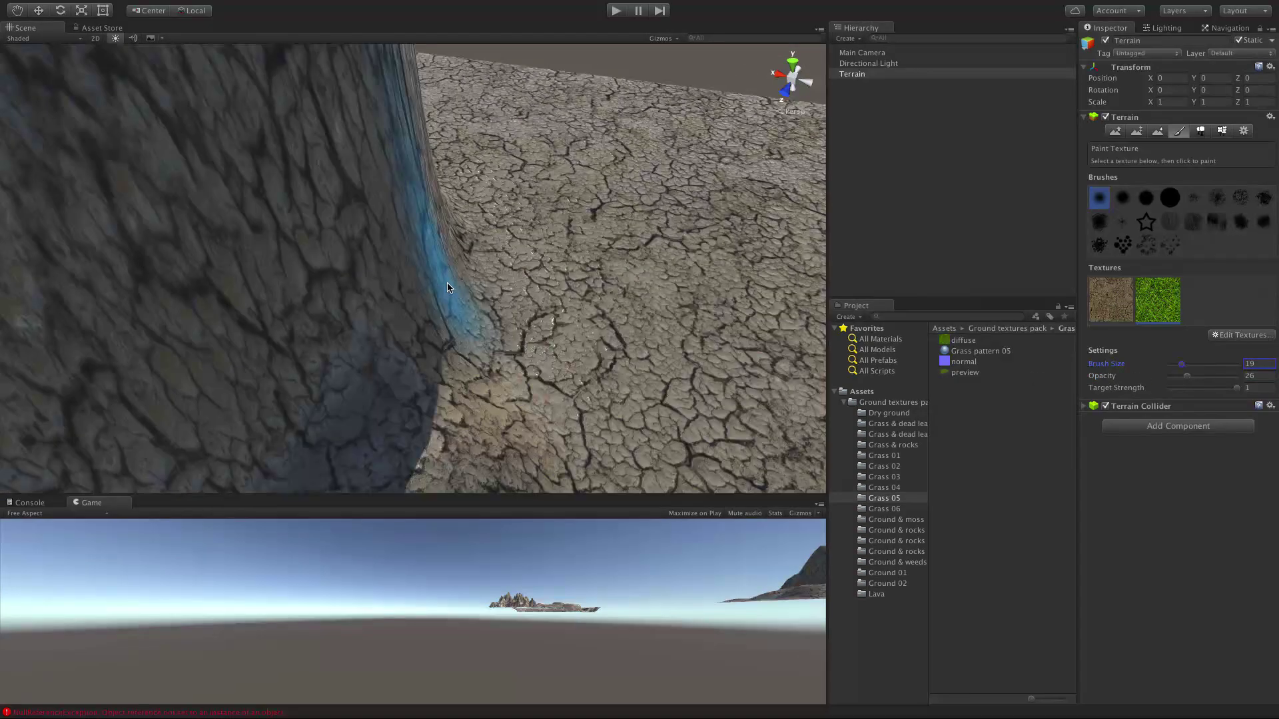
{"action": "scroll", "coordinate": [477, 309], "scroll_direction": "up", "scroll_amount": 2}
{"action": "scroll", "coordinate": [477, 309], "scroll_direction": "down", "scroll_amount": 5}
{"action": "scroll", "coordinate": [477, 309], "scroll_direction": "down", "scroll_amount": 10}
{"action": "scroll", "coordinate": [271, 337], "scroll_direction": "up", "scroll_amount": 2}
{"action": "mouse_move", "coordinate": [281, 371]}
{"action": "middle_mouse_down"}
{"action": "mouse_move", "coordinate": [340, 353]}
{"action": "mouse_move", "coordinate": [588, 122]}
{"action": "mouse_move", "coordinate": [469, 73]}
{"action": "middle_mouse_up"}
{"action": "scroll", "coordinate": [502, 326], "scroll_direction": "up", "scroll_amount": 8}
{"action": "scroll", "coordinate": [503, 324], "scroll_direction": "down", "scroll_amount": 3}
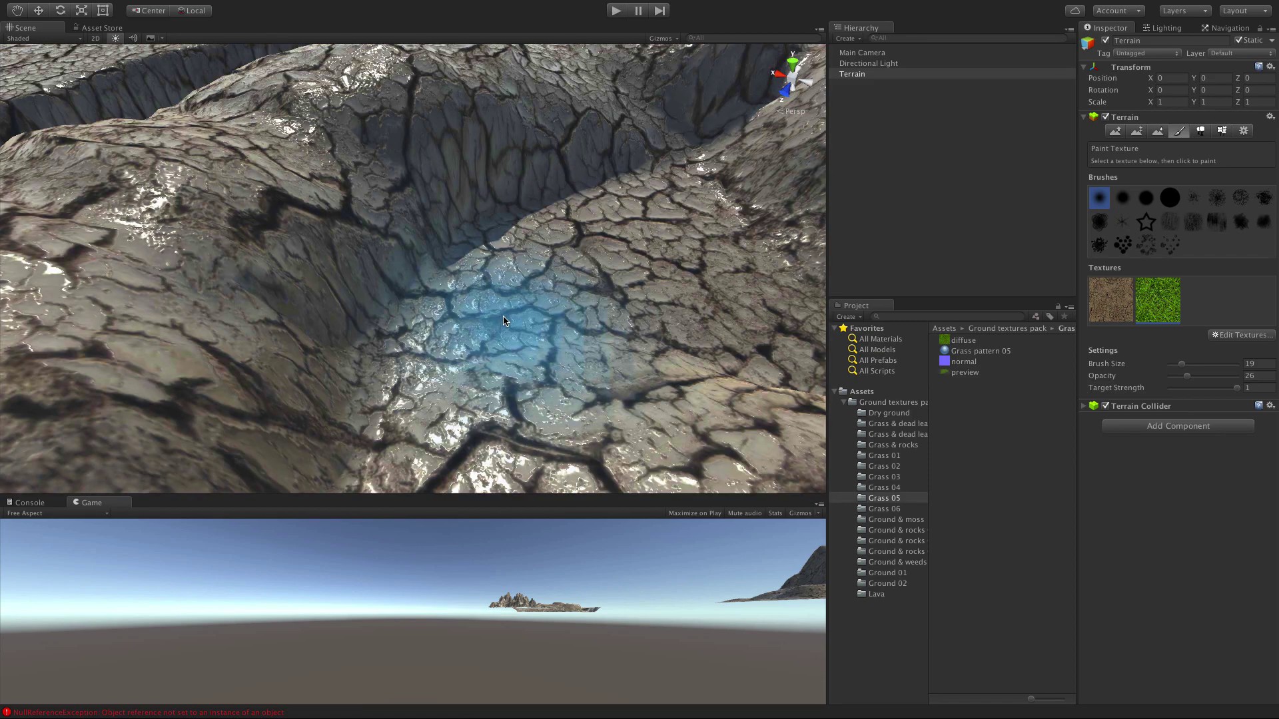
{"action": "mouse_move", "coordinate": [672, 190]}
{"action": "left_mouse_down"}
{"action": "mouse_move", "coordinate": [584, 225]}
{"action": "mouse_move", "coordinate": [481, 301]}
{"action": "mouse_move", "coordinate": [570, 414]}
{"action": "mouse_move", "coordinate": [710, 273]}
{"action": "left_mouse_up"}
Examine how the painted grass blends into the dry ground around the hollow, both close up and from farther away.
{"action": "scroll", "coordinate": [341, 174], "scroll_direction": "up", "scroll_amount": 3}
{"action": "scroll", "coordinate": [342, 174], "scroll_direction": "up", "scroll_amount": 2}
{"action": "scroll", "coordinate": [381, 188], "scroll_direction": "down", "scroll_amount": 2}
{"action": "middle_click_drag", "start_coordinate": [382, 190], "coordinate": [411, 223]}
{"action": "scroll", "coordinate": [411, 222], "scroll_direction": "up", "scroll_amount": 3}
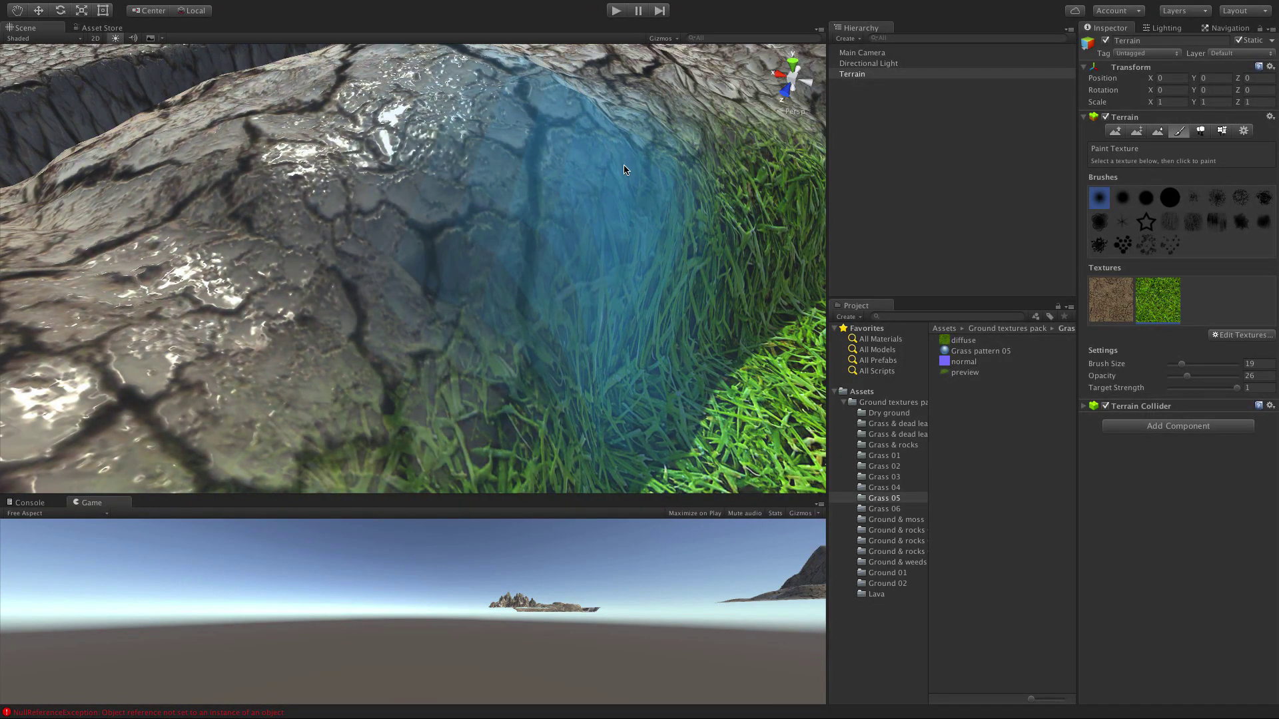
{"action": "scroll", "coordinate": [610, 240], "scroll_direction": "down", "scroll_amount": 5}
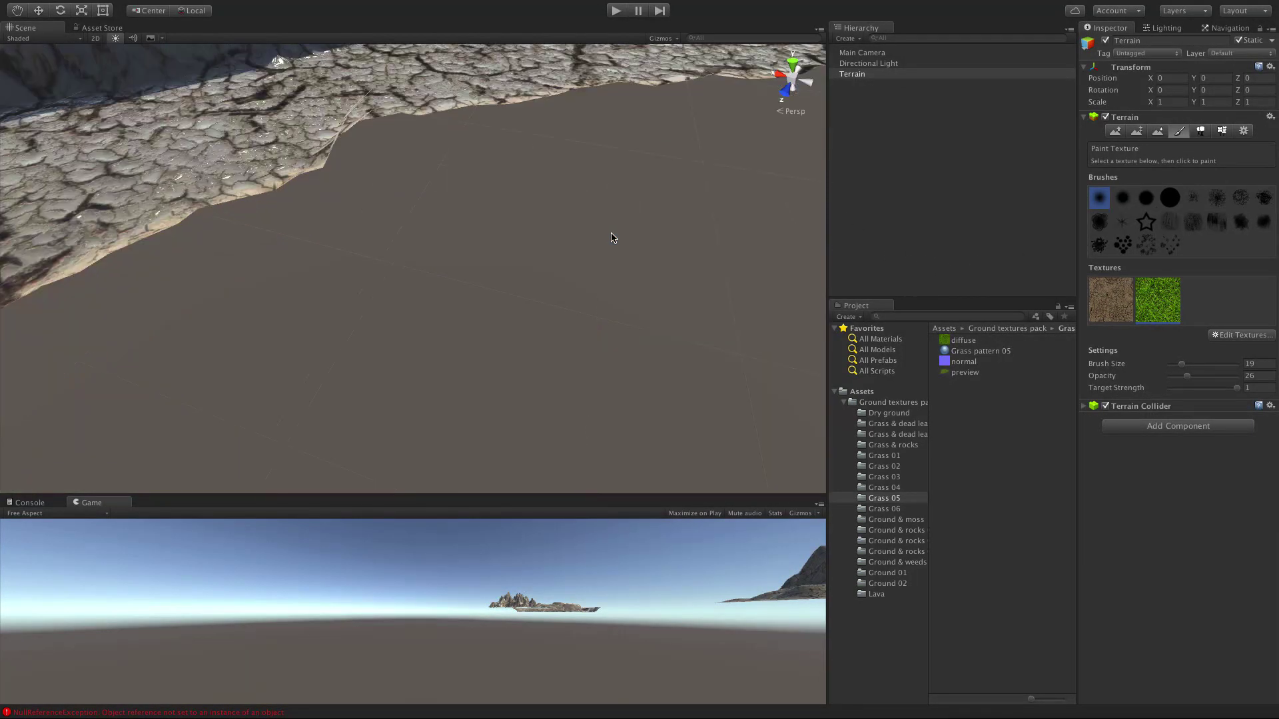
{"action": "middle_click_drag", "start_coordinate": [614, 307], "coordinate": [617, 309]}
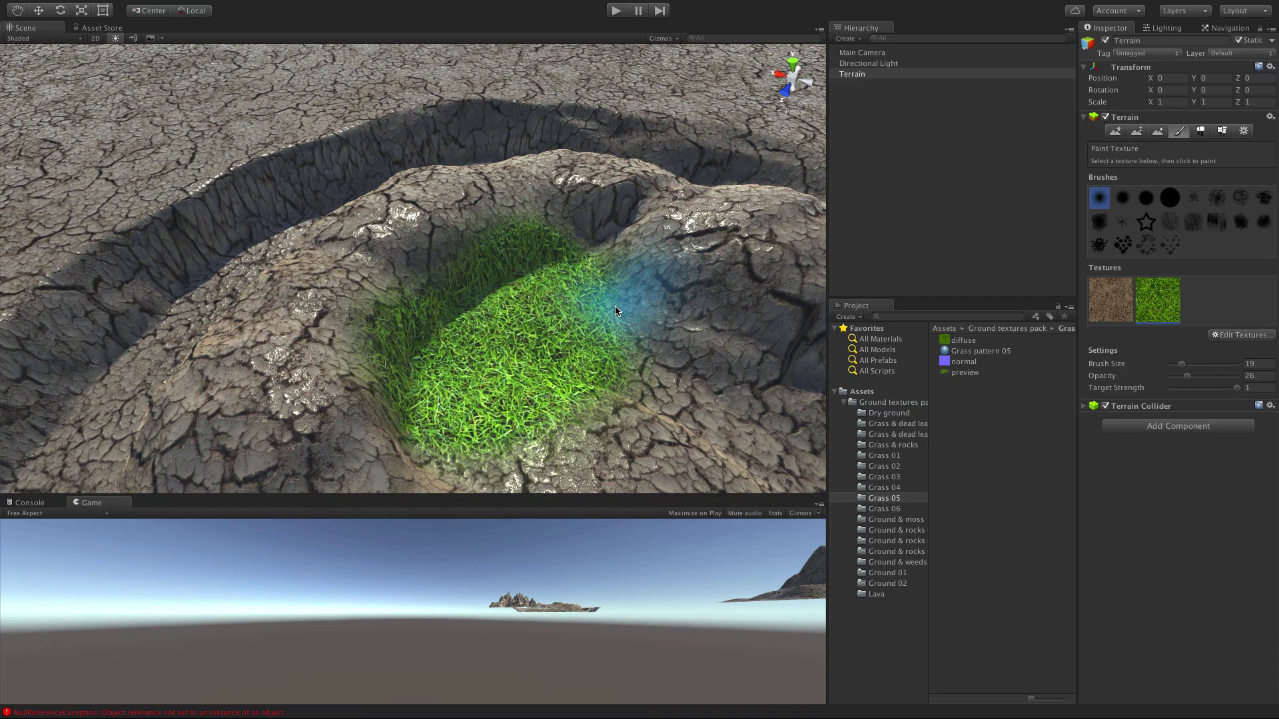
{"action": "scroll", "coordinate": [616, 311], "scroll_direction": "up", "scroll_amount": 3}
{"action": "scroll", "coordinate": [616, 311], "scroll_direction": "up", "scroll_amount": 2}
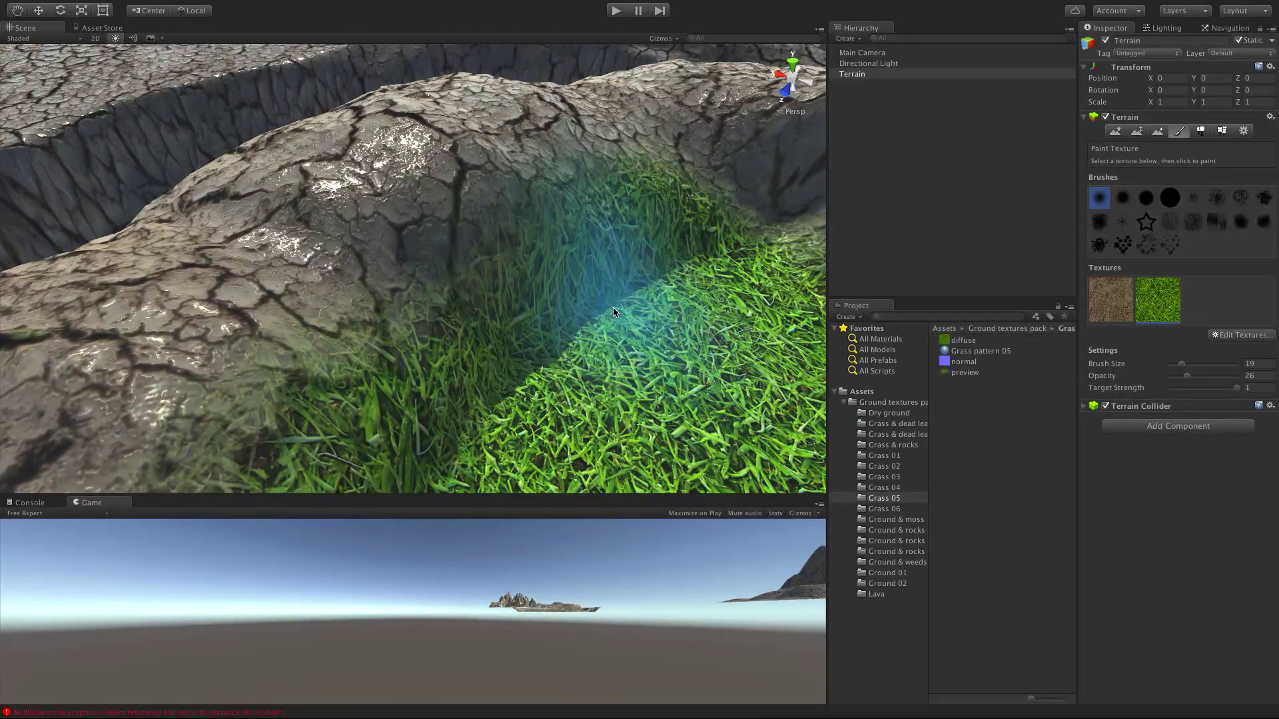
Undo the grass painting and repaint the hollow with grass at a target strength of 0.386.
{"action": "key", "text": "ctrl+z"}
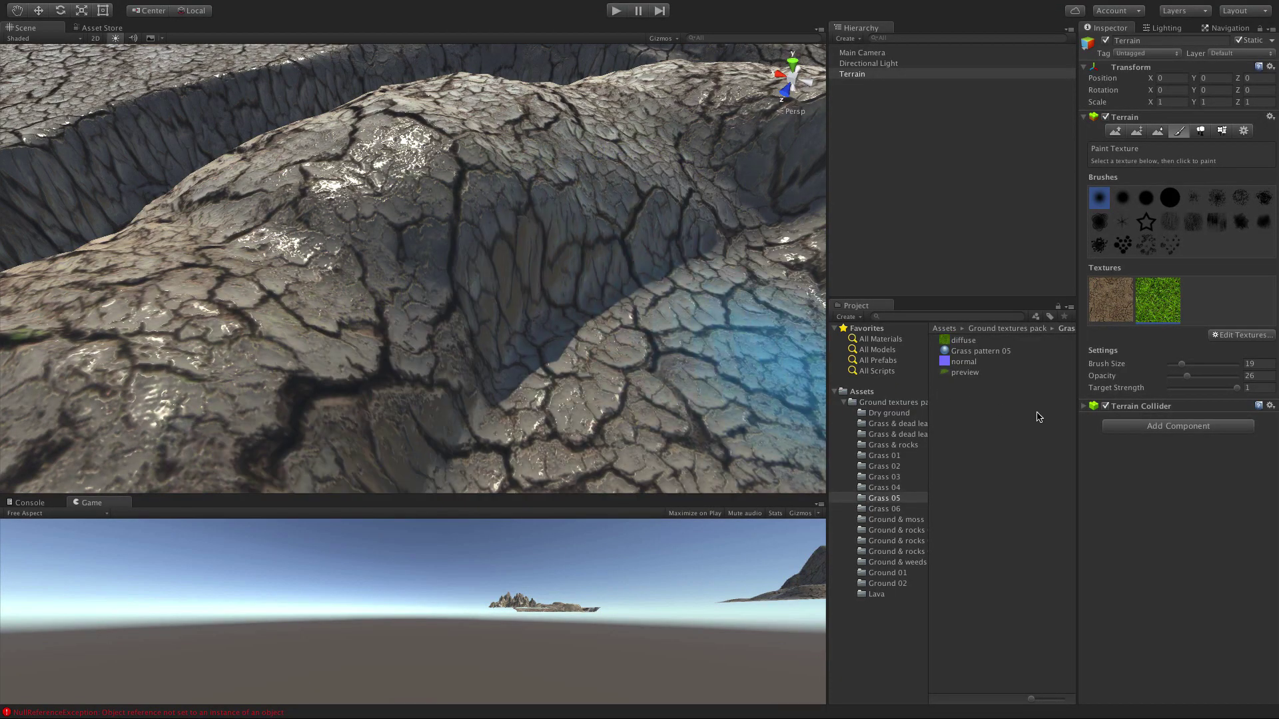
{"action": "left_click_drag", "start_coordinate": [1235, 389], "coordinate": [1217, 389]}
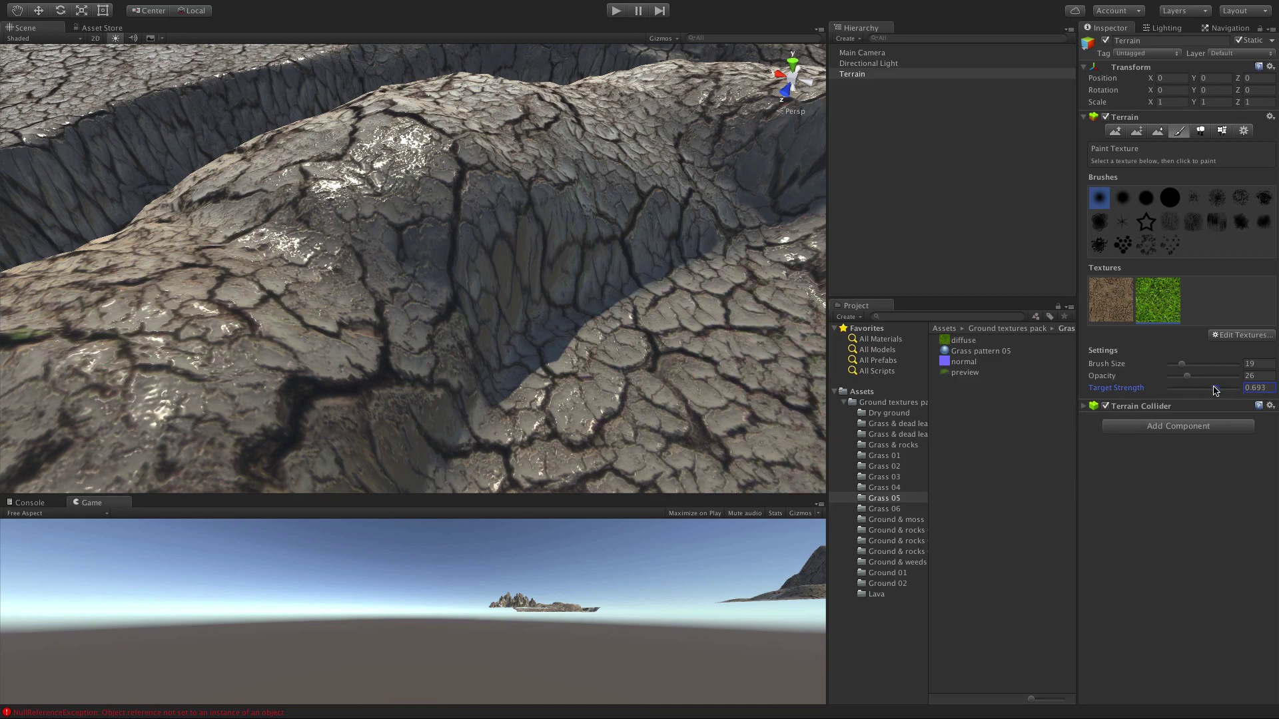
{"action": "mouse_move", "coordinate": [749, 309]}
{"action": "left_mouse_down"}
{"action": "mouse_move", "coordinate": [718, 298]}
{"action": "mouse_move", "coordinate": [600, 309]}
{"action": "mouse_move", "coordinate": [744, 453]}
{"action": "left_mouse_up"}
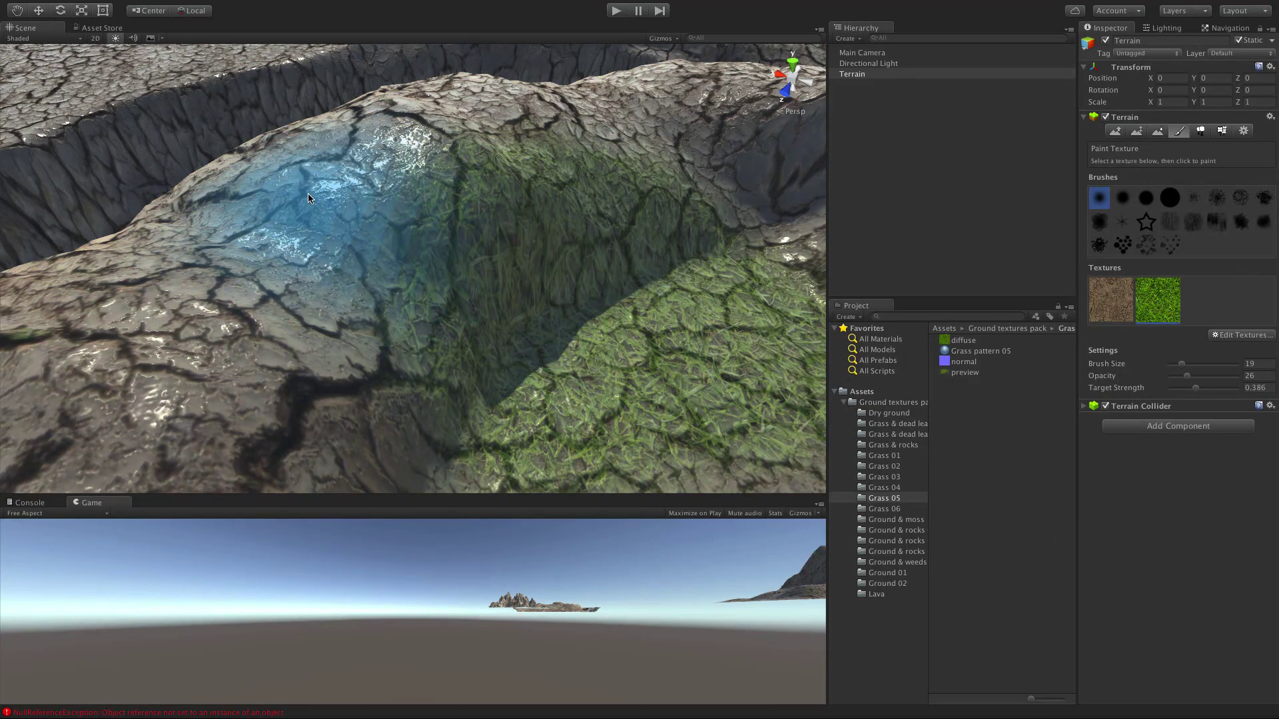
{"action": "mouse_move", "coordinate": [610, 359]}
{"action": "left_mouse_down"}
{"action": "mouse_move", "coordinate": [656, 373]}
{"action": "mouse_move", "coordinate": [659, 289]}
{"action": "mouse_move", "coordinate": [697, 264]}
{"action": "mouse_move", "coordinate": [657, 371]}
{"action": "mouse_move", "coordinate": [595, 377]}
{"action": "mouse_move", "coordinate": [644, 363]}
{"action": "mouse_move", "coordinate": [674, 374]}
{"action": "left_mouse_up"}
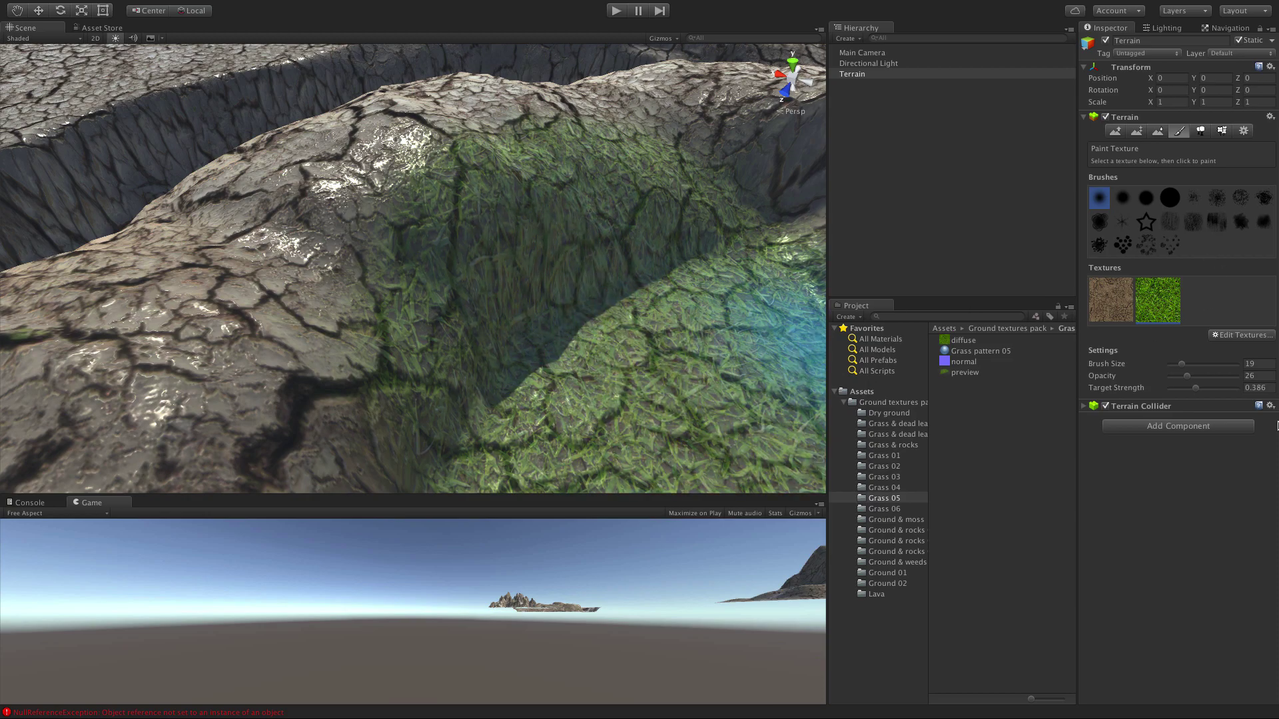
Set the brush's target strength to 1 and opacity to 8, and undo the semi-transparent grass strokes.
{"action": "mouse_move", "coordinate": [1195, 389]}
{"action": "left_mouse_down"}
{"action": "mouse_move", "coordinate": [1219, 389]}
{"action": "mouse_move", "coordinate": [1184, 377]}
{"action": "left_mouse_up"}
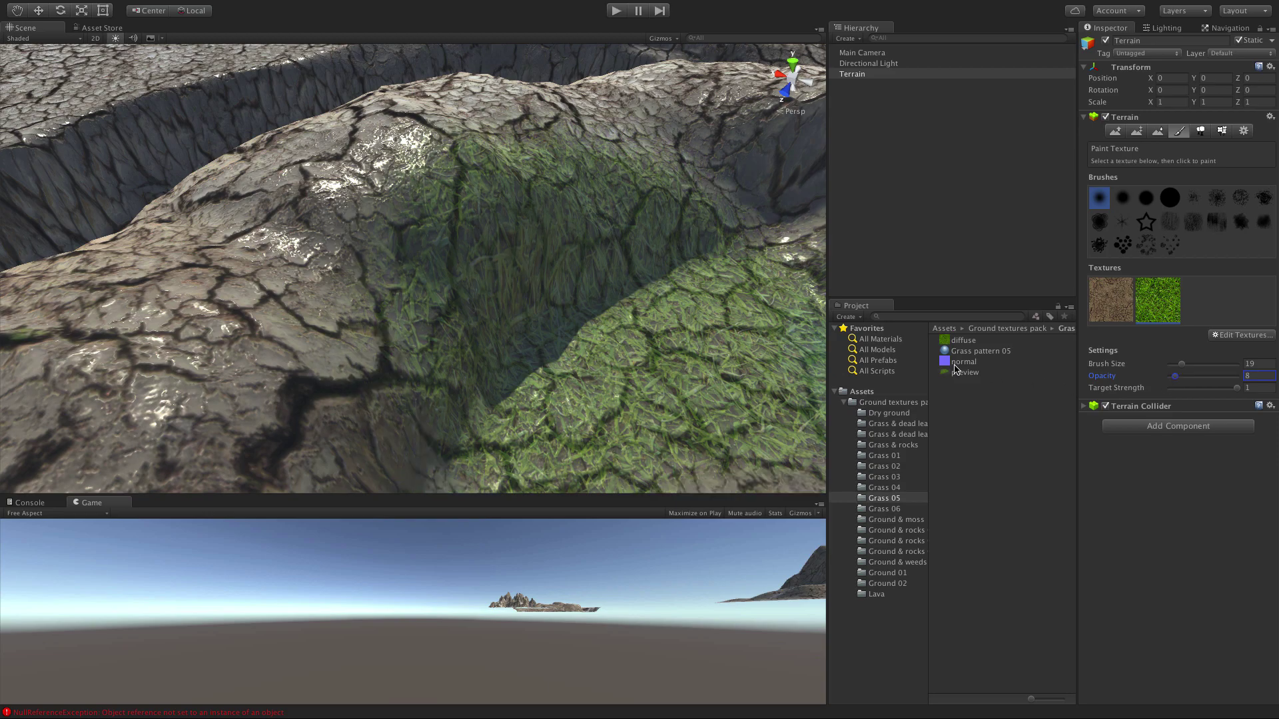
{"action": "key", "text": "super+z"}
{"action": "key", "text": "super+z"}
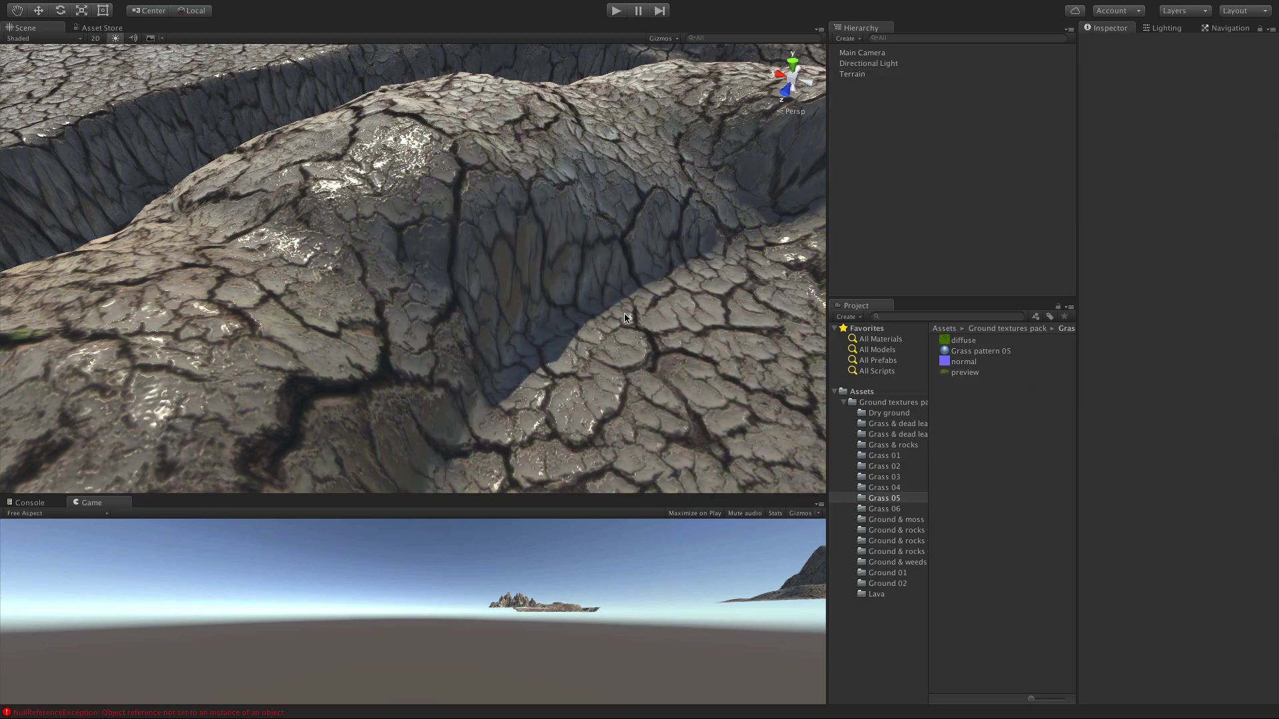
Reselect the Terrain and try a light grass stroke in the hollow with brush size 26.
{"action": "left_click", "coordinate": [871, 75]}
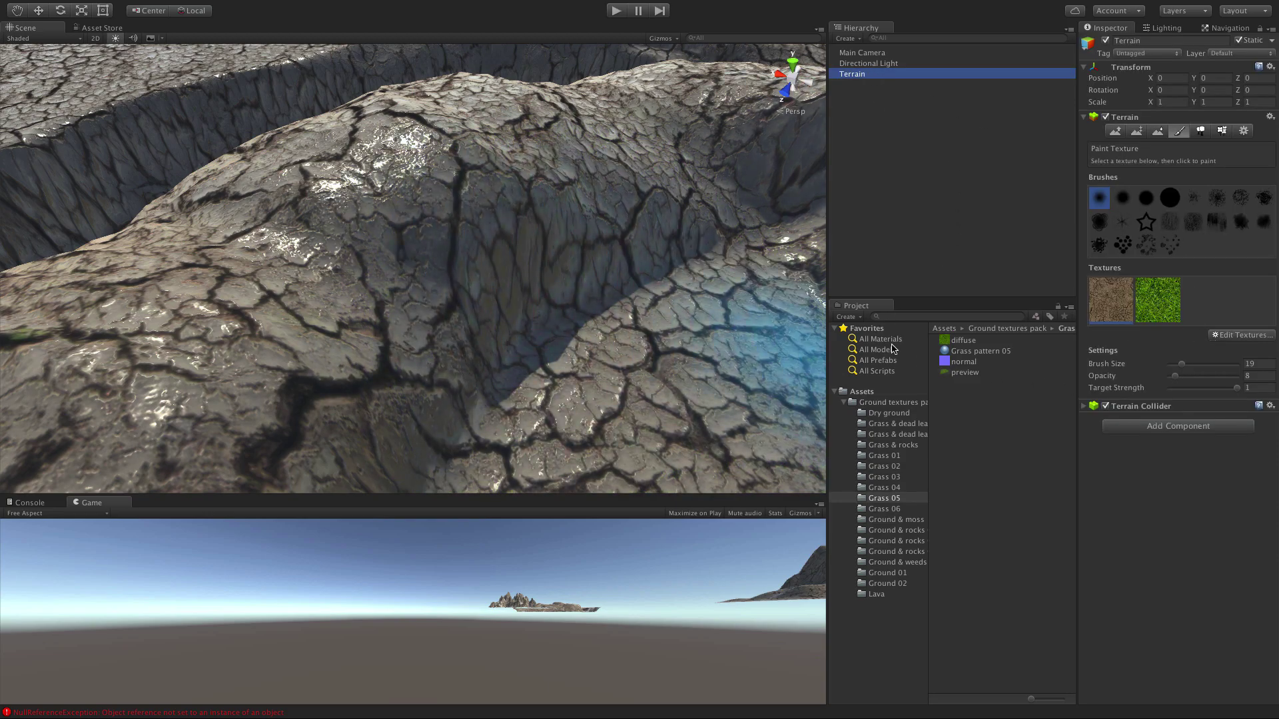
{"action": "left_click", "coordinate": [1240, 394]}
{"action": "left_click_drag", "start_coordinate": [1234, 392], "coordinate": [1192, 394]}
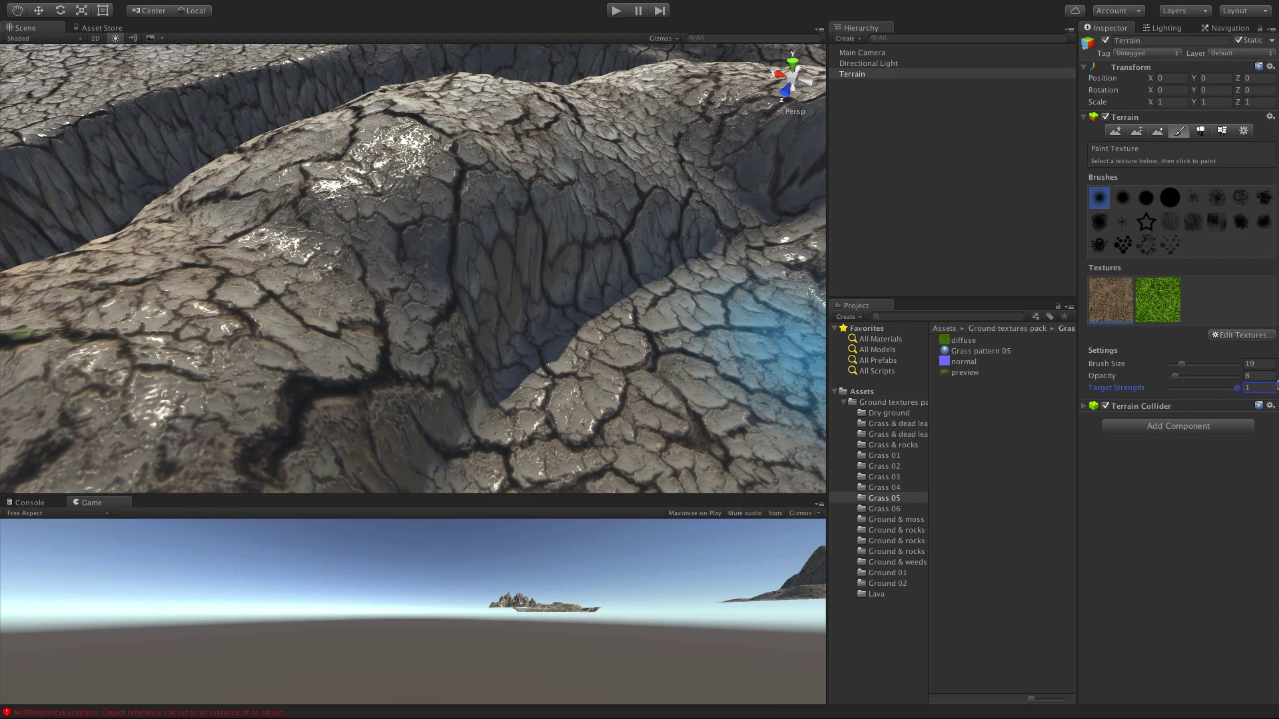
{"action": "left_click_drag", "start_coordinate": [1182, 366], "coordinate": [1187, 365]}
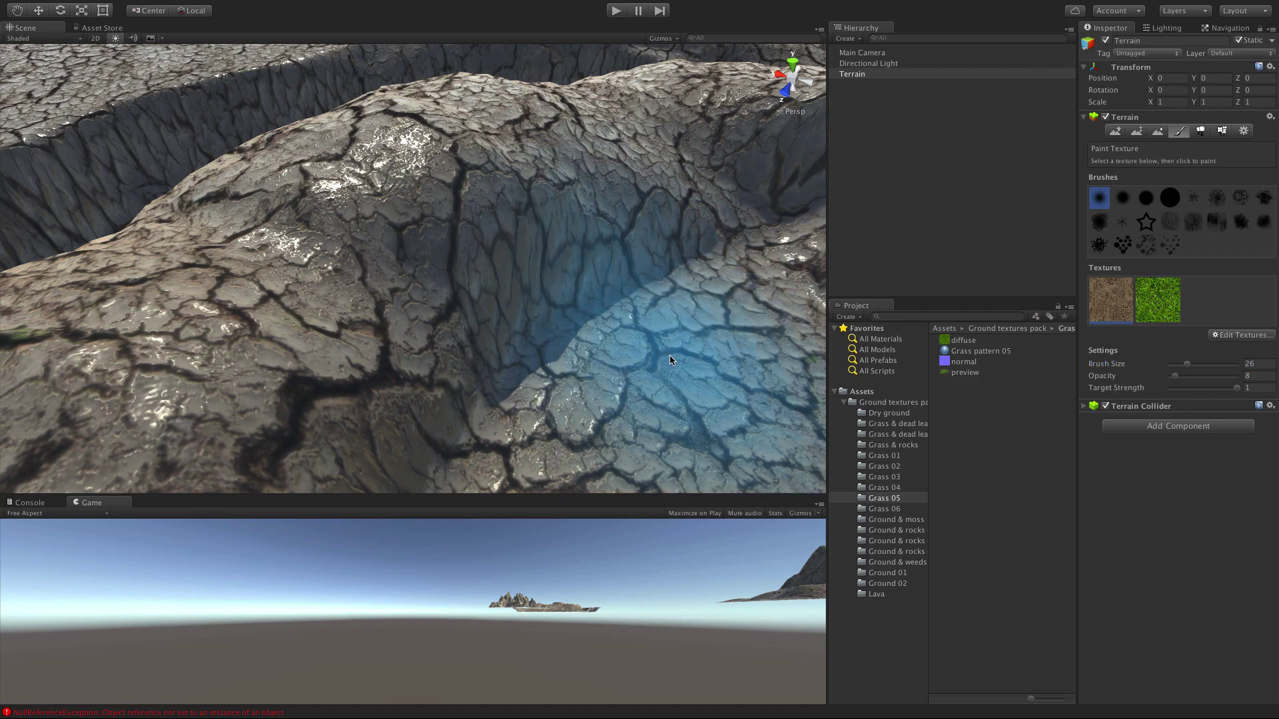
{"action": "left_click", "coordinate": [1157, 299]}
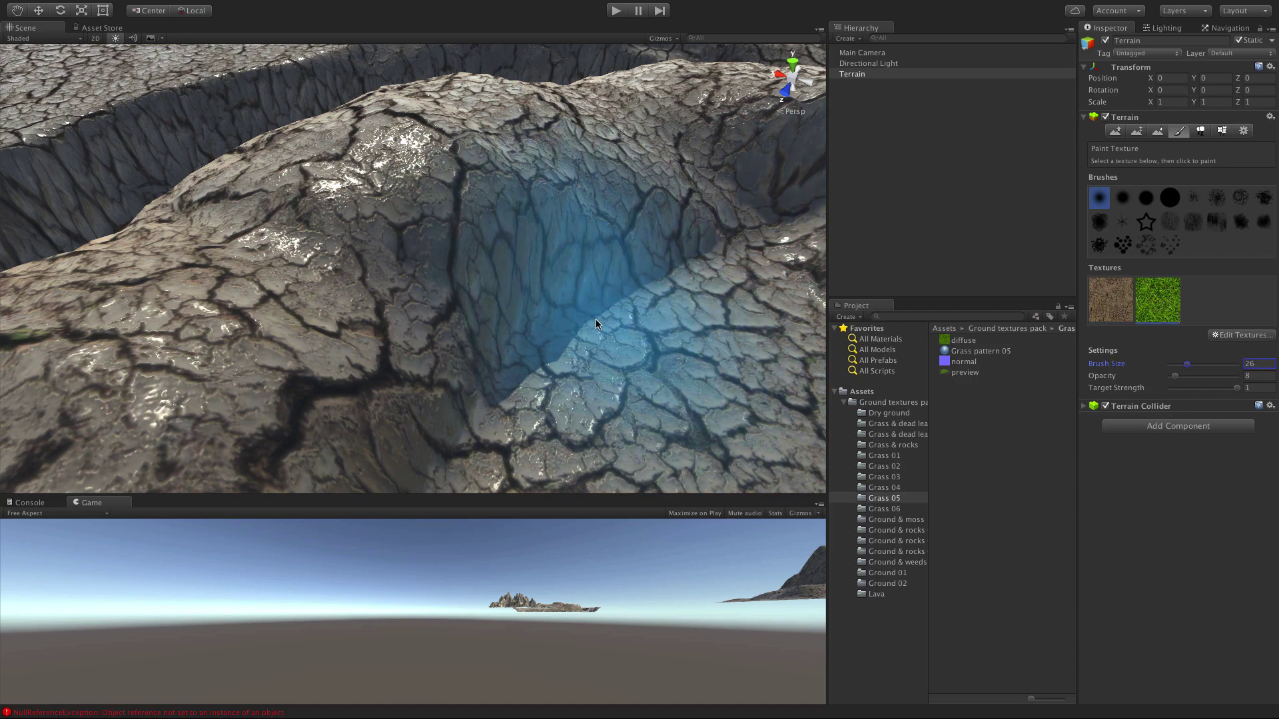
{"action": "mouse_move", "coordinate": [704, 338]}
{"action": "left_mouse_down"}
{"action": "mouse_move", "coordinate": [658, 344]}
{"action": "mouse_move", "coordinate": [579, 413]}
{"action": "mouse_move", "coordinate": [559, 266]}
{"action": "mouse_move", "coordinate": [678, 299]}
{"action": "left_mouse_up"}
{"action": "key", "text": "ctrl+z"}
Paint a narrow grass band around the hollow's edge and across its open end using brush size 7.
{"action": "scroll", "coordinate": [677, 294], "scroll_direction": "down", "scroll_amount": 5}
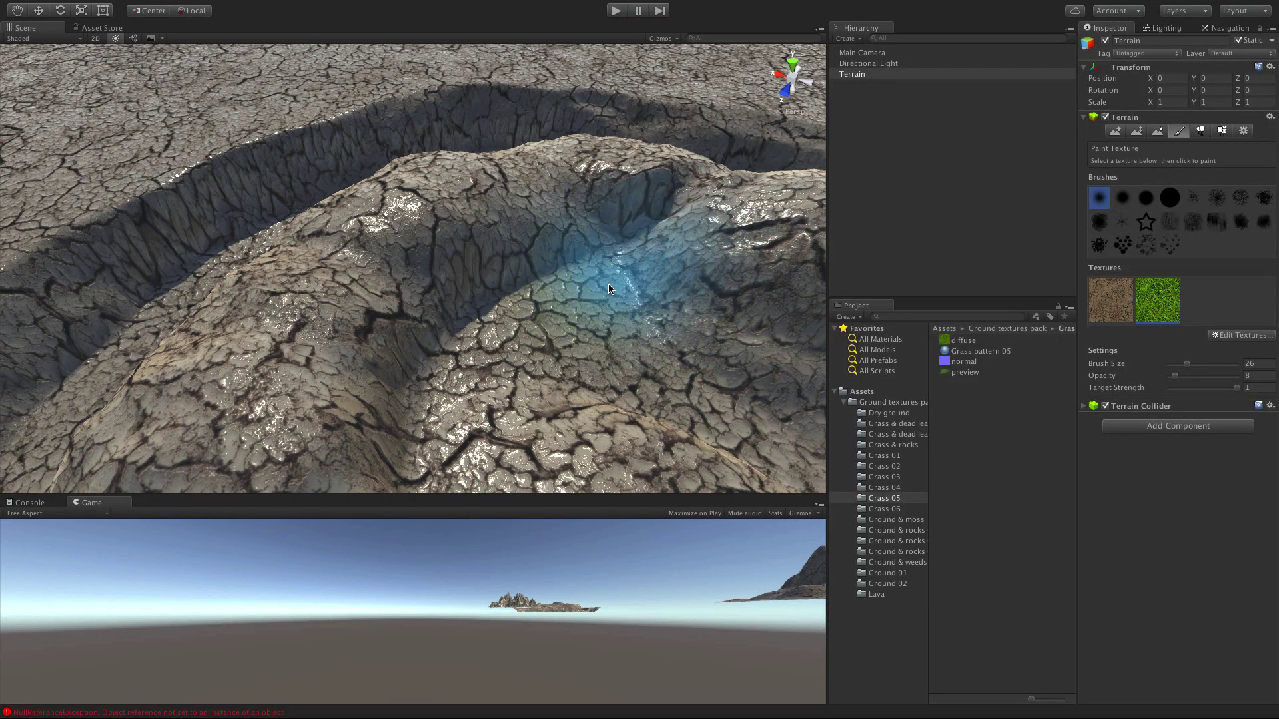
{"action": "left_click_drag", "start_coordinate": [1190, 368], "coordinate": [1174, 367]}
{"action": "left_click_drag", "start_coordinate": [603, 267], "coordinate": [568, 273]}
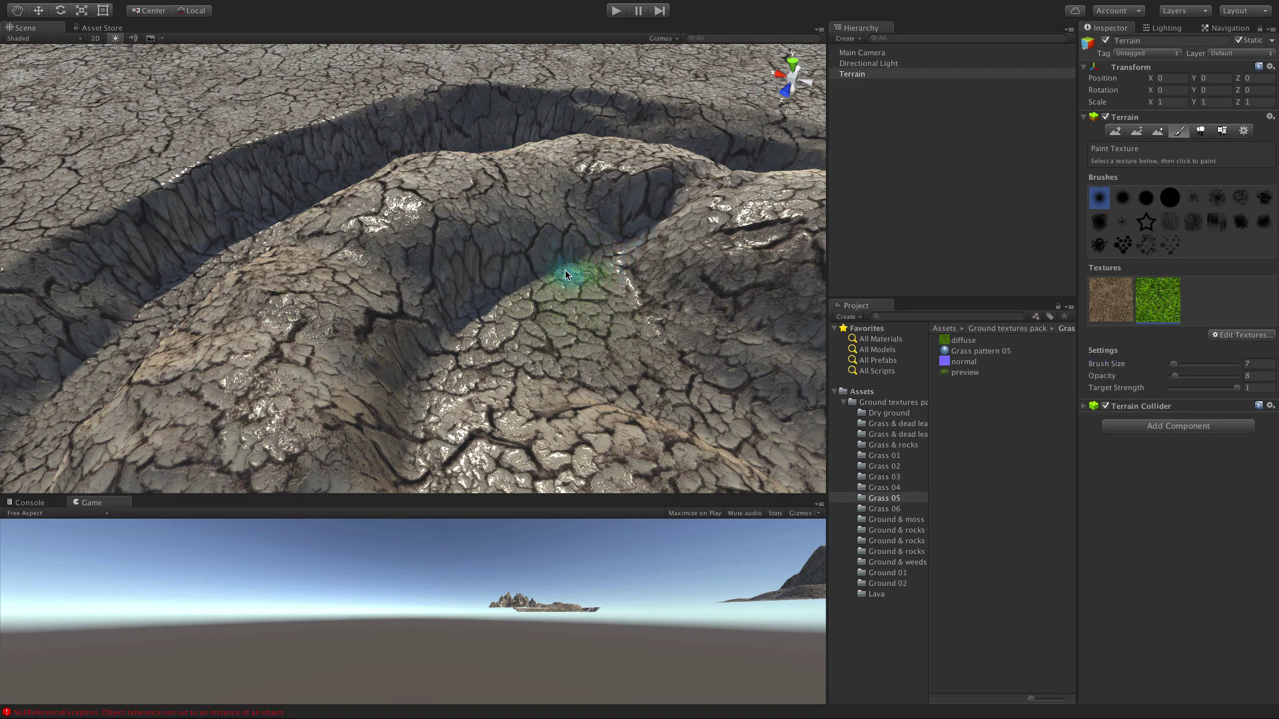
{"action": "left_click_drag", "start_coordinate": [505, 308], "coordinate": [604, 266]}
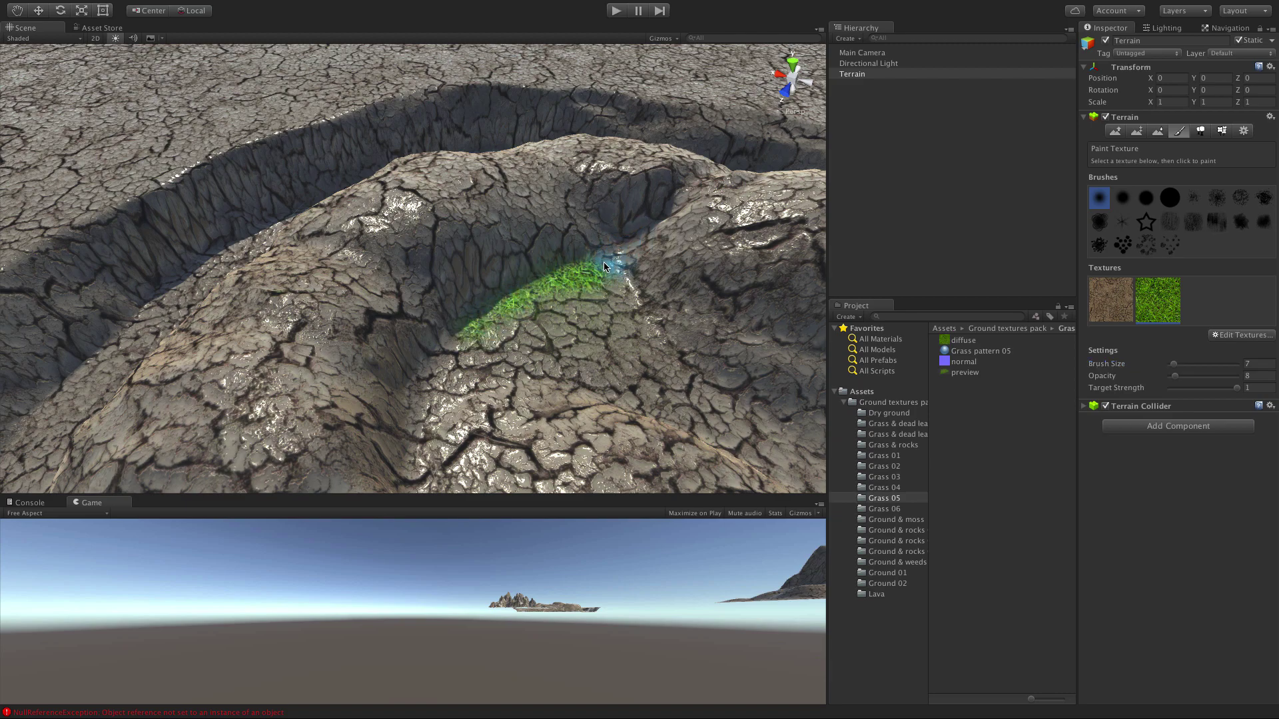
{"action": "left_click_drag", "start_coordinate": [652, 336], "coordinate": [754, 418]}
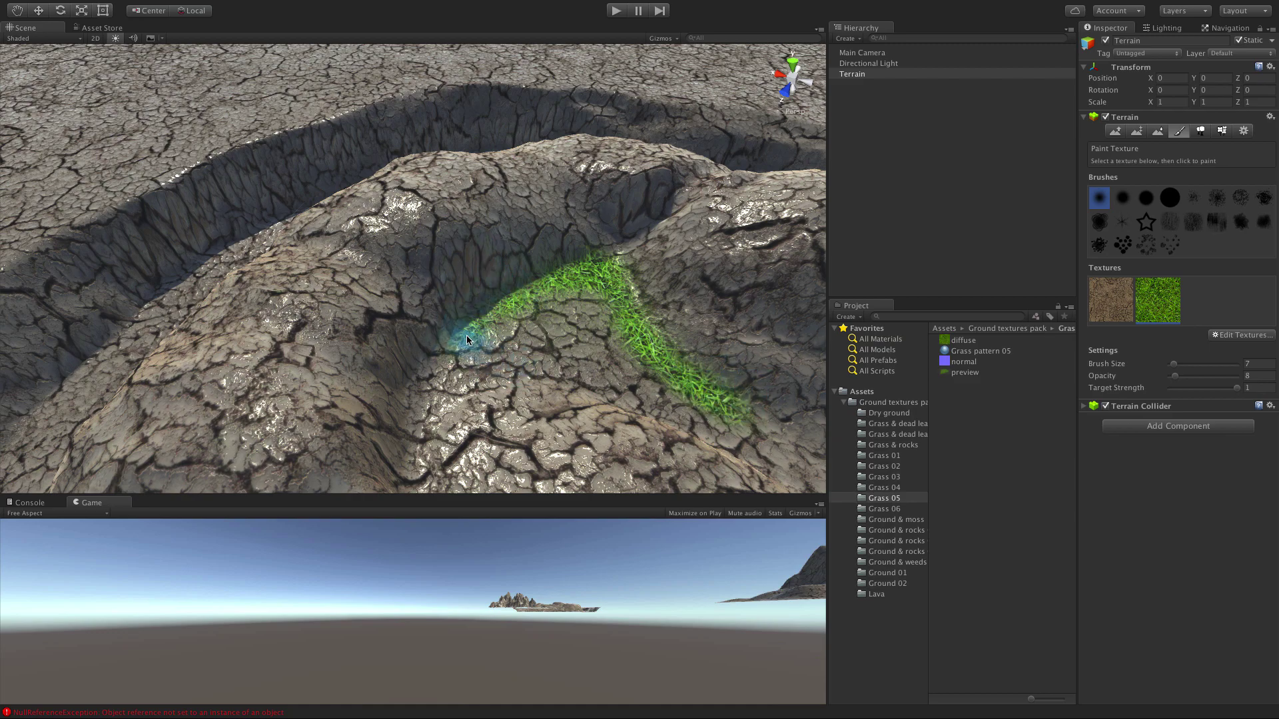
{"action": "mouse_move", "coordinate": [434, 401]}
{"action": "left_mouse_down"}
{"action": "mouse_move", "coordinate": [457, 378]}
{"action": "mouse_move", "coordinate": [510, 381]}
{"action": "left_mouse_up"}
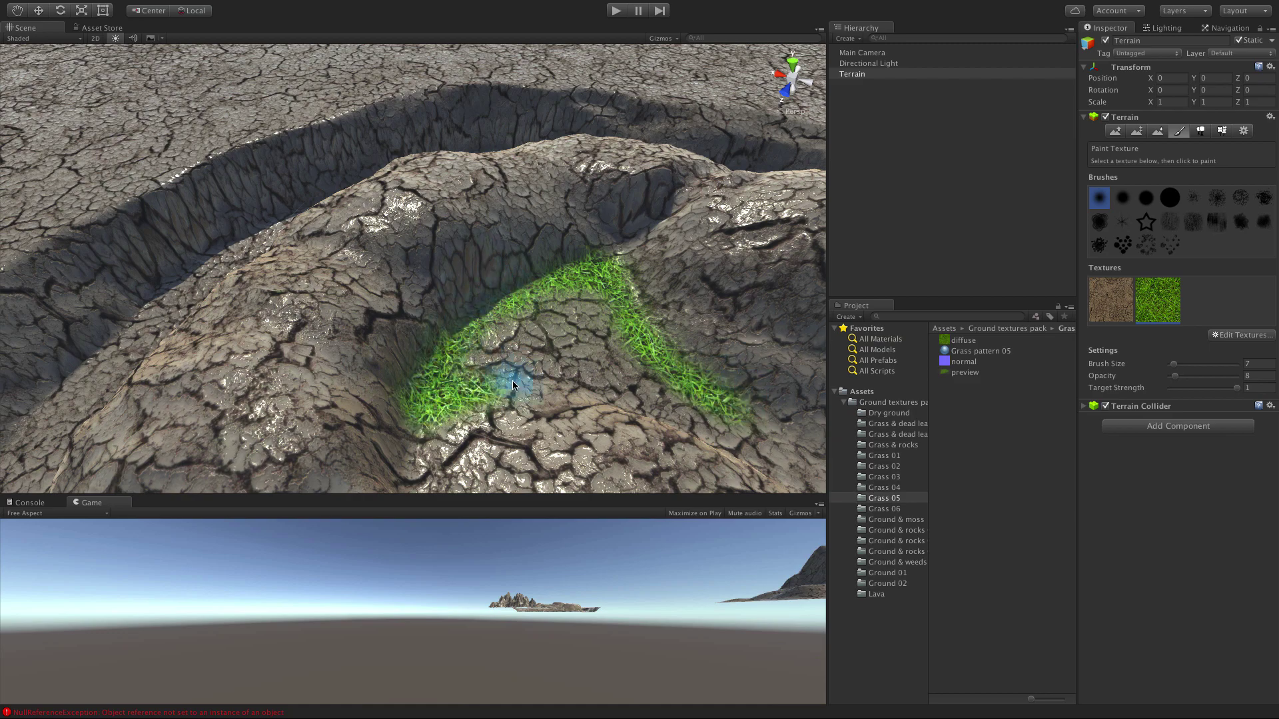
{"action": "left_click_drag", "start_coordinate": [532, 318], "coordinate": [406, 306], "text": "alt"}
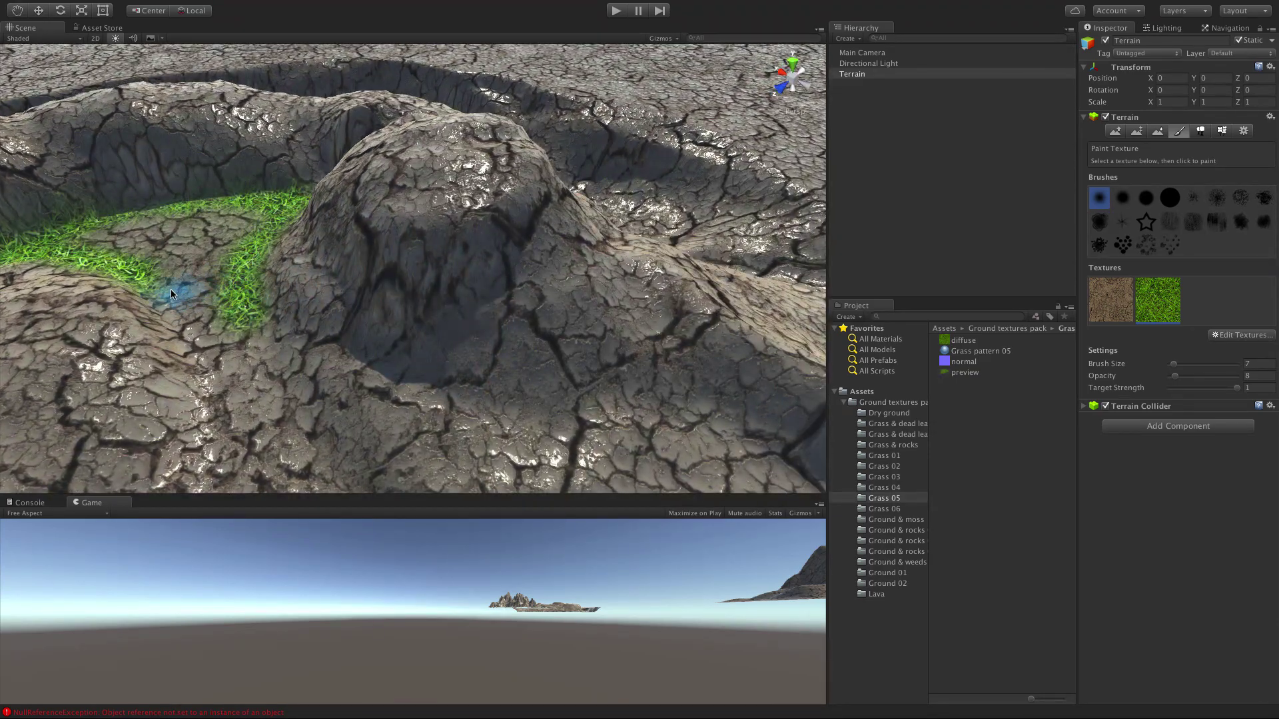
{"action": "mouse_move", "coordinate": [186, 326]}
{"action": "left_mouse_down"}
{"action": "mouse_move", "coordinate": [230, 365]}
{"action": "mouse_move", "coordinate": [189, 262]}
{"action": "mouse_move", "coordinate": [222, 282]}
{"action": "left_mouse_up"}
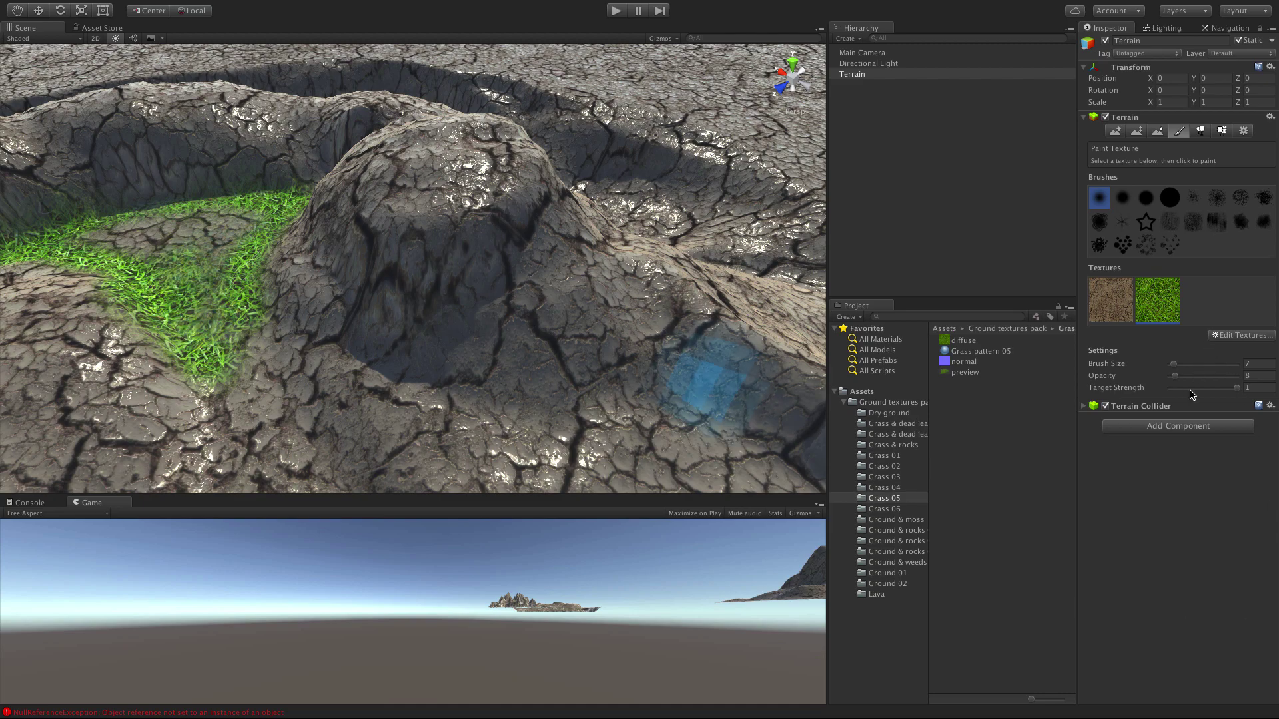
Set the brush size to 23 and fill the rest of the hollow's floor with grass.
{"action": "left_click", "coordinate": [1175, 377]}
{"action": "left_click_drag", "start_coordinate": [1173, 365], "coordinate": [1186, 365]}
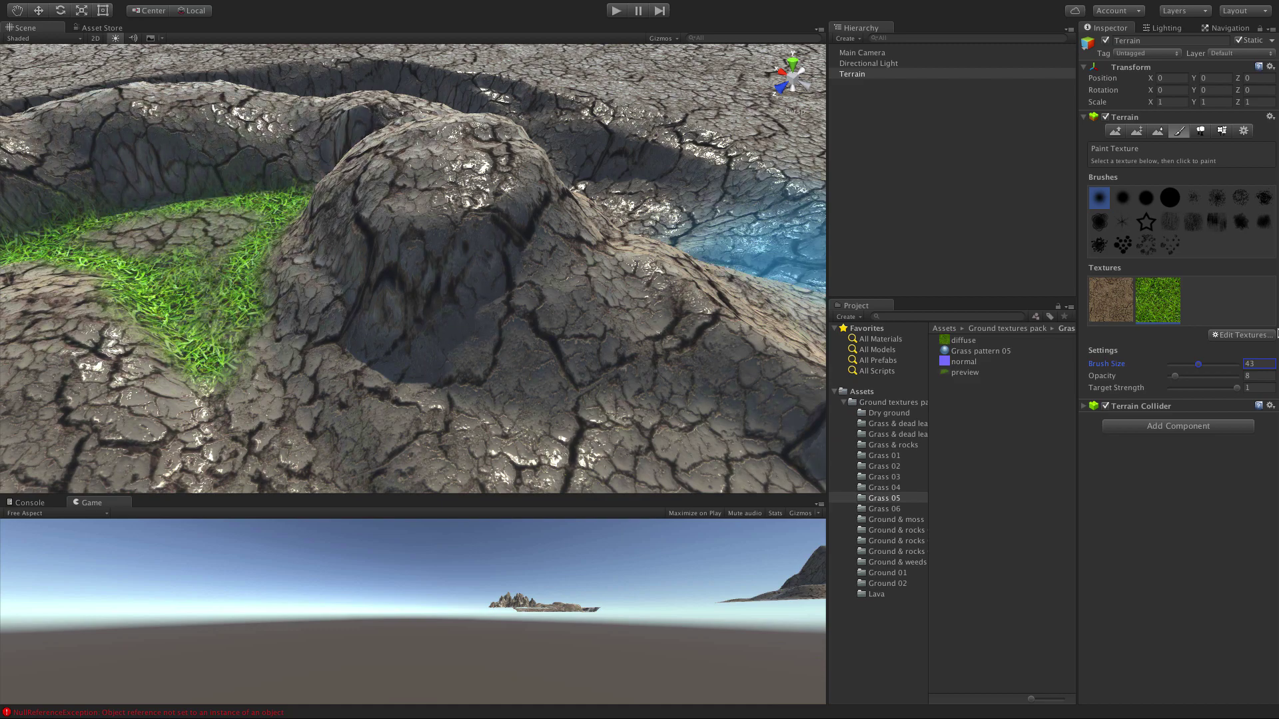
{"action": "left_click", "coordinate": [196, 245]}
{"action": "left_click_drag", "start_coordinate": [181, 241], "coordinate": [153, 237]}
{"action": "left_click_drag", "start_coordinate": [191, 286], "coordinate": [235, 277], "text": "alt"}
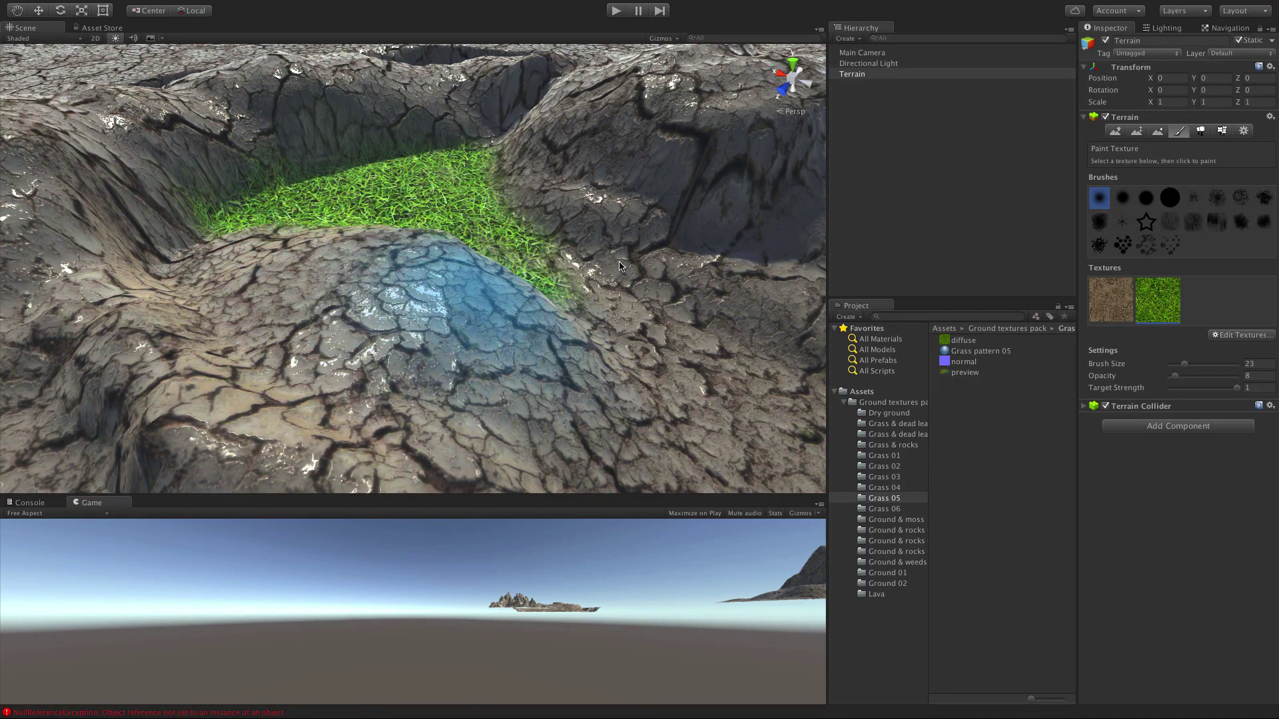
Add a terrain texture using the diffuse and normal maps from the Lava folder, with Metallic set to 0.57.
{"action": "left_click", "coordinate": [1240, 335]}
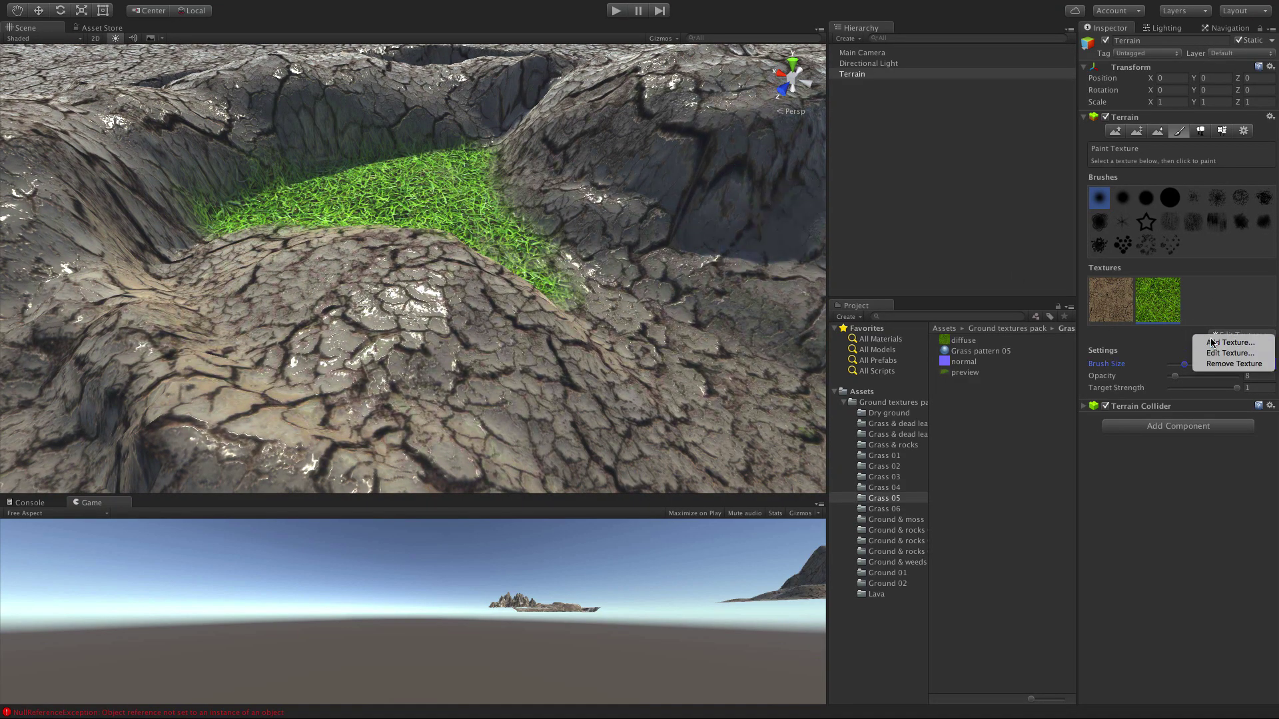
{"action": "left_click", "coordinate": [1212, 341]}
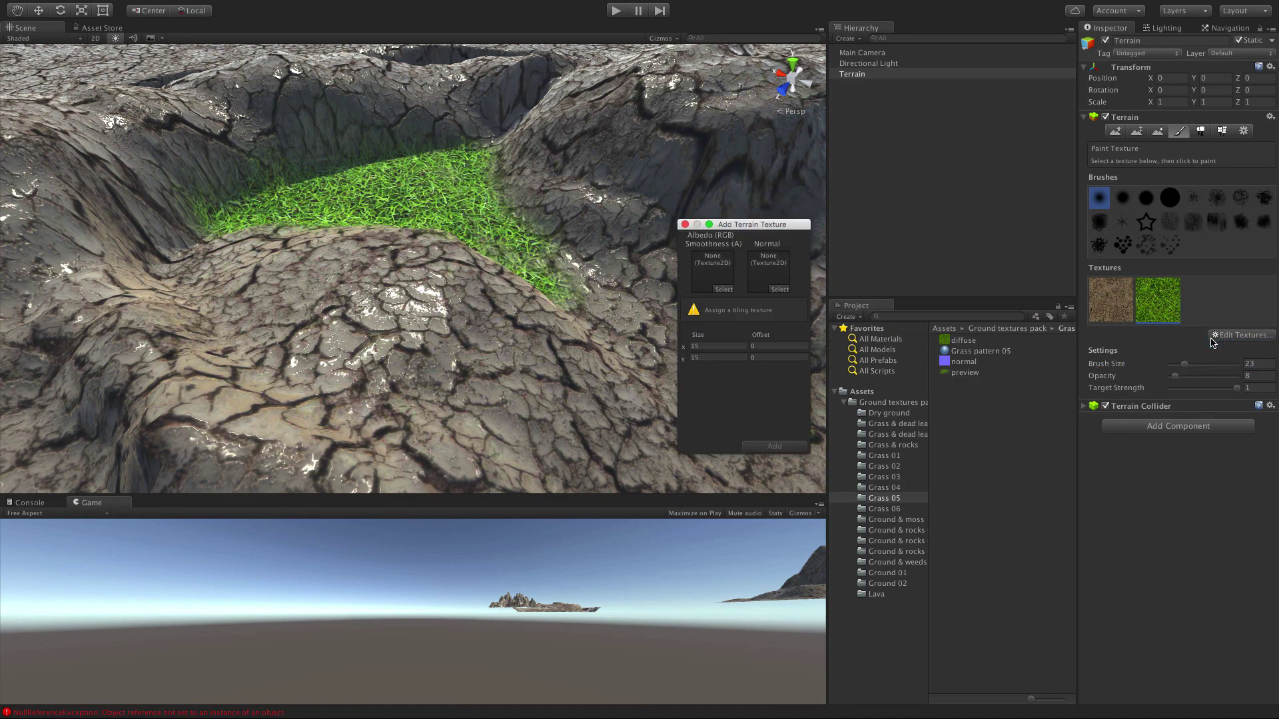
{"action": "left_click", "coordinate": [886, 594]}
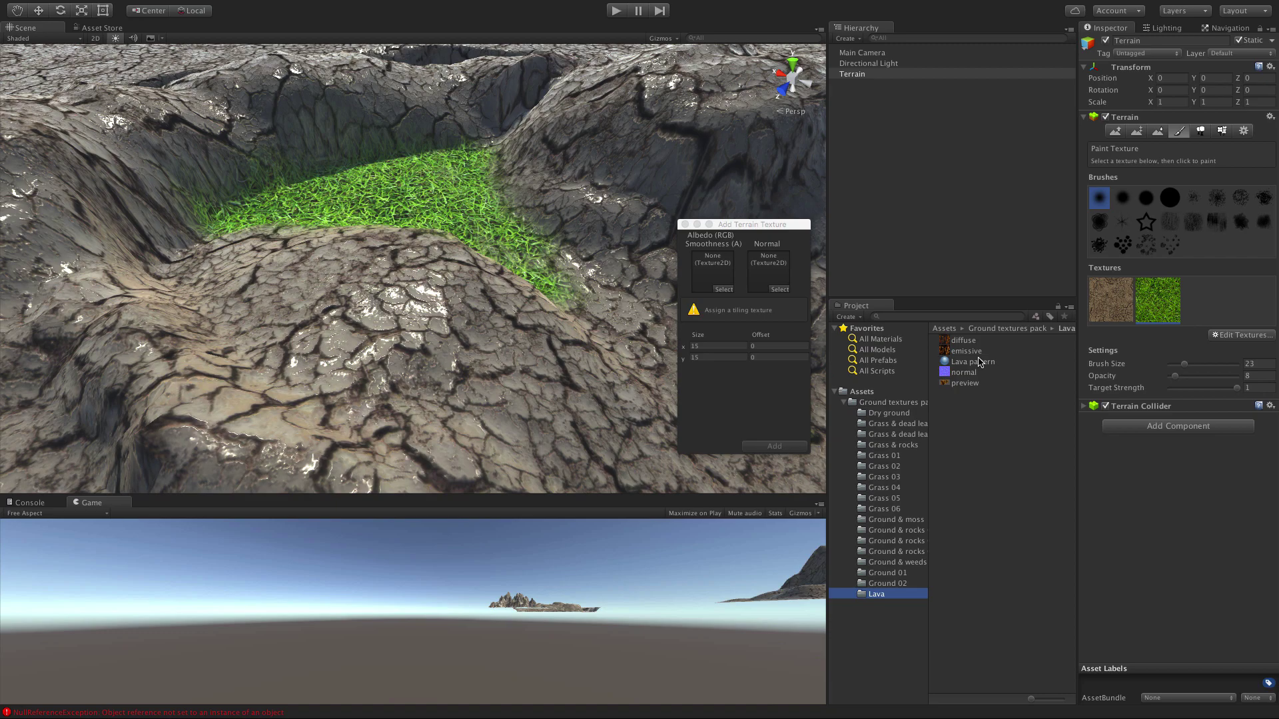
{"action": "left_click_drag", "start_coordinate": [967, 342], "coordinate": [712, 272]}
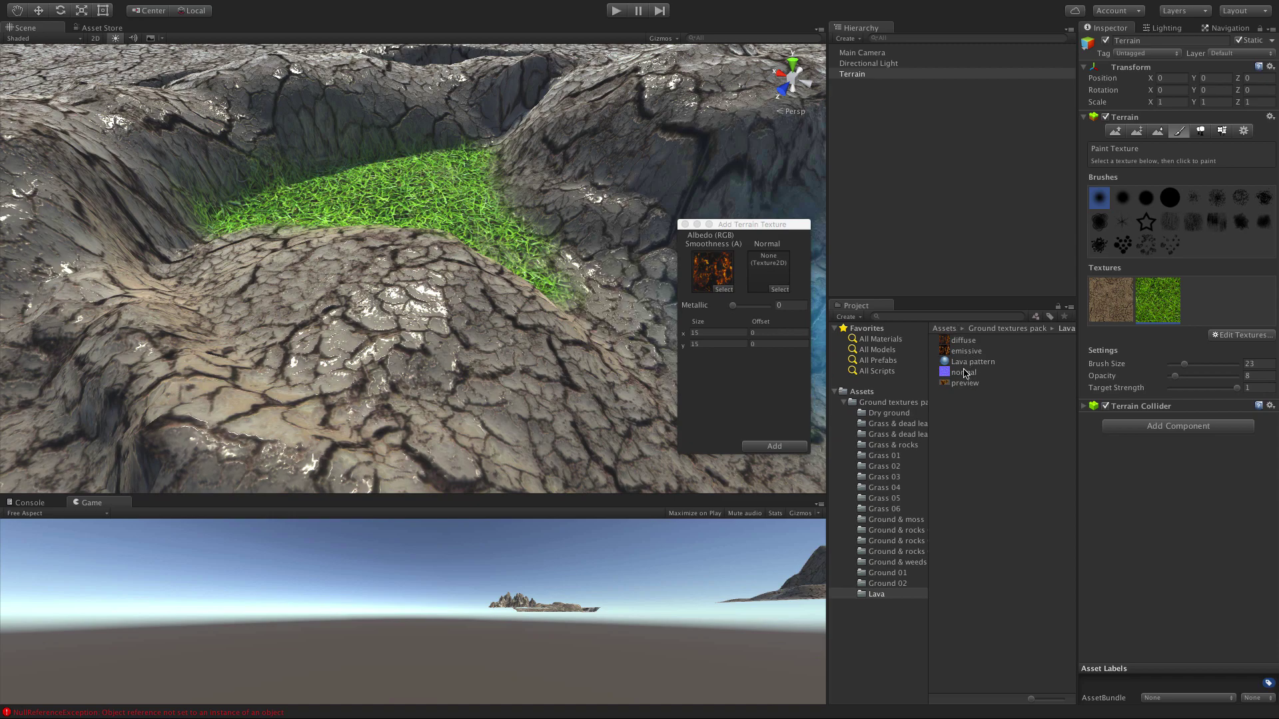
{"action": "left_click_drag", "start_coordinate": [950, 374], "coordinate": [761, 306]}
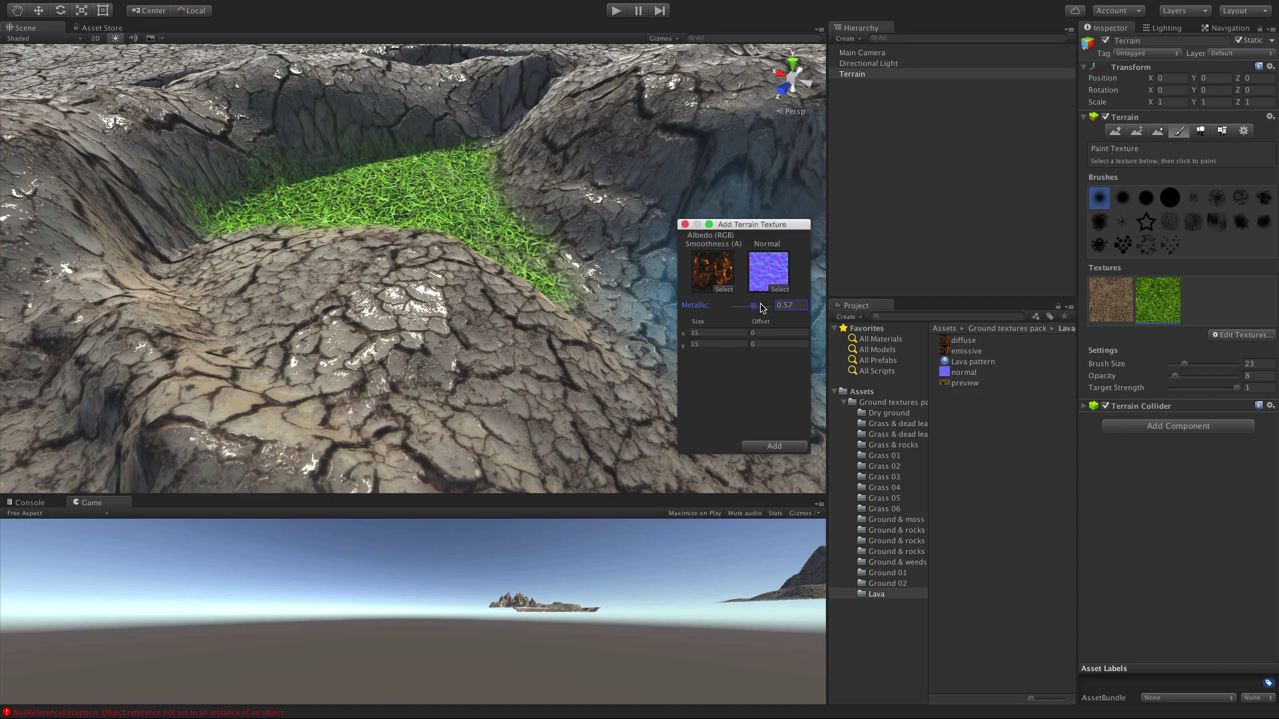
{"action": "left_click", "coordinate": [784, 444]}
Paint the lava texture inside the tall volcano's crater and down one side with brush size 23.
{"action": "scroll", "coordinate": [592, 220], "scroll_direction": "down", "scroll_amount": 10}
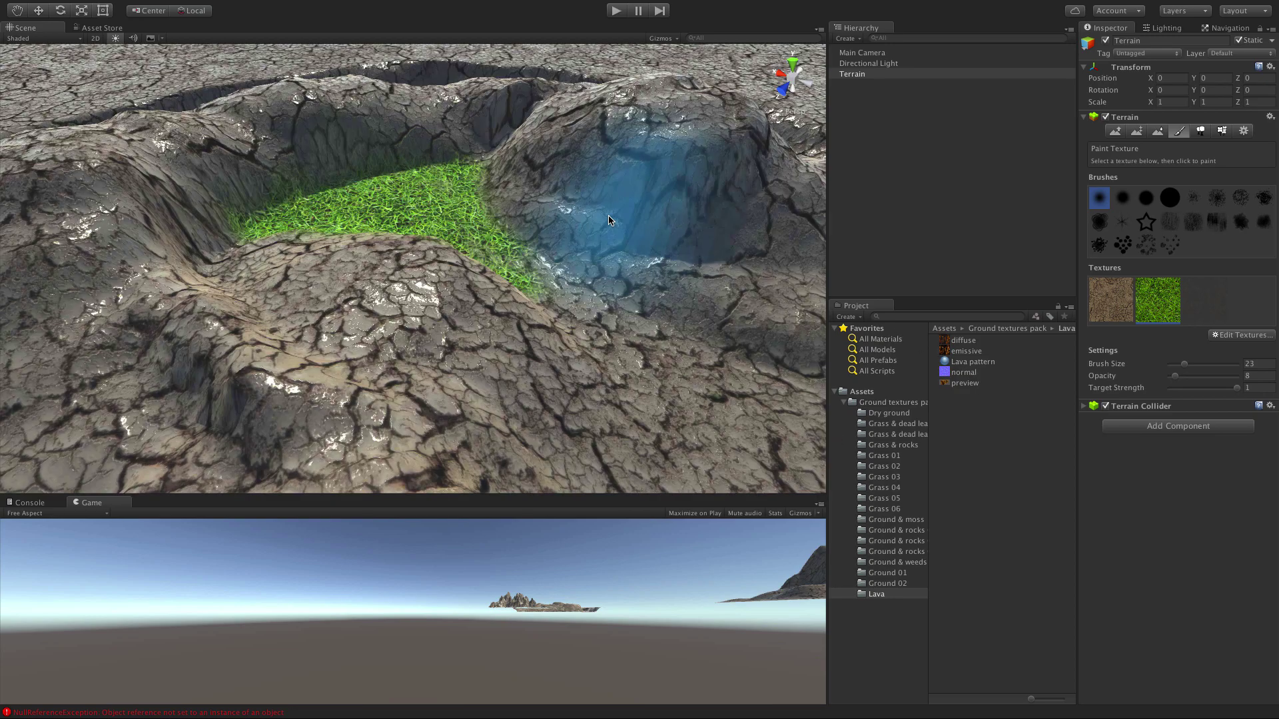
{"action": "middle_click_drag", "start_coordinate": [608, 161], "coordinate": [593, 460]}
{"action": "scroll", "coordinate": [579, 329], "scroll_direction": "down", "scroll_amount": 5}
{"action": "scroll", "coordinate": [578, 333], "scroll_direction": "up", "scroll_amount": 8}
{"action": "middle_click_drag", "start_coordinate": [571, 347], "coordinate": [561, 363]}
{"action": "scroll", "coordinate": [563, 366], "scroll_direction": "up", "scroll_amount": 3}
{"action": "left_click", "coordinate": [1210, 313]}
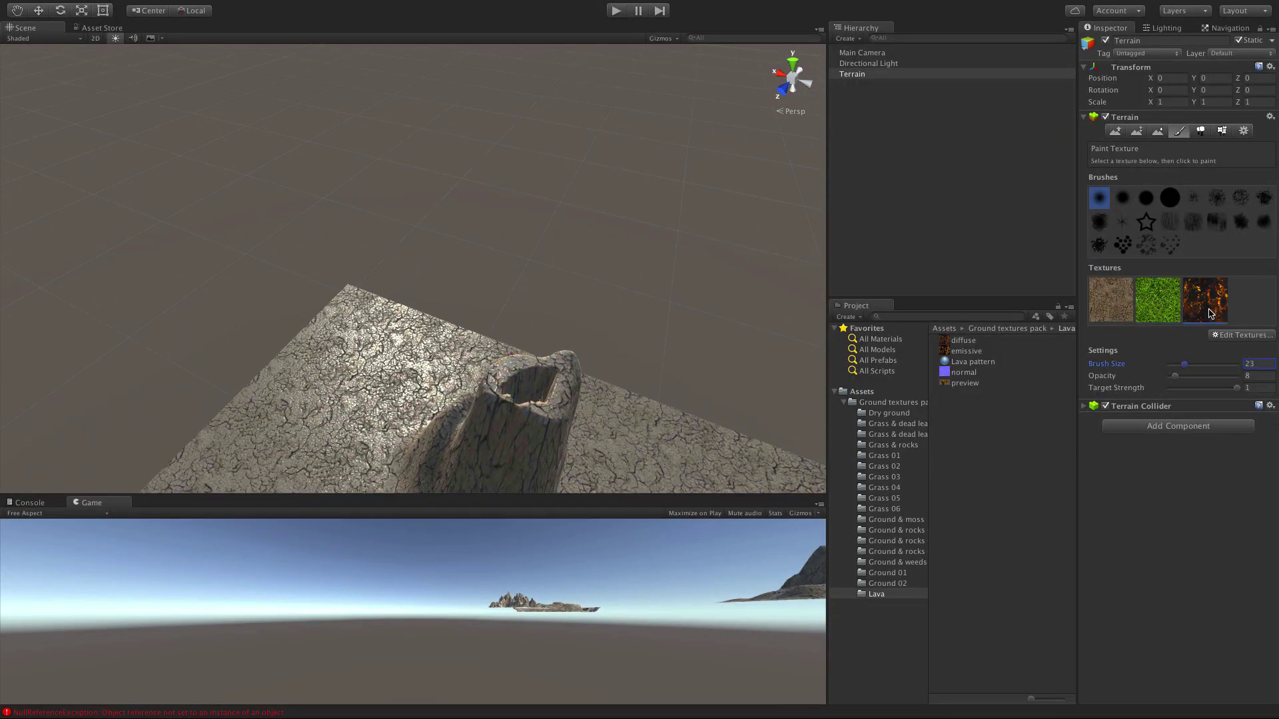
{"action": "left_click_drag", "start_coordinate": [798, 279], "coordinate": [708, 286], "text": "alt"}
{"action": "mouse_move", "coordinate": [493, 406]}
{"action": "left_mouse_down"}
{"action": "mouse_move", "coordinate": [467, 417]}
{"action": "mouse_move", "coordinate": [500, 436]}
{"action": "mouse_move", "coordinate": [465, 429]}
{"action": "mouse_move", "coordinate": [436, 457]}
{"action": "mouse_move", "coordinate": [511, 450]}
{"action": "mouse_move", "coordinate": [351, 256]}
{"action": "mouse_move", "coordinate": [381, 280]}
{"action": "mouse_move", "coordinate": [376, 240]}
{"action": "left_mouse_up"}
Switch to the large solid round brush and set its opacity to 100 and brush size to 6.
{"action": "left_click", "coordinate": [1182, 365]}
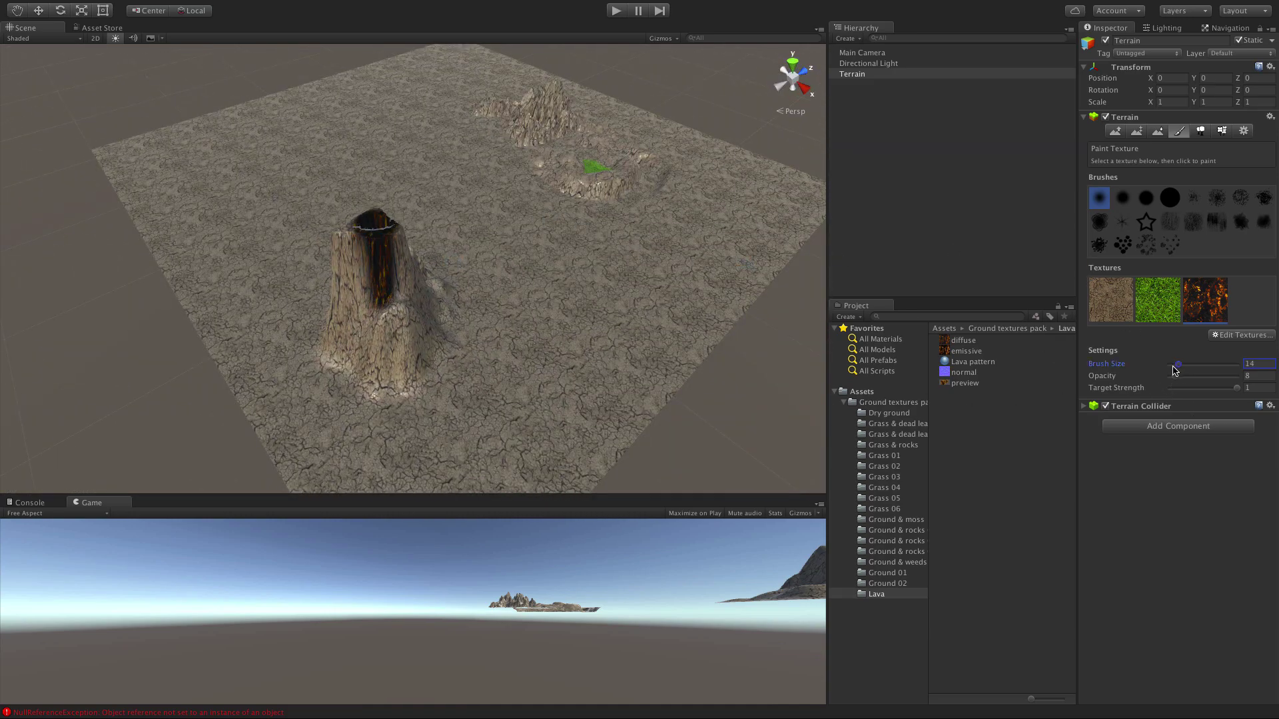
{"action": "scroll", "coordinate": [476, 295], "scroll_direction": "up", "scroll_amount": 8}
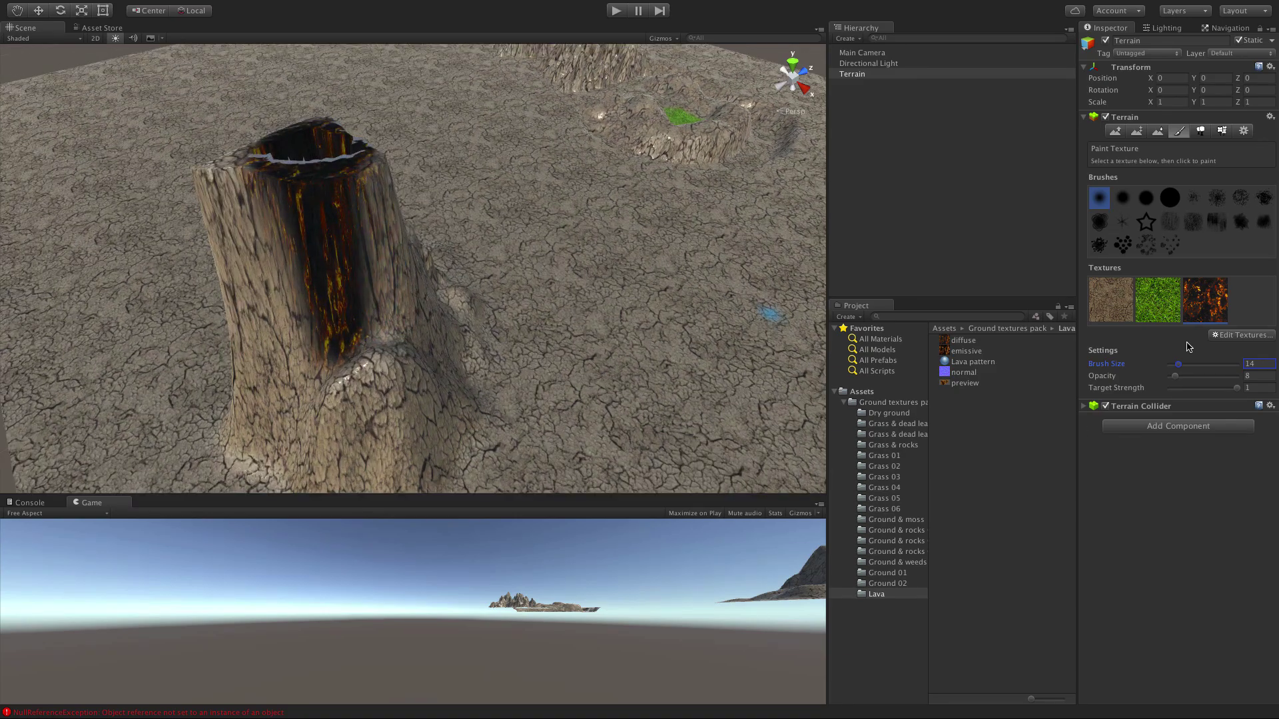
{"action": "left_click_drag", "start_coordinate": [1175, 378], "coordinate": [1239, 377]}
{"action": "left_click_drag", "start_coordinate": [429, 192], "coordinate": [799, 186], "text": "alt"}
{"action": "left_click", "coordinate": [1169, 197]}
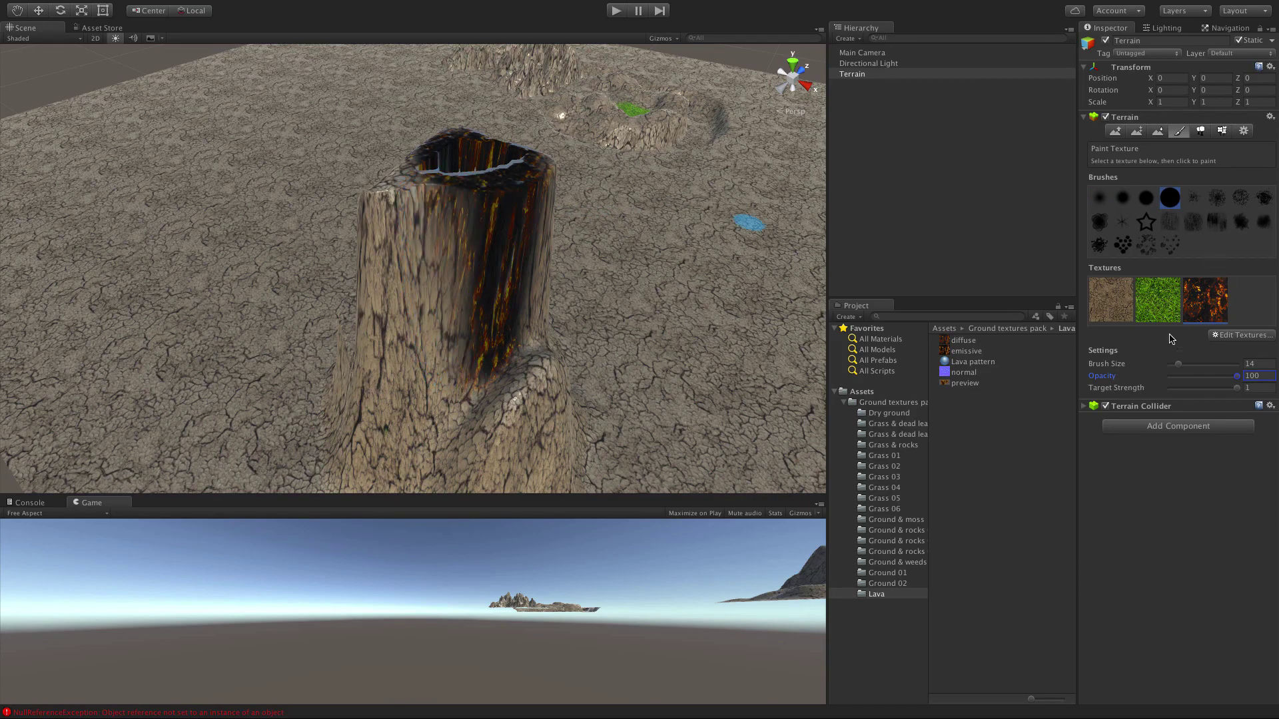
{"action": "left_click", "coordinate": [1179, 365]}
Paint more lava streaks around the volcano's rim and down its outer sides.
{"action": "mouse_move", "coordinate": [449, 233]}
{"action": "left_mouse_down"}
{"action": "mouse_move", "coordinate": [466, 340]}
{"action": "mouse_move", "coordinate": [445, 353]}
{"action": "mouse_move", "coordinate": [453, 373]}
{"action": "mouse_move", "coordinate": [494, 367]}
{"action": "mouse_move", "coordinate": [422, 442]}
{"action": "mouse_move", "coordinate": [431, 366]}
{"action": "mouse_move", "coordinate": [624, 241]}
{"action": "mouse_move", "coordinate": [437, 220]}
{"action": "mouse_move", "coordinate": [743, 197]}
{"action": "mouse_move", "coordinate": [549, 257]}
{"action": "mouse_move", "coordinate": [586, 220]}
{"action": "mouse_move", "coordinate": [522, 285]}
{"action": "left_mouse_up"}
{"action": "scroll", "coordinate": [468, 179], "scroll_direction": "up", "scroll_amount": 5}
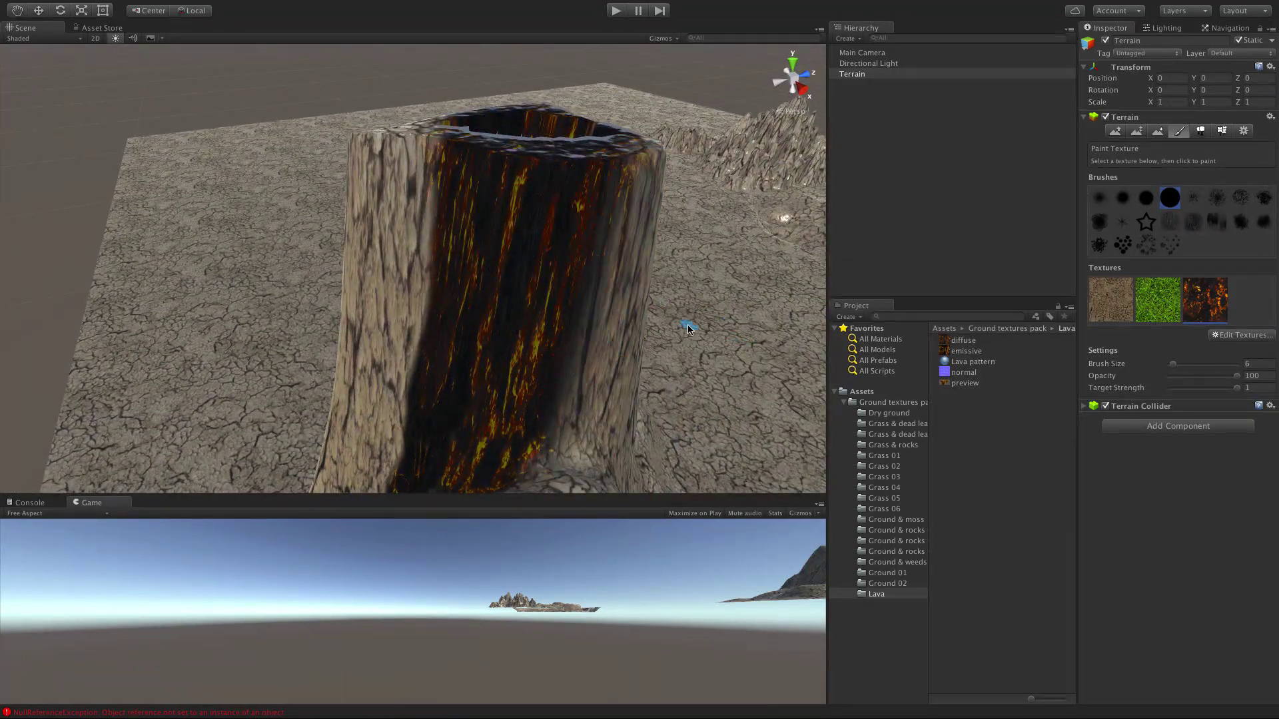
{"action": "mouse_move", "coordinate": [679, 265]}
{"action": "left_mouse_down", "text": "alt"}
{"action": "mouse_move", "coordinate": [575, 246]}
{"action": "mouse_move", "coordinate": [508, 194]}
{"action": "mouse_move", "coordinate": [466, 207]}
{"action": "left_mouse_up", "text": "alt"}
{"action": "mouse_move", "coordinate": [765, 286]}
{"action": "left_mouse_down", "text": "alt"}
{"action": "mouse_move", "coordinate": [594, 213]}
{"action": "mouse_move", "coordinate": [718, 171]}
{"action": "mouse_move", "coordinate": [456, 218]}
{"action": "mouse_move", "coordinate": [674, 282]}
{"action": "left_mouse_up", "text": "alt"}
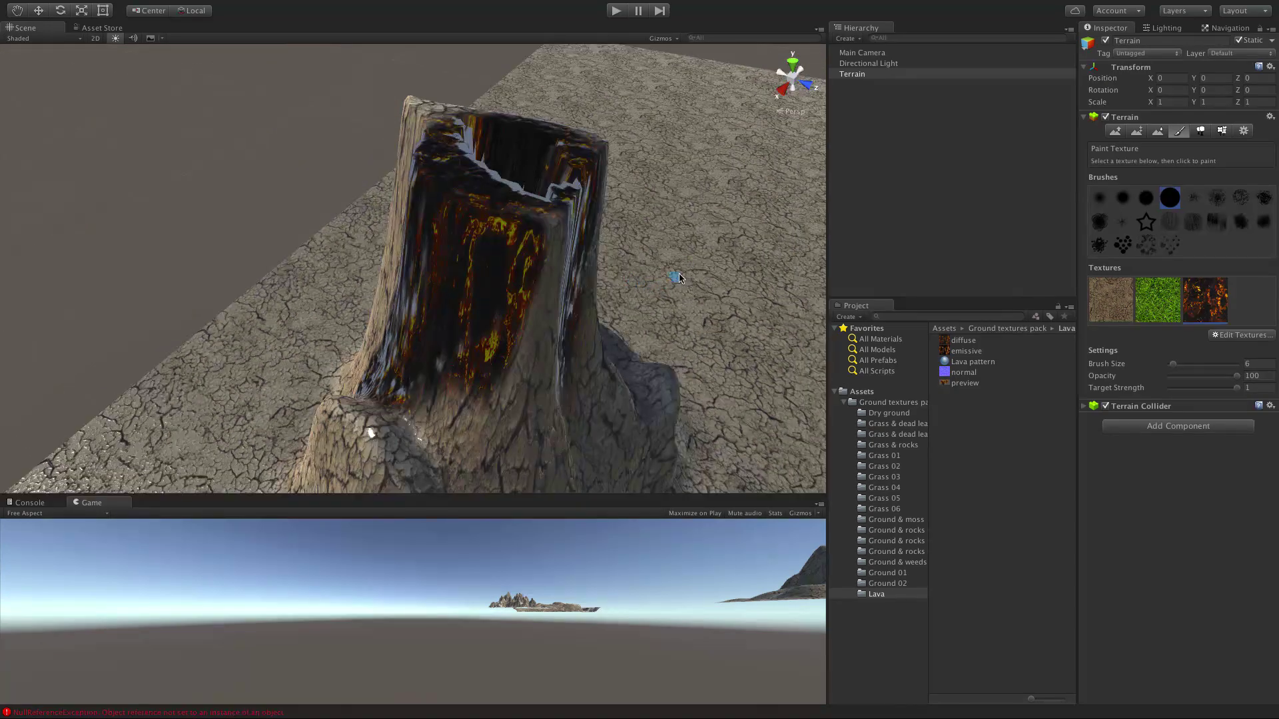
{"action": "middle_click_drag", "start_coordinate": [674, 283], "coordinate": [513, 194]}
Switch the terrain to Place Trees mode and browse the Asset Store's 3D Models/Vegetation category.
{"action": "left_click", "coordinate": [1201, 131]}
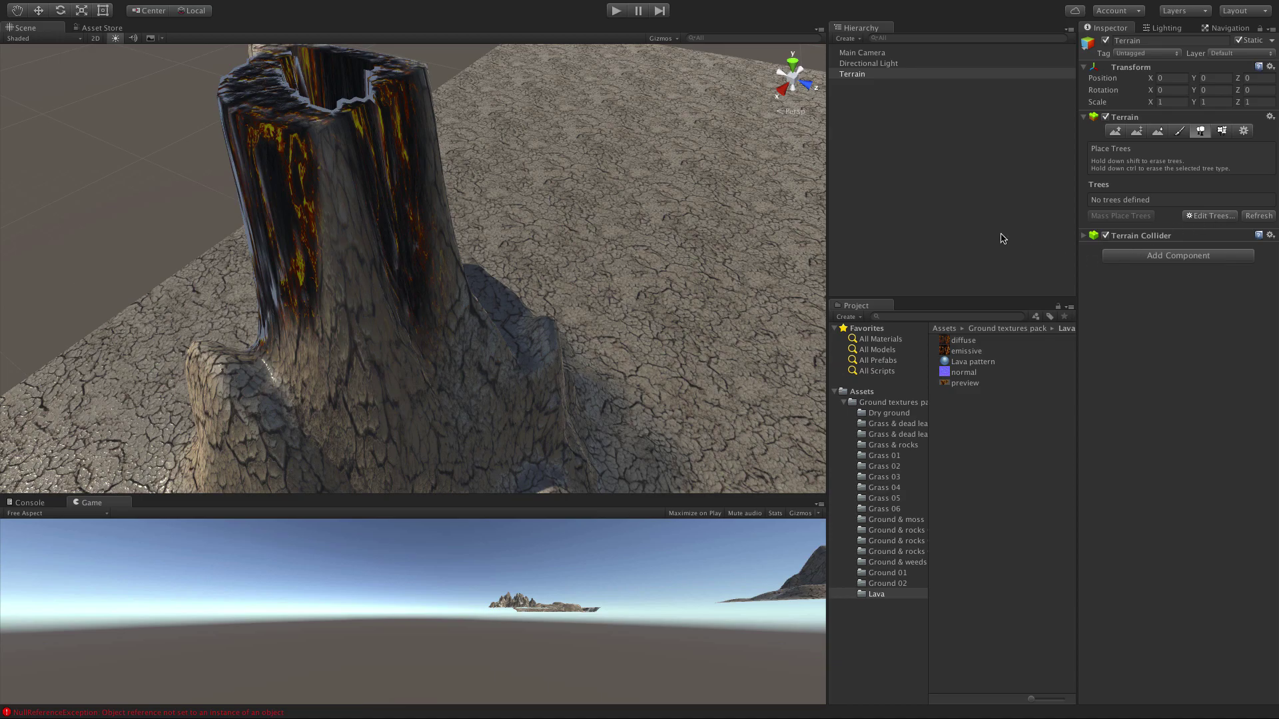
{"action": "left_click", "coordinate": [844, 403]}
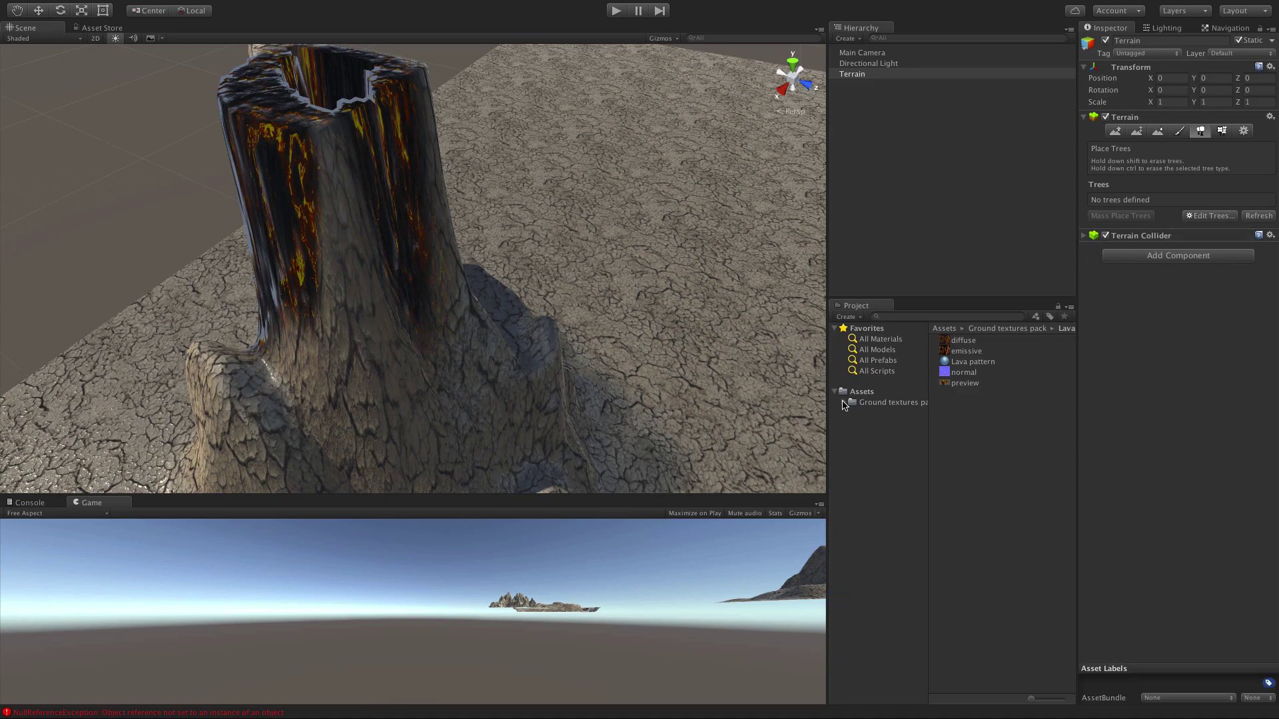
{"action": "left_click", "coordinate": [98, 29]}
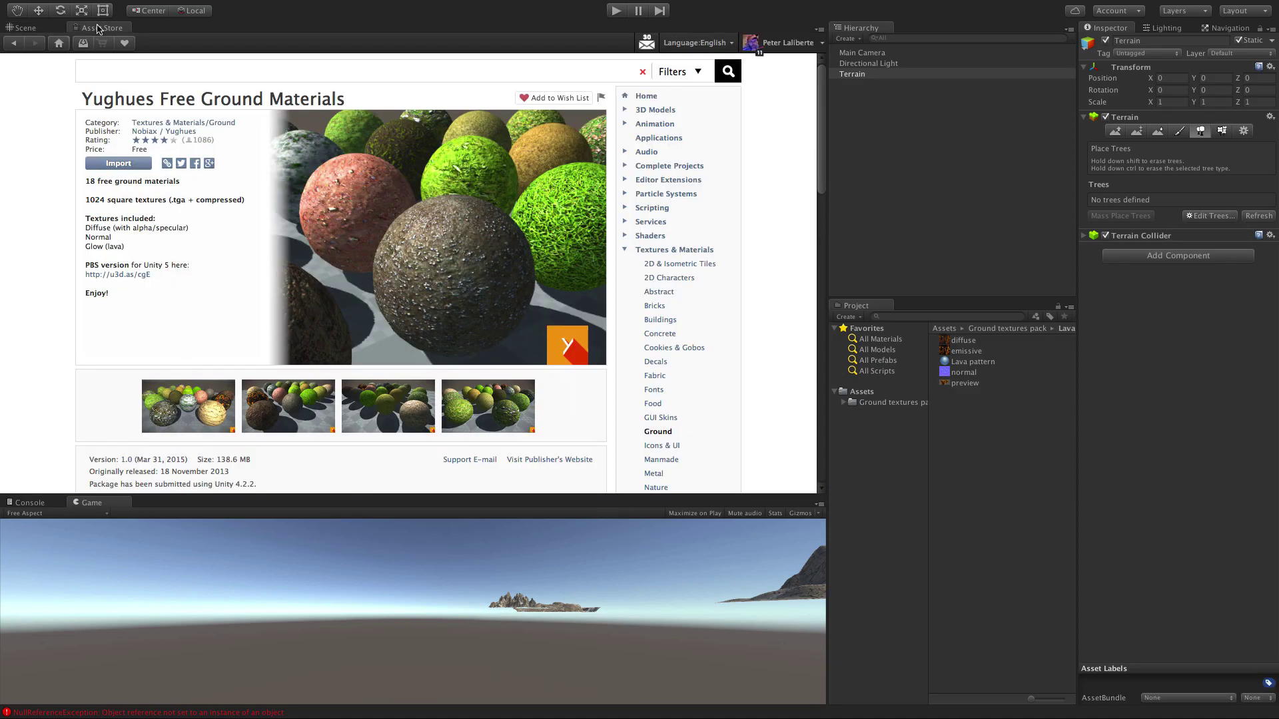
{"action": "left_click", "coordinate": [659, 112]}
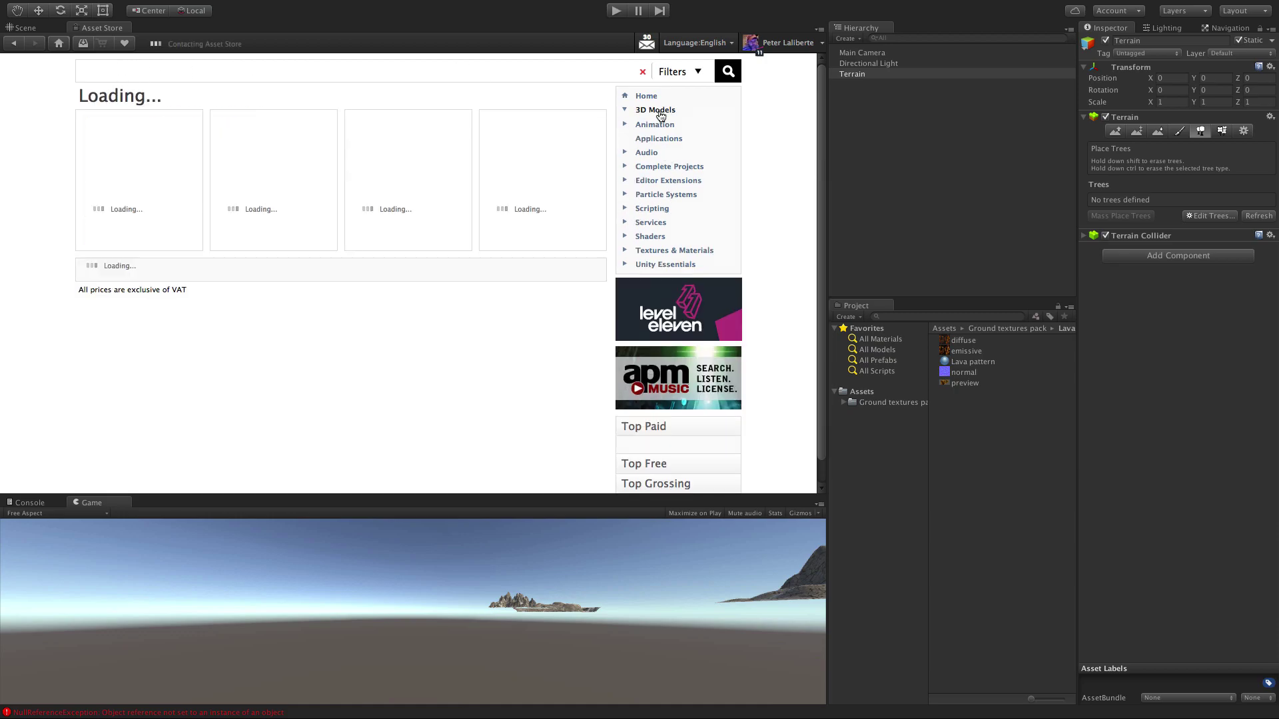
{"action": "left_click", "coordinate": [670, 166]}
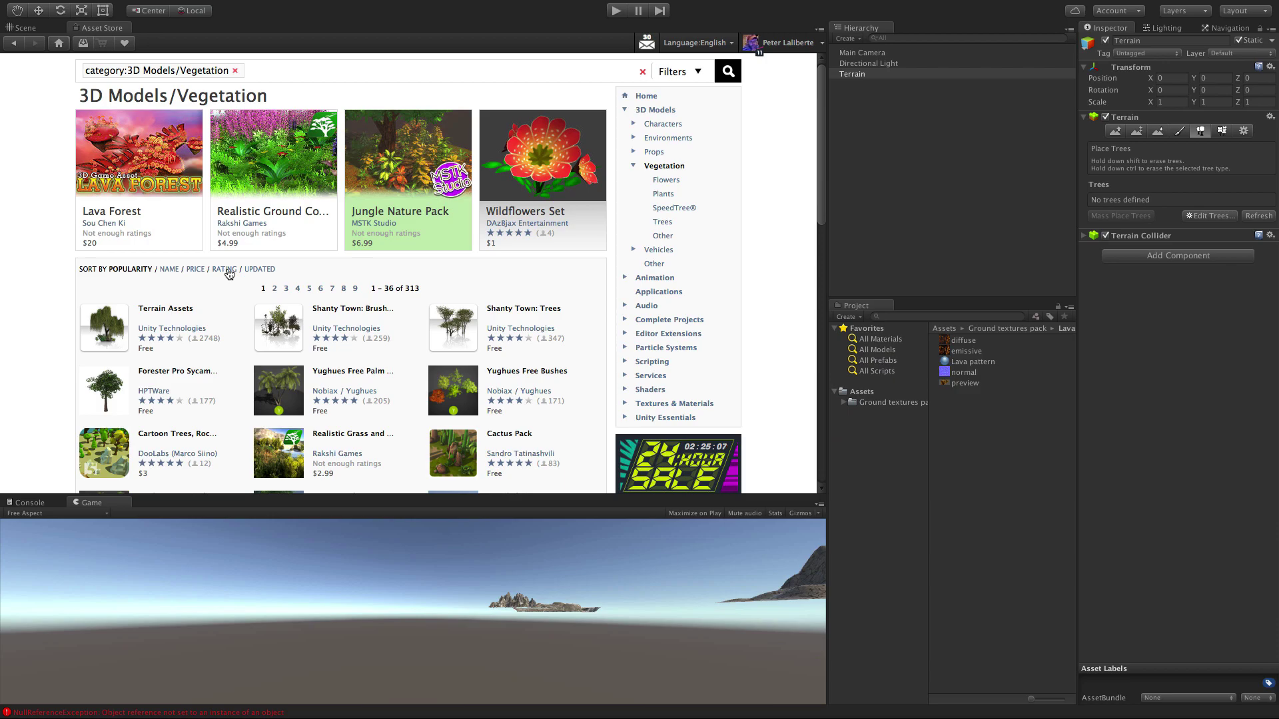
Download the free Terrain Assets package by Unity Technologies and import all of its contents into the project.
{"action": "left_click", "coordinate": [226, 270]}
{"action": "left_click", "coordinate": [196, 269]}
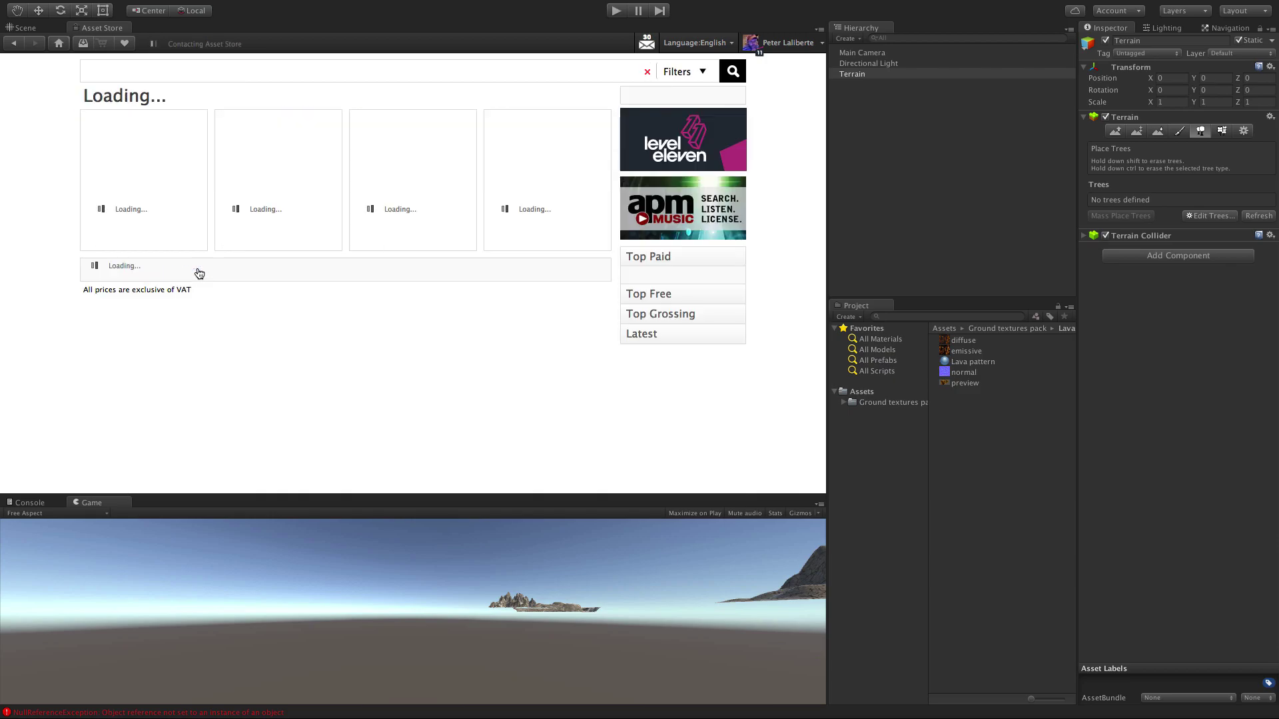
{"action": "left_click", "coordinate": [181, 309]}
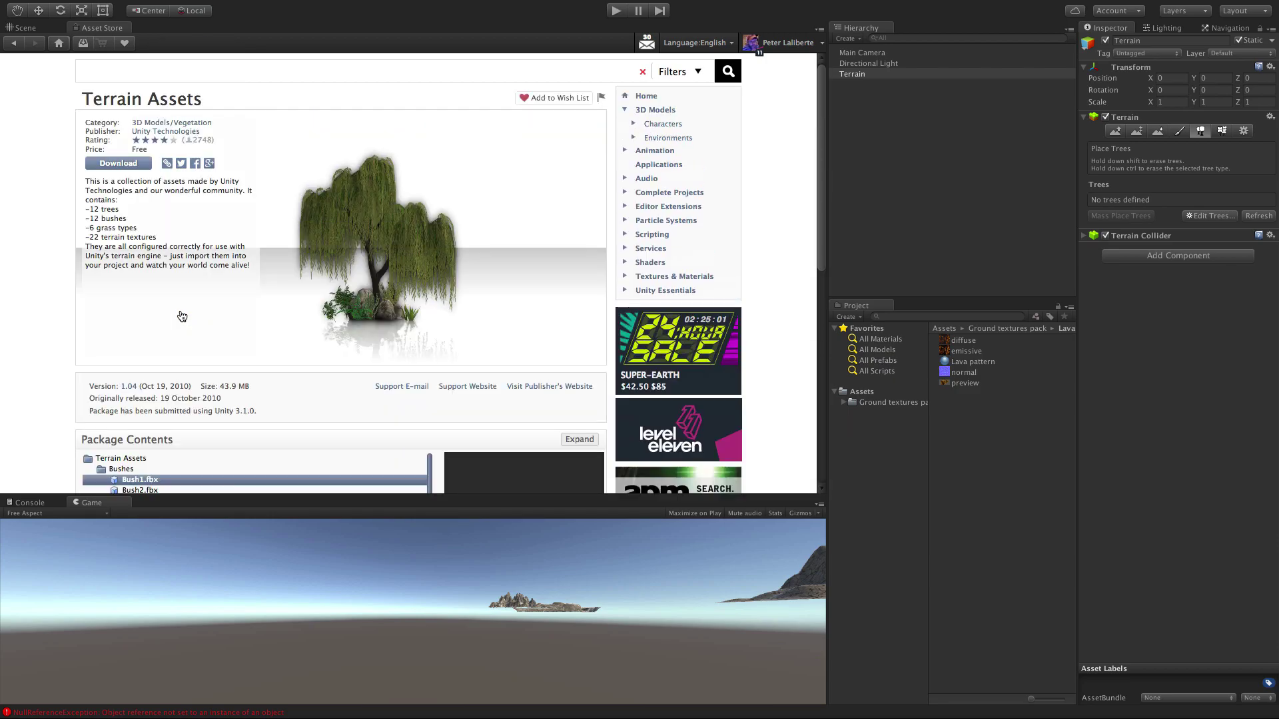
{"action": "left_click", "coordinate": [131, 165]}
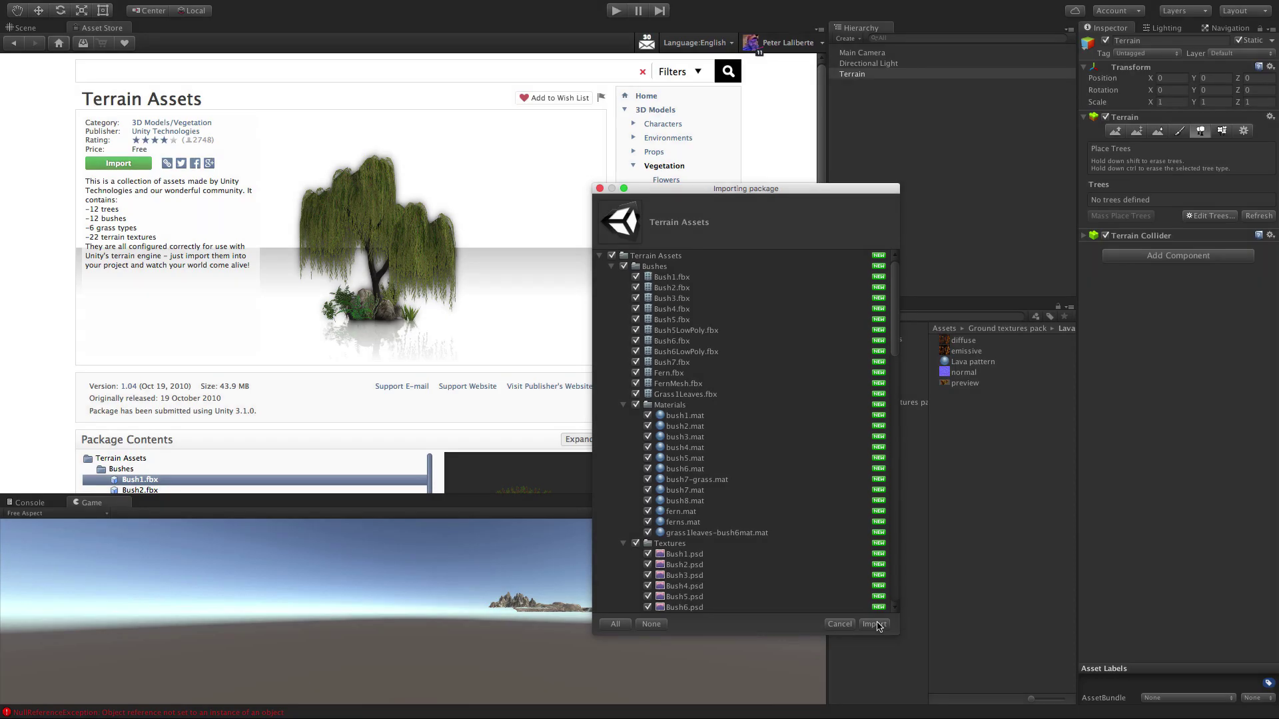
{"action": "left_click", "coordinate": [877, 619]}
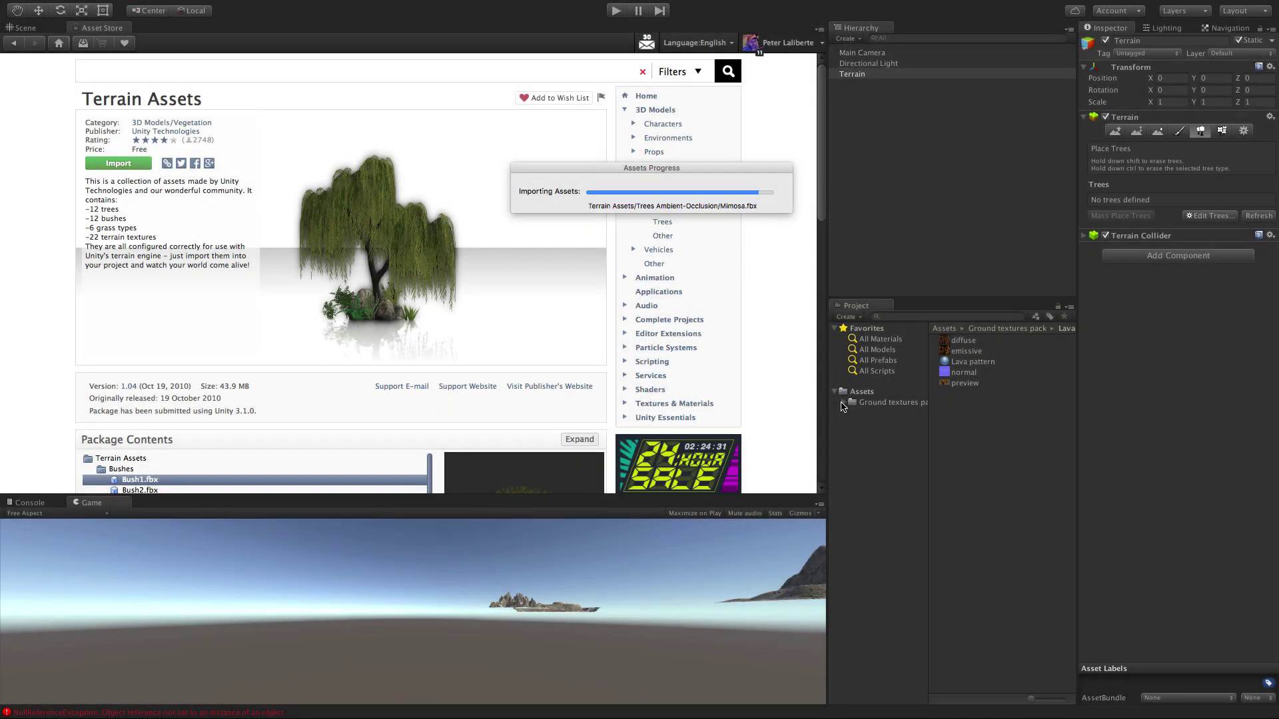
Return to the Scene view and examine the subfolders of the imported Terrain Assets folder.
{"action": "left_click", "coordinate": [25, 28]}
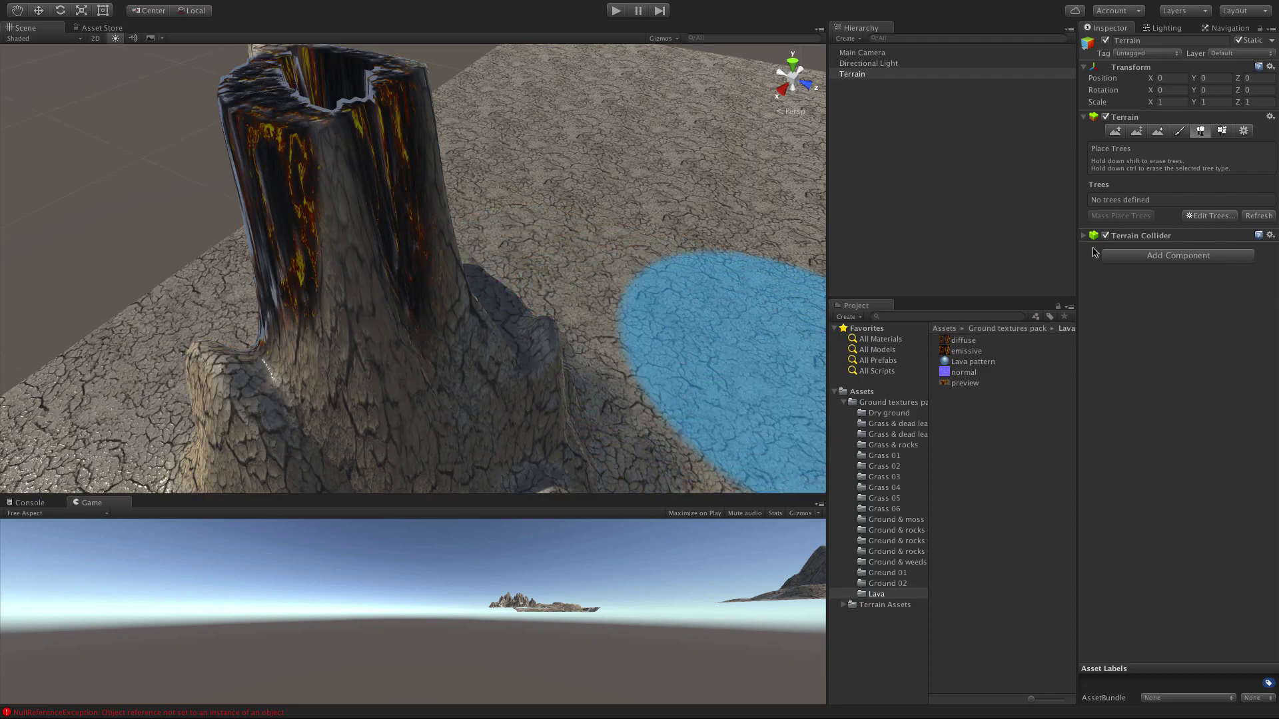
{"action": "left_click", "coordinate": [844, 403]}
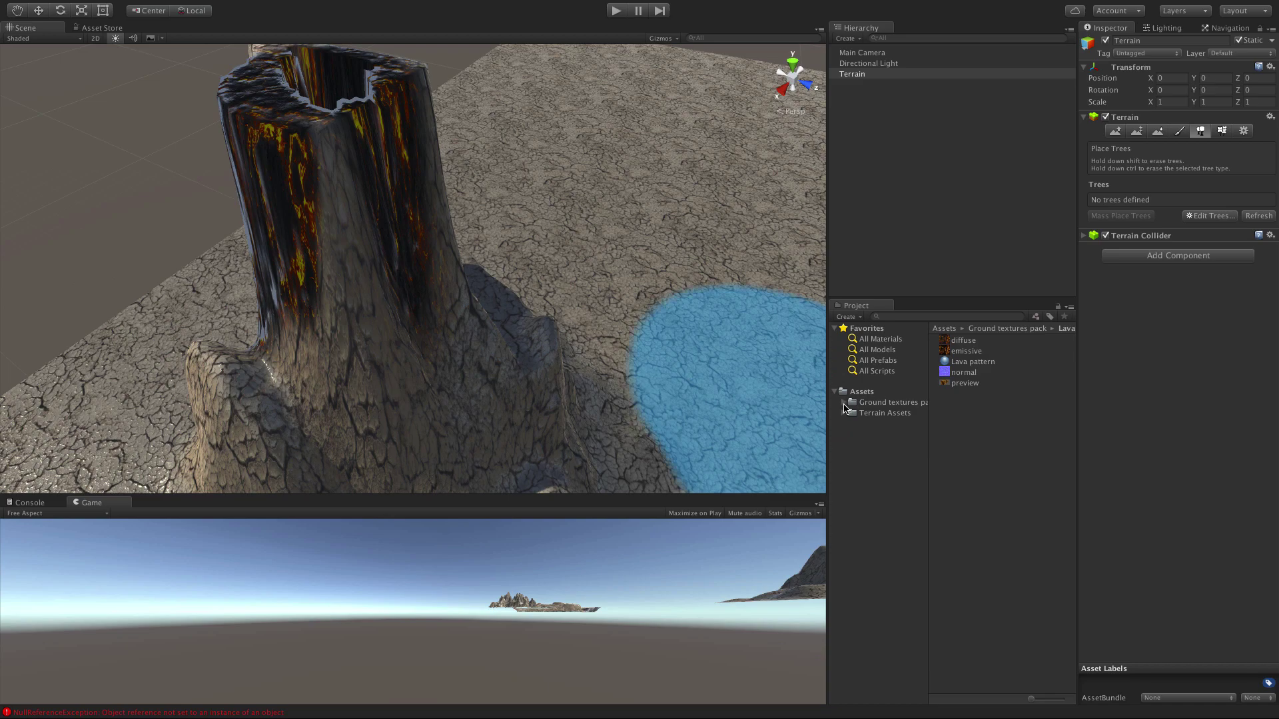
{"action": "left_click", "coordinate": [844, 413]}
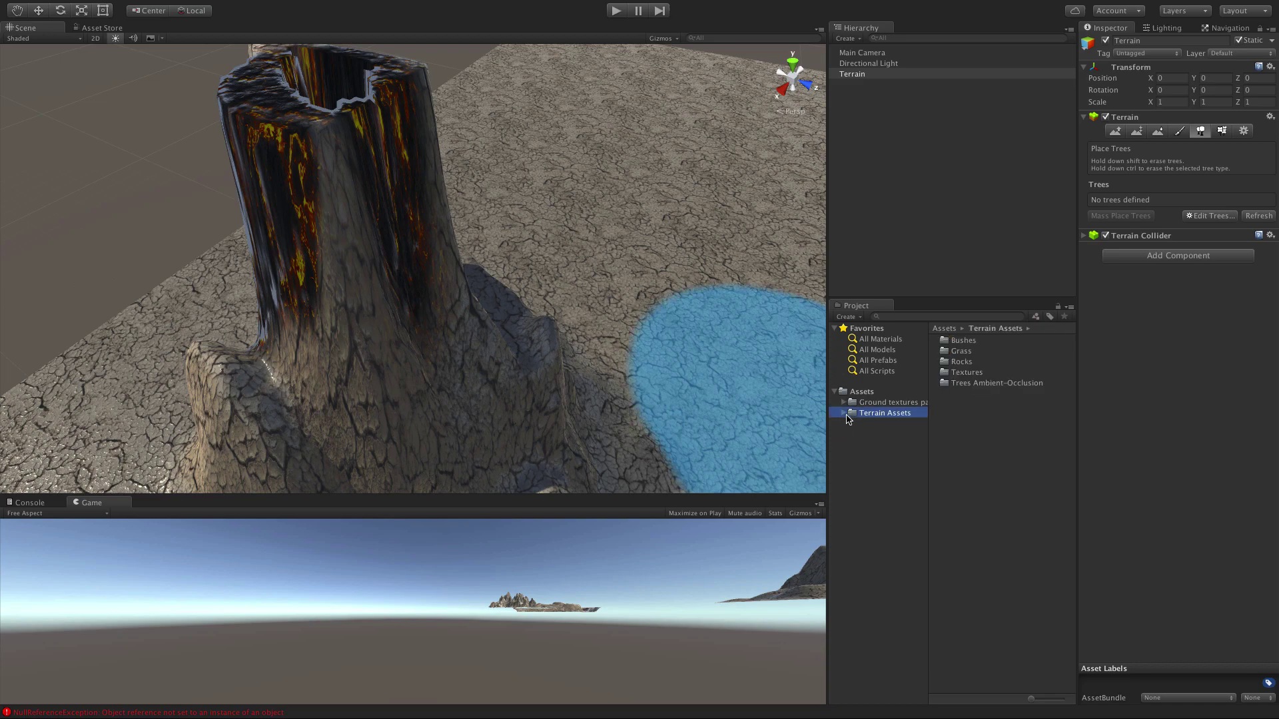
{"action": "left_click", "coordinate": [979, 343]}
{"action": "left_click", "coordinate": [973, 353]}
{"action": "left_click", "coordinate": [977, 362]}
{"action": "left_click", "coordinate": [983, 373]}
{"action": "left_click", "coordinate": [1005, 384]}
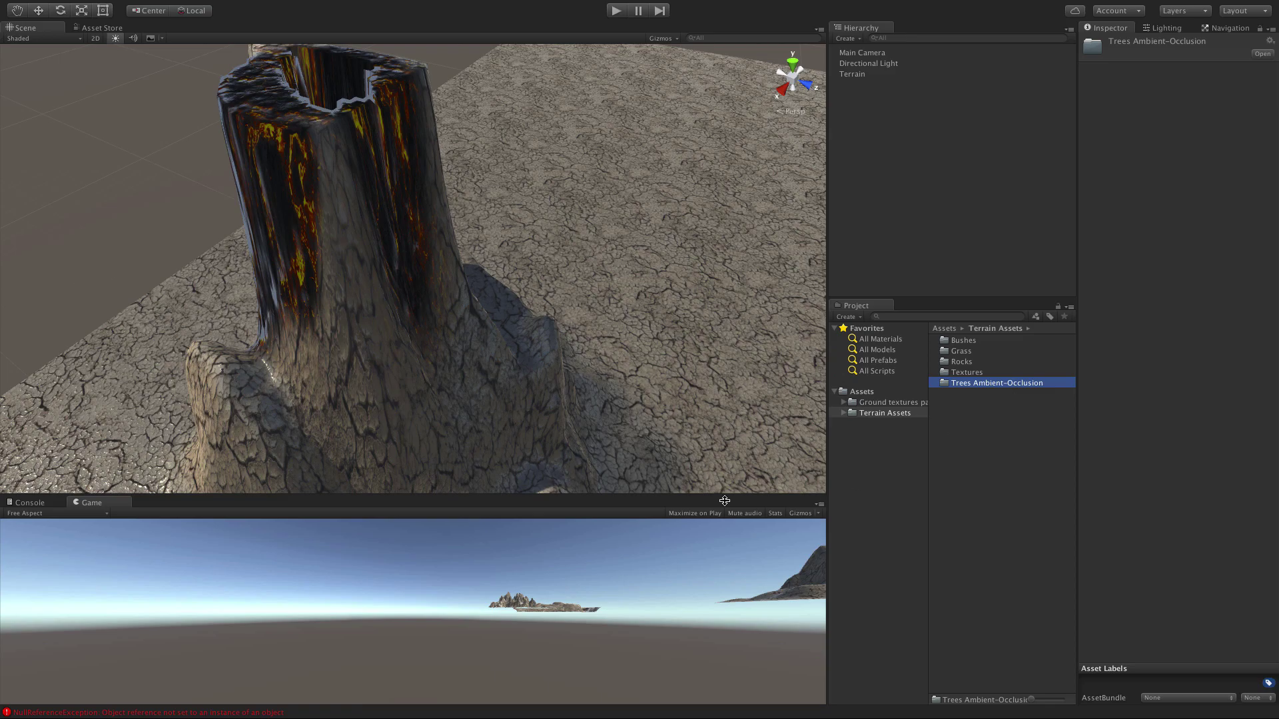
Reselect the Terrain and open the Add Tree dialog over an empty, flat part of the terrain.
{"action": "left_click_drag", "start_coordinate": [596, 363], "coordinate": [476, 300], "text": "alt"}
{"action": "scroll", "coordinate": [613, 340], "scroll_direction": "up", "scroll_amount": 2}
{"action": "scroll", "coordinate": [613, 340], "scroll_direction": "down", "scroll_amount": 6}
{"action": "middle_click_drag", "start_coordinate": [614, 339], "coordinate": [135, 143]}
{"action": "middle_click_drag", "start_coordinate": [680, 354], "coordinate": [542, 385]}
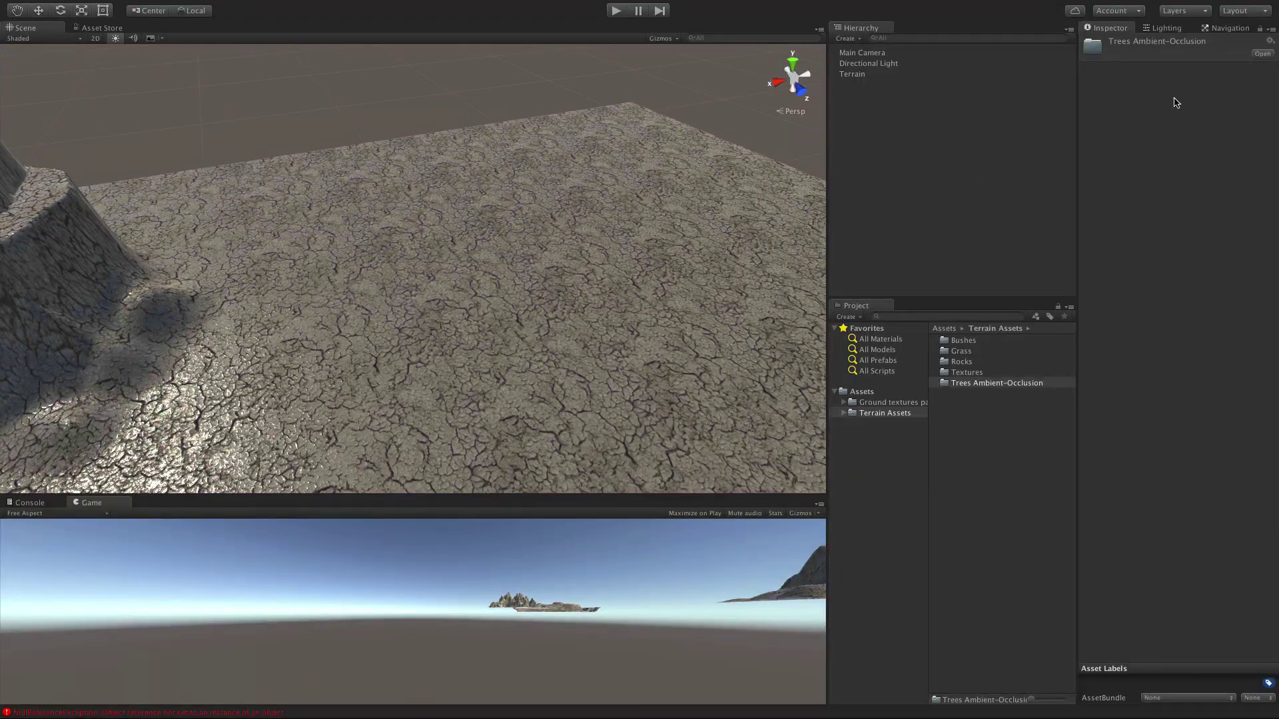
{"action": "left_click", "coordinate": [869, 75]}
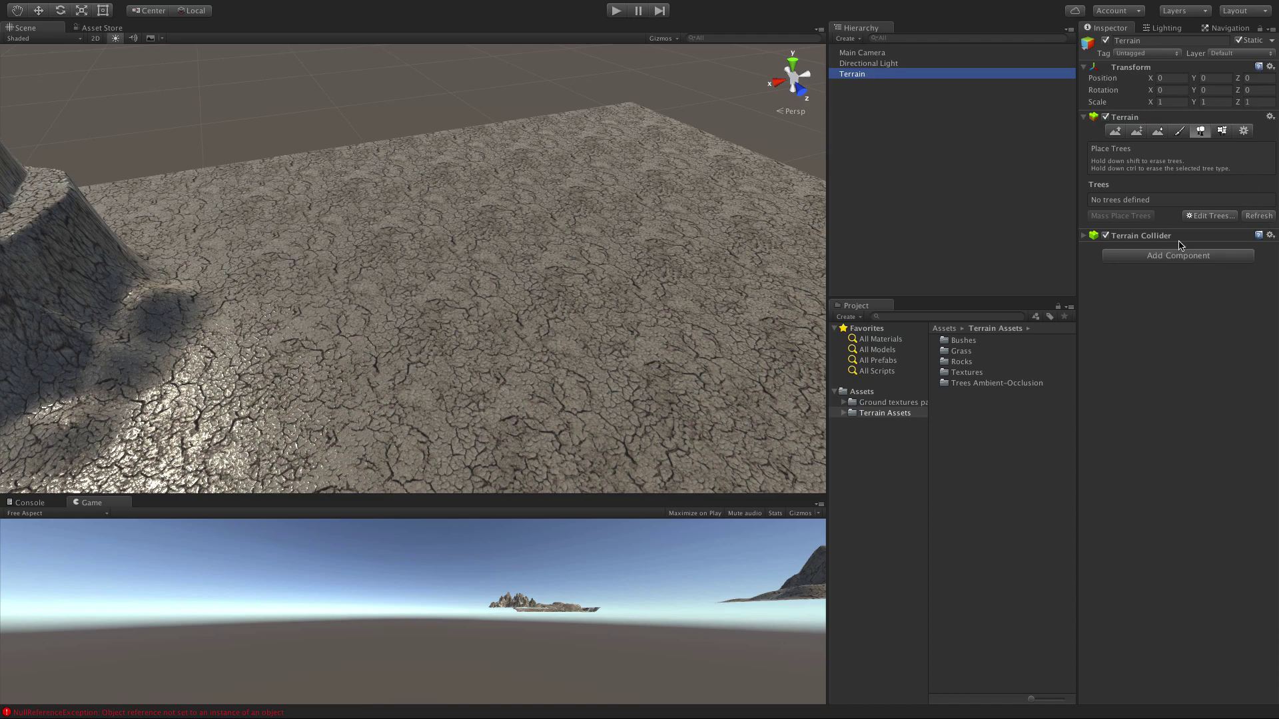
{"action": "left_click", "coordinate": [1214, 218]}
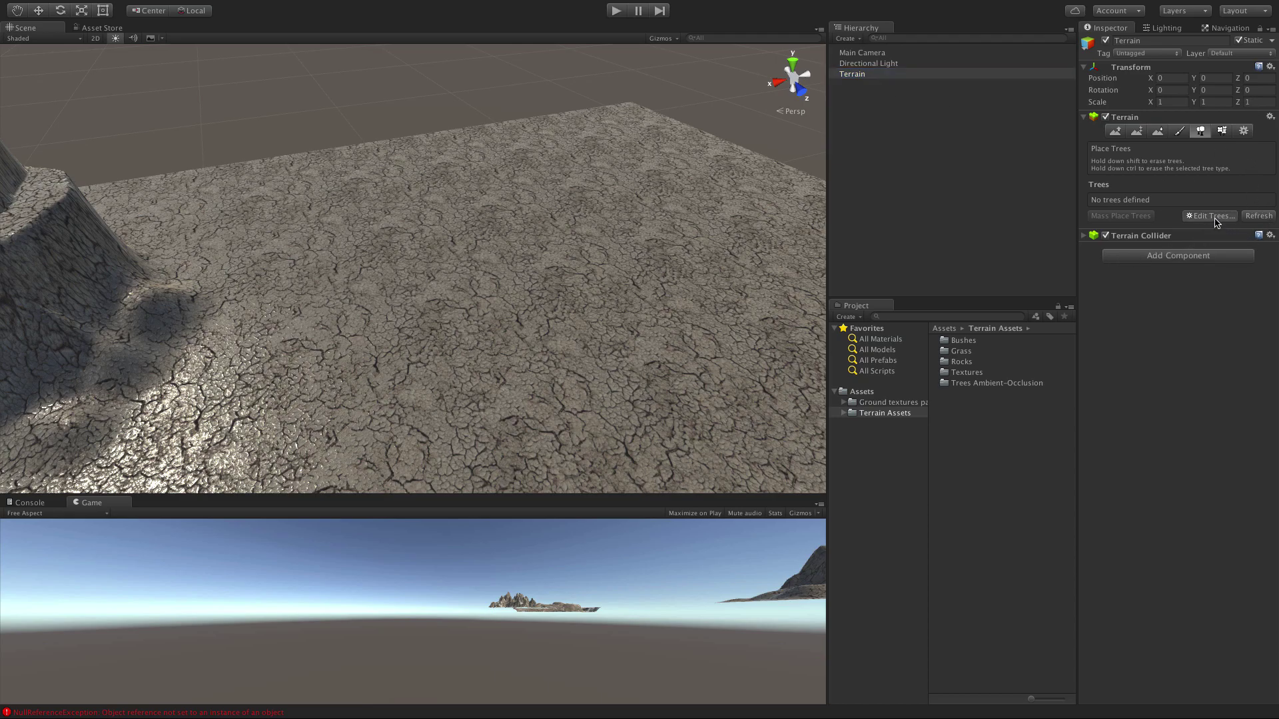
{"action": "left_click", "coordinate": [1212, 223]}
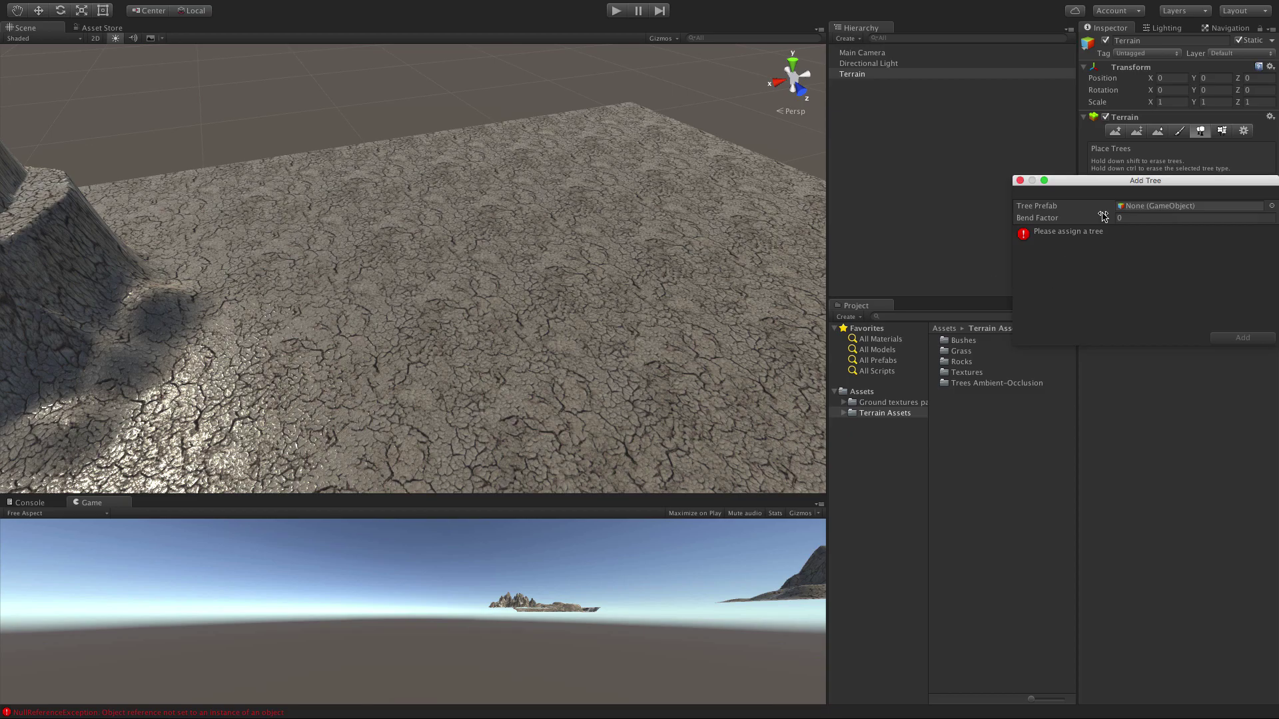
{"action": "left_click_drag", "start_coordinate": [1131, 184], "coordinate": [508, 237]}
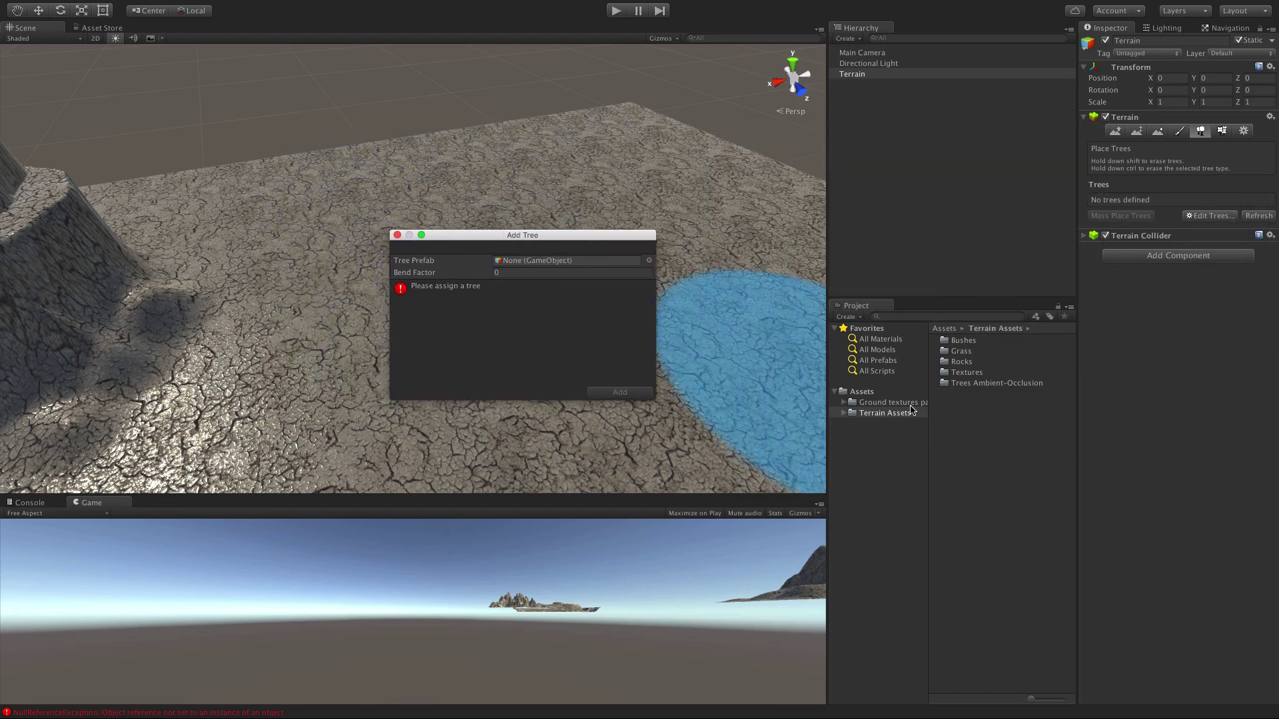
Assign Willow from the Trees Ambient-Occlusion folder as the tree prefab and look over the other available prefabs.
{"action": "double_click", "coordinate": [984, 385]}
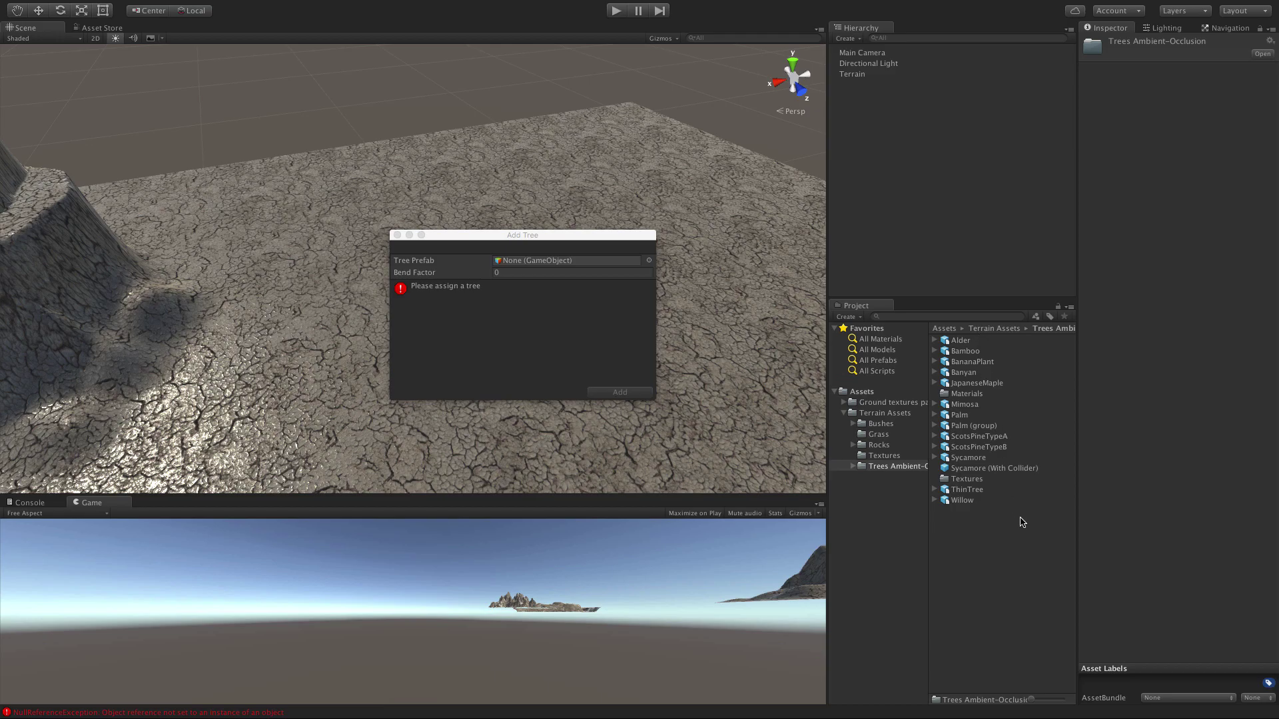
{"action": "left_click_drag", "start_coordinate": [962, 500], "coordinate": [567, 264]}
{"action": "left_click", "coordinate": [648, 261]}
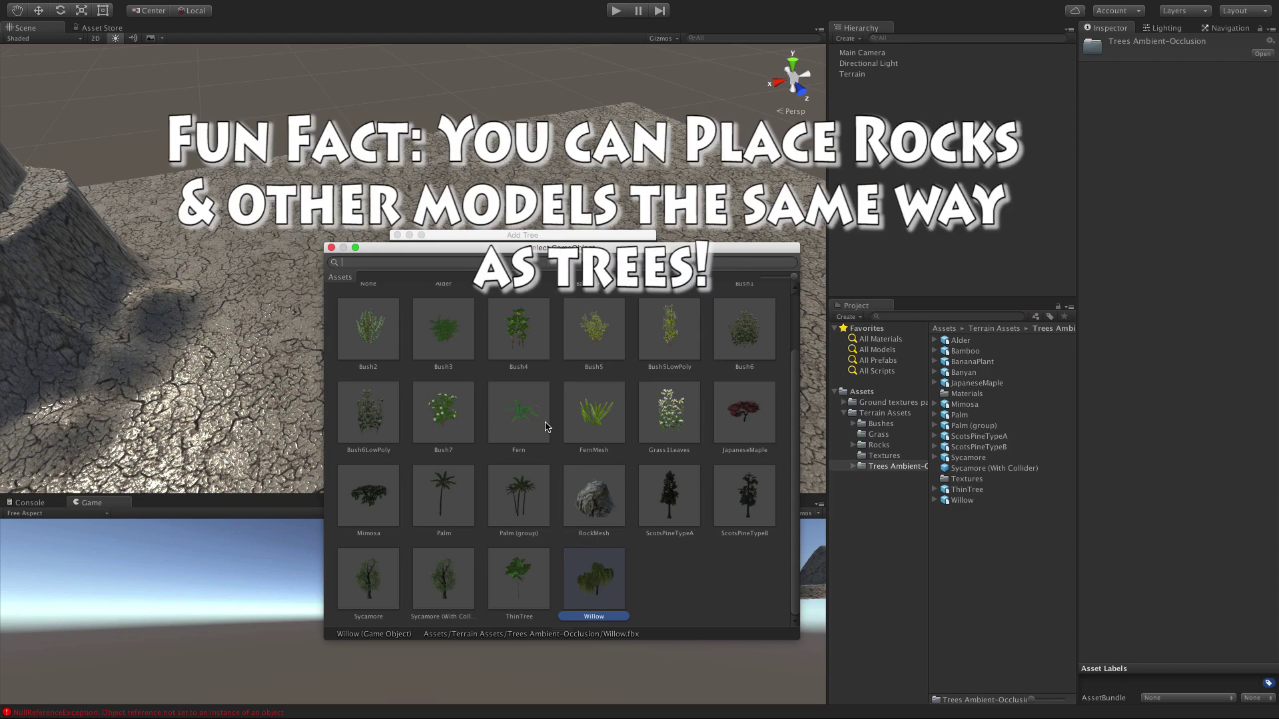
{"action": "left_click", "coordinate": [332, 248]}
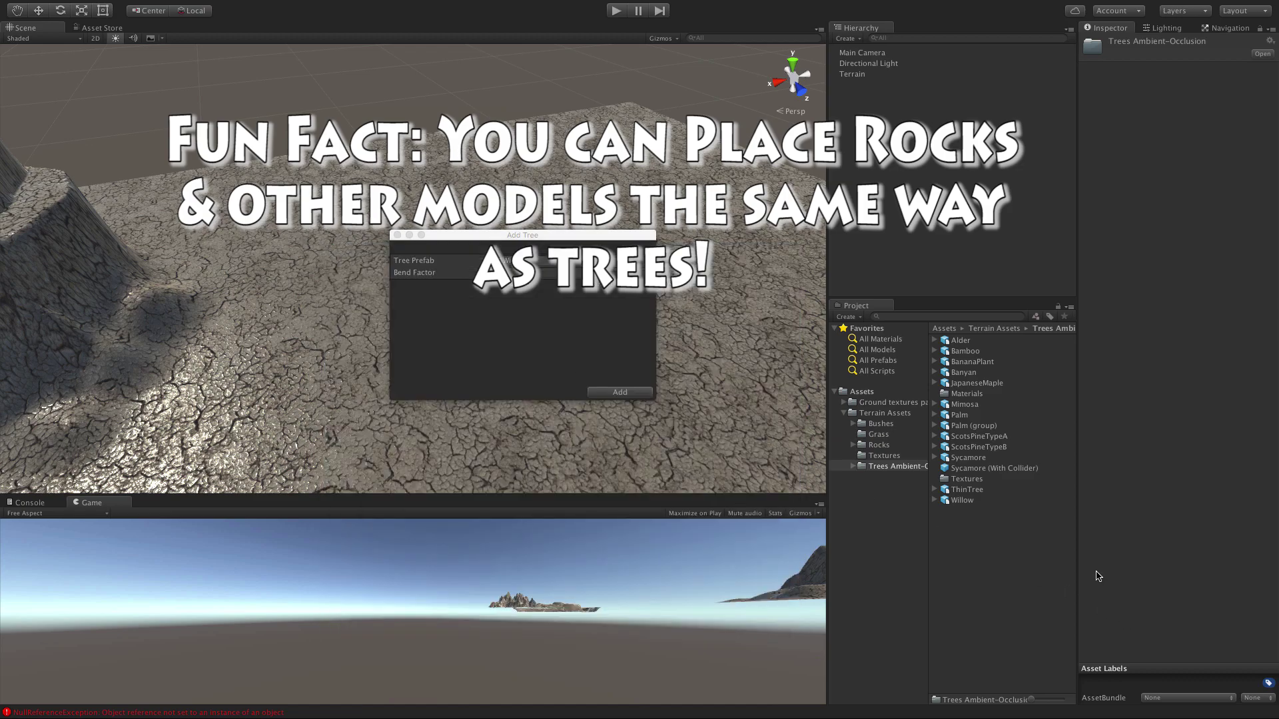
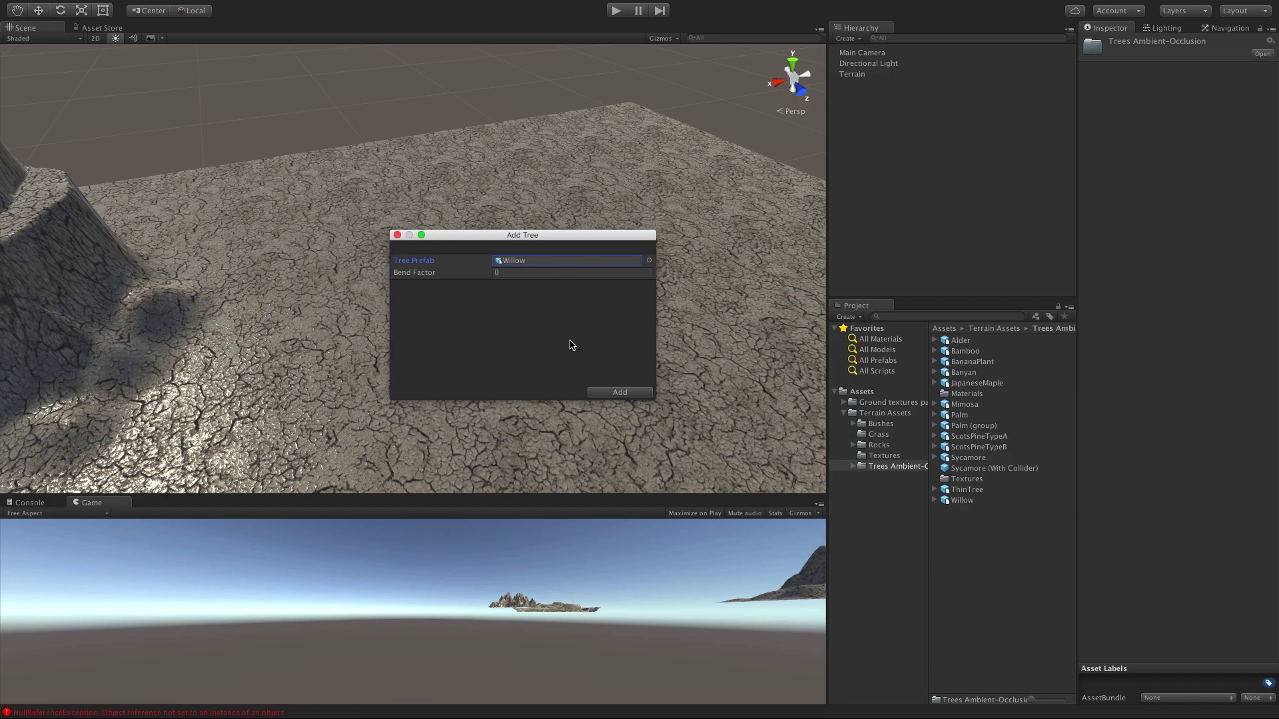
Add the Willow prefab to the terrain's tree types and refresh the tree list on the reselected Terrain.
{"action": "left_click", "coordinate": [619, 393]}
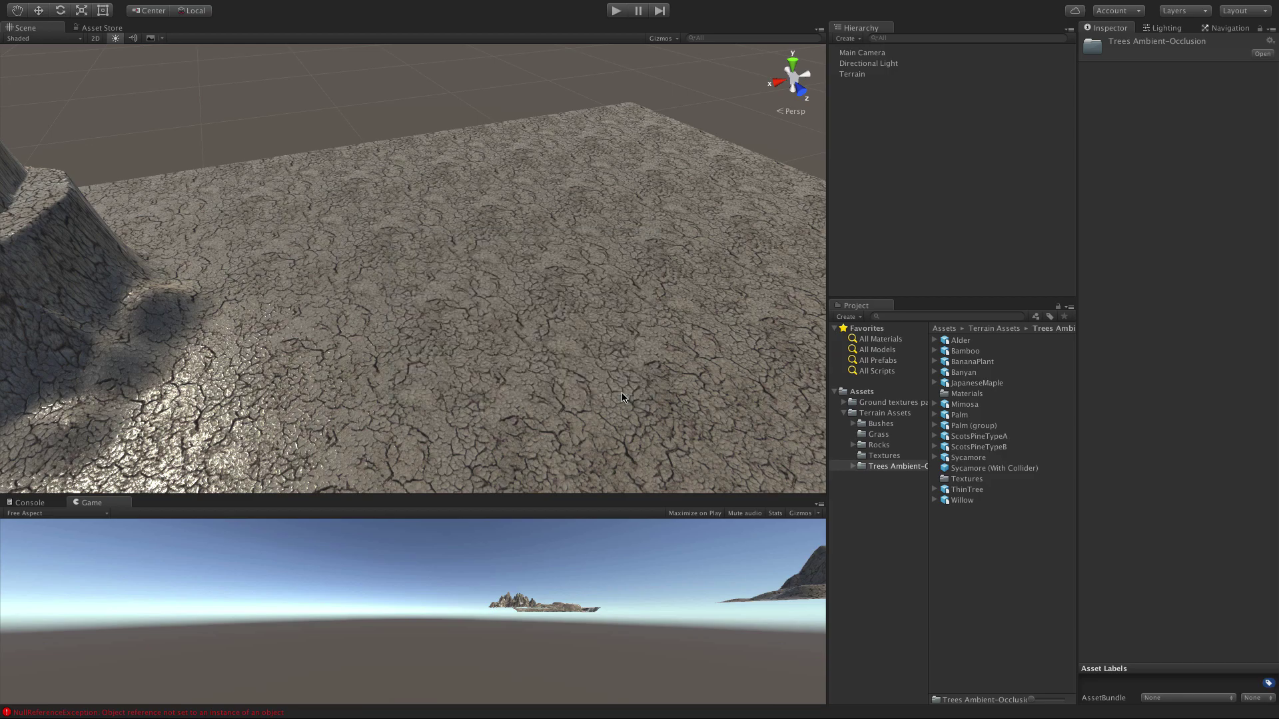
{"action": "left_click", "coordinate": [885, 73]}
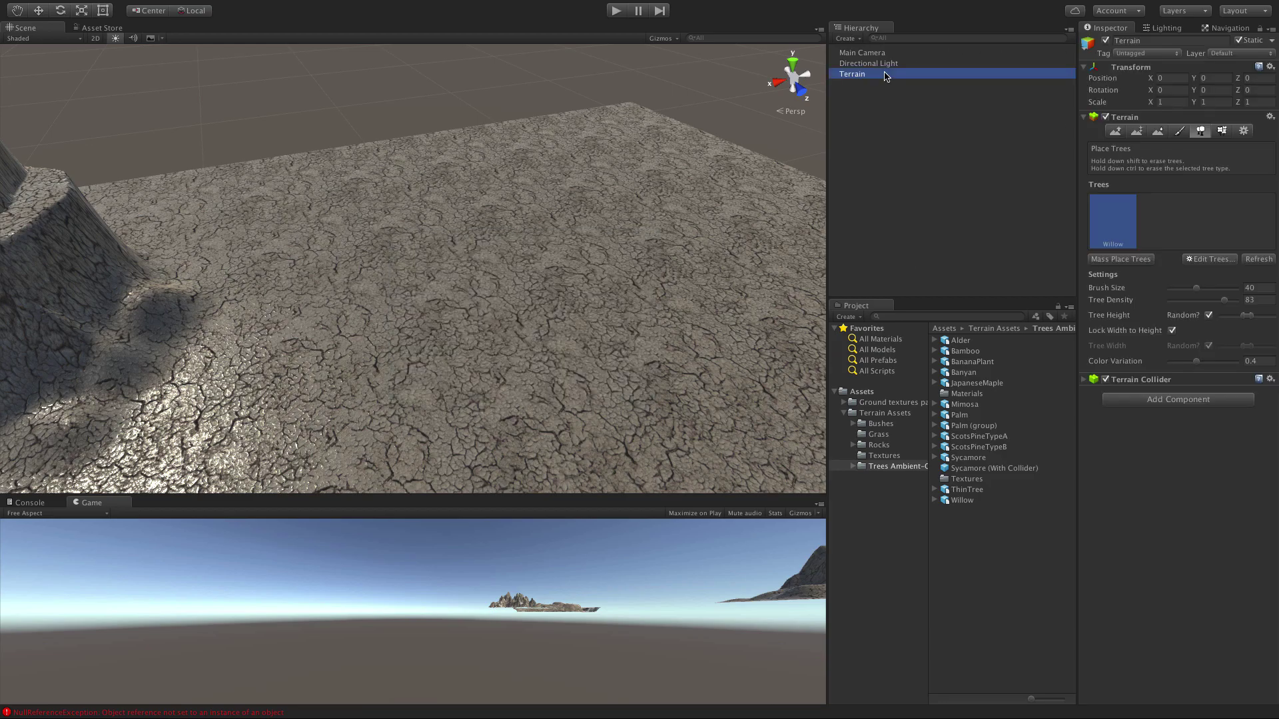
{"action": "left_click", "coordinate": [1130, 243]}
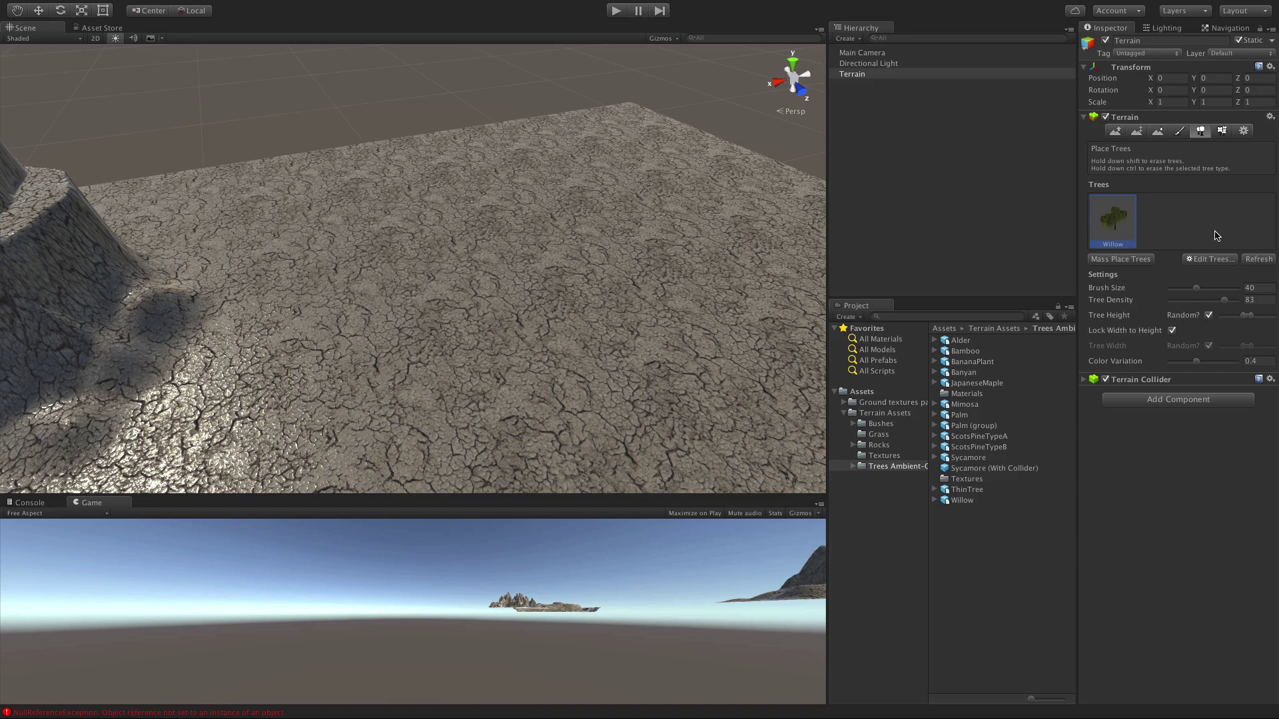
{"action": "left_click", "coordinate": [1222, 260]}
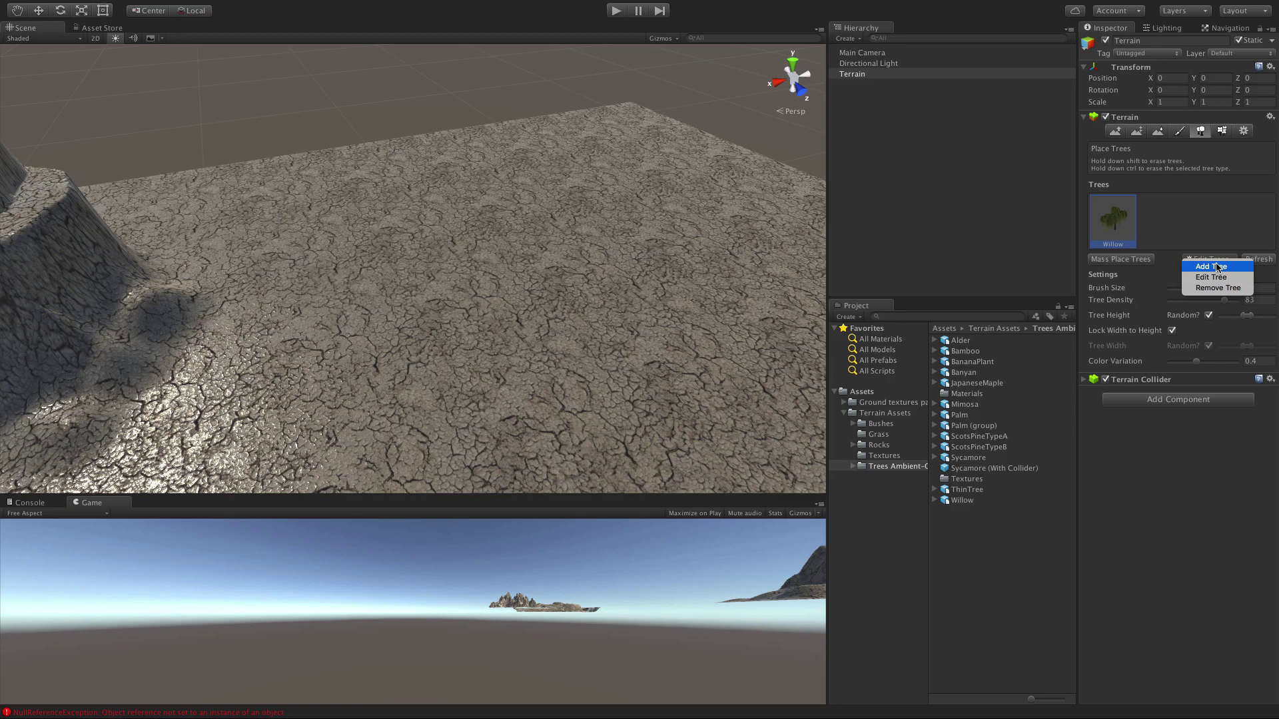
{"action": "left_click", "coordinate": [1249, 244]}
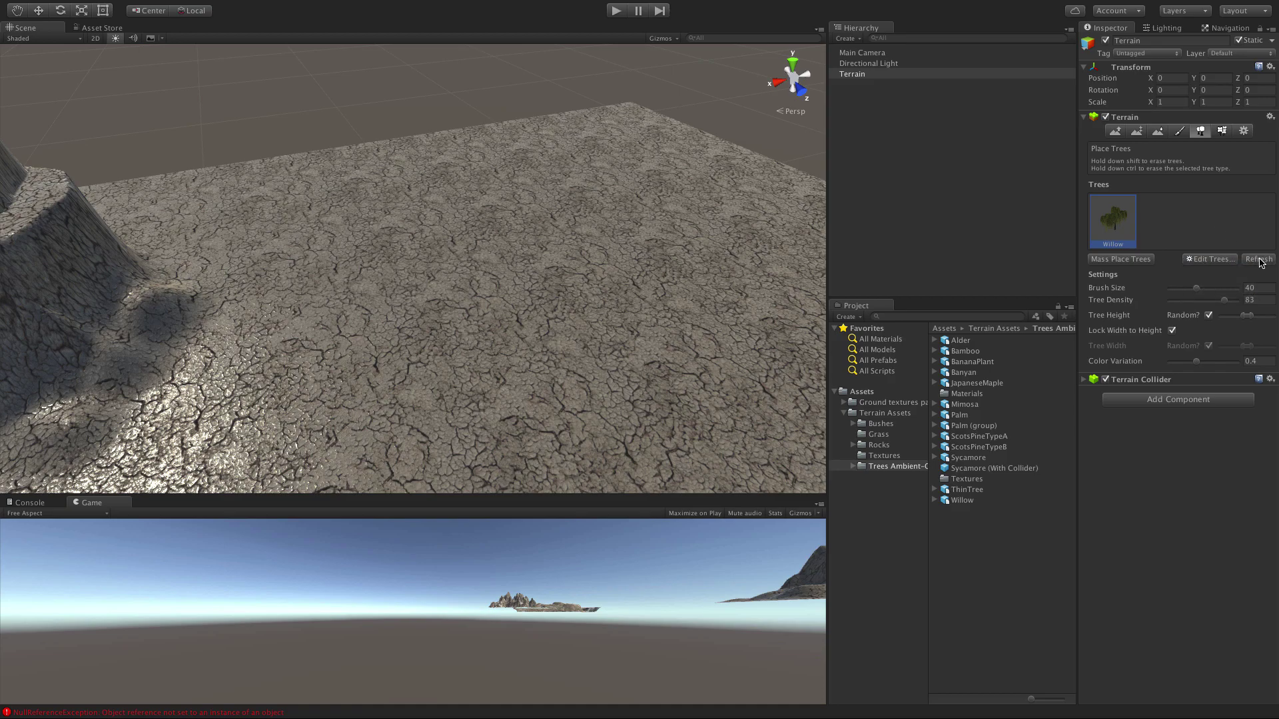
{"action": "left_click", "coordinate": [1260, 260]}
{"action": "left_click", "coordinate": [1259, 260]}
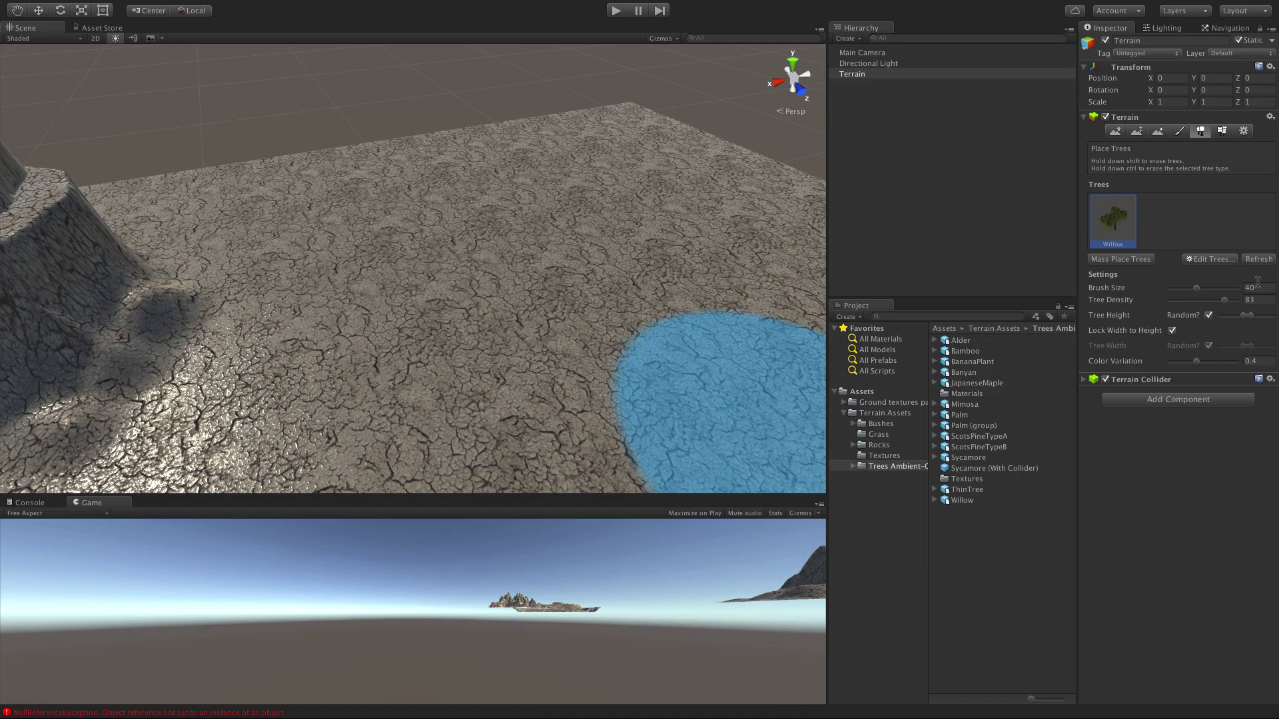
Preview the JapaneseMaple model at a larger size and add it as a second terrain tree type.
{"action": "left_click", "coordinate": [1231, 260]}
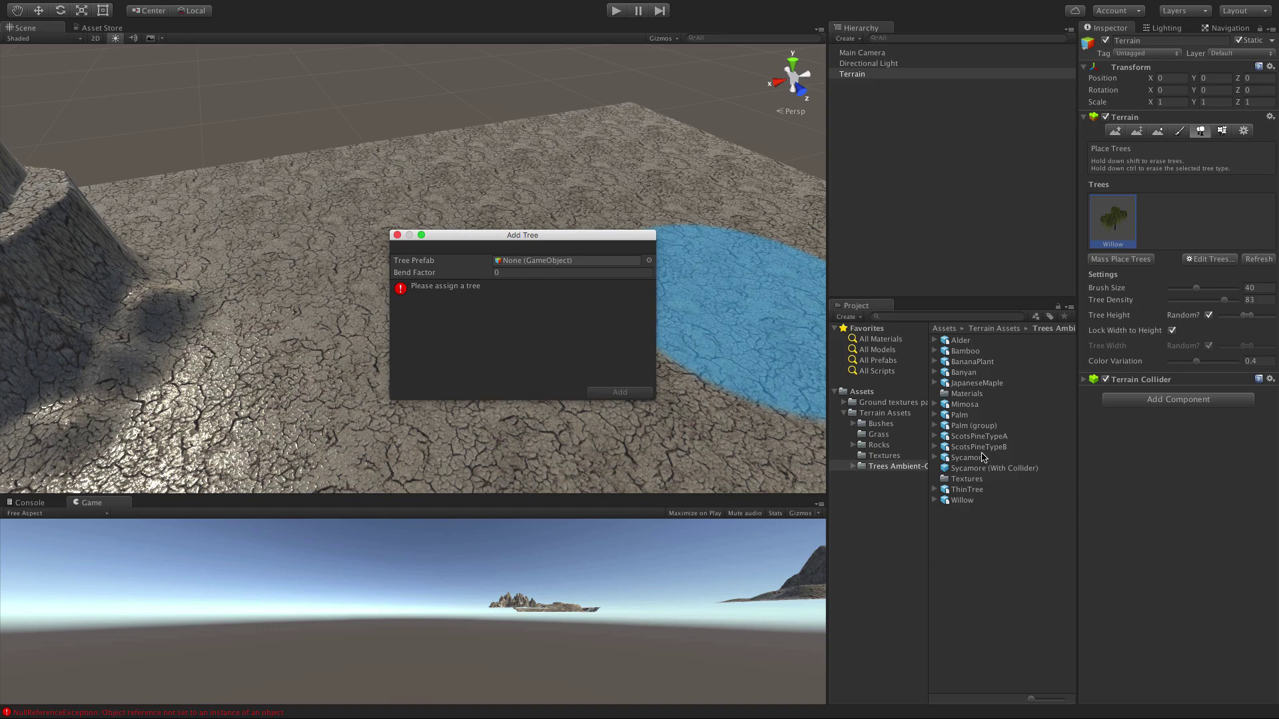
{"action": "left_click", "coordinate": [978, 384]}
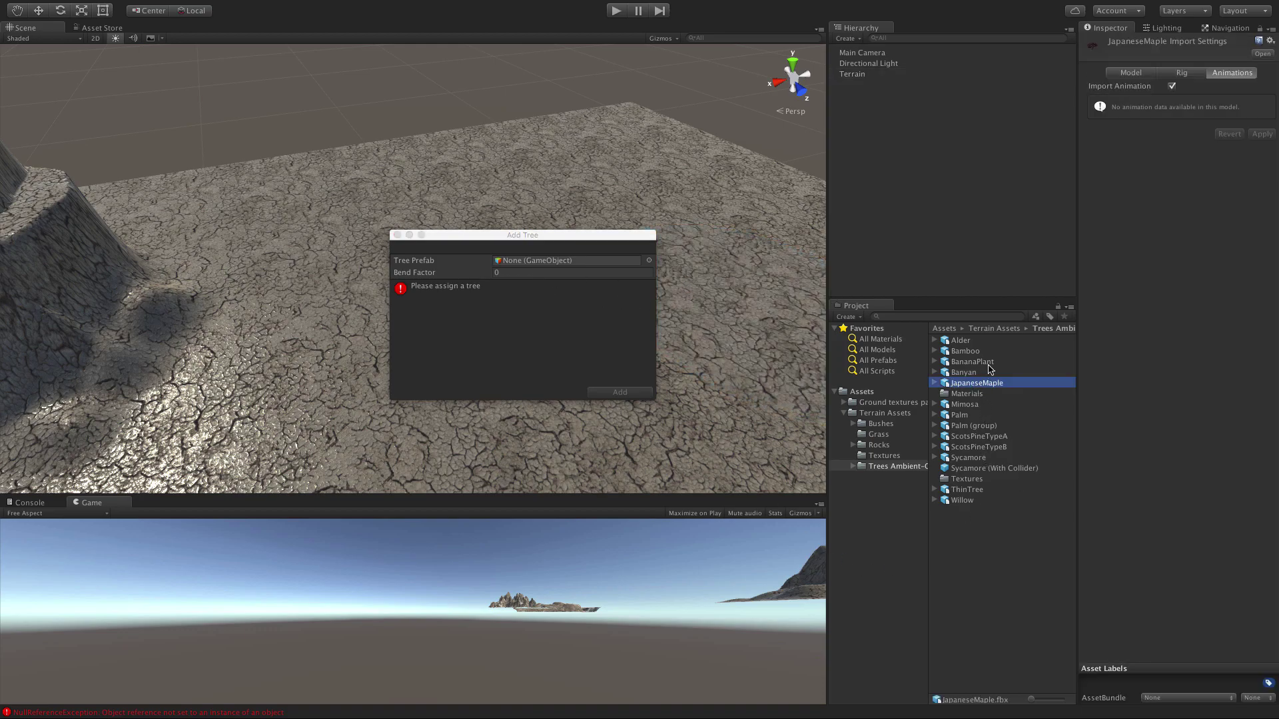
{"action": "left_click", "coordinate": [1128, 75]}
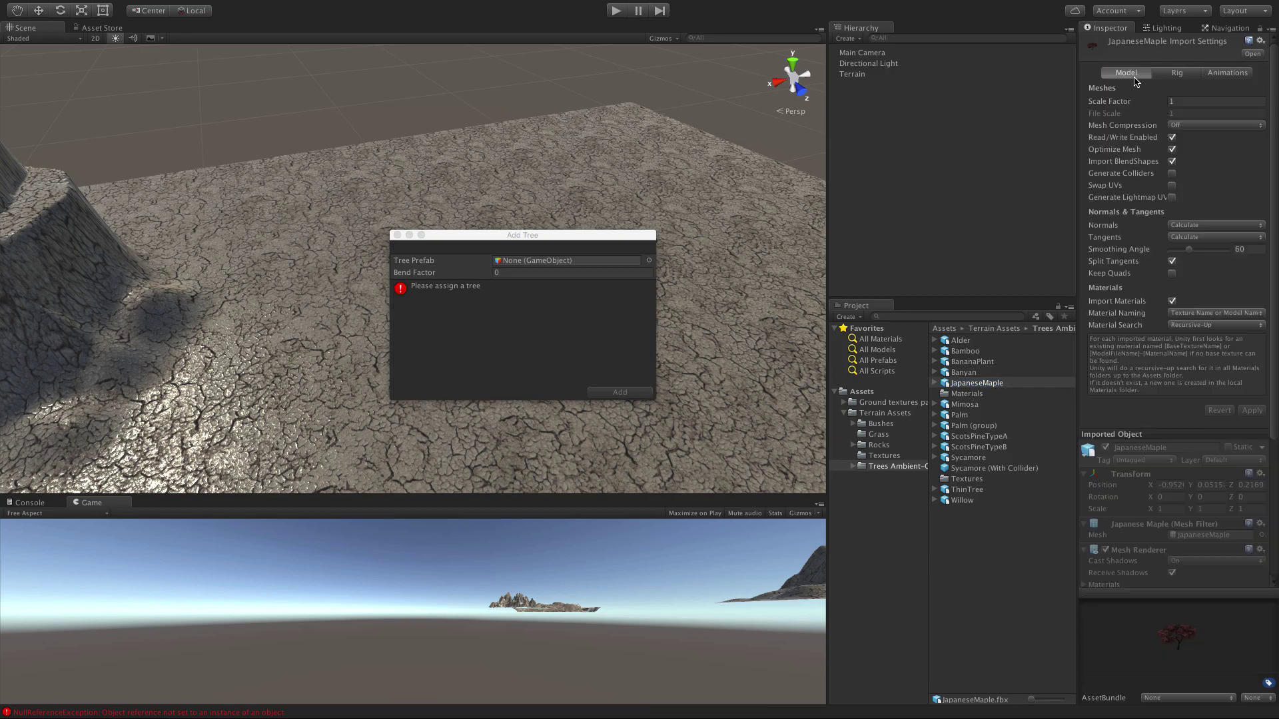
{"action": "left_click", "coordinate": [1214, 596]}
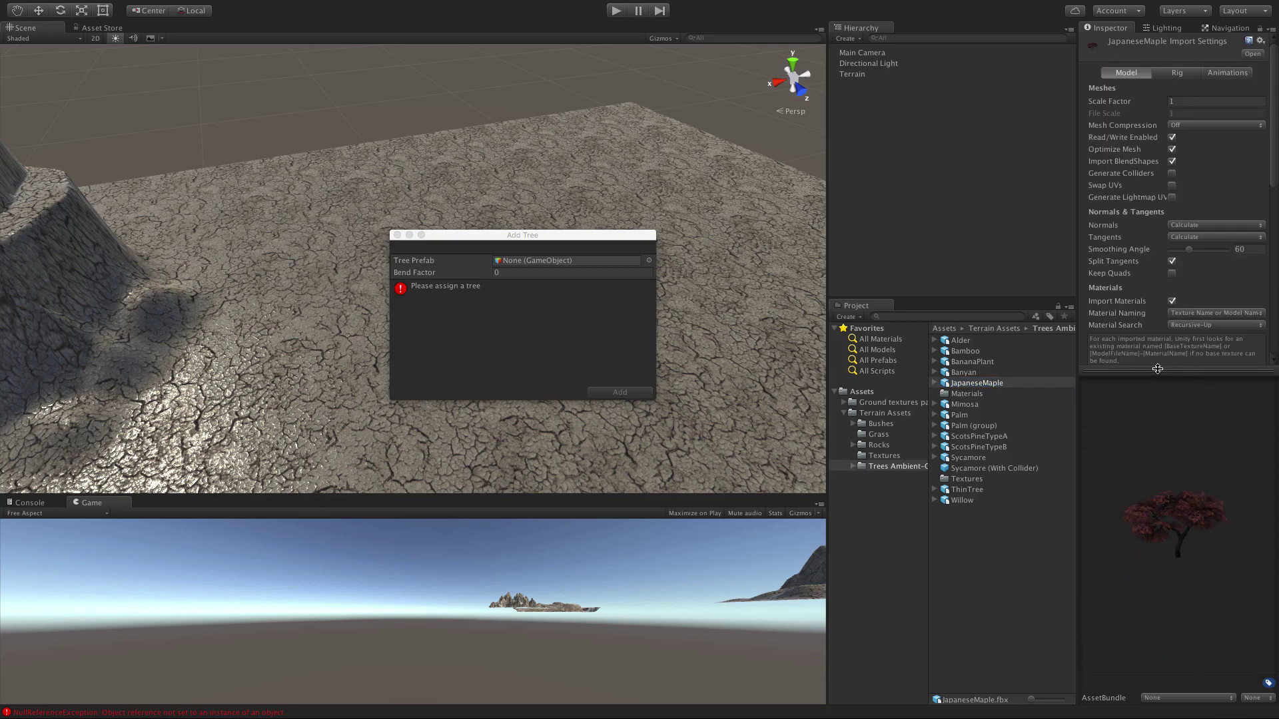
{"action": "left_click_drag", "start_coordinate": [951, 383], "coordinate": [534, 265]}
{"action": "left_click", "coordinate": [619, 392]}
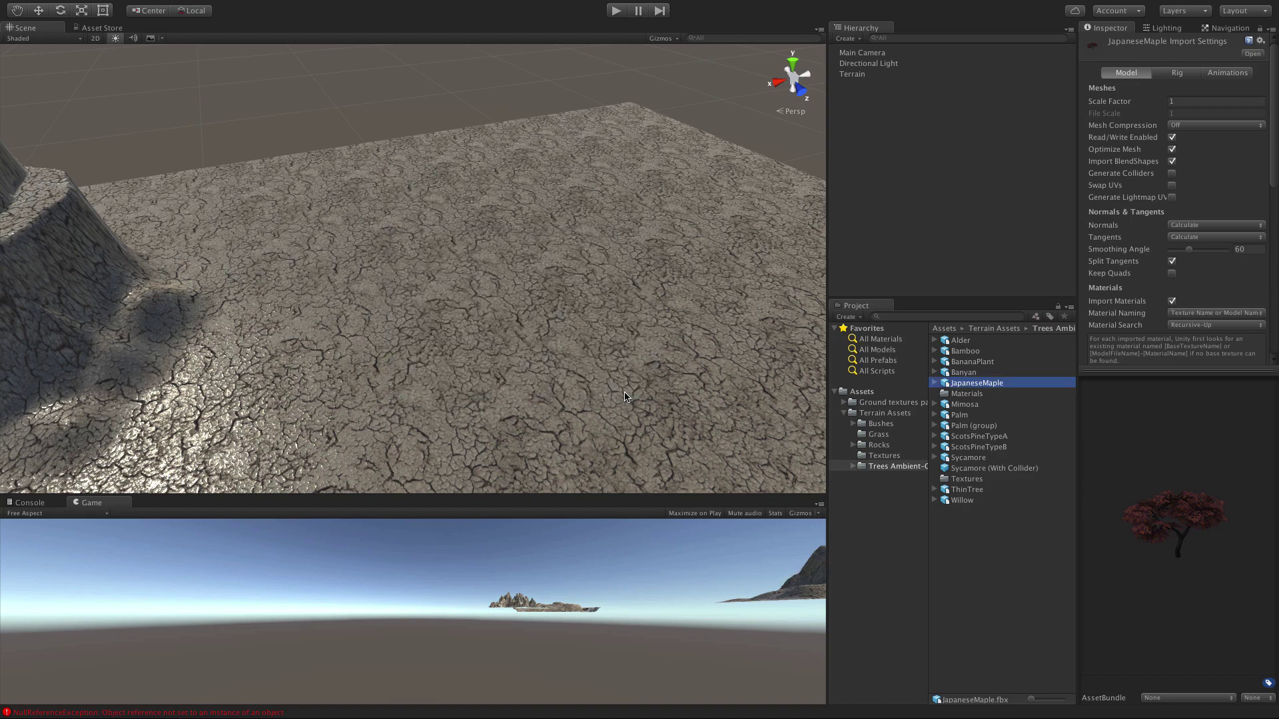
Add the Banyan prefab as a third terrain tree type and select it in the Terrain's tree list.
{"action": "left_click", "coordinate": [874, 74]}
{"action": "left_click", "coordinate": [1207, 259]}
{"action": "left_click", "coordinate": [1211, 267]}
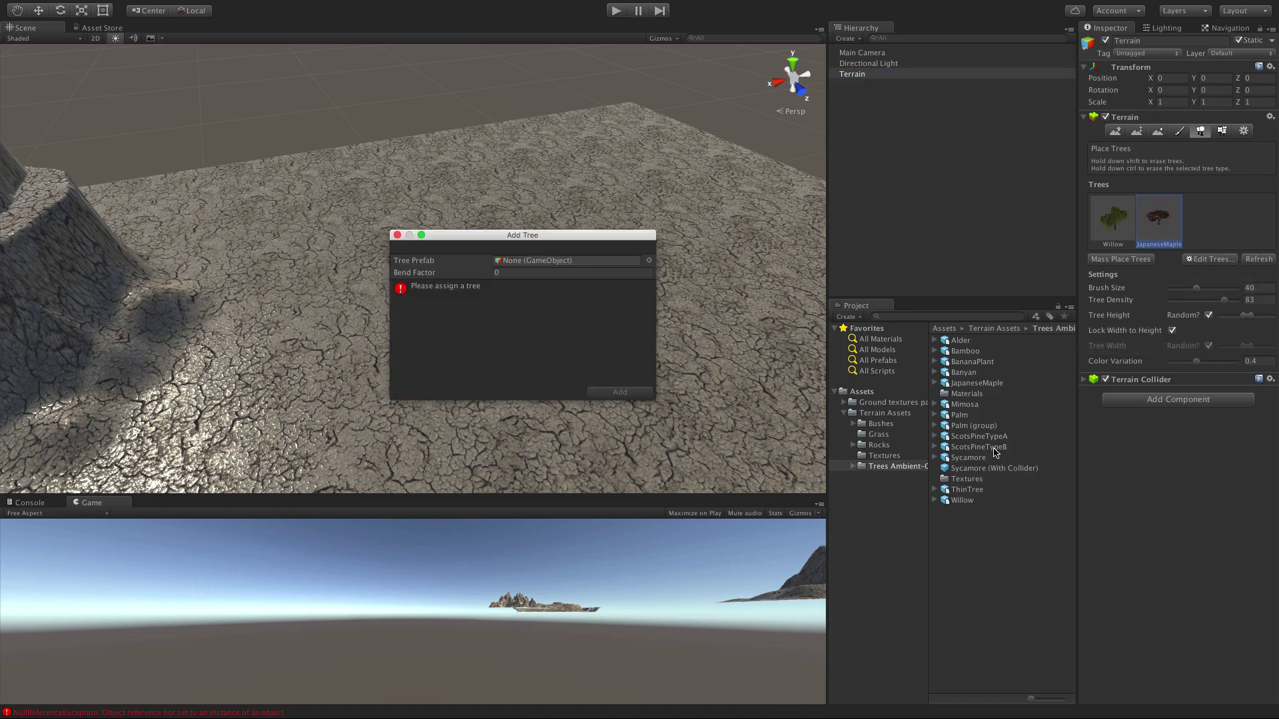
{"action": "left_click", "coordinate": [970, 374]}
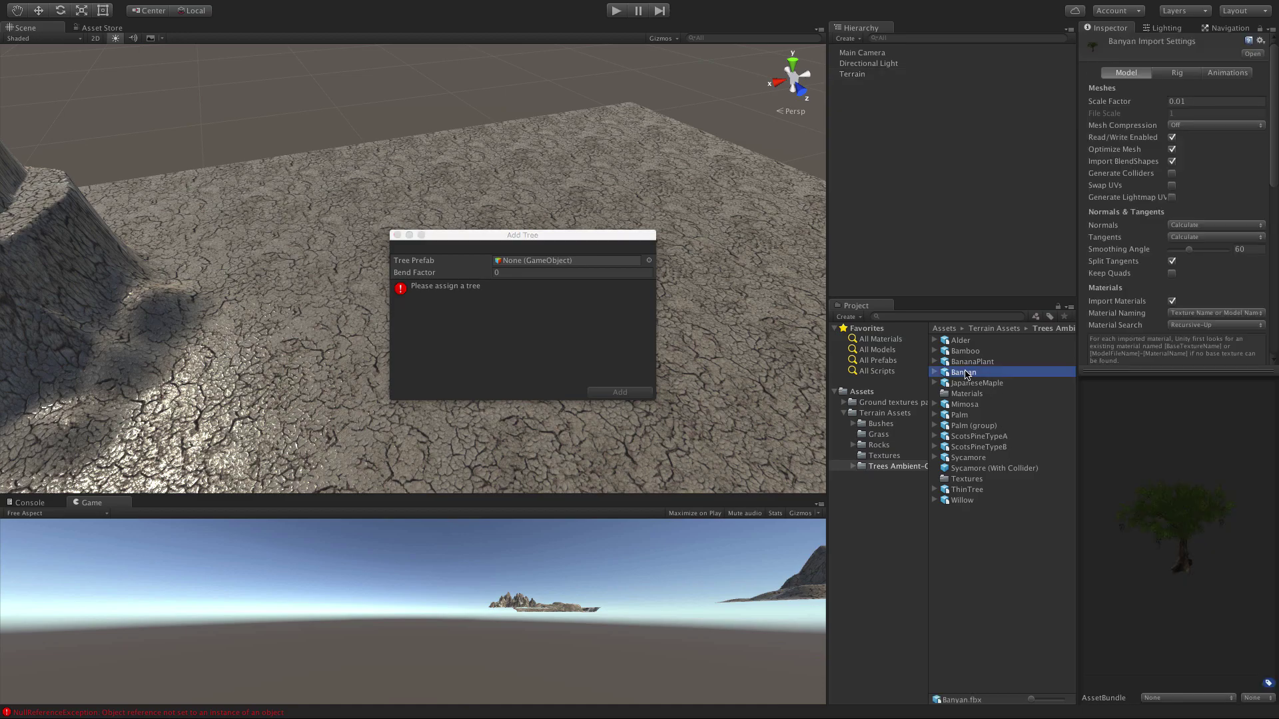
{"action": "left_click_drag", "start_coordinate": [967, 374], "coordinate": [532, 260]}
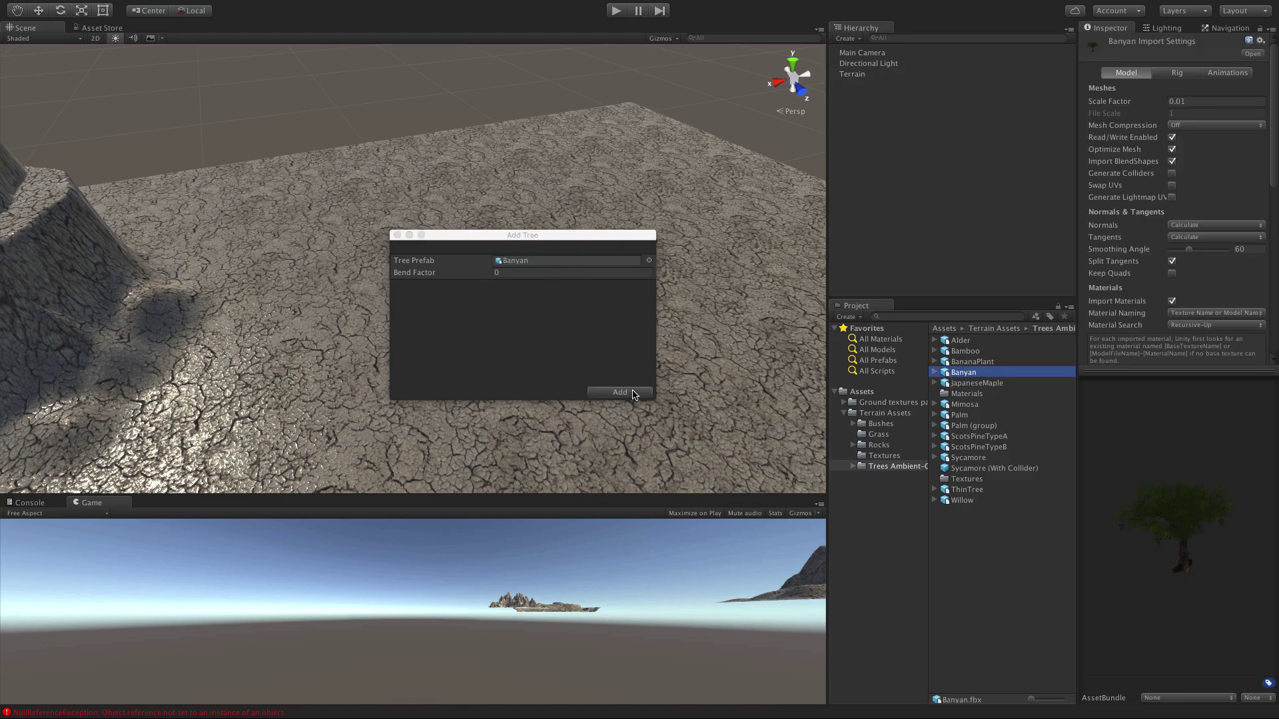
{"action": "left_click", "coordinate": [620, 392]}
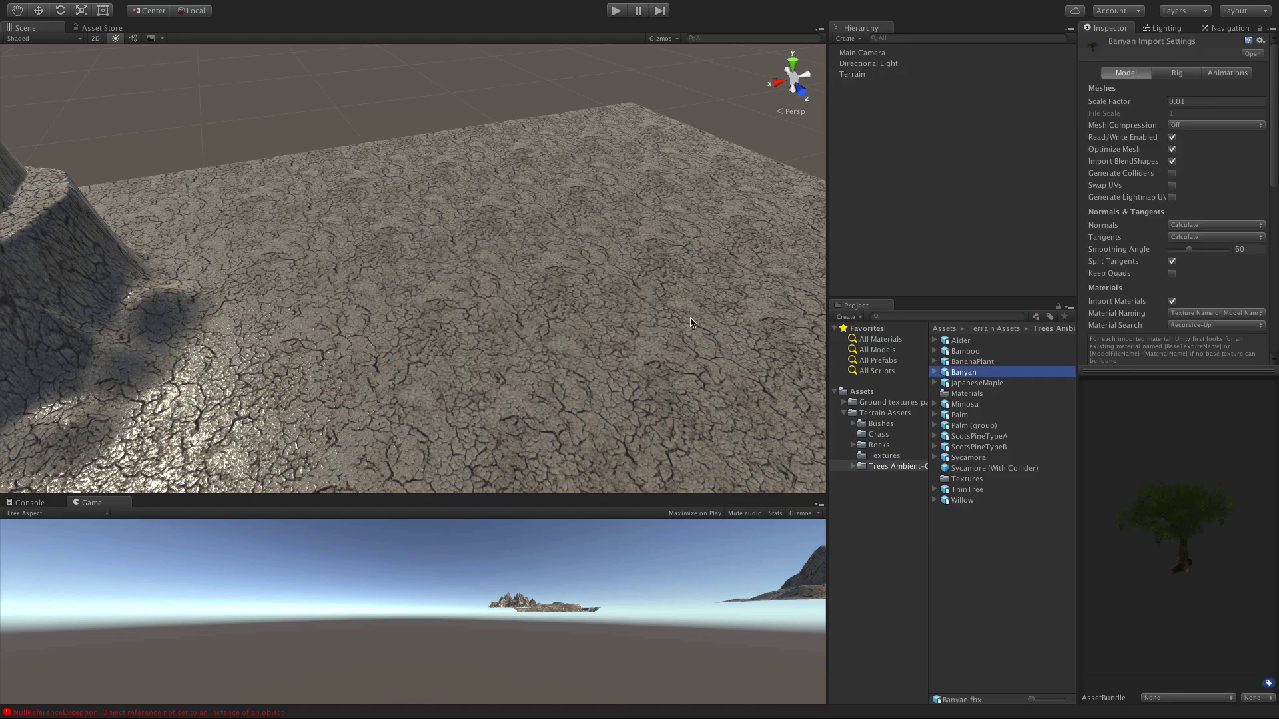
{"action": "left_click", "coordinate": [857, 80]}
{"action": "left_click", "coordinate": [854, 73]}
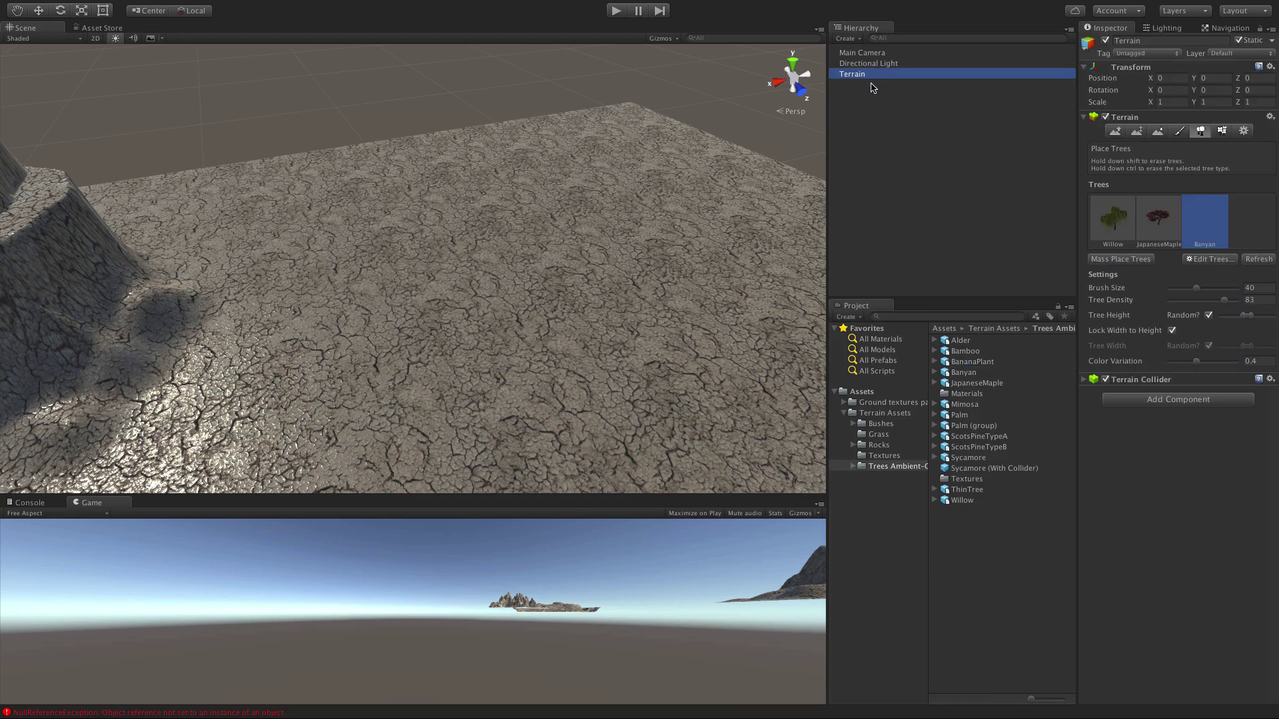
{"action": "left_click", "coordinate": [1221, 210]}
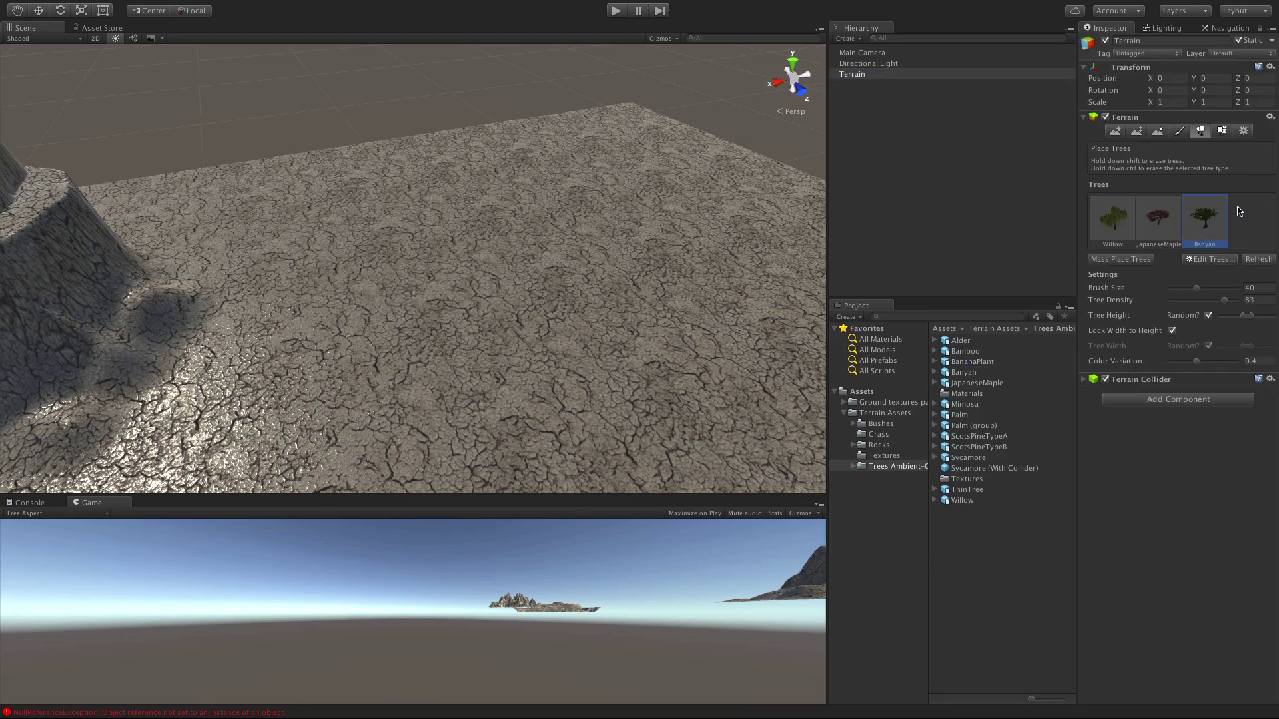
Select the Willow, place a dense test cluster on the flat ground and undo it.
{"action": "left_click", "coordinate": [1132, 225]}
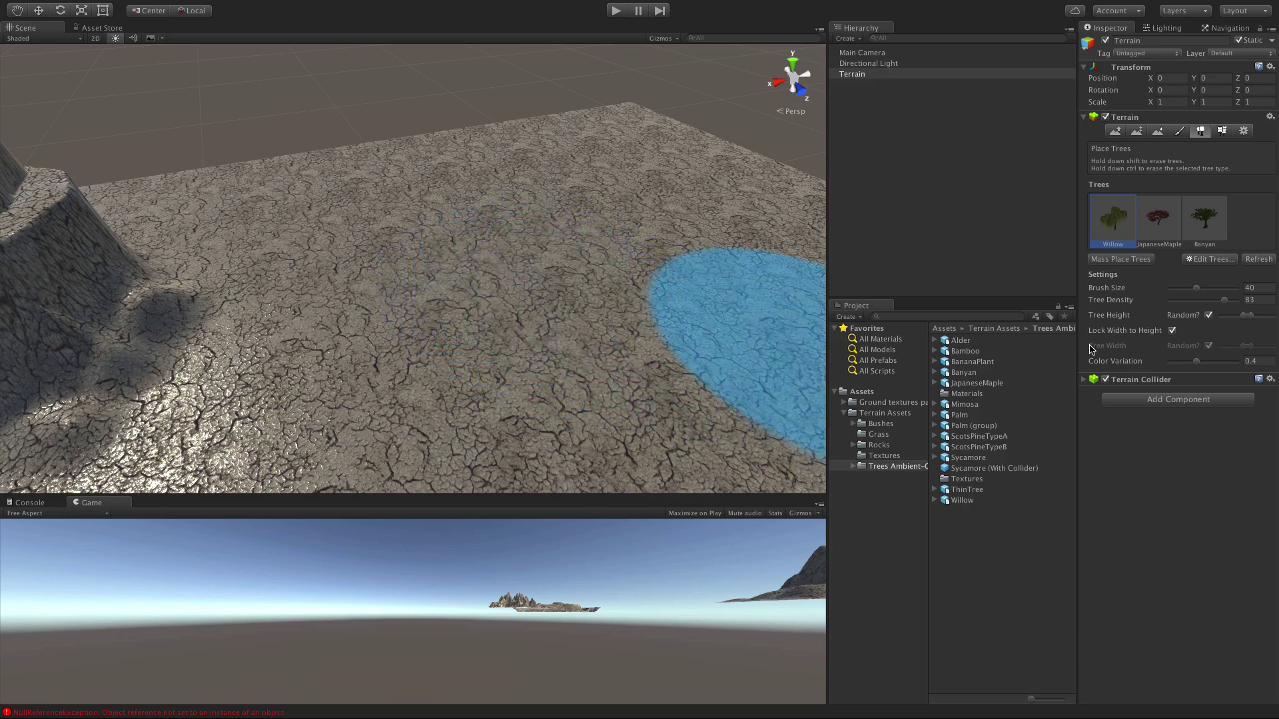
{"action": "left_click", "coordinate": [534, 297]}
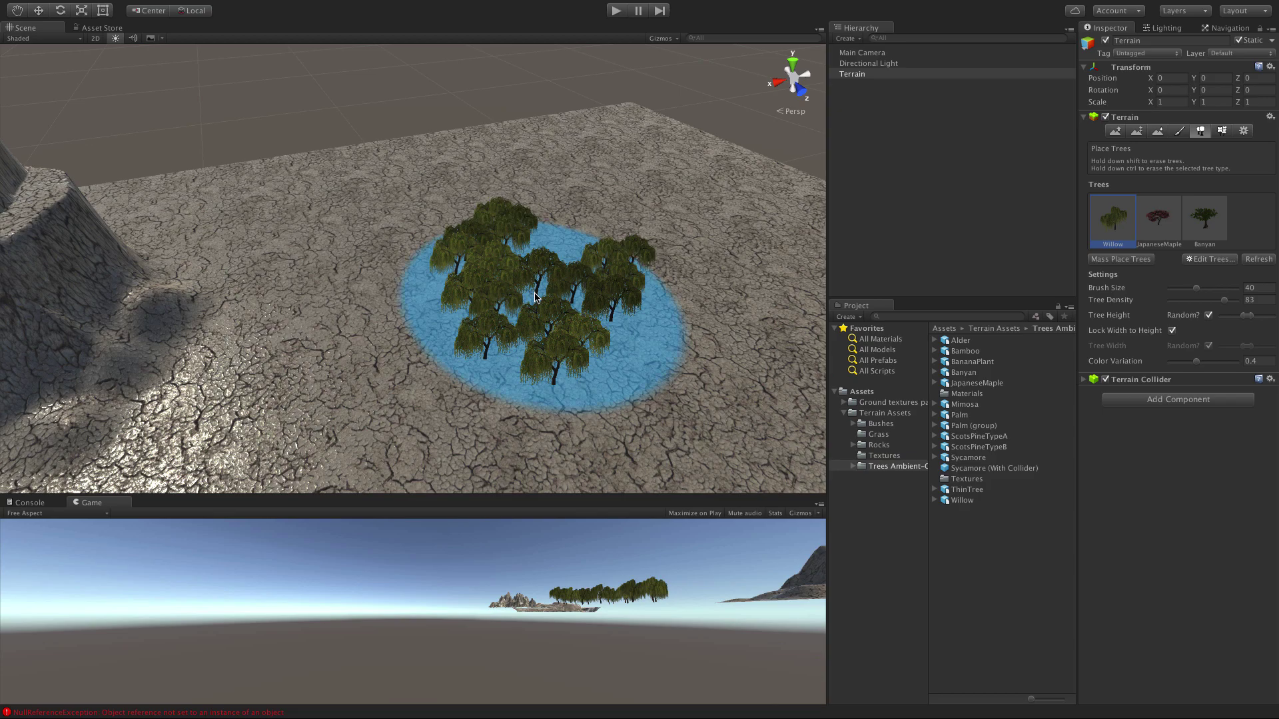
{"action": "key", "text": "super+z"}
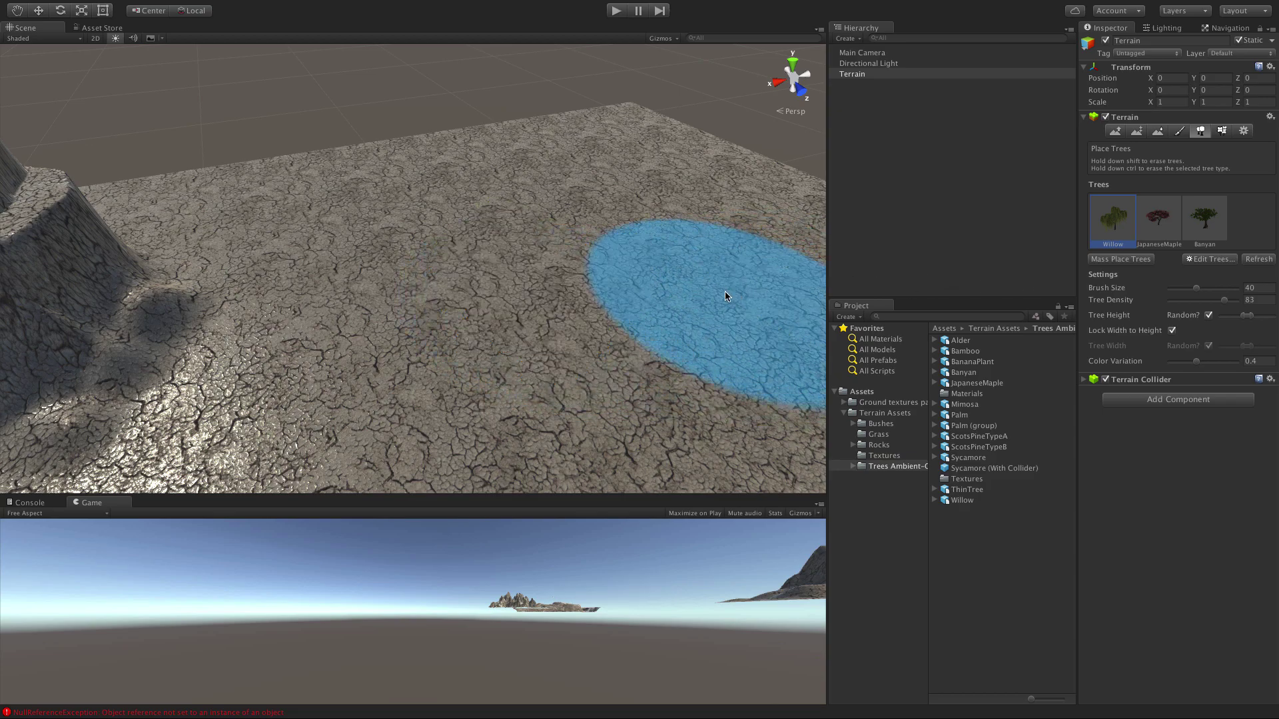
Set the tree density to 26, paint sparse test willows over the flat ground and undo them.
{"action": "left_click_drag", "start_coordinate": [1228, 301], "coordinate": [1181, 301]}
{"action": "left_click", "coordinate": [517, 273]}
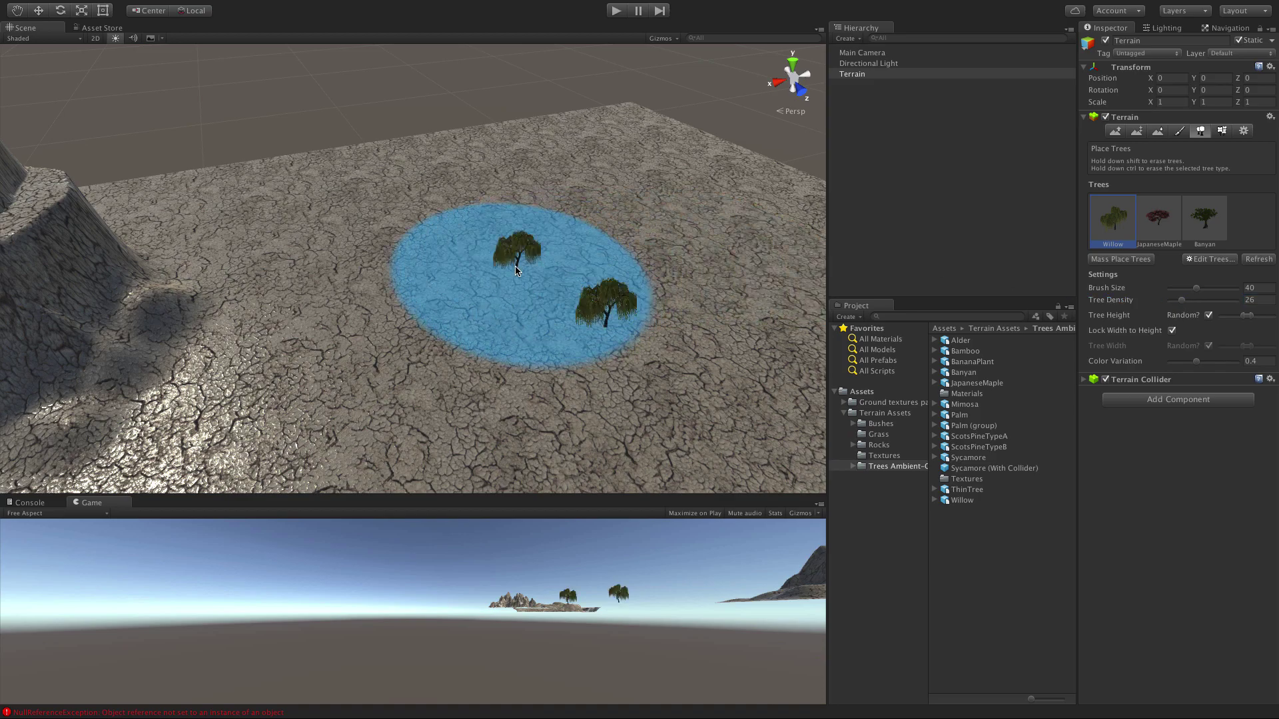
{"action": "left_click", "coordinate": [516, 270], "text": "shift"}
{"action": "mouse_move", "coordinate": [515, 271]}
{"action": "left_mouse_down"}
{"action": "mouse_move", "coordinate": [586, 229]}
{"action": "mouse_move", "coordinate": [613, 328]}
{"action": "mouse_move", "coordinate": [656, 223]}
{"action": "mouse_move", "coordinate": [571, 299]}
{"action": "left_mouse_up"}
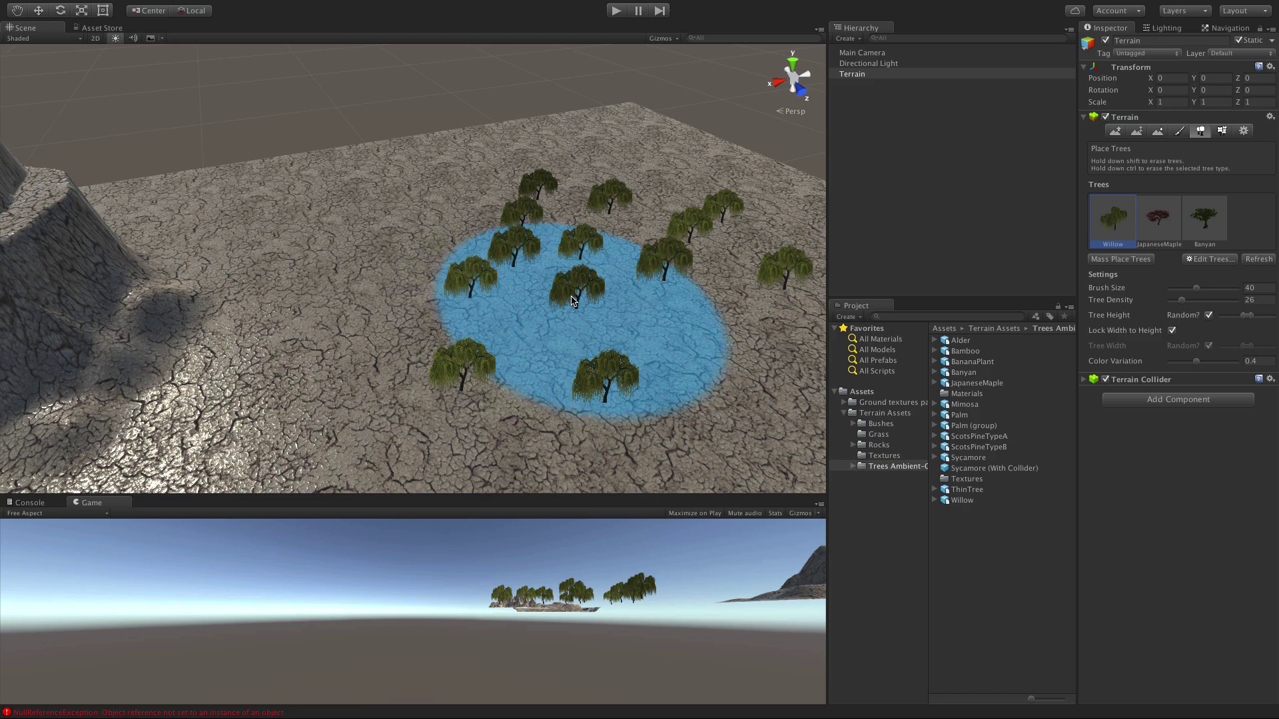
{"action": "key", "text": "ctrl+z"}
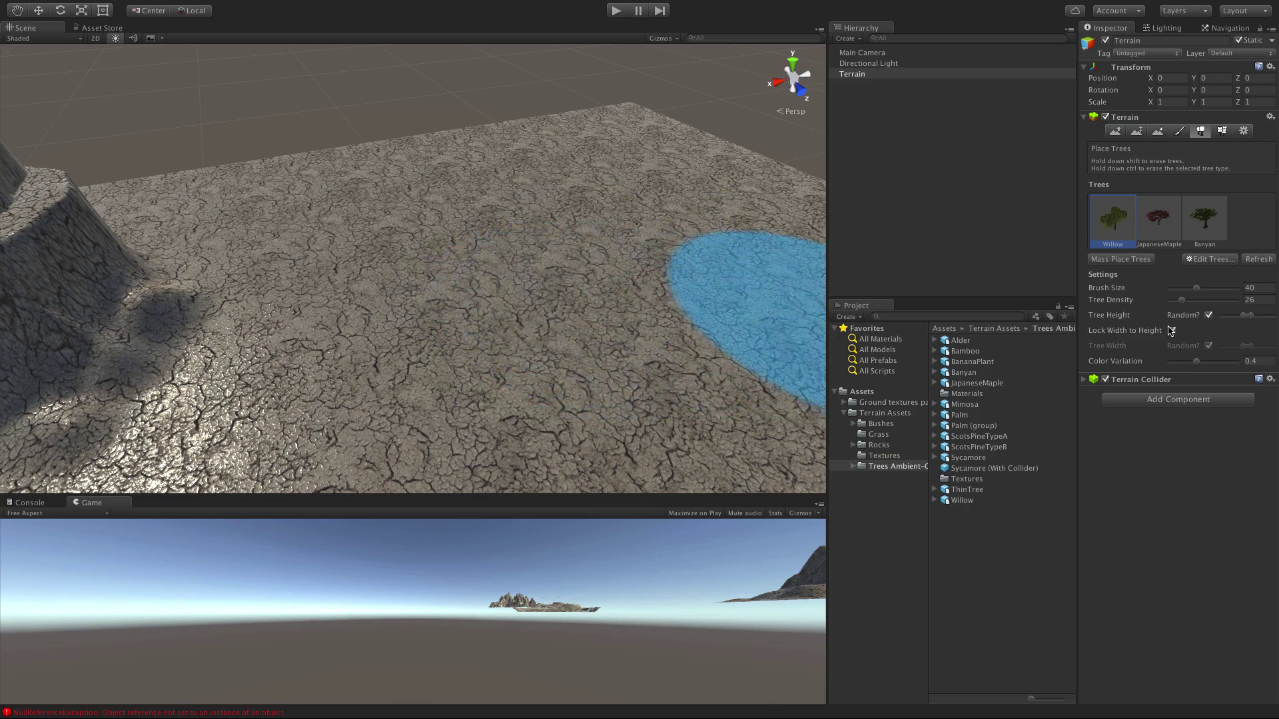
Turn off random tree height, paint test willows of uniform height and undo them.
{"action": "left_click", "coordinate": [1207, 317]}
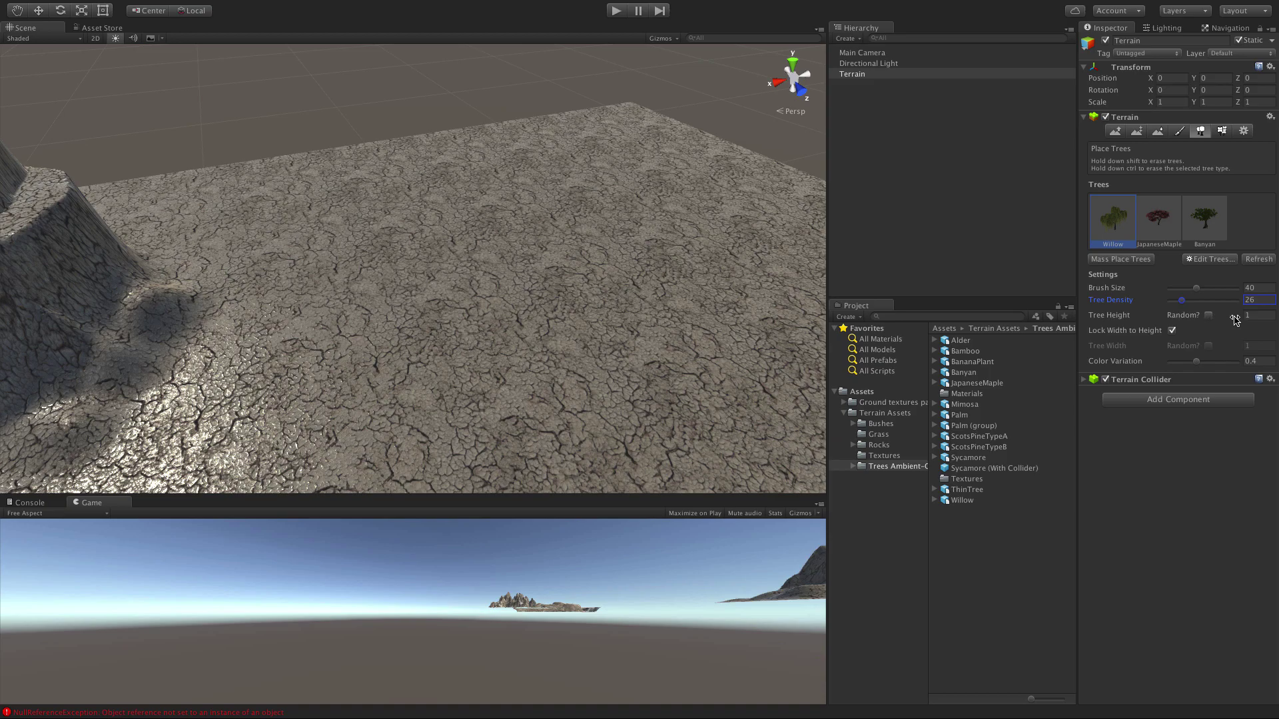
{"action": "mouse_move", "coordinate": [556, 242]}
{"action": "left_mouse_down"}
{"action": "mouse_move", "coordinate": [522, 243]}
{"action": "mouse_move", "coordinate": [559, 279]}
{"action": "mouse_move", "coordinate": [532, 254]}
{"action": "left_mouse_up"}
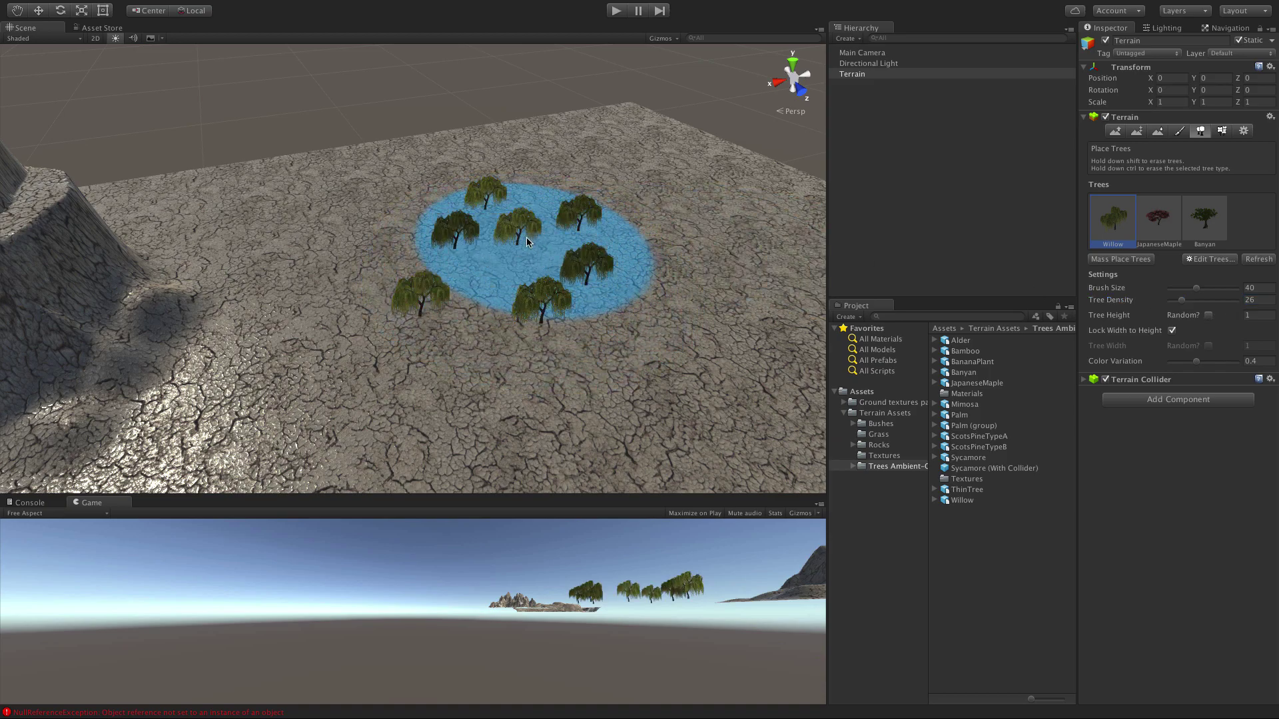
{"action": "key", "text": "ctrl+z"}
Try painting willows with the fixed tree height set to 2, and undo back to the random height setting.
{"action": "left_click_drag", "start_coordinate": [1257, 313], "coordinate": [1221, 319]}
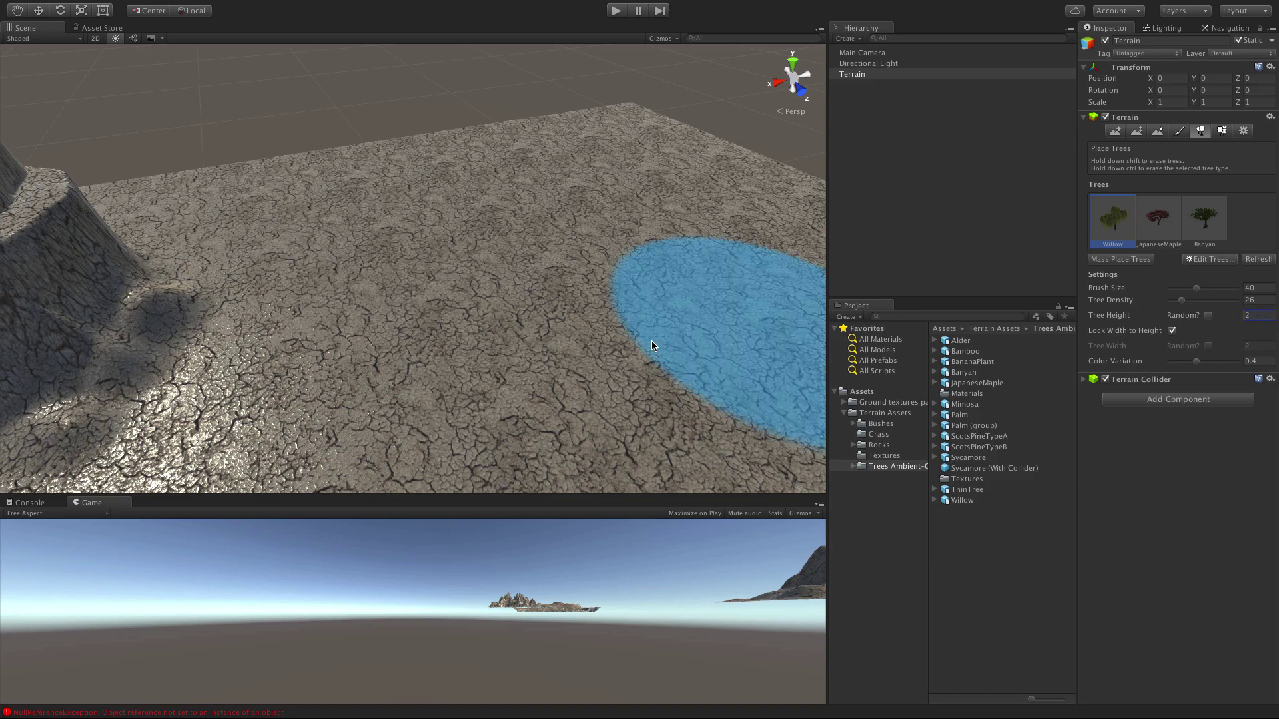
{"action": "mouse_move", "coordinate": [517, 251]}
{"action": "left_mouse_down"}
{"action": "mouse_move", "coordinate": [462, 305]}
{"action": "mouse_move", "coordinate": [585, 357]}
{"action": "mouse_move", "coordinate": [725, 266]}
{"action": "left_mouse_up"}
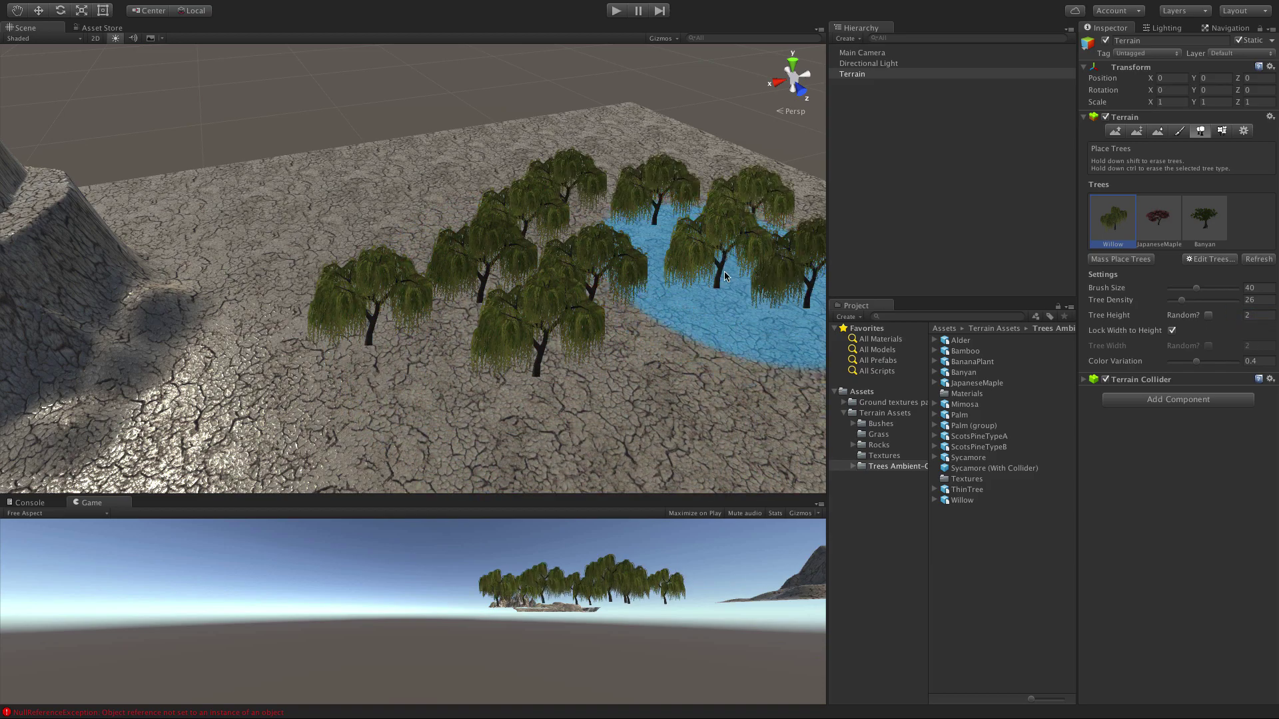
{"action": "left_click", "coordinate": [1255, 316]}
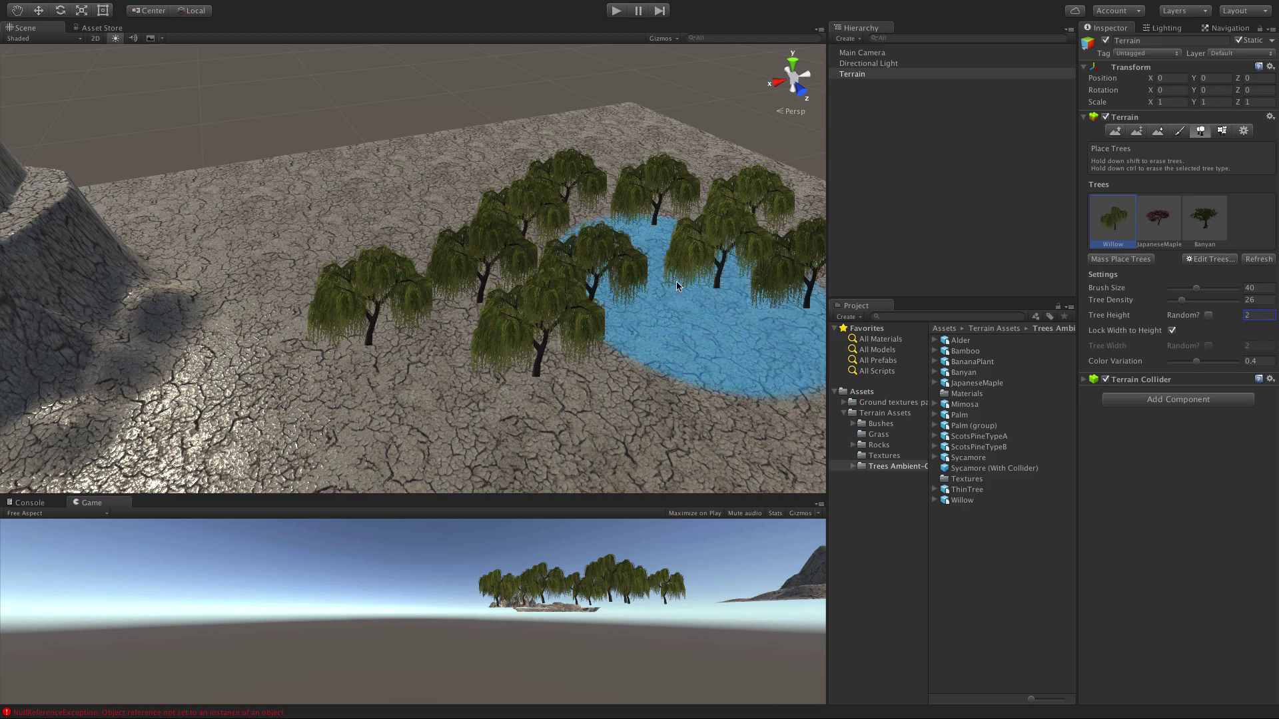
{"action": "key", "text": "ctrl+z"}
{"action": "key", "text": "ctrl+z"}
{"action": "key", "text": "ctrl+z"}
{"action": "key", "text": "ctrl+z"}
{"action": "key", "text": "ctrl+z"}
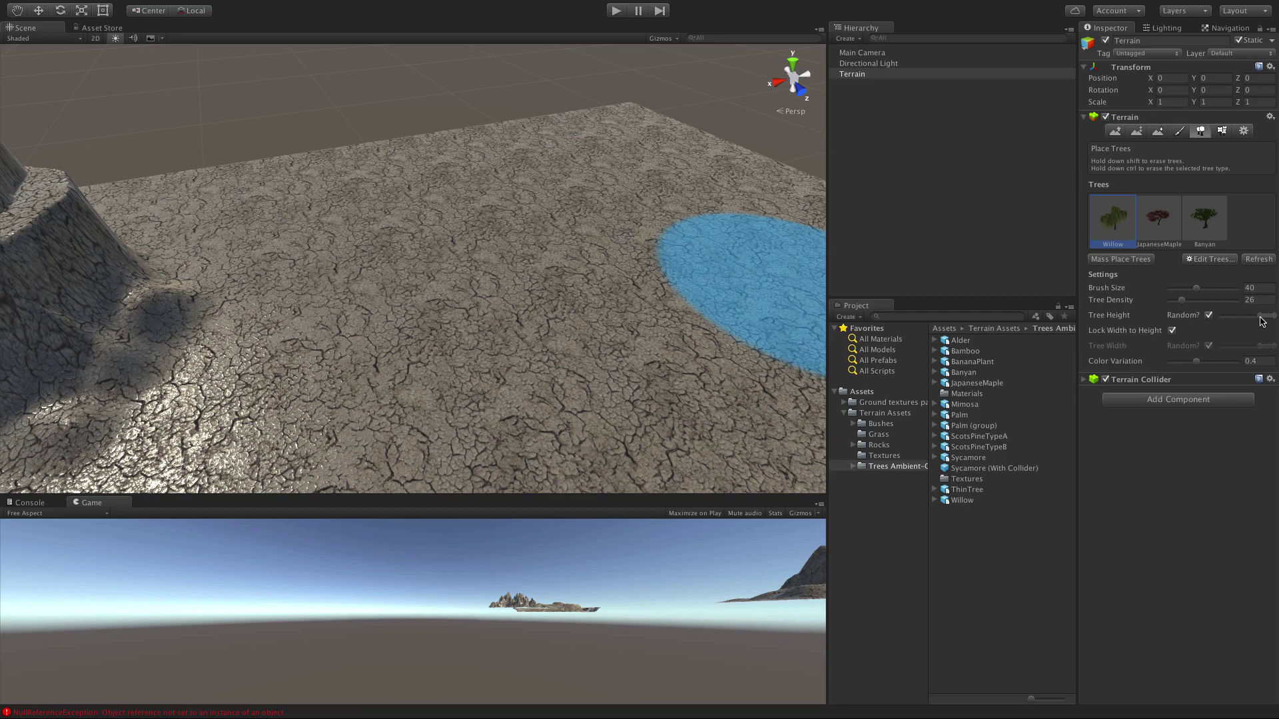
Paint willows across the flat ground using a wider random tree height range and a color variation of 1.
{"action": "left_click_drag", "start_coordinate": [1270, 316], "coordinate": [1249, 317]}
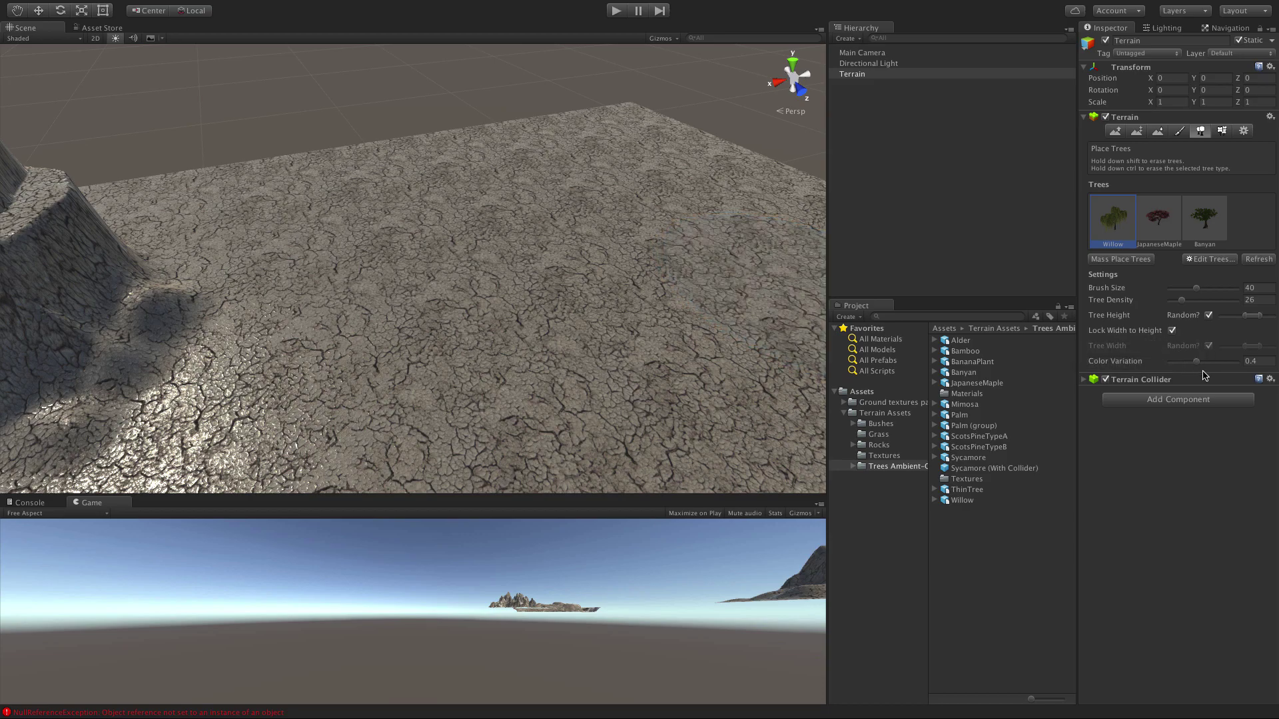
{"action": "left_click_drag", "start_coordinate": [1197, 363], "coordinate": [1229, 366]}
{"action": "mouse_move", "coordinate": [459, 226]}
{"action": "left_mouse_down"}
{"action": "mouse_move", "coordinate": [493, 242]}
{"action": "mouse_move", "coordinate": [447, 323]}
{"action": "mouse_move", "coordinate": [671, 231]}
{"action": "mouse_move", "coordinate": [501, 374]}
{"action": "mouse_move", "coordinate": [313, 373]}
{"action": "mouse_move", "coordinate": [426, 404]}
{"action": "mouse_move", "coordinate": [345, 254]}
{"action": "mouse_move", "coordinate": [428, 317]}
{"action": "mouse_move", "coordinate": [721, 430]}
{"action": "mouse_move", "coordinate": [540, 136]}
{"action": "mouse_move", "coordinate": [534, 178]}
{"action": "left_mouse_up"}
{"action": "scroll", "coordinate": [534, 180], "scroll_direction": "down", "scroll_amount": 4}
{"action": "scroll", "coordinate": [529, 186], "scroll_direction": "up", "scroll_amount": 10}
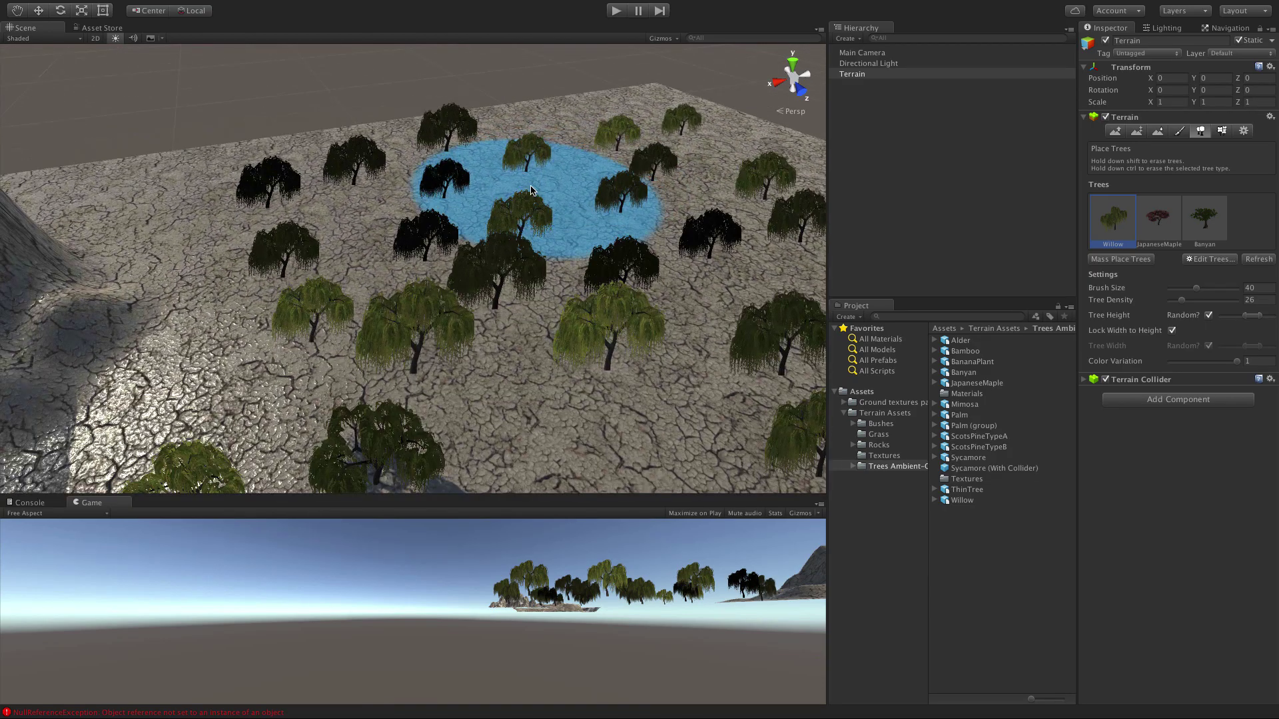
Erase the painted willows from the flat part of the terrain.
{"action": "scroll", "coordinate": [520, 198], "scroll_direction": "up", "scroll_amount": 3}
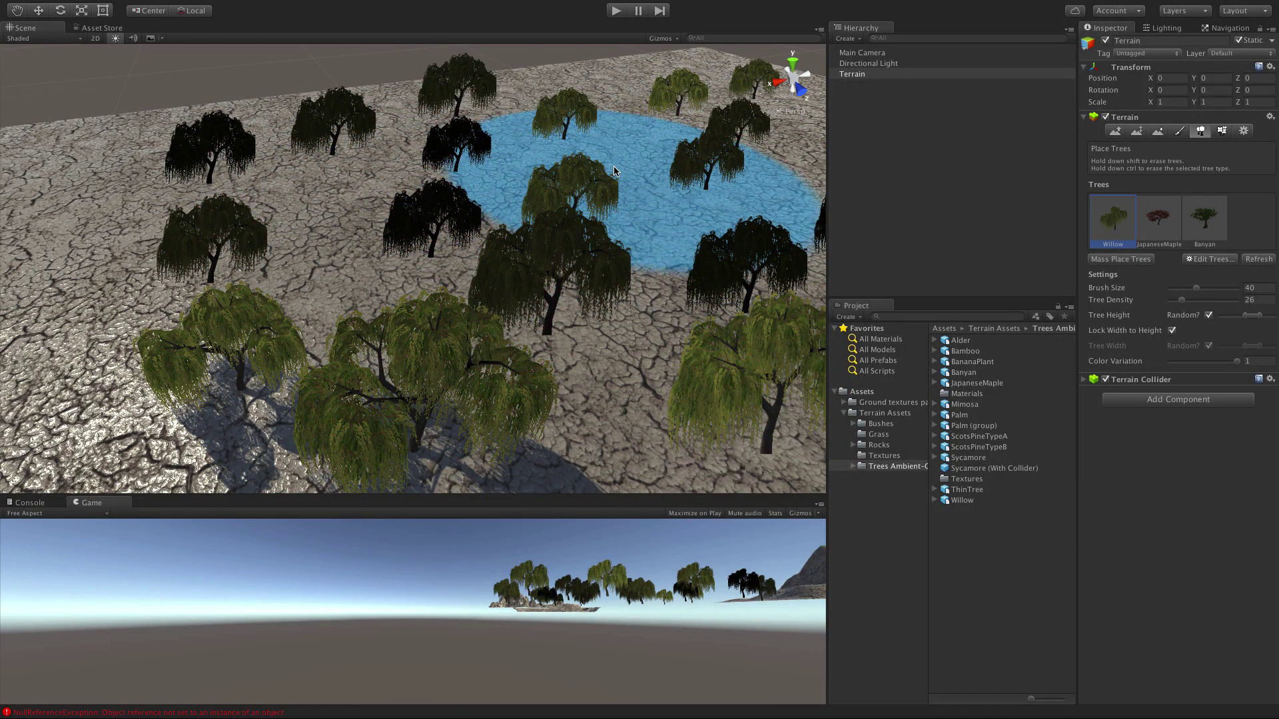
{"action": "mouse_move", "coordinate": [533, 199]}
{"action": "left_mouse_down", "text": "shift"}
{"action": "mouse_move", "coordinate": [706, 226]}
{"action": "mouse_move", "coordinate": [731, 250]}
{"action": "mouse_move", "coordinate": [785, 236]}
{"action": "mouse_move", "coordinate": [549, 208]}
{"action": "left_mouse_up", "text": "shift"}
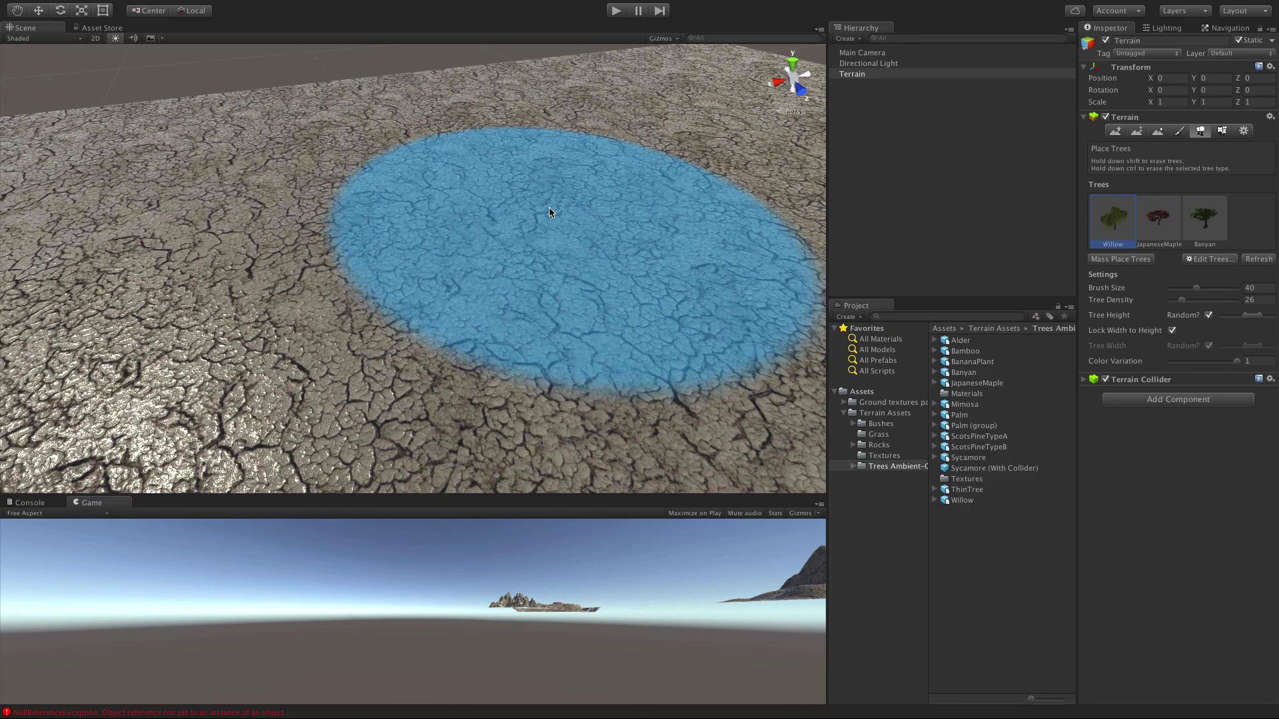
{"action": "scroll", "coordinate": [550, 208], "scroll_direction": "down", "scroll_amount": 3}
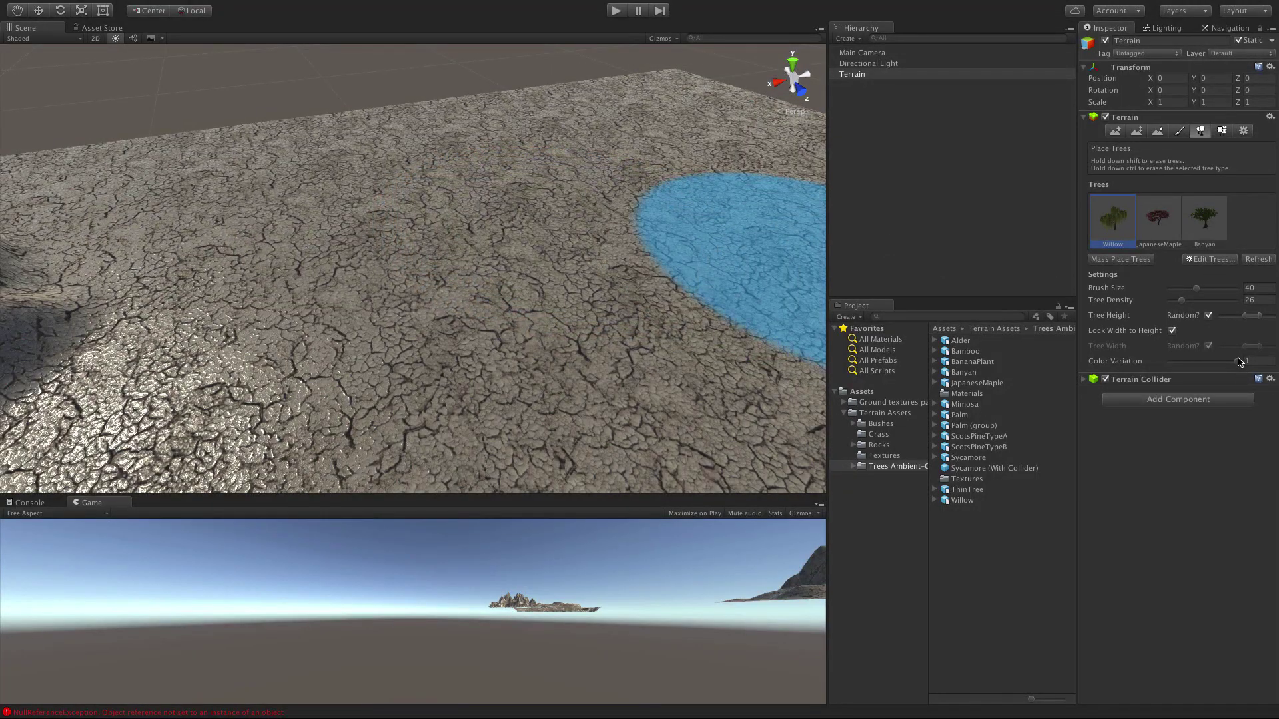
Set the color variation to 0.317 and paint a group of willows across the flat ground.
{"action": "left_click_drag", "start_coordinate": [1240, 361], "coordinate": [1201, 365]}
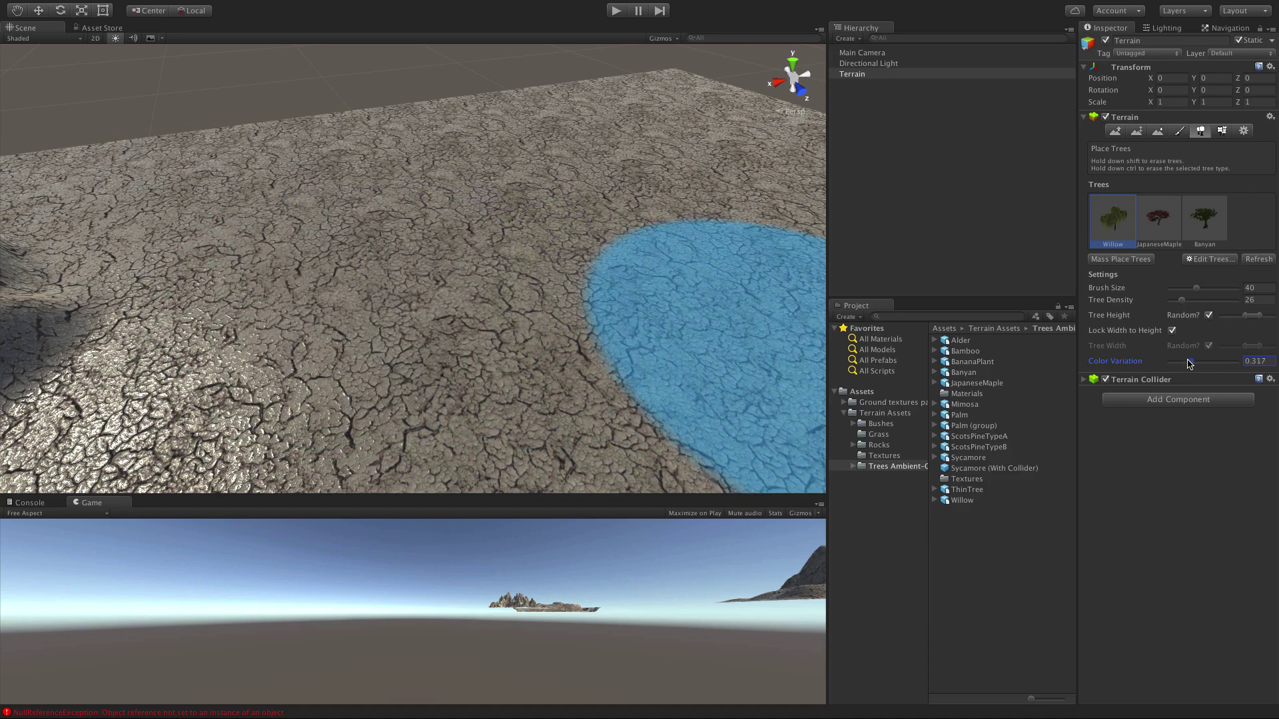
{"action": "mouse_move", "coordinate": [376, 234]}
{"action": "left_mouse_down"}
{"action": "mouse_move", "coordinate": [442, 219]}
{"action": "mouse_move", "coordinate": [393, 333]}
{"action": "mouse_move", "coordinate": [632, 247]}
{"action": "mouse_move", "coordinate": [674, 90]}
{"action": "left_mouse_up"}
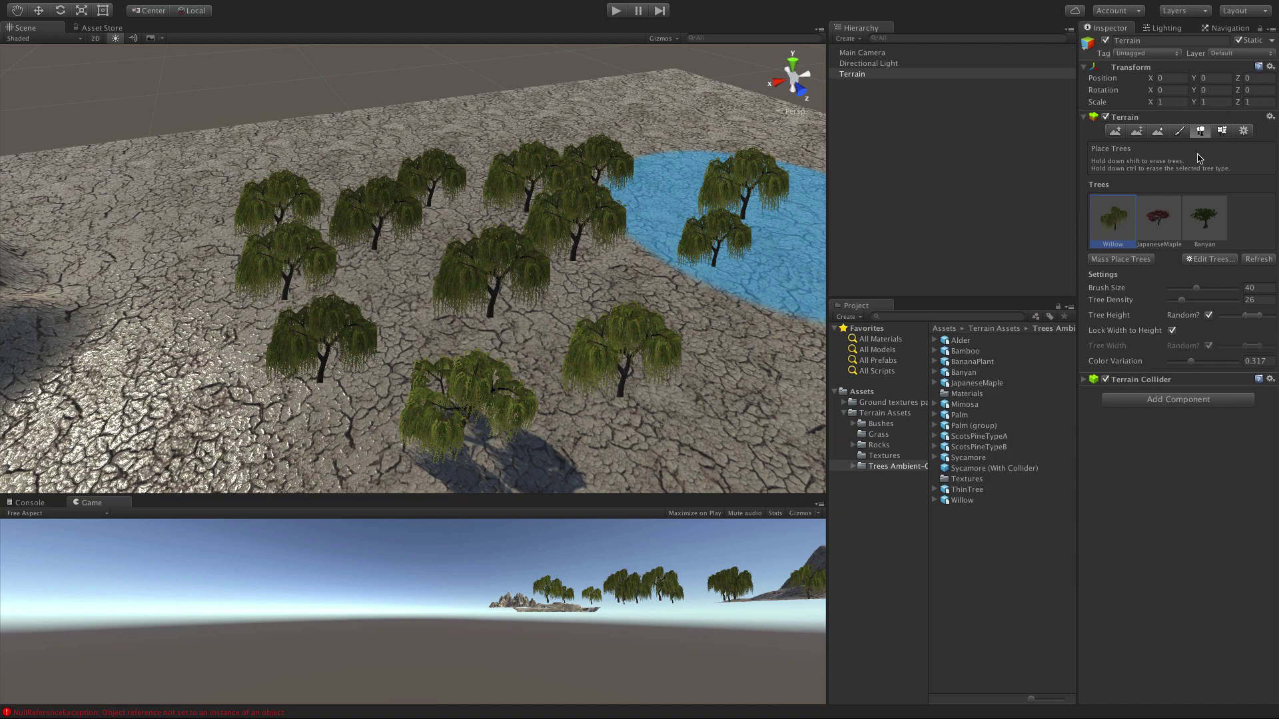
Switch to the Japanese maple and place single maples on the flat ground beside the willow group.
{"action": "left_click", "coordinate": [1159, 219]}
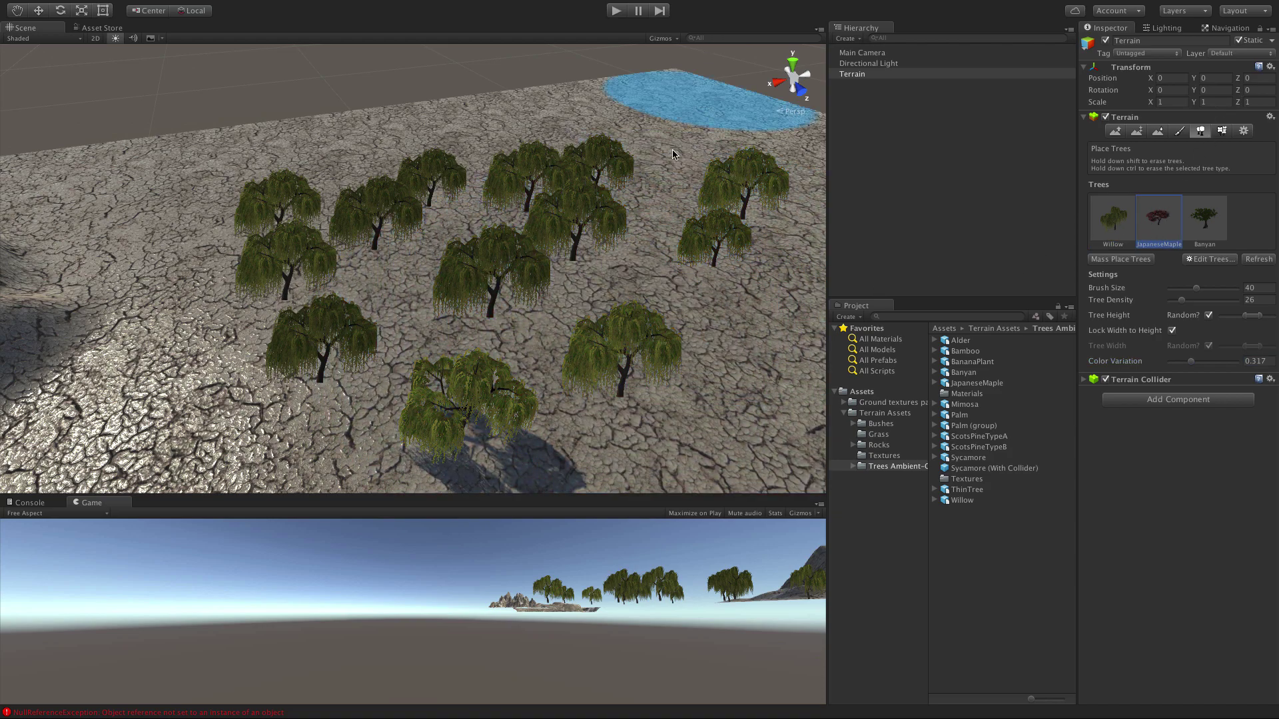
{"action": "middle_click_drag", "start_coordinate": [691, 185], "coordinate": [605, 137]}
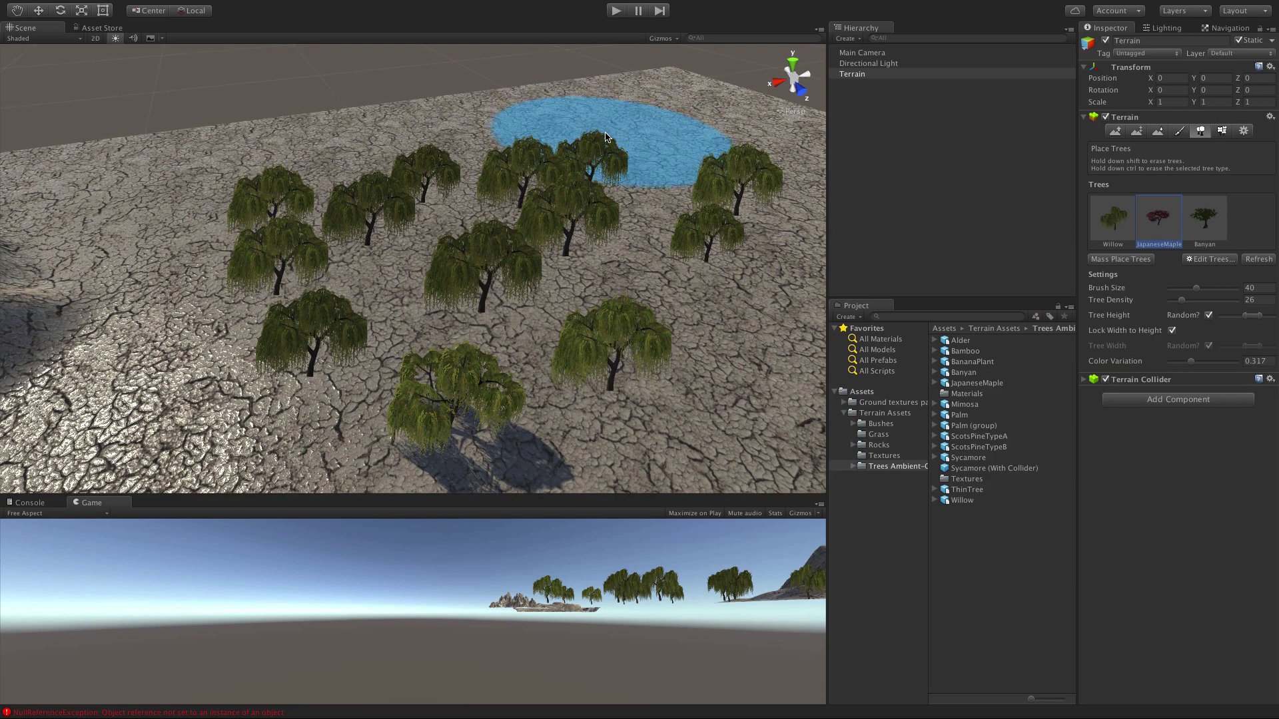
{"action": "scroll", "coordinate": [604, 137], "scroll_direction": "down", "scroll_amount": 5}
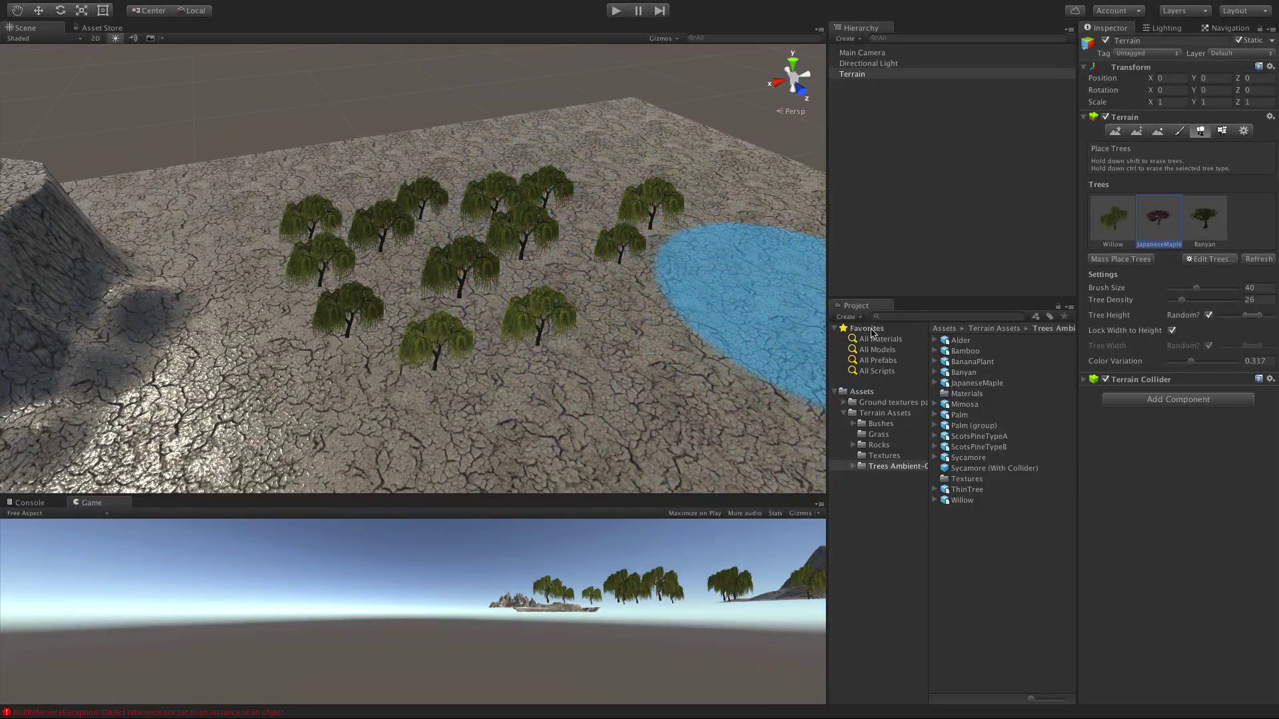
{"action": "scroll", "coordinate": [590, 309], "scroll_direction": "down", "scroll_amount": 2}
{"action": "left_click", "coordinate": [678, 136]}
{"action": "left_click", "coordinate": [746, 368]}
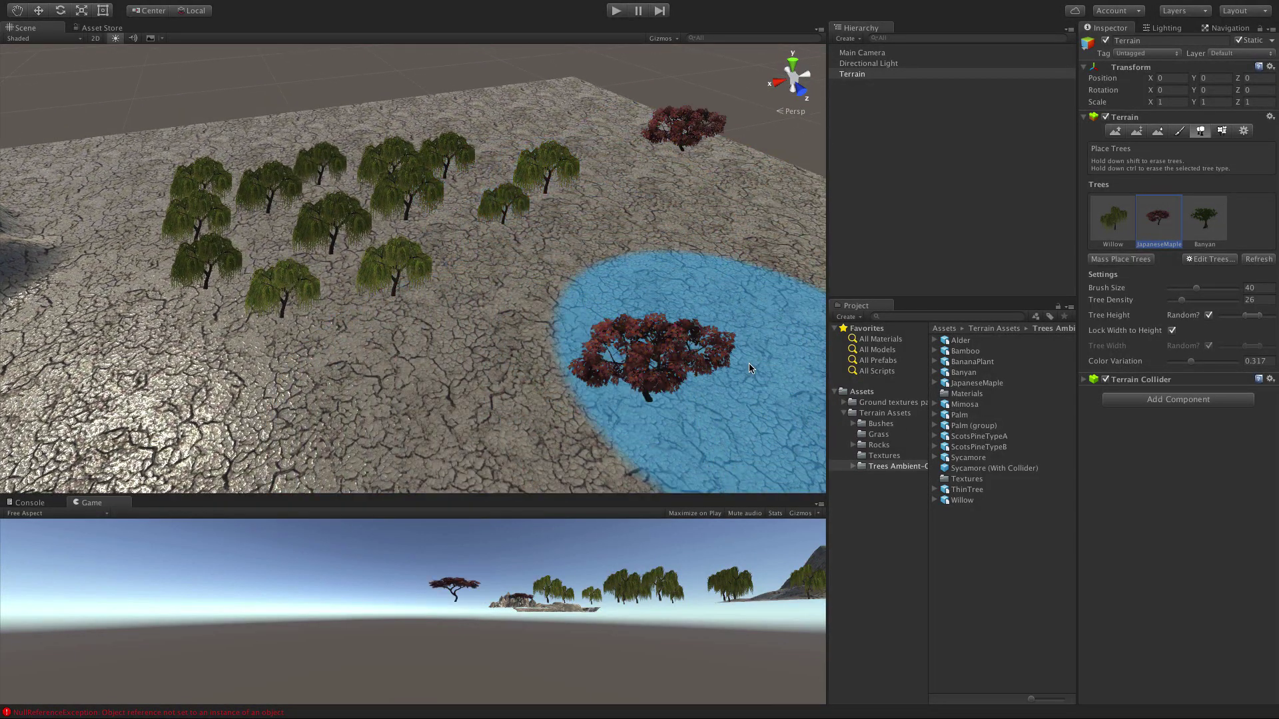
Set the tree density to 52 and place more Japanese maples around the willow group.
{"action": "left_click_drag", "start_coordinate": [1178, 303], "coordinate": [1199, 301]}
{"action": "left_click", "coordinate": [697, 265]}
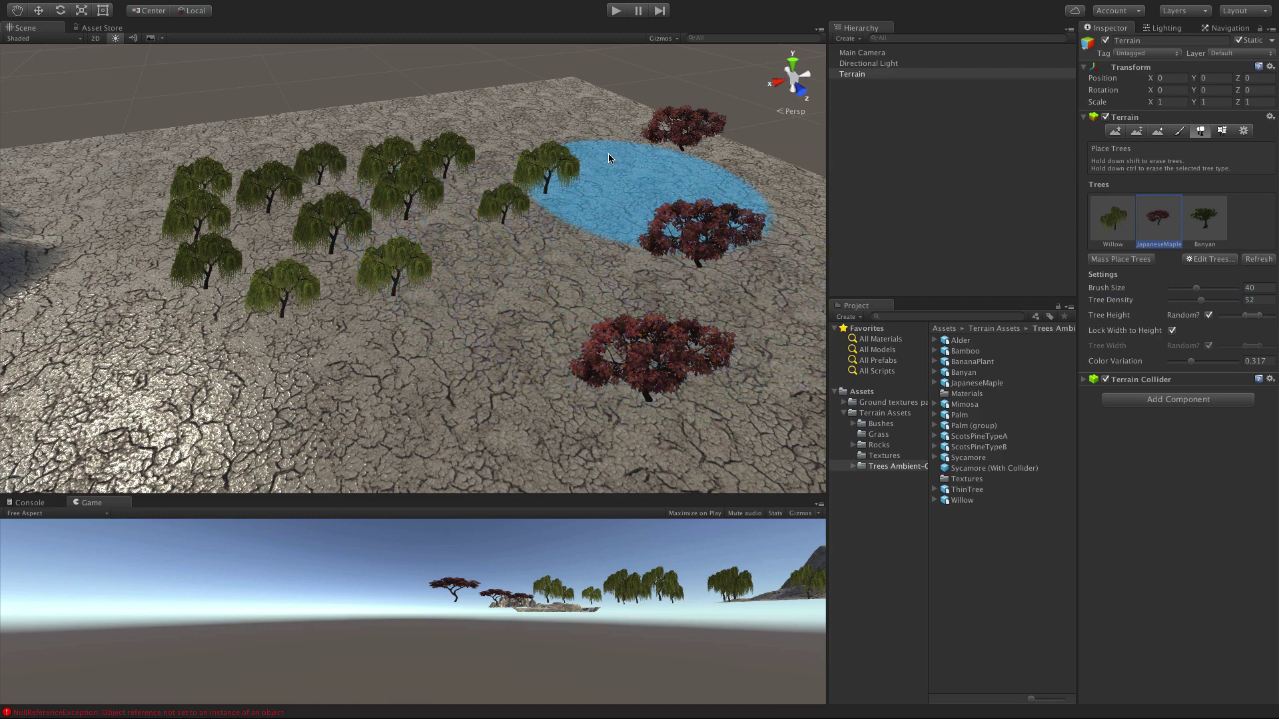
{"action": "left_click", "coordinate": [554, 85]}
{"action": "left_click", "coordinate": [260, 147]}
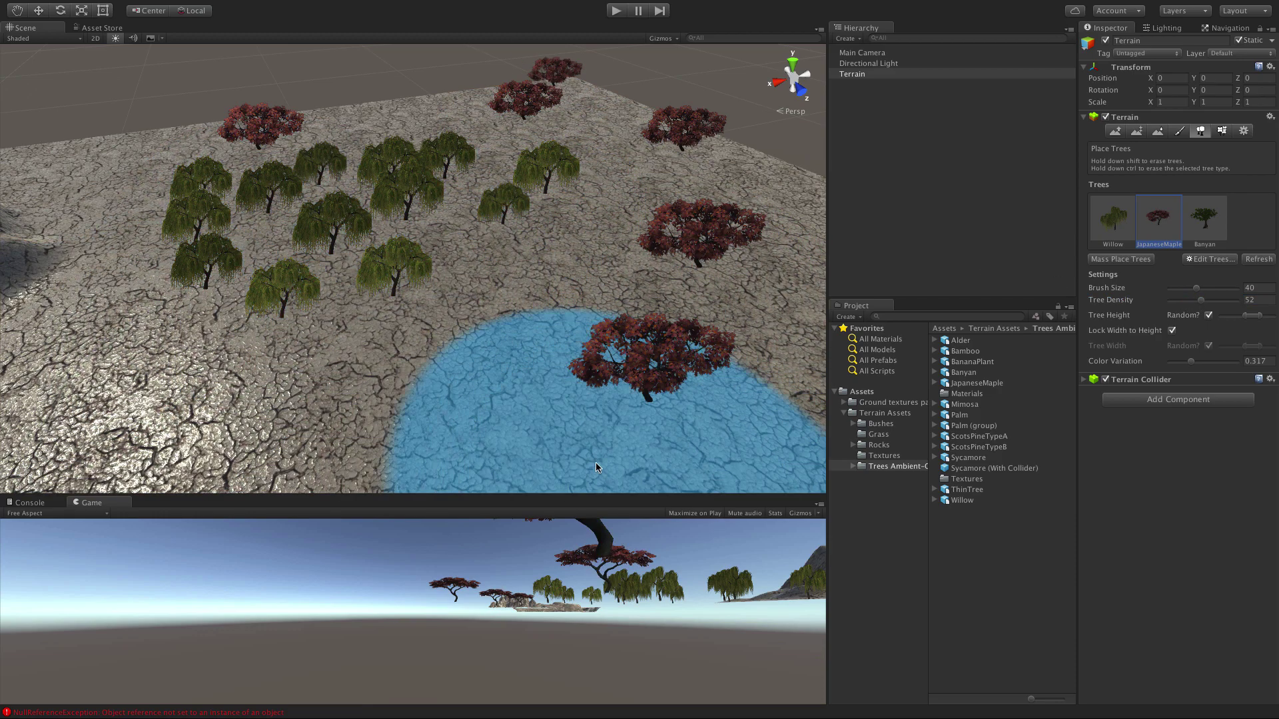
Set the brush size to 18.4 and tree density to 72, and paint Japanese maples around the willows.
{"action": "scroll", "coordinate": [453, 265], "scroll_direction": "up", "scroll_amount": 3}
{"action": "scroll", "coordinate": [453, 265], "scroll_direction": "down", "scroll_amount": 2}
{"action": "left_click_drag", "start_coordinate": [1196, 288], "coordinate": [1180, 288]}
{"action": "left_click_drag", "start_coordinate": [1200, 299], "coordinate": [1216, 299]}
{"action": "left_click", "coordinate": [265, 319]}
{"action": "left_click_drag", "start_coordinate": [626, 184], "coordinate": [367, 123]}
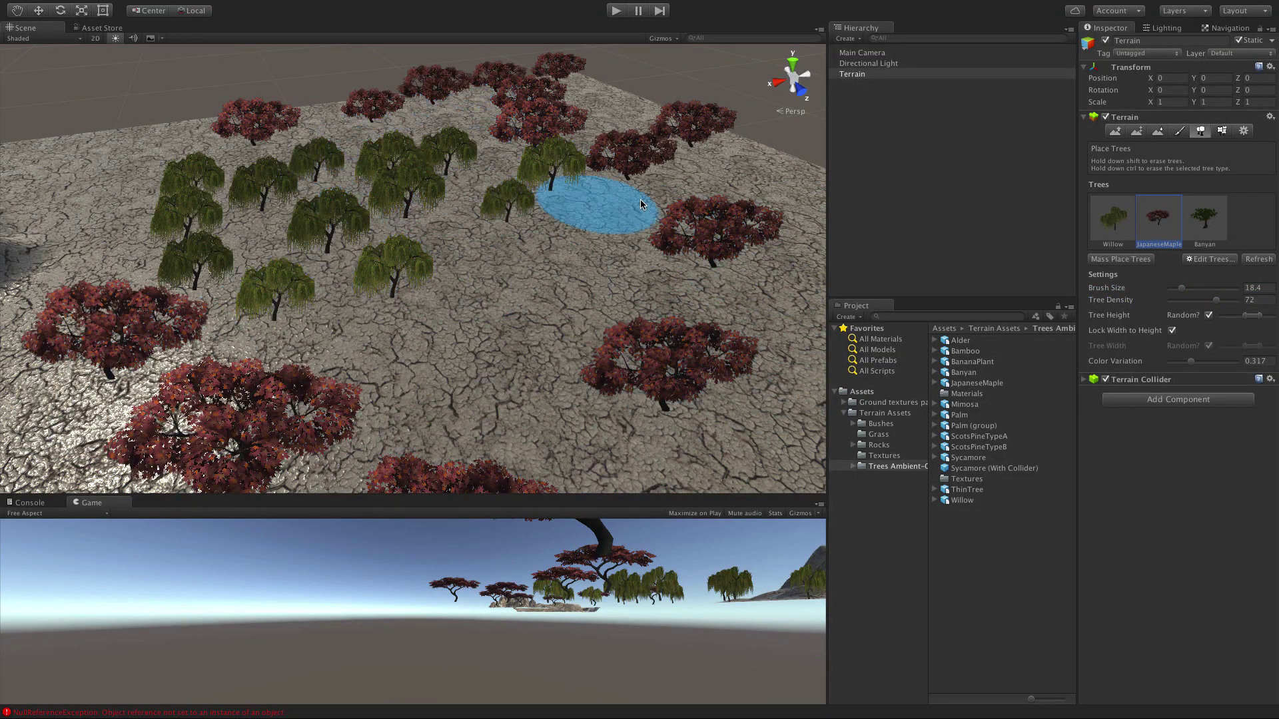
{"action": "scroll", "coordinate": [416, 223], "scroll_direction": "down", "scroll_amount": 3}
{"action": "left_click_drag", "start_coordinate": [288, 278], "coordinate": [376, 308], "text": "alt"}
{"action": "left_click_drag", "start_coordinate": [637, 188], "coordinate": [239, 162]}
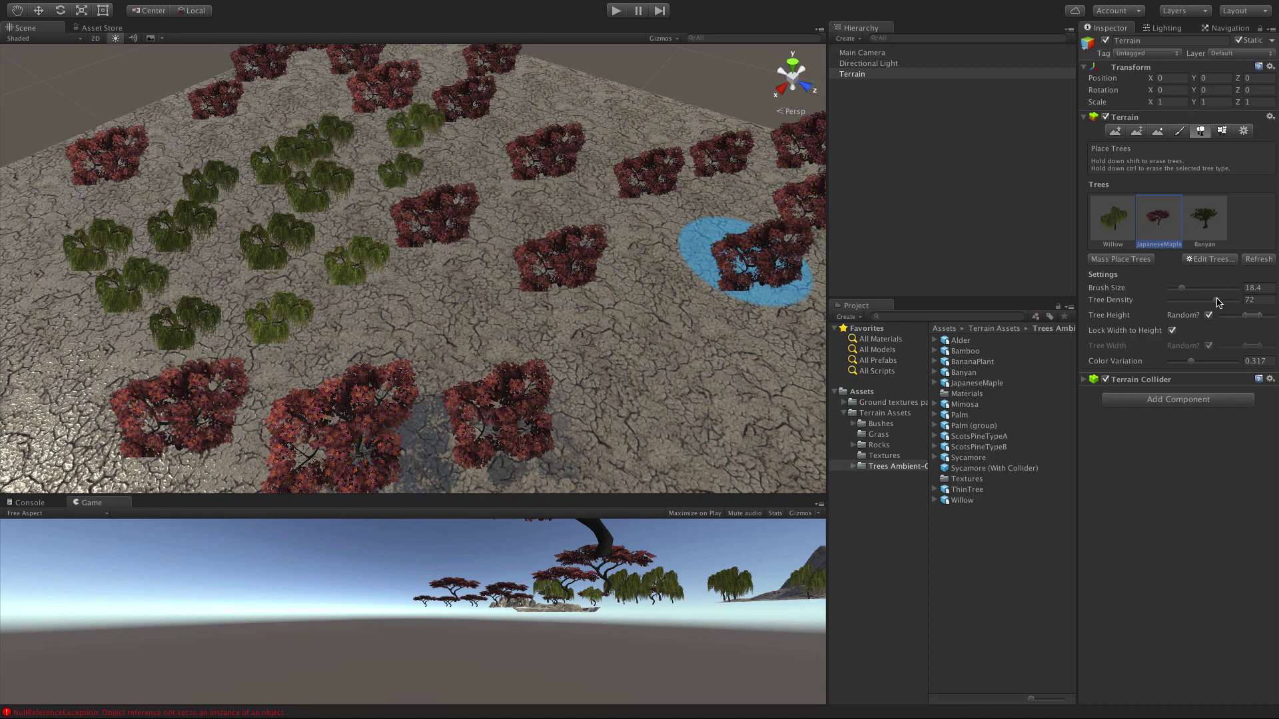
Try painting Japanese maples over the willows with tree density 100, and undo that stroke.
{"action": "left_click_drag", "start_coordinate": [1216, 301], "coordinate": [1236, 300]}
{"action": "mouse_move", "coordinate": [257, 271]}
{"action": "left_mouse_down"}
{"action": "mouse_move", "coordinate": [457, 371]}
{"action": "mouse_move", "coordinate": [185, 225]}
{"action": "mouse_move", "coordinate": [393, 323]}
{"action": "left_mouse_up"}
{"action": "key", "text": "ctrl+z"}
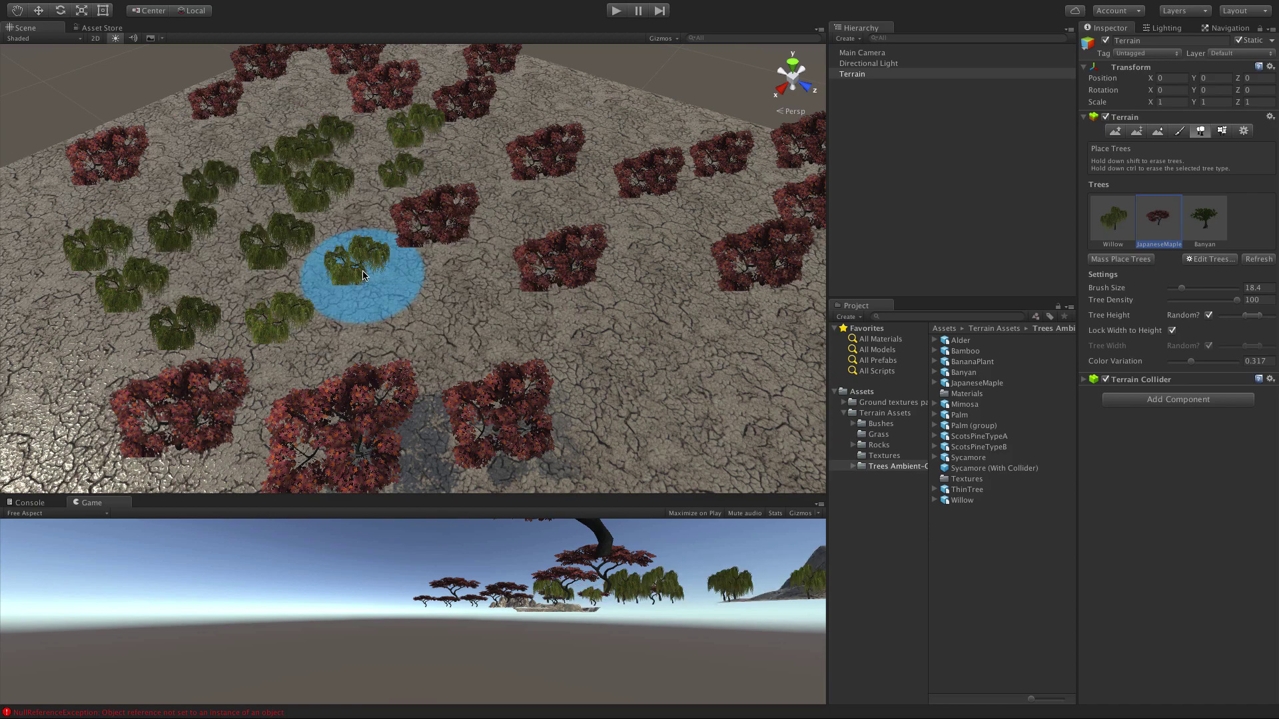
Set the tree density to 87 and plant Japanese maples among the willows.
{"action": "left_click_drag", "start_coordinate": [1236, 299], "coordinate": [1226, 299]}
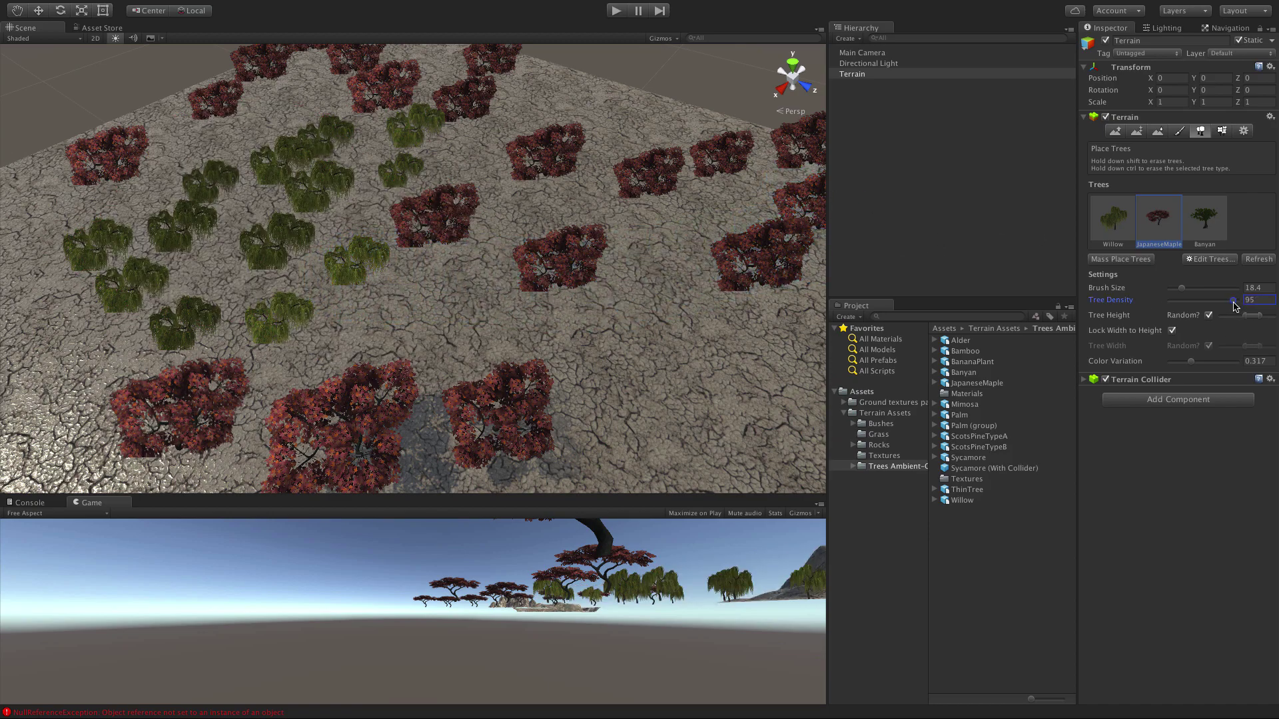
{"action": "left_click", "coordinate": [274, 251]}
{"action": "mouse_move", "coordinate": [288, 267]}
{"action": "left_mouse_down", "text": "alt"}
{"action": "mouse_move", "coordinate": [333, 236]}
{"action": "mouse_move", "coordinate": [337, 201]}
{"action": "left_mouse_up", "text": "alt"}
{"action": "mouse_move", "coordinate": [338, 216]}
{"action": "middle_mouse_down"}
{"action": "mouse_move", "coordinate": [634, 316]}
{"action": "mouse_move", "coordinate": [686, 358]}
{"action": "middle_mouse_up"}
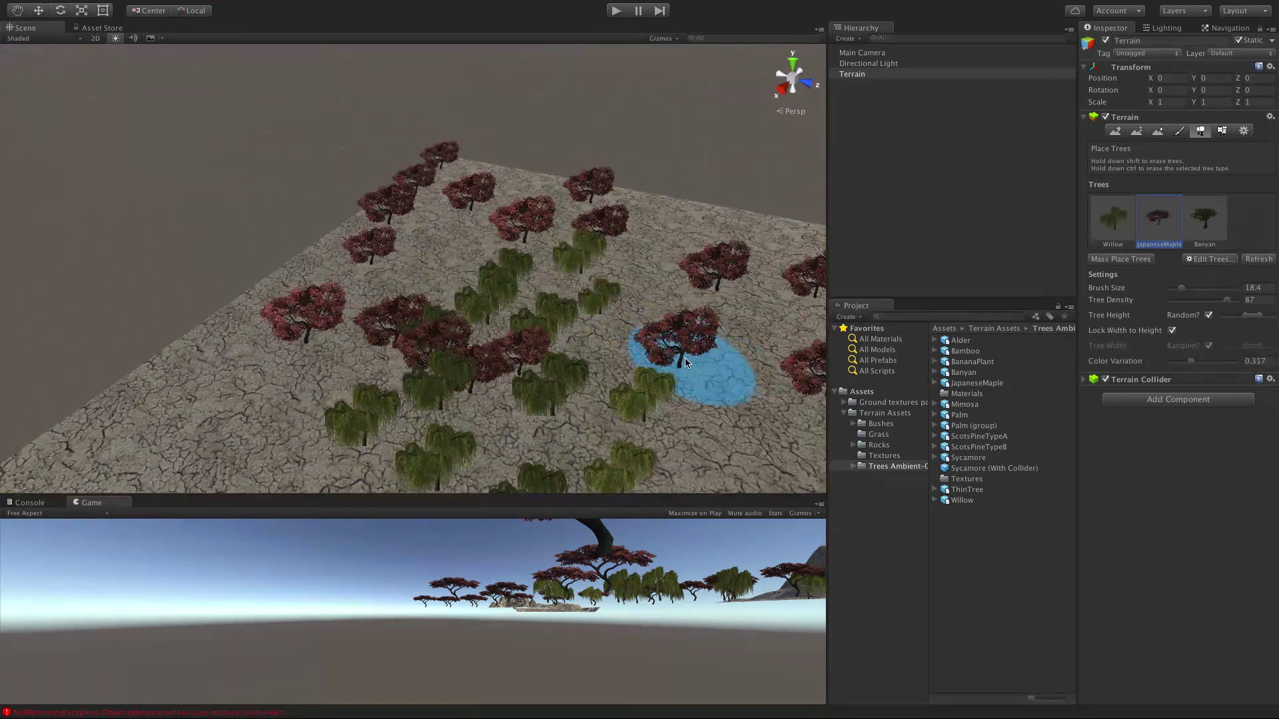
Undo the recent Japanese maple strokes around and among the willows.
{"action": "key", "text": "ctrl+z"}
{"action": "key", "text": "ctrl+z"}
{"action": "key", "text": "ctrl+z"}
{"action": "key", "text": "ctrl+z"}
{"action": "key", "text": "ctrl+z"}
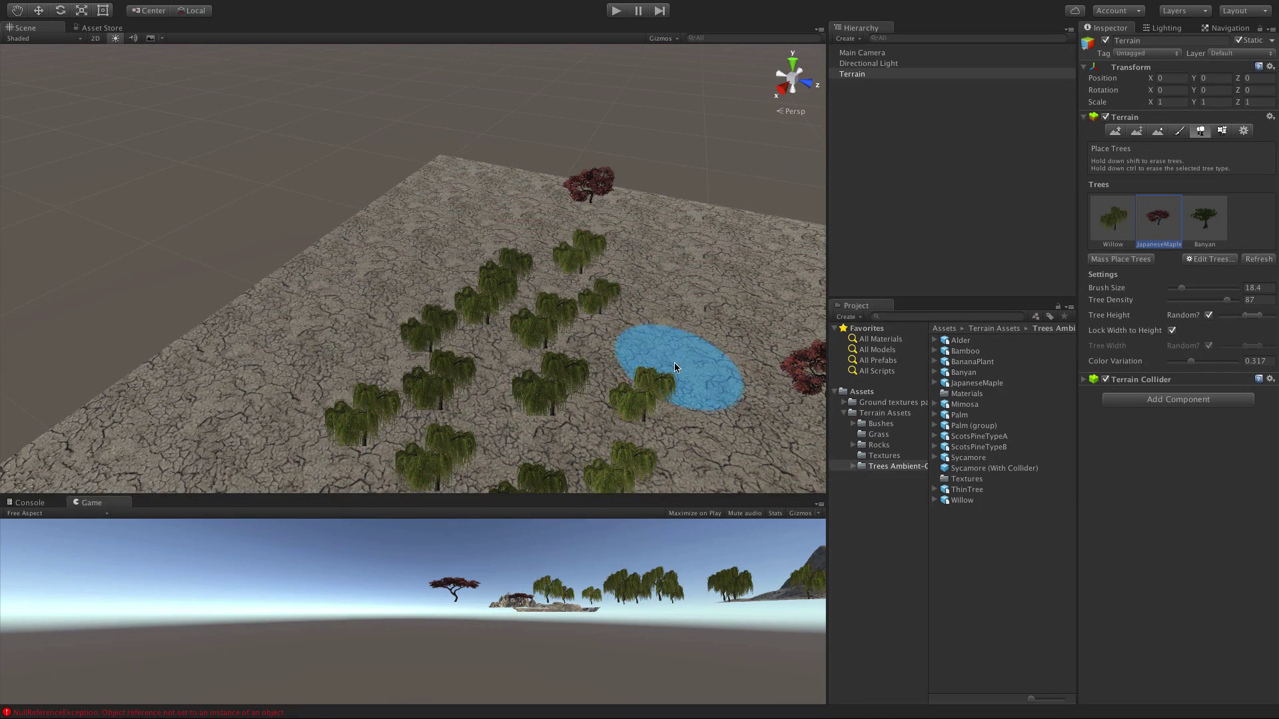
Erase all remaining willows and Japanese maples from the flat part of the terrain.
{"action": "left_click_drag", "start_coordinate": [706, 364], "coordinate": [532, 363], "text": "alt"}
{"action": "mouse_move", "coordinate": [522, 371]}
{"action": "middle_mouse_down"}
{"action": "mouse_move", "coordinate": [428, 277]}
{"action": "mouse_move", "coordinate": [428, 253]}
{"action": "middle_mouse_up"}
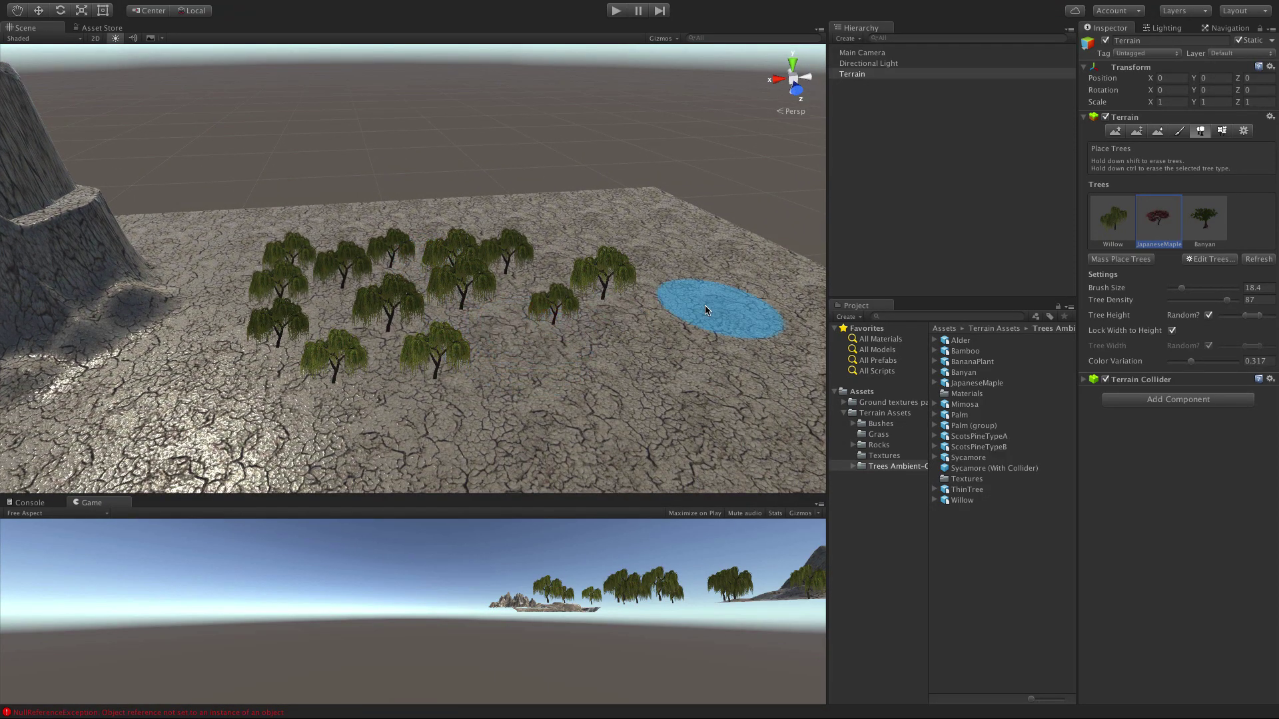
{"action": "mouse_move", "coordinate": [357, 222]}
{"action": "left_mouse_down", "text": "shift"}
{"action": "mouse_move", "coordinate": [299, 328]}
{"action": "mouse_move", "coordinate": [366, 364]}
{"action": "mouse_move", "coordinate": [593, 297]}
{"action": "mouse_move", "coordinate": [362, 262]}
{"action": "mouse_move", "coordinate": [237, 284]}
{"action": "left_mouse_up", "text": "shift"}
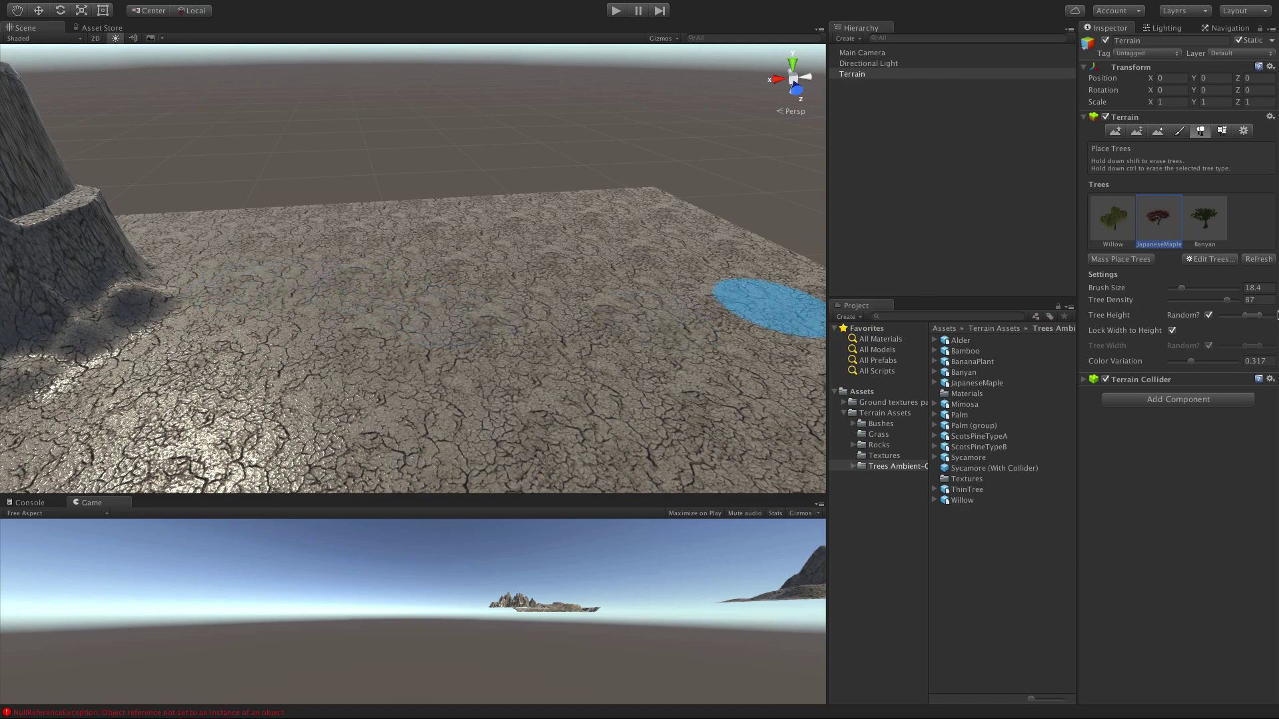
Set the tree density to 92 and paint a dense grove of Japanese maples on the flat ground.
{"action": "left_click_drag", "start_coordinate": [1227, 299], "coordinate": [1232, 300]}
{"action": "mouse_move", "coordinate": [443, 294]}
{"action": "left_mouse_down"}
{"action": "mouse_move", "coordinate": [491, 394]}
{"action": "mouse_move", "coordinate": [453, 445]}
{"action": "mouse_move", "coordinate": [313, 333]}
{"action": "mouse_move", "coordinate": [599, 299]}
{"action": "mouse_move", "coordinate": [733, 400]}
{"action": "mouse_move", "coordinate": [622, 469]}
{"action": "left_mouse_up"}
{"action": "left_click_drag", "start_coordinate": [516, 384], "coordinate": [433, 494], "text": "alt"}
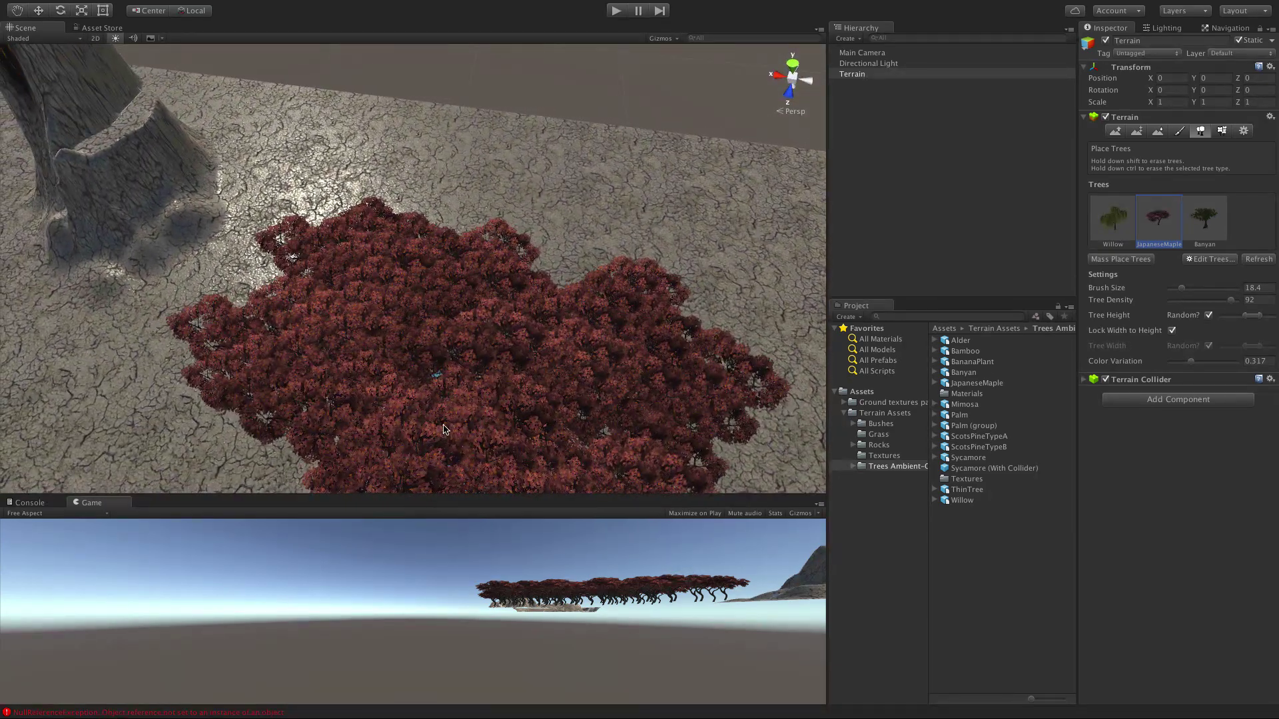
Erase a clearing in the middle of the Japanese maple grove and inspect the grove from ground level.
{"action": "mouse_move", "coordinate": [445, 385]}
{"action": "left_mouse_down", "text": "shift"}
{"action": "mouse_move", "coordinate": [427, 387]}
{"action": "mouse_move", "coordinate": [471, 417]}
{"action": "mouse_move", "coordinate": [505, 373]}
{"action": "mouse_move", "coordinate": [511, 405]}
{"action": "mouse_move", "coordinate": [480, 200]}
{"action": "mouse_move", "coordinate": [531, 182]}
{"action": "left_mouse_up", "text": "shift"}
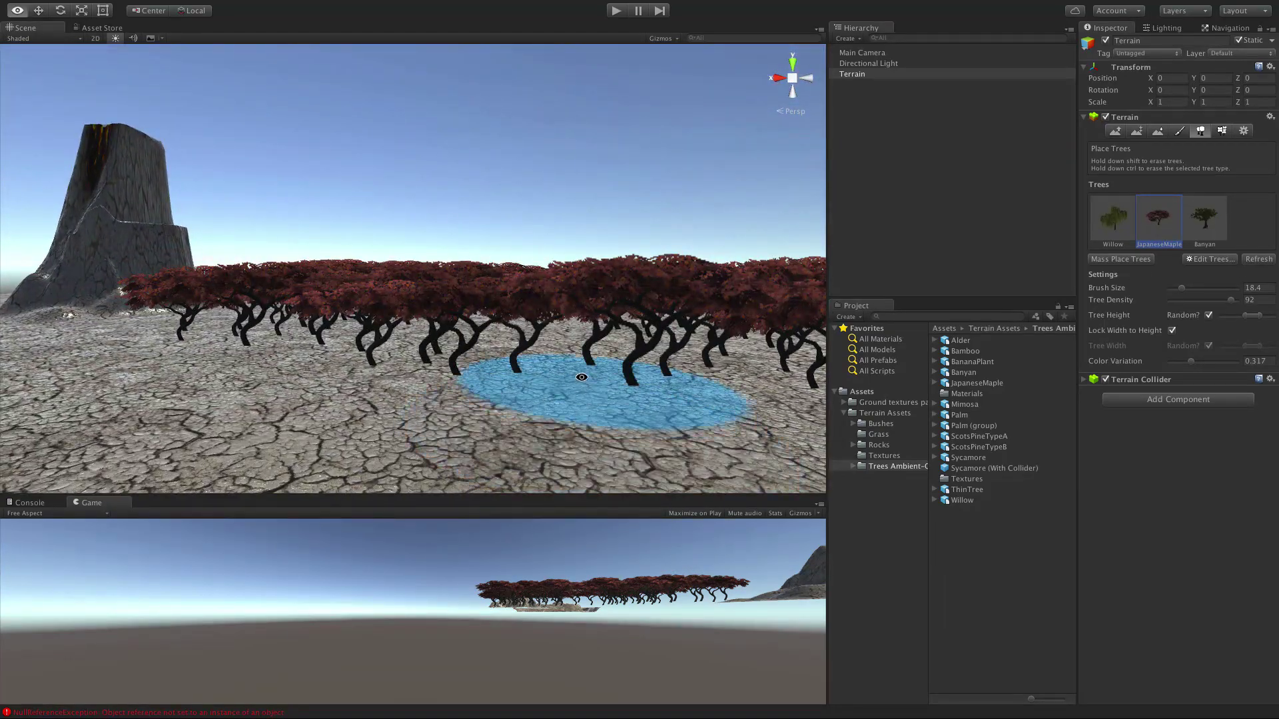
{"action": "left_click_drag", "start_coordinate": [585, 377], "coordinate": [533, 371], "text": "alt"}
{"action": "left_click_drag", "start_coordinate": [616, 346], "coordinate": [554, 342], "text": "alt"}
{"action": "left_click_drag", "start_coordinate": [574, 171], "coordinate": [731, 383], "text": "alt"}
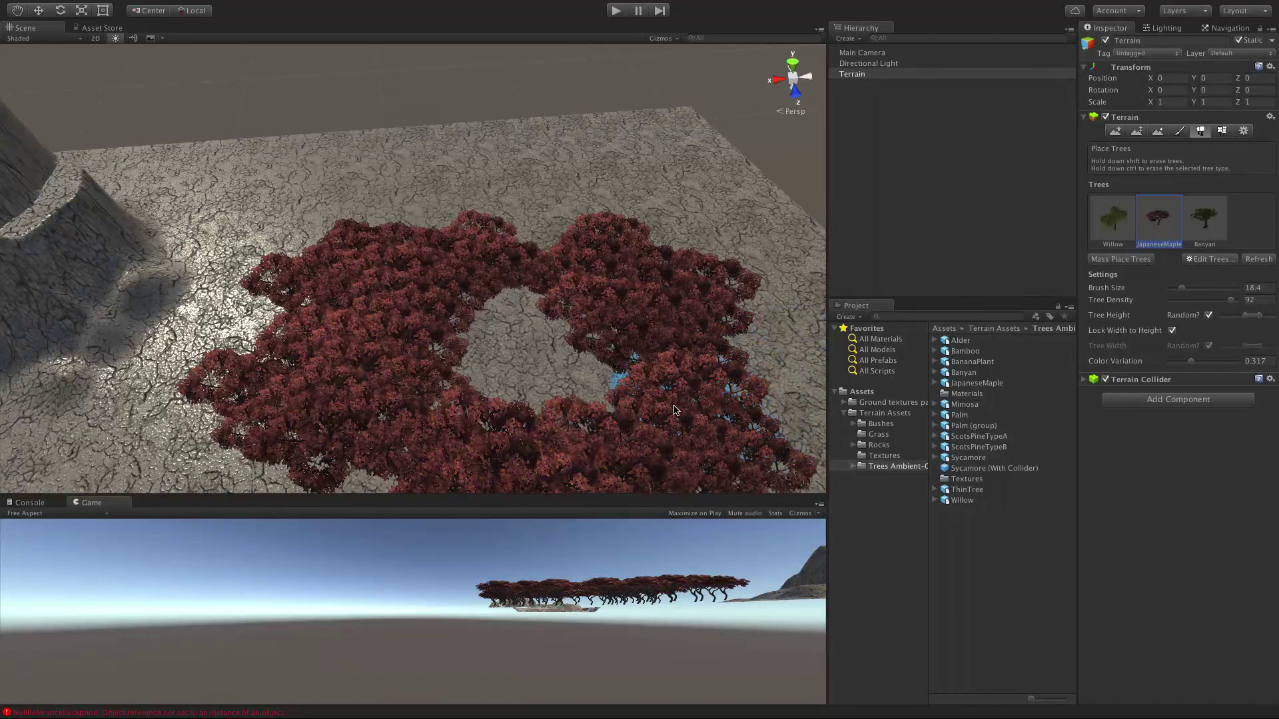
Set the brush size to 100 and erase the whole Japanese maple grove.
{"action": "left_click_drag", "start_coordinate": [1186, 289], "coordinate": [1239, 289]}
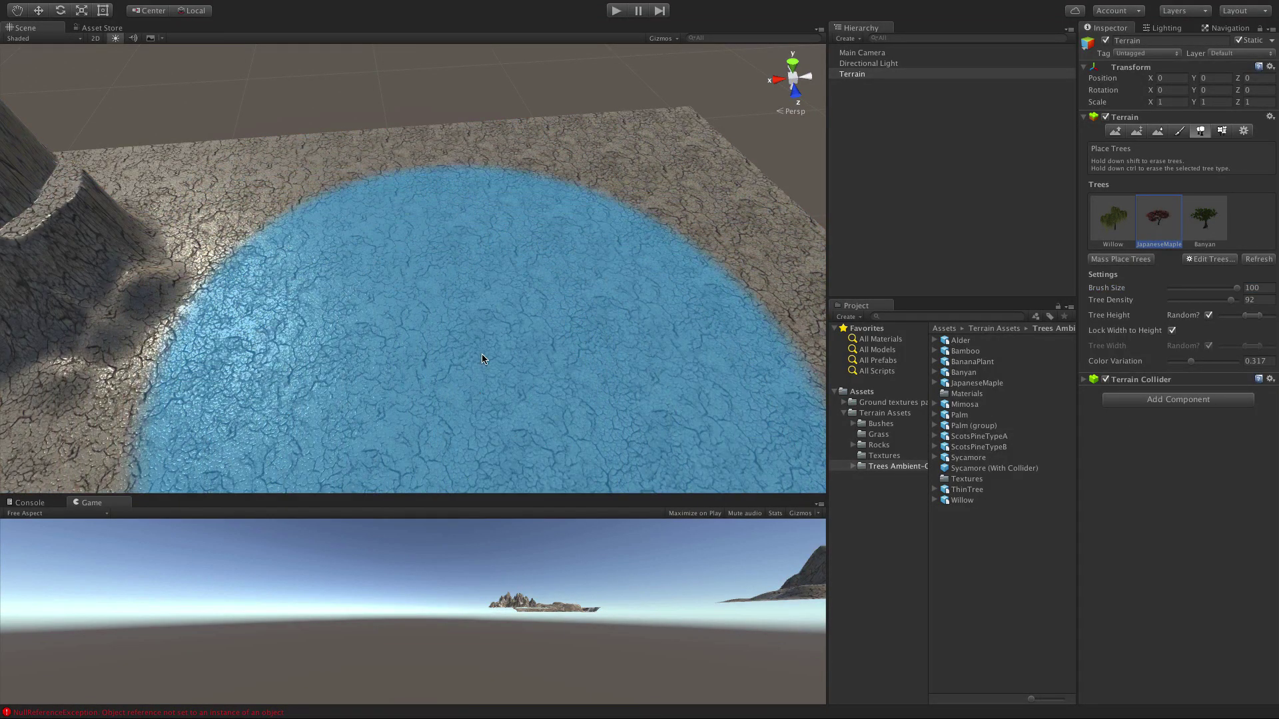
{"action": "middle_click_drag", "start_coordinate": [481, 355], "coordinate": [530, 255]}
{"action": "scroll", "coordinate": [529, 258], "scroll_direction": "up", "scroll_amount": 5}
{"action": "scroll", "coordinate": [506, 319], "scroll_direction": "down", "scroll_amount": 10}
{"action": "scroll", "coordinate": [490, 368], "scroll_direction": "down", "scroll_amount": 3}
{"action": "scroll", "coordinate": [491, 368], "scroll_direction": "up", "scroll_amount": 2}
{"action": "scroll", "coordinate": [490, 368], "scroll_direction": "down", "scroll_amount": 3}
{"action": "scroll", "coordinate": [490, 359], "scroll_direction": "up", "scroll_amount": 3}
{"action": "scroll", "coordinate": [489, 347], "scroll_direction": "up", "scroll_amount": 5}
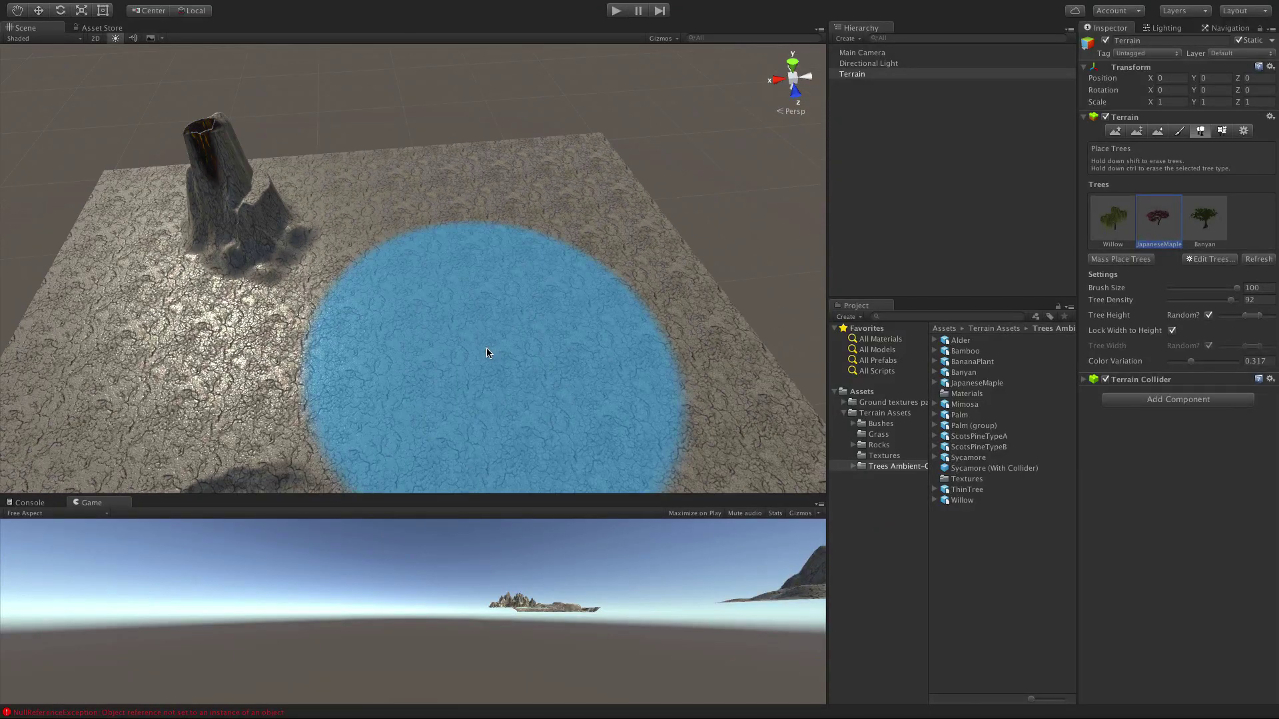
Mass place 1000 trees over the whole terrain, keeping the existing trees.
{"action": "left_click", "coordinate": [1135, 260]}
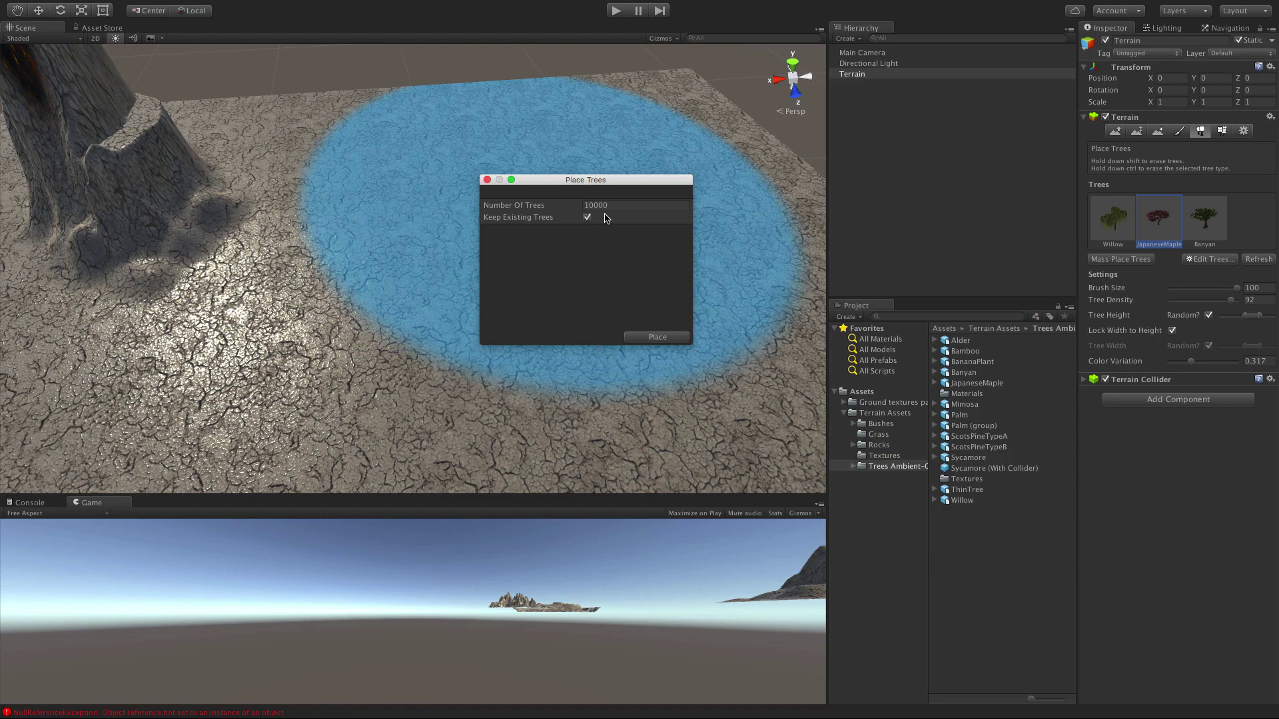
{"action": "left_click_drag", "start_coordinate": [595, 207], "coordinate": [624, 208]}
{"action": "scroll", "coordinate": [286, 250], "scroll_direction": "up", "scroll_amount": 3}
{"action": "scroll", "coordinate": [293, 249], "scroll_direction": "down", "scroll_amount": 10}
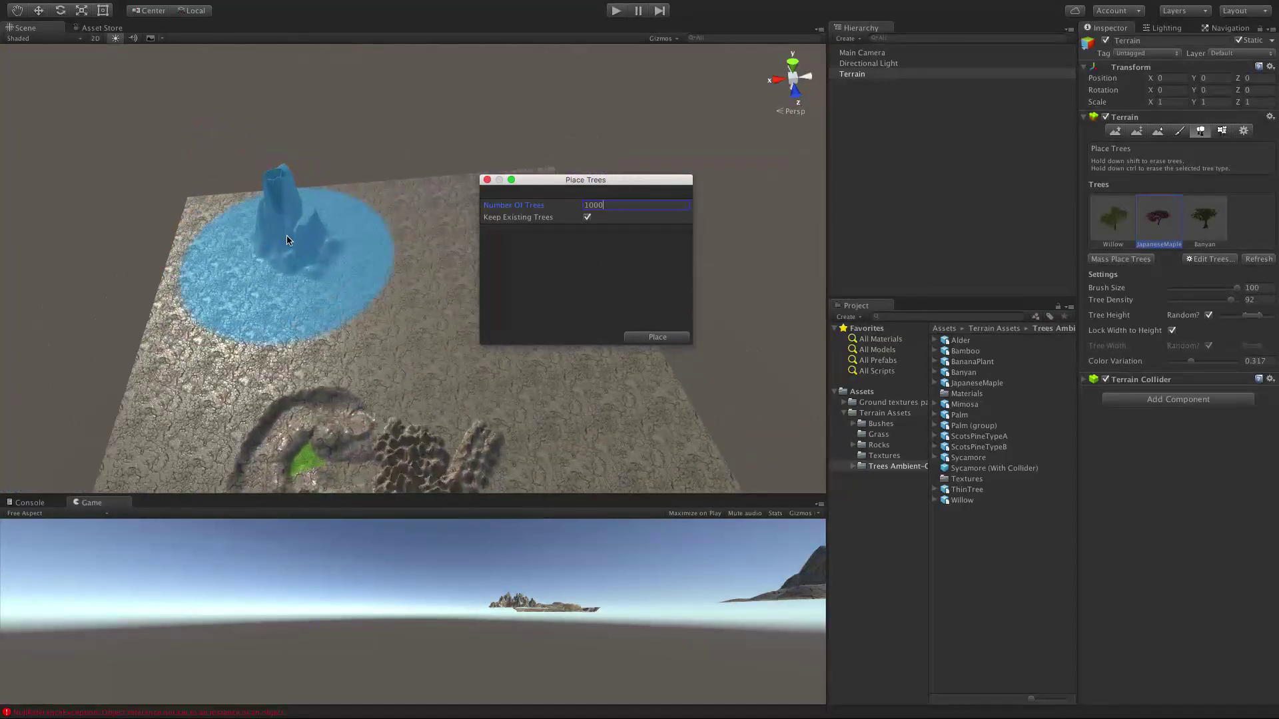
{"action": "middle_click_drag", "start_coordinate": [314, 246], "coordinate": [348, 135]}
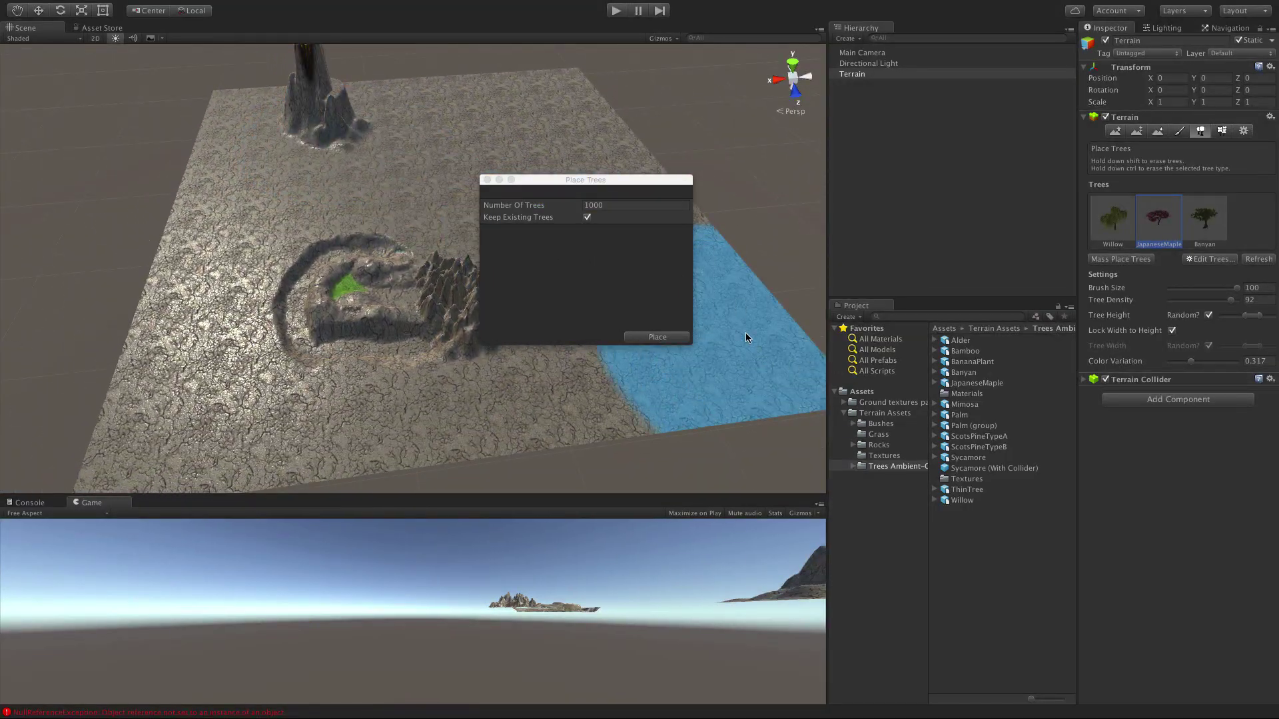
{"action": "left_click", "coordinate": [654, 337]}
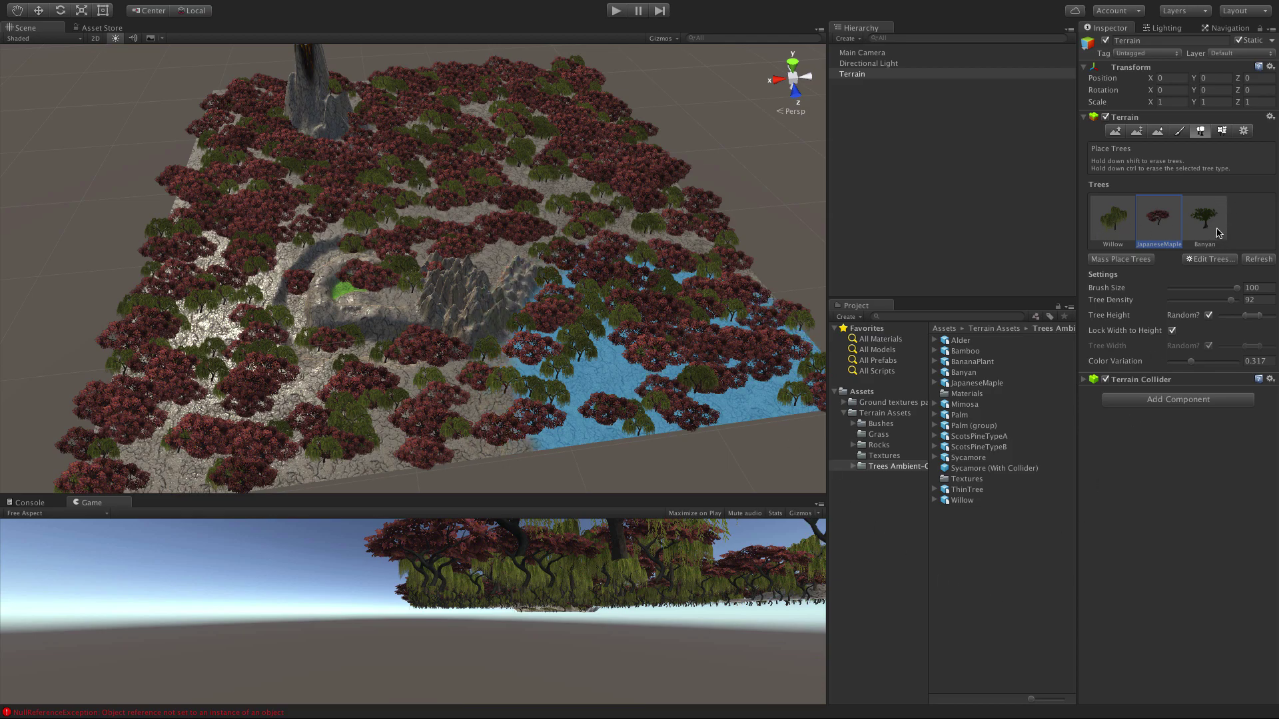
Examine how the mass-placed trees are distributed over the flat ground, the tall volcano's ledges and the crater.
{"action": "left_click", "coordinate": [1150, 221]}
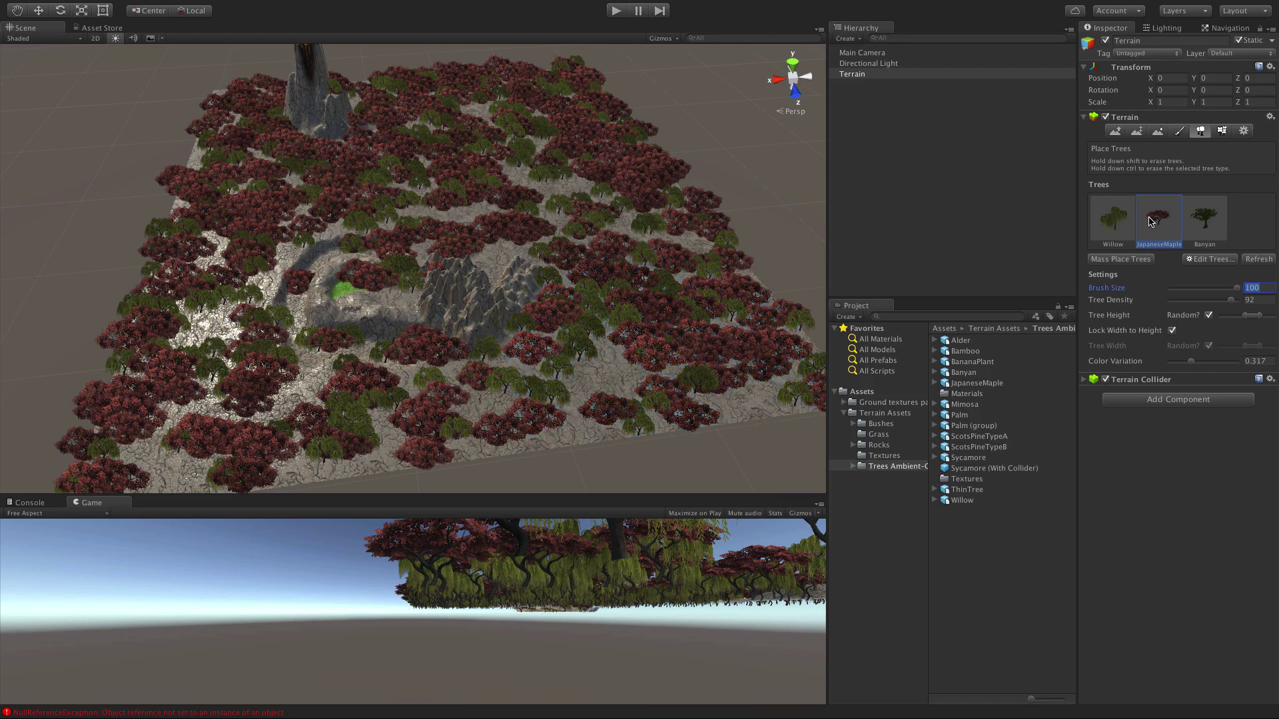
{"action": "left_click", "coordinate": [1221, 259]}
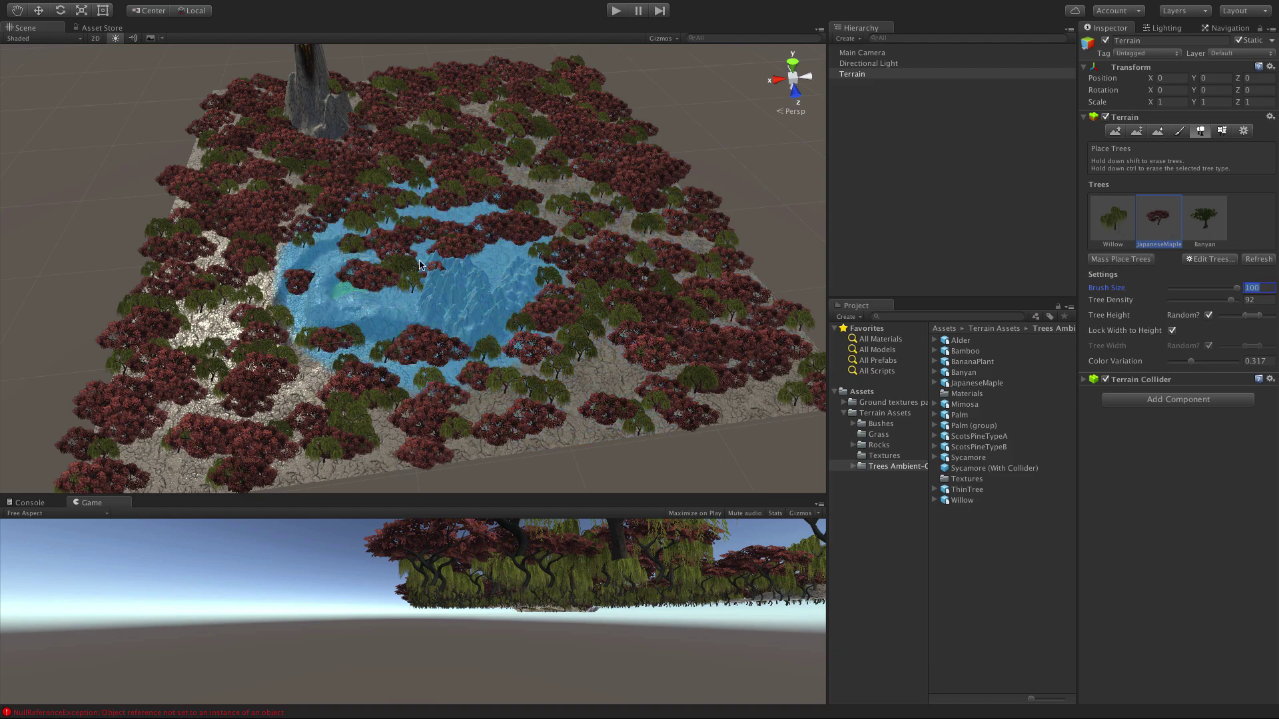
{"action": "scroll", "coordinate": [378, 228], "scroll_direction": "up", "scroll_amount": 5}
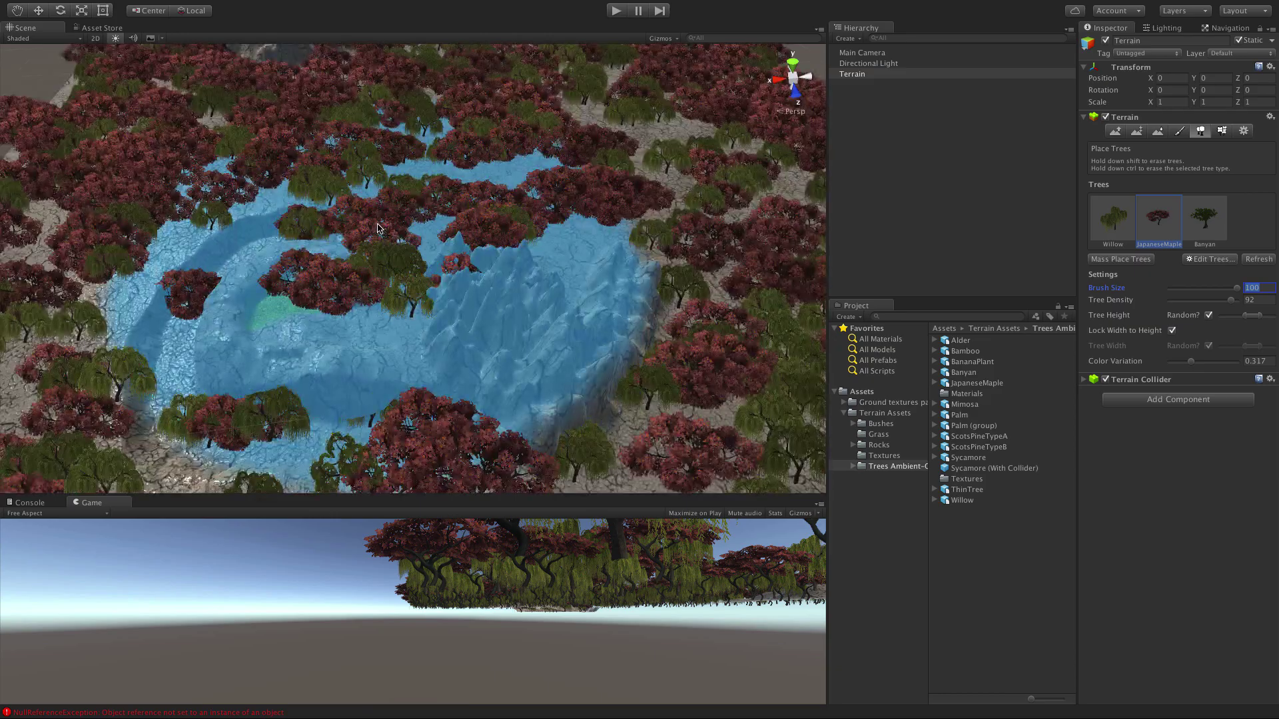
{"action": "mouse_move", "coordinate": [378, 228]}
{"action": "left_mouse_down", "text": "alt"}
{"action": "mouse_move", "coordinate": [586, 326]}
{"action": "mouse_move", "coordinate": [485, 250]}
{"action": "mouse_move", "coordinate": [466, 299]}
{"action": "mouse_move", "coordinate": [384, 328]}
{"action": "left_mouse_up", "text": "alt"}
{"action": "scroll", "coordinate": [482, 250], "scroll_direction": "up", "scroll_amount": 5}
{"action": "scroll", "coordinate": [482, 250], "scroll_direction": "down", "scroll_amount": 5}
{"action": "scroll", "coordinate": [462, 325], "scroll_direction": "down", "scroll_amount": 6}
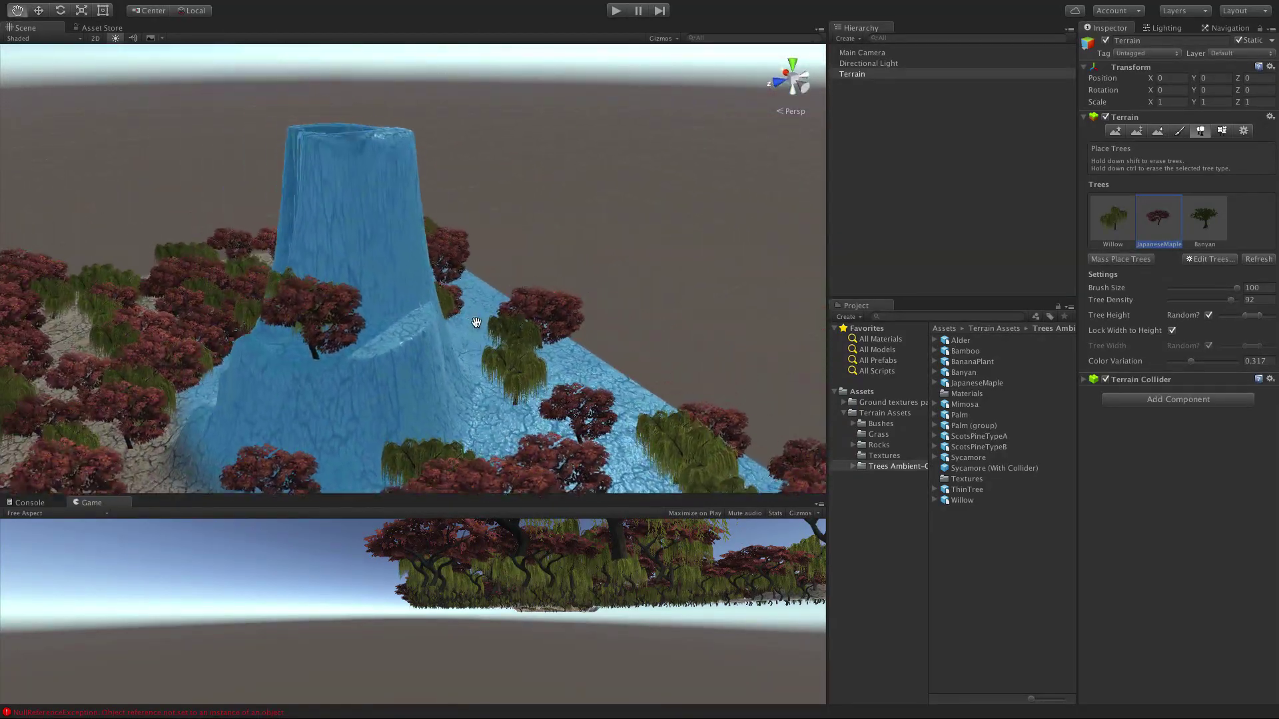
{"action": "scroll", "coordinate": [463, 324], "scroll_direction": "up", "scroll_amount": 8}
{"action": "left_click_drag", "start_coordinate": [541, 418], "coordinate": [397, 359], "text": "alt"}
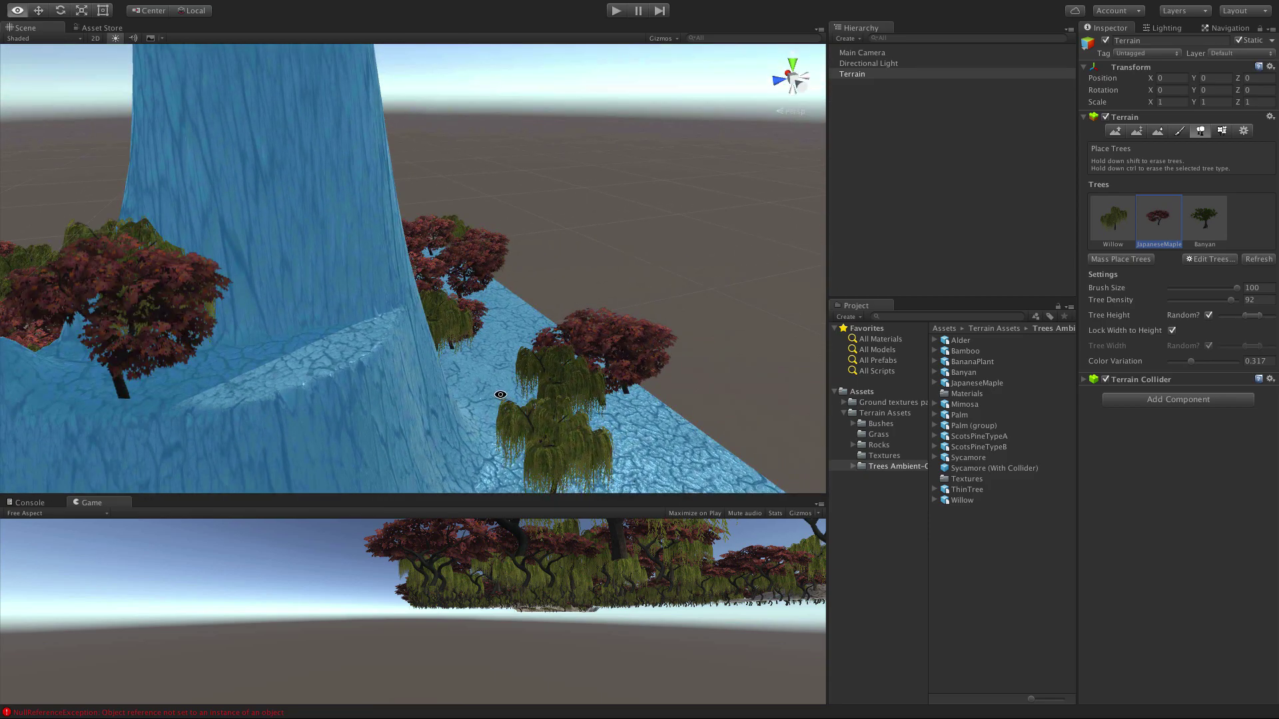
{"action": "left_click_drag", "start_coordinate": [476, 352], "coordinate": [600, 339], "text": "alt"}
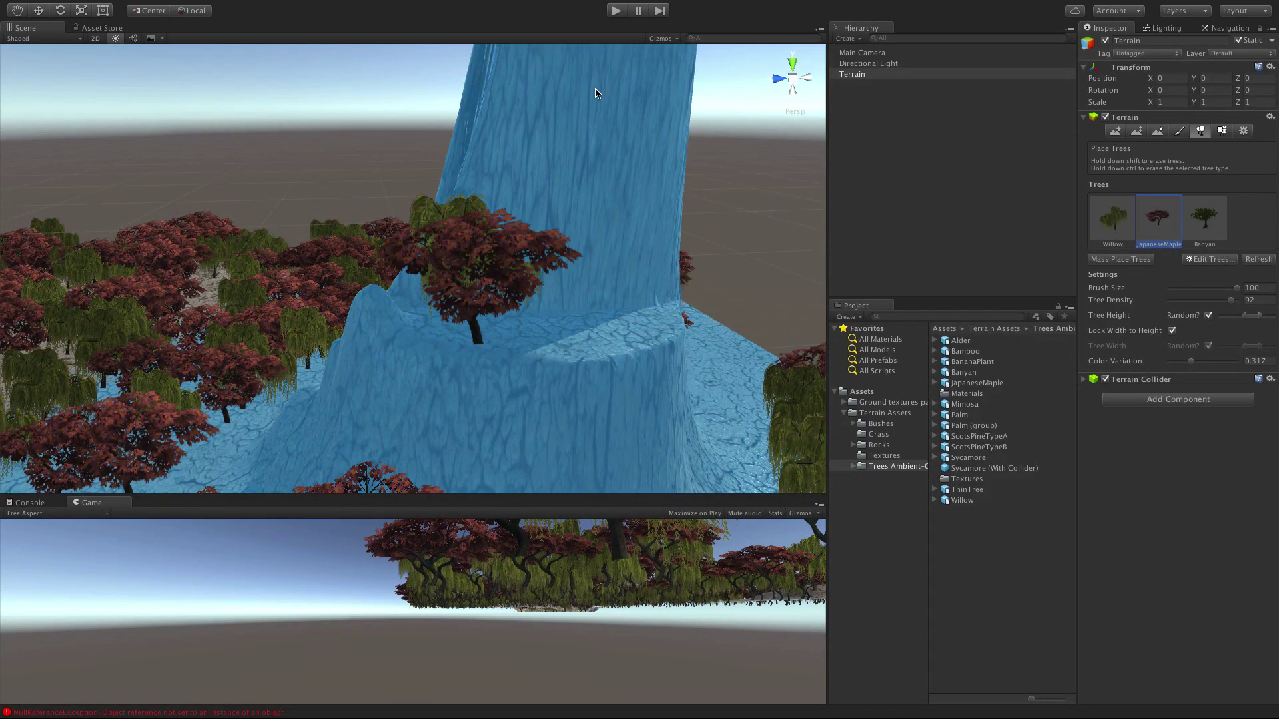
{"action": "scroll", "coordinate": [600, 380], "scroll_direction": "down", "scroll_amount": 5}
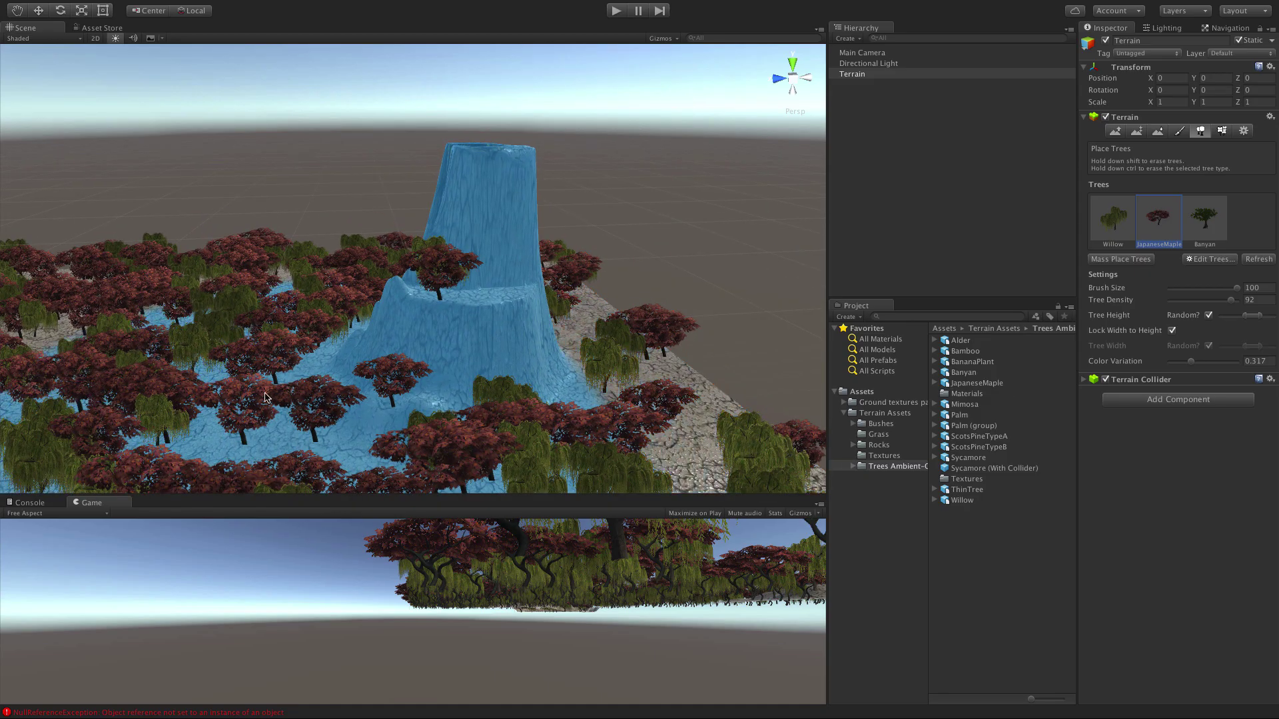
{"action": "left_click_drag", "start_coordinate": [264, 397], "coordinate": [559, 446], "text": "alt"}
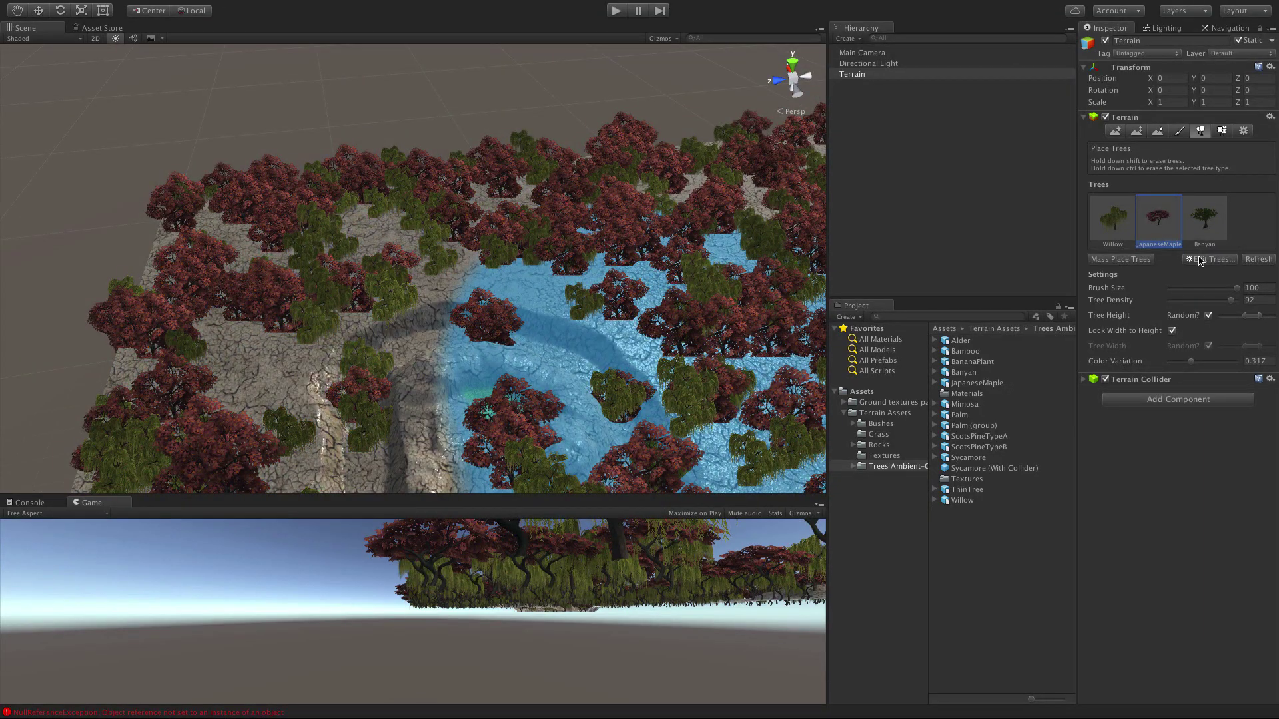
Set the brush size to 13.7 and erase the trees standing in the trench around the green crater.
{"action": "left_click_drag", "start_coordinate": [1235, 291], "coordinate": [1178, 290]}
{"action": "mouse_move", "coordinate": [479, 336]}
{"action": "left_mouse_down", "text": "shift"}
{"action": "mouse_move", "coordinate": [490, 340]}
{"action": "mouse_move", "coordinate": [433, 380]}
{"action": "mouse_move", "coordinate": [390, 375]}
{"action": "mouse_move", "coordinate": [373, 410]}
{"action": "mouse_move", "coordinate": [361, 391]}
{"action": "left_mouse_up", "text": "shift"}
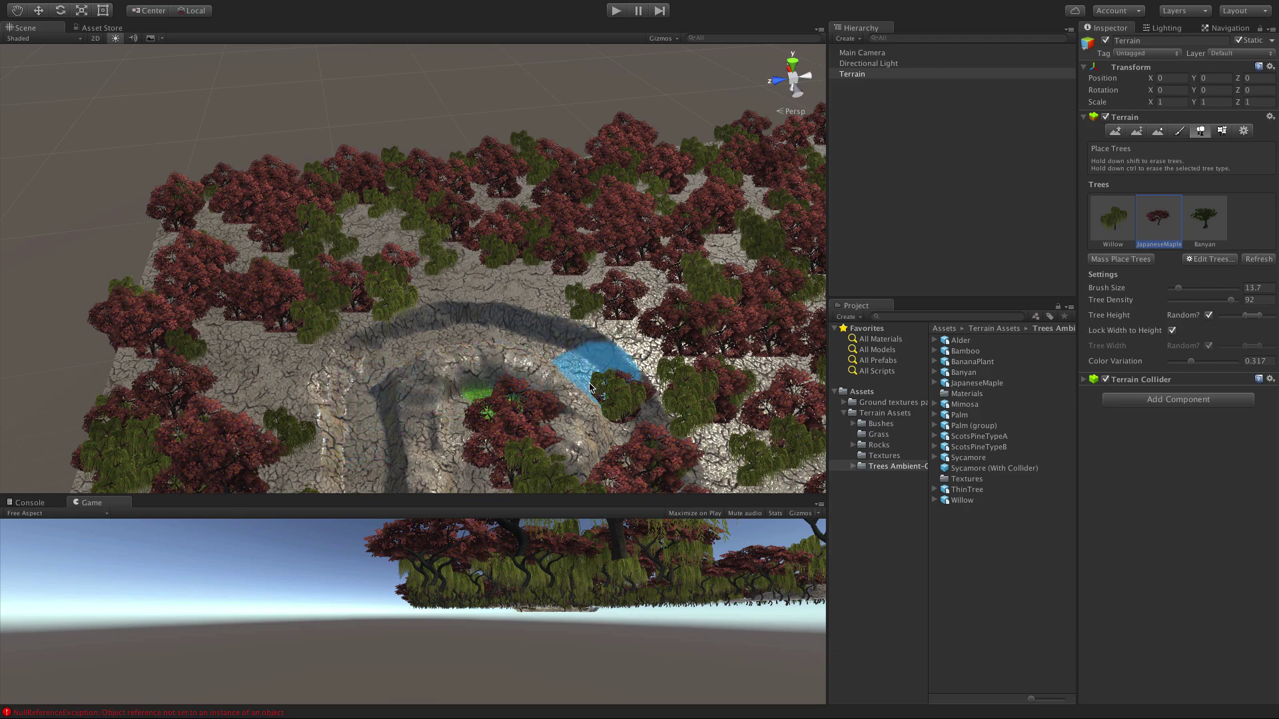
{"action": "mouse_move", "coordinate": [434, 371]}
{"action": "left_mouse_down", "text": "alt"}
{"action": "mouse_move", "coordinate": [442, 399]}
{"action": "mouse_move", "coordinate": [523, 297]}
{"action": "mouse_move", "coordinate": [506, 310]}
{"action": "left_mouse_up", "text": "alt"}
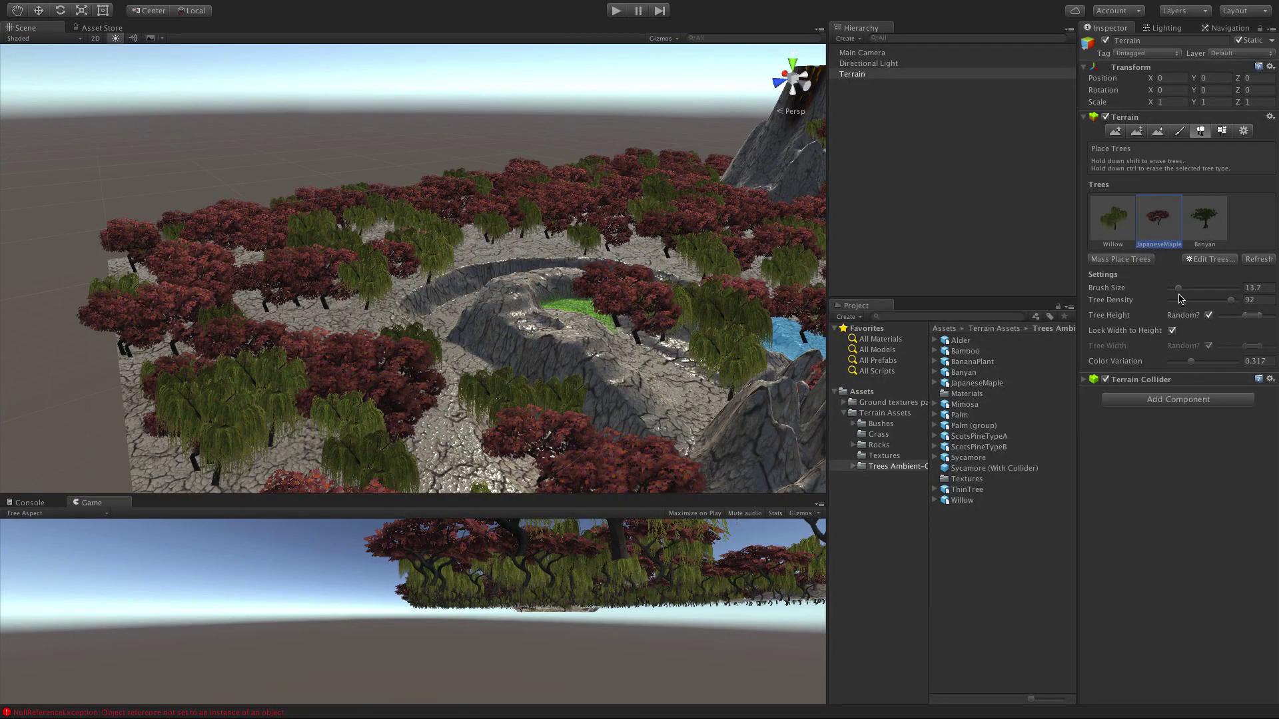
Set the brush size to 2.9 and erase a single Japanese maple beside the green crater.
{"action": "left_click_drag", "start_coordinate": [1178, 291], "coordinate": [1171, 290]}
{"action": "scroll", "coordinate": [699, 366], "scroll_direction": "down", "scroll_amount": 3}
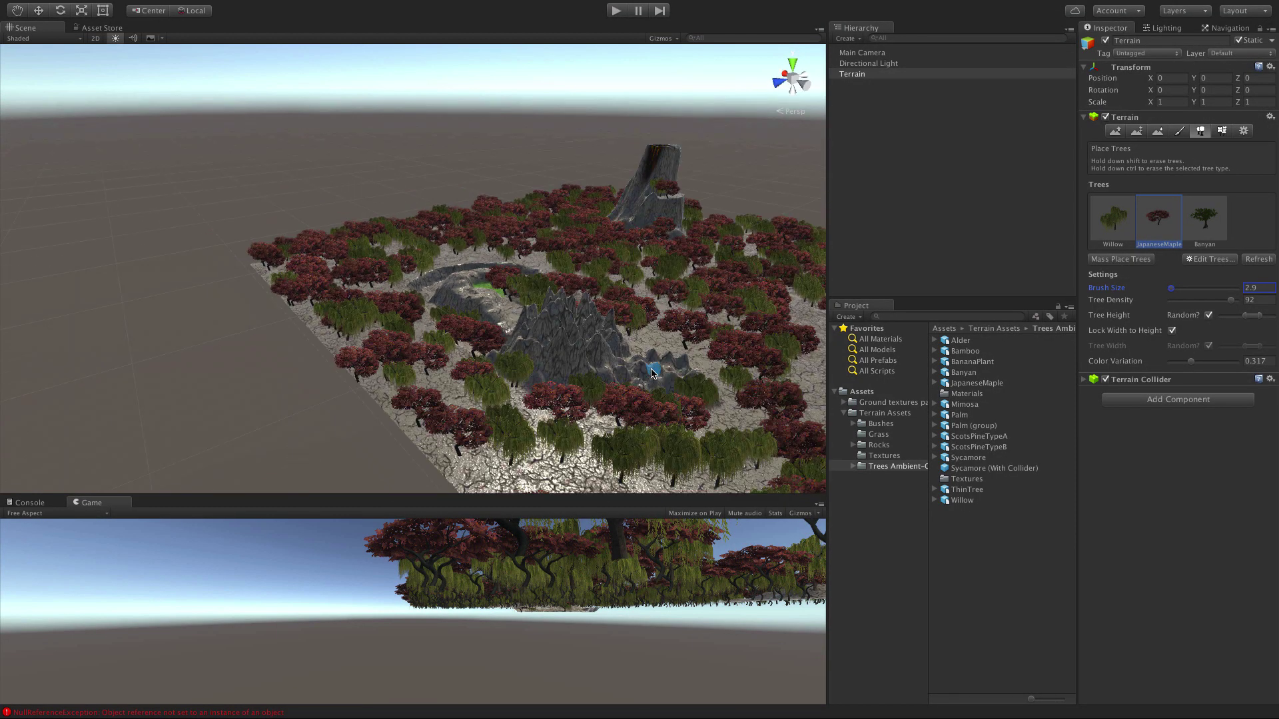
{"action": "scroll", "coordinate": [616, 356], "scroll_direction": "up", "scroll_amount": 6}
{"action": "middle_click_drag", "start_coordinate": [615, 356], "coordinate": [531, 305]}
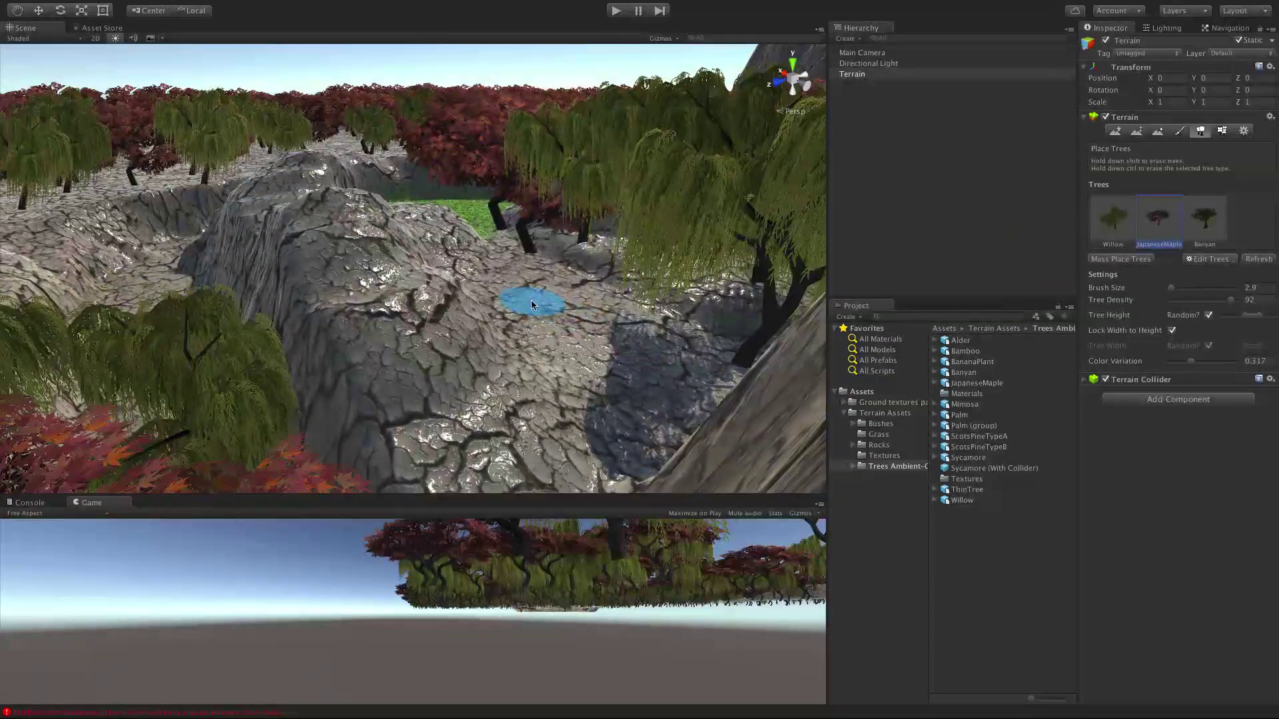
{"action": "left_click", "coordinate": [531, 252], "text": "shift"}
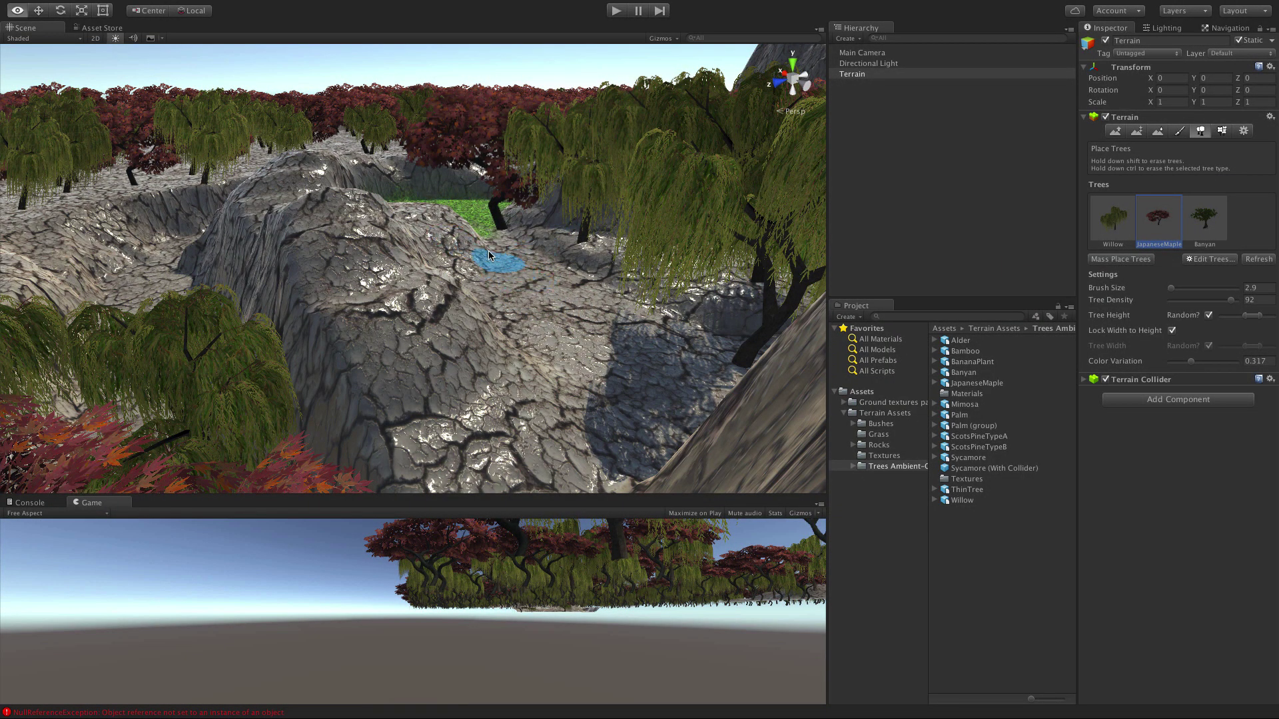
Undo the tree edits so the whole terrain is cleared of trees.
{"action": "left_click_drag", "start_coordinate": [496, 257], "coordinate": [633, 333], "text": "alt"}
{"action": "scroll", "coordinate": [634, 316], "scroll_direction": "up", "scroll_amount": 5}
{"action": "scroll", "coordinate": [635, 317], "scroll_direction": "down", "scroll_amount": 15}
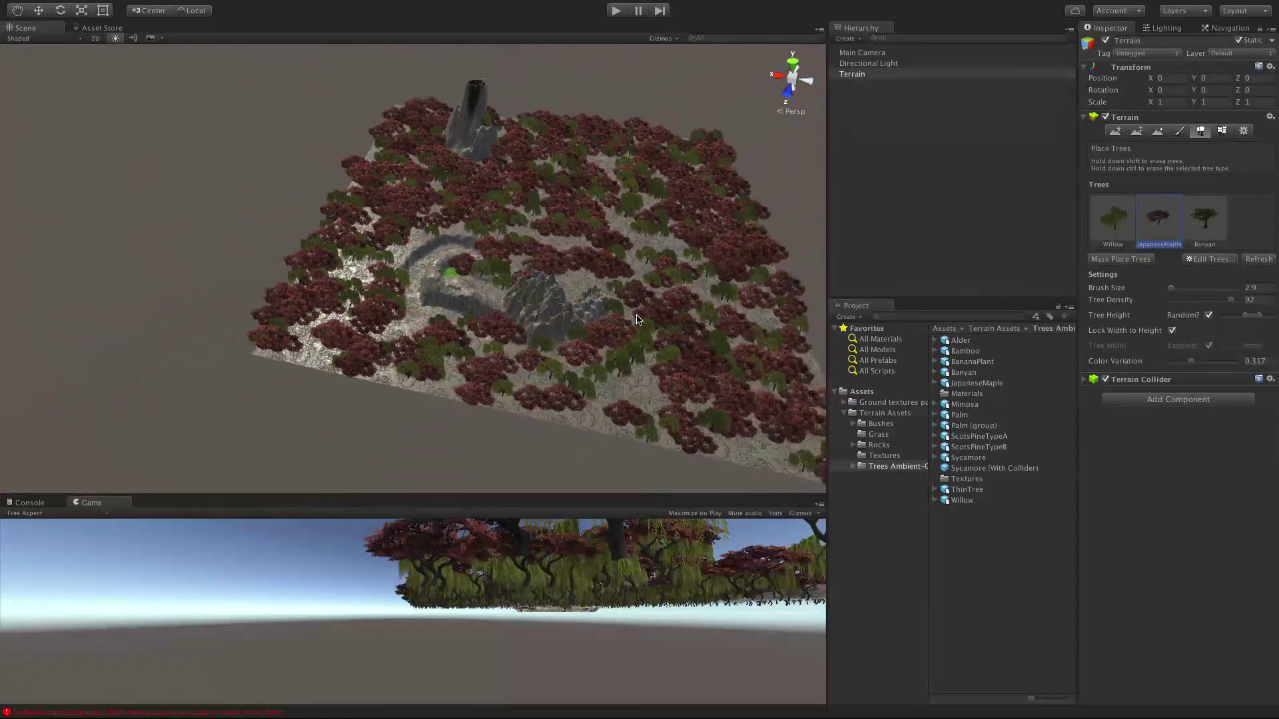
{"action": "scroll", "coordinate": [636, 319], "scroll_direction": "up", "scroll_amount": 2}
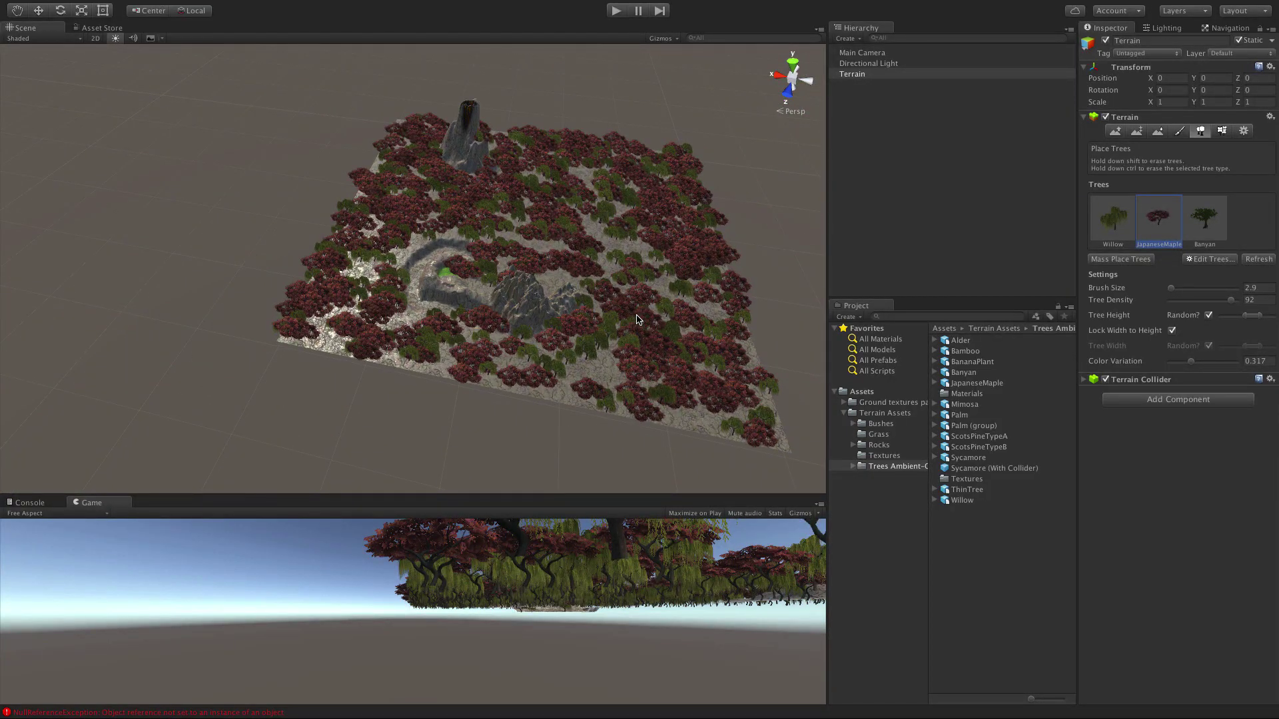
{"action": "key", "text": "ctrl+z"}
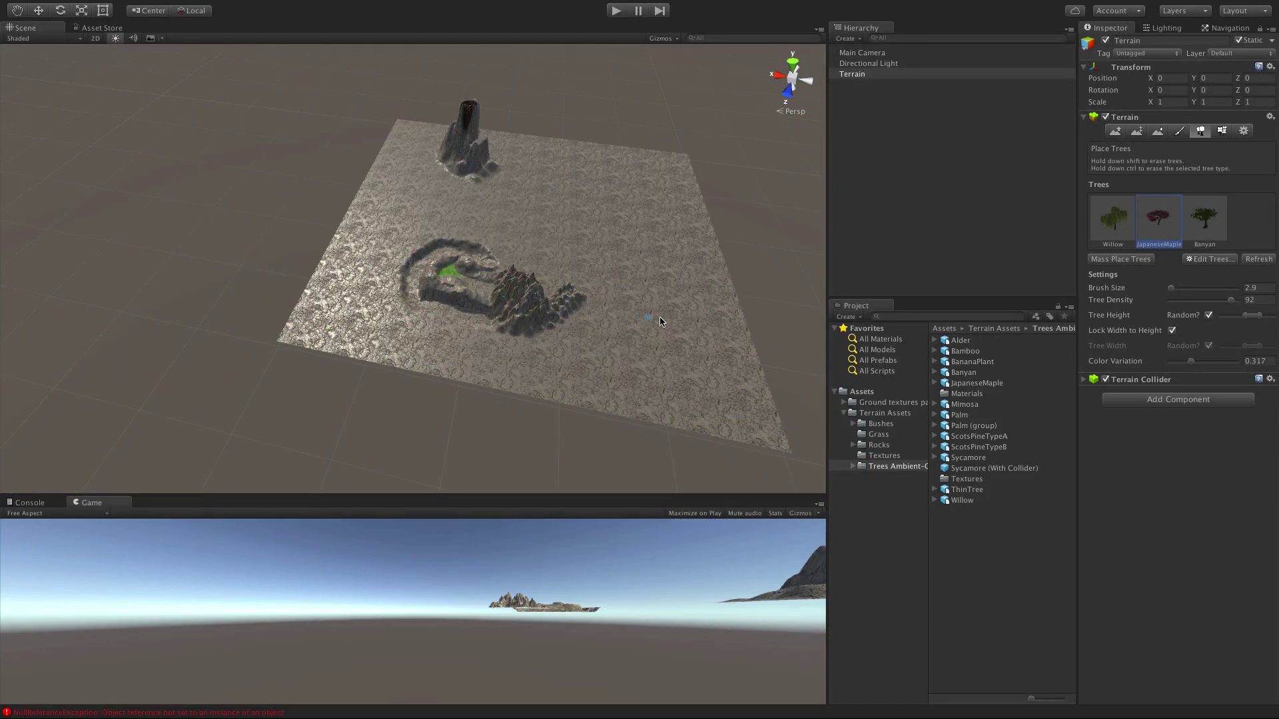
Switch the terrain to detail painting and open the Grass asset folder under Terrain Assets.
{"action": "scroll", "coordinate": [580, 277], "scroll_direction": "down", "scroll_amount": 5}
{"action": "scroll", "coordinate": [573, 278], "scroll_direction": "up", "scroll_amount": 8}
{"action": "scroll", "coordinate": [543, 259], "scroll_direction": "up", "scroll_amount": 5}
{"action": "middle_click_drag", "start_coordinate": [505, 197], "coordinate": [322, 403]}
{"action": "middle_click_drag", "start_coordinate": [652, 227], "coordinate": [444, 262]}
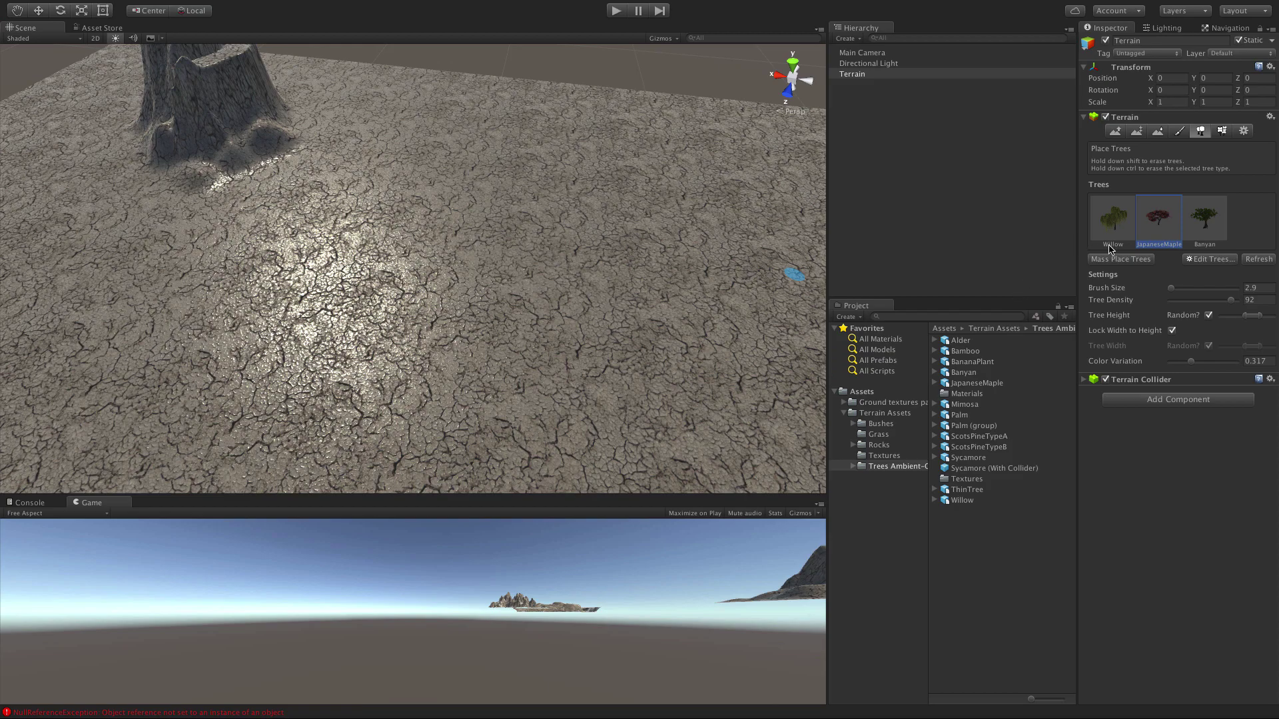
{"action": "left_click", "coordinate": [1222, 131]}
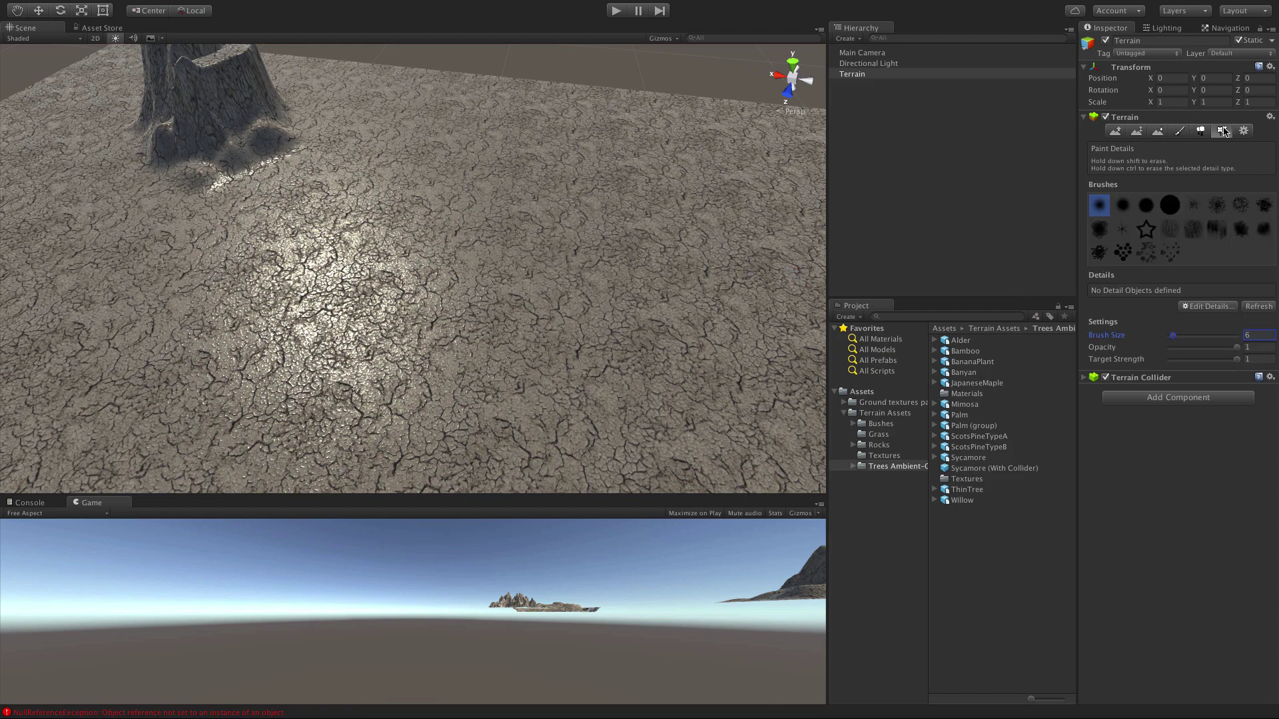
{"action": "left_click", "coordinate": [1216, 307]}
{"action": "left_click", "coordinate": [1217, 307]}
{"action": "left_click", "coordinate": [1209, 307]}
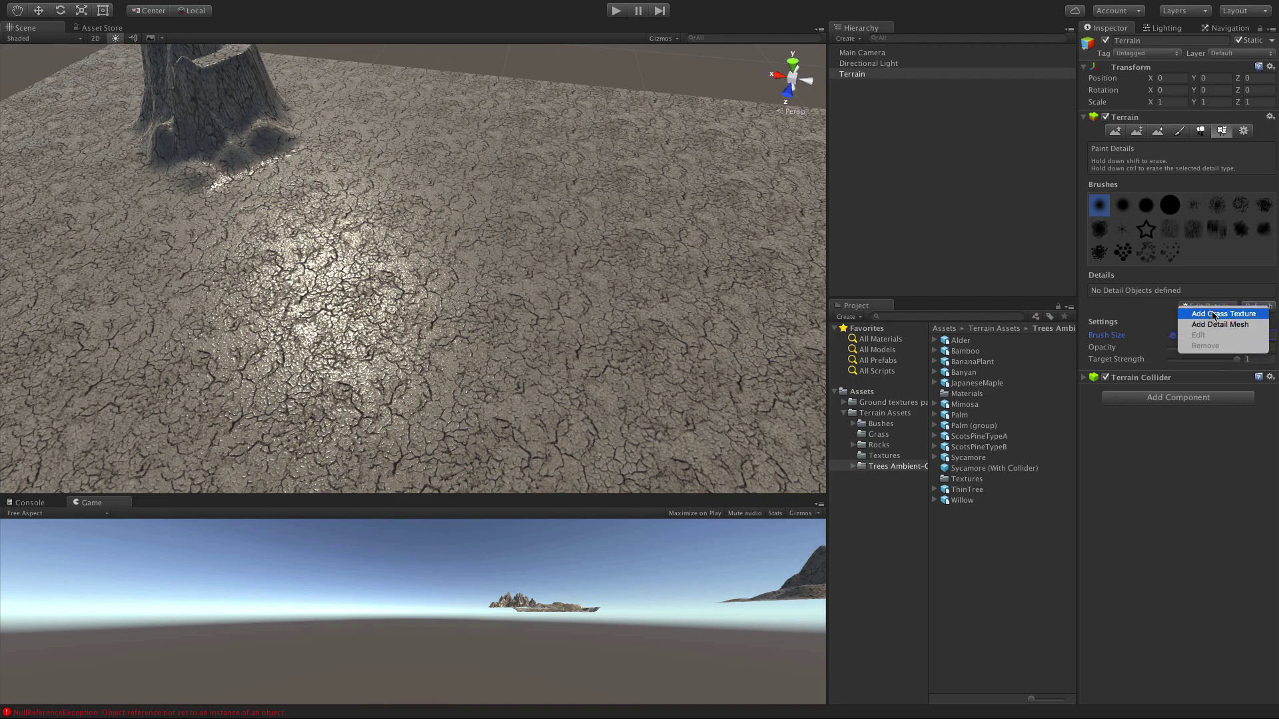
{"action": "left_click", "coordinate": [1243, 325]}
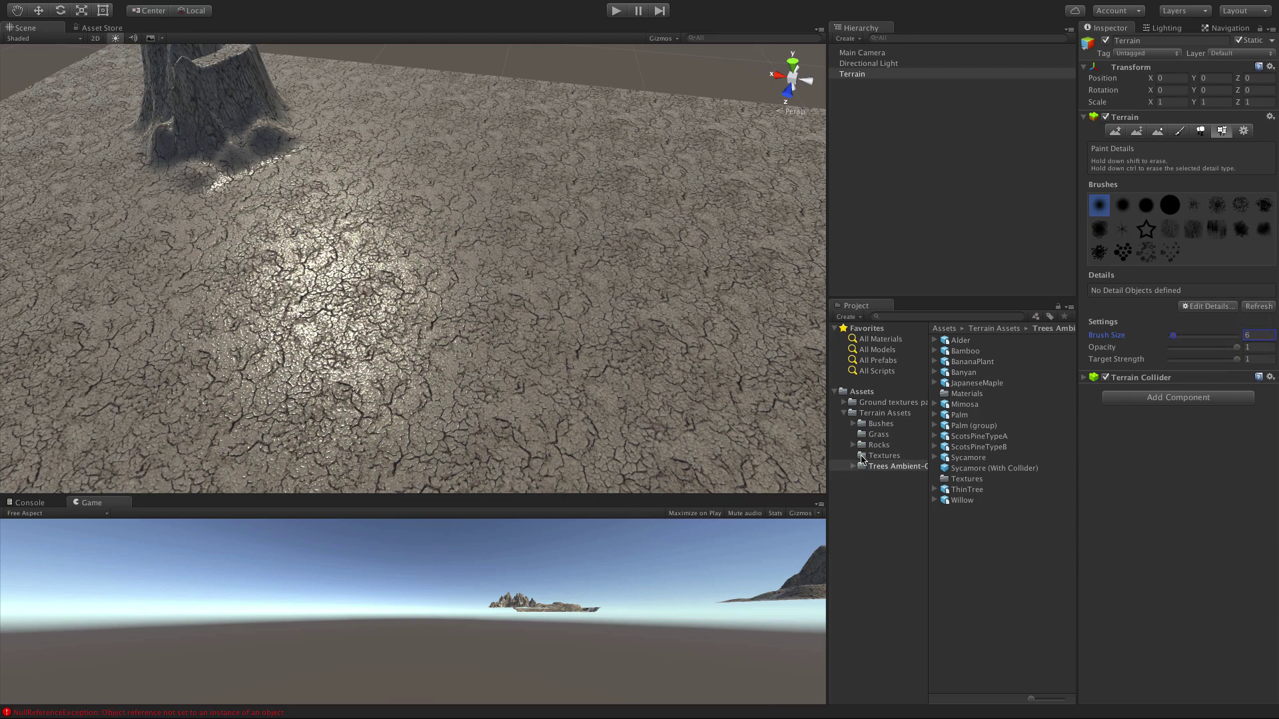
{"action": "left_click", "coordinate": [879, 434]}
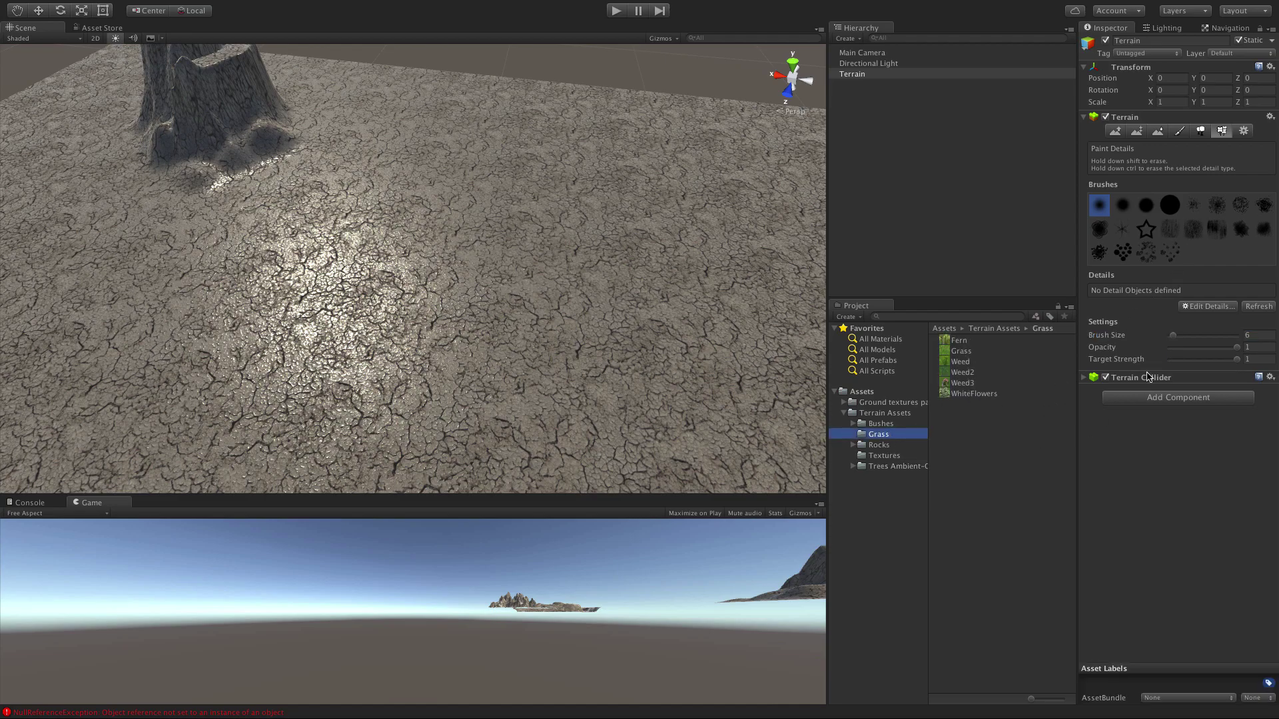
Start a new grass texture detail and assign the Grass texture as its detail texture.
{"action": "left_click", "coordinate": [1201, 306]}
{"action": "left_click", "coordinate": [1208, 314]}
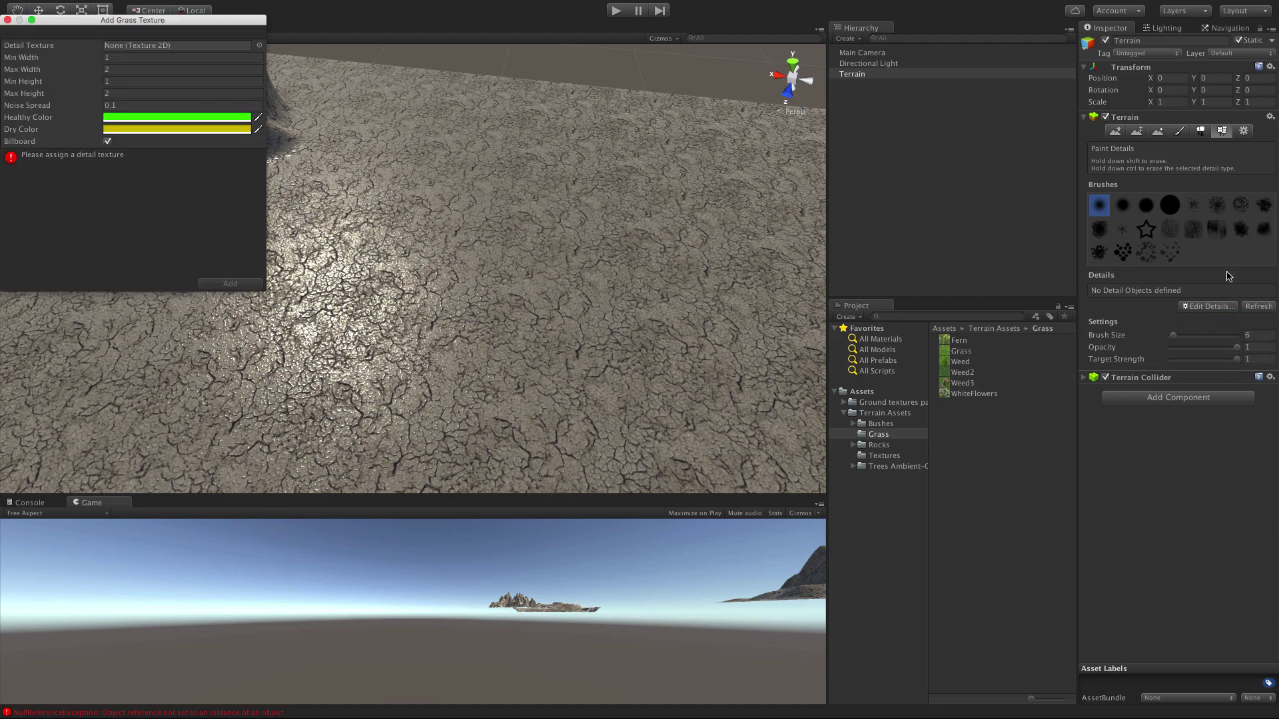
{"action": "left_click_drag", "start_coordinate": [187, 24], "coordinate": [664, 204]}
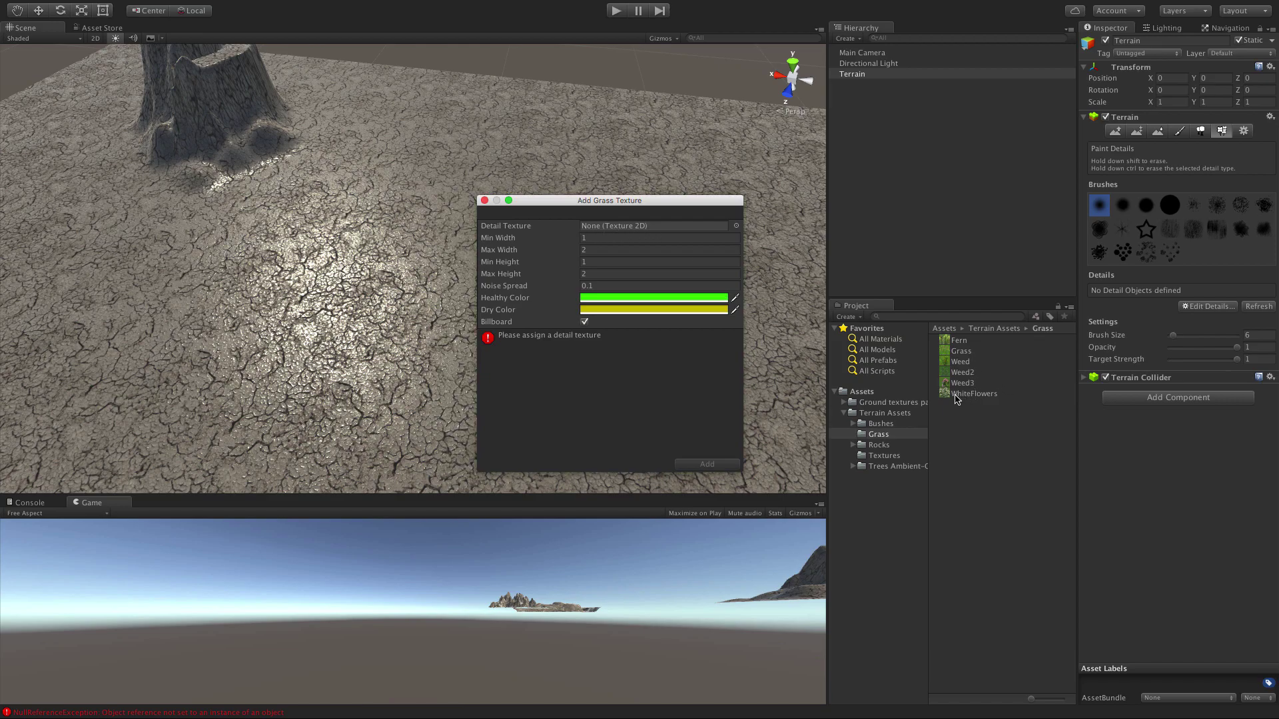
{"action": "left_click_drag", "start_coordinate": [945, 365], "coordinate": [668, 231]}
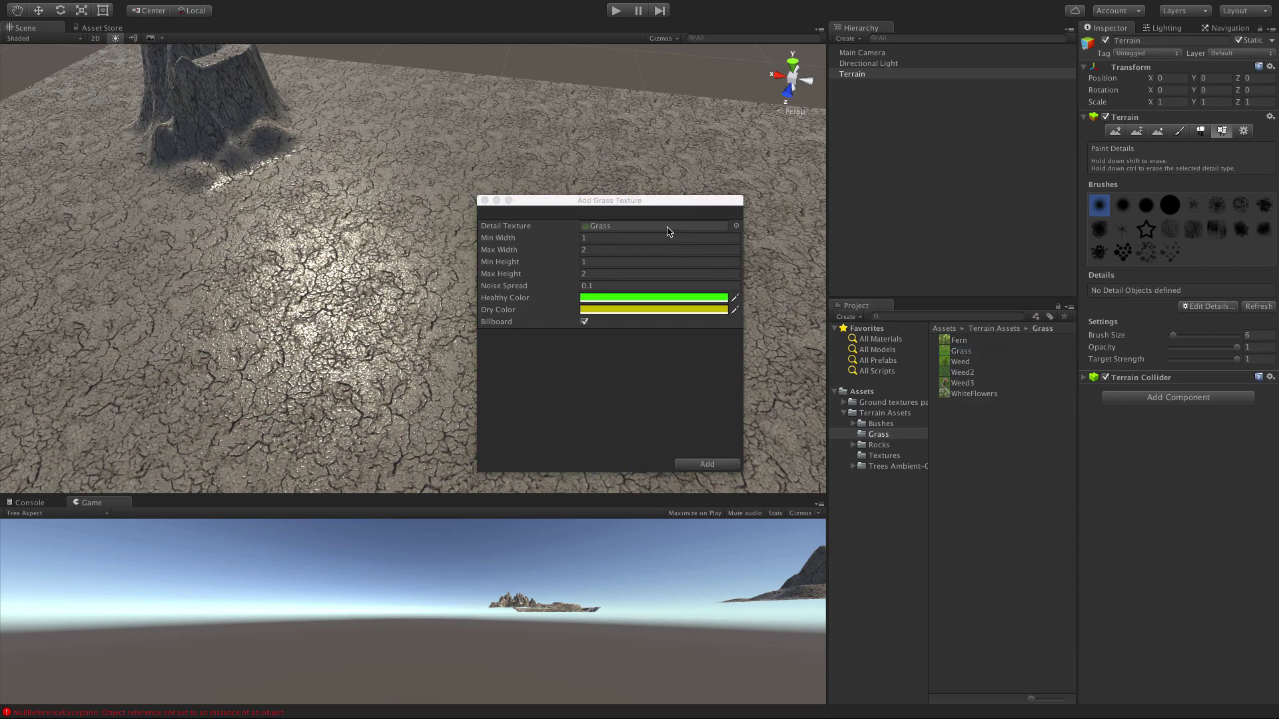
Browse the available textures, search them for "grass", and add the Grass detail to the terrain.
{"action": "left_click", "coordinate": [736, 226]}
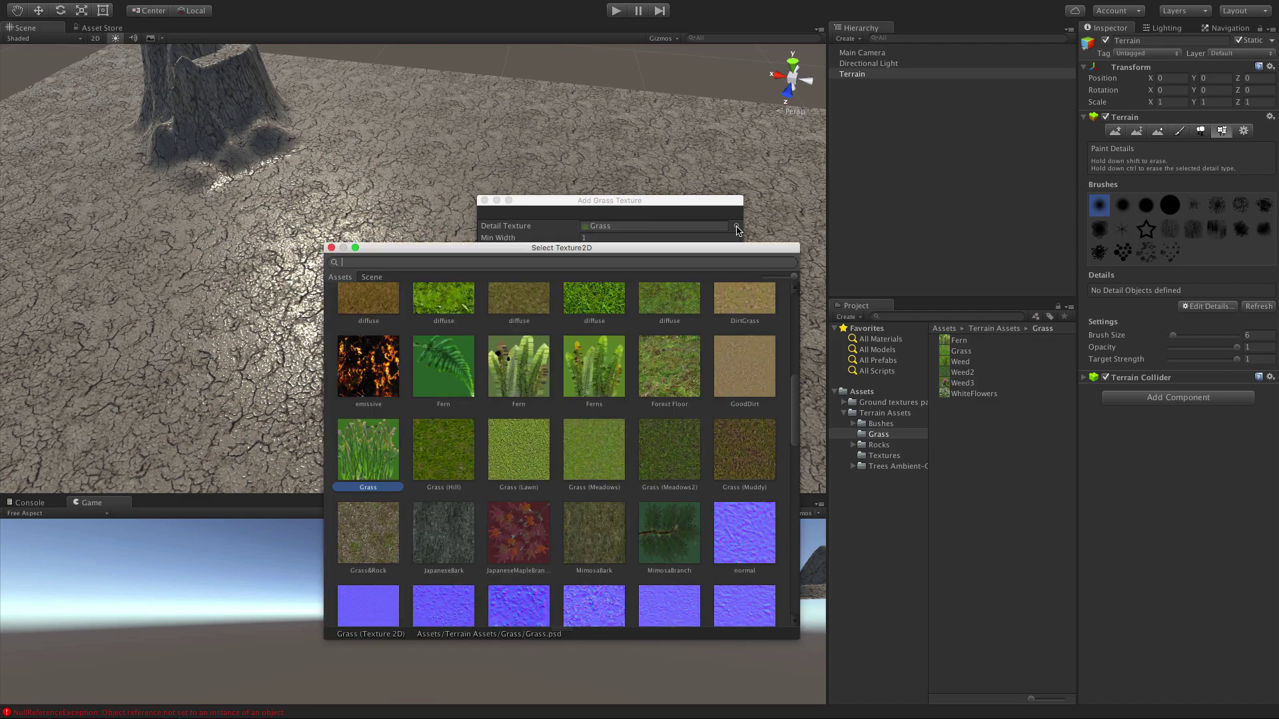
{"action": "scroll", "coordinate": [725, 467], "scroll_direction": "down", "scroll_amount": 10}
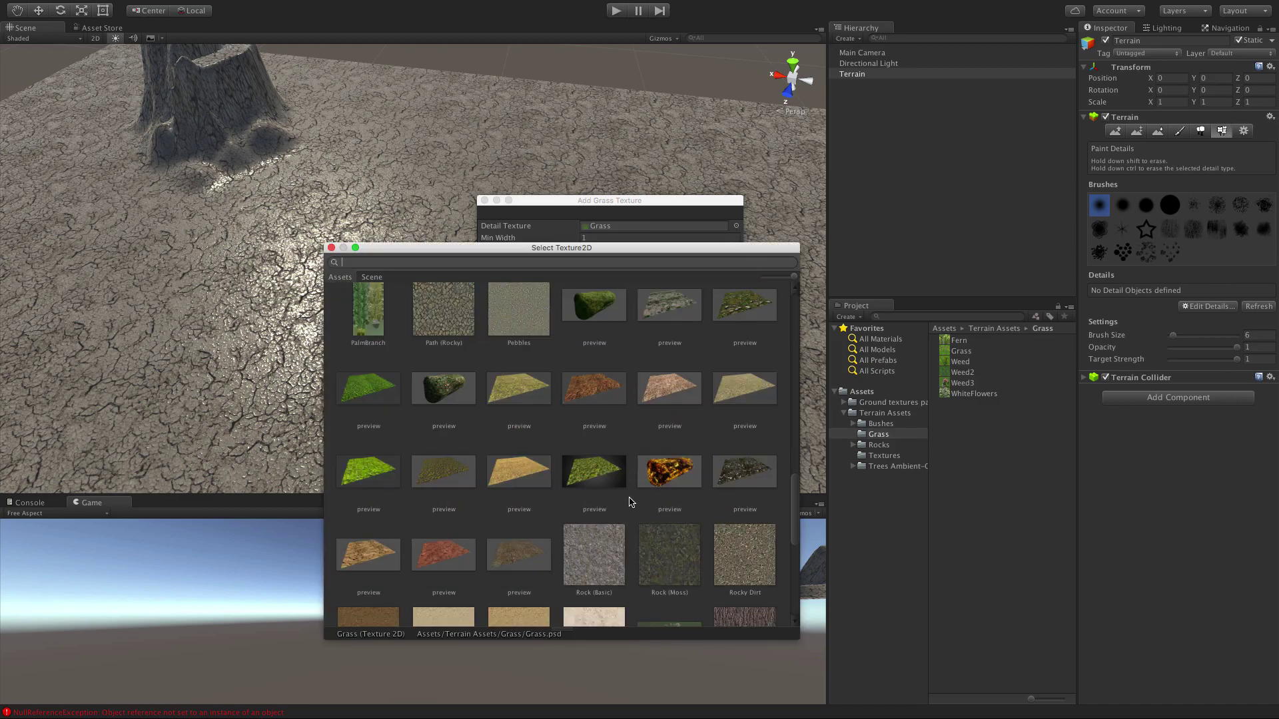
{"action": "scroll", "coordinate": [635, 466], "scroll_direction": "up", "scroll_amount": 3}
{"action": "scroll", "coordinate": [635, 461], "scroll_direction": "down", "scroll_amount": 1}
{"action": "scroll", "coordinate": [635, 462], "scroll_direction": "down", "scroll_amount": 1}
{"action": "scroll", "coordinate": [725, 373], "scroll_direction": "up", "scroll_amount": 10}
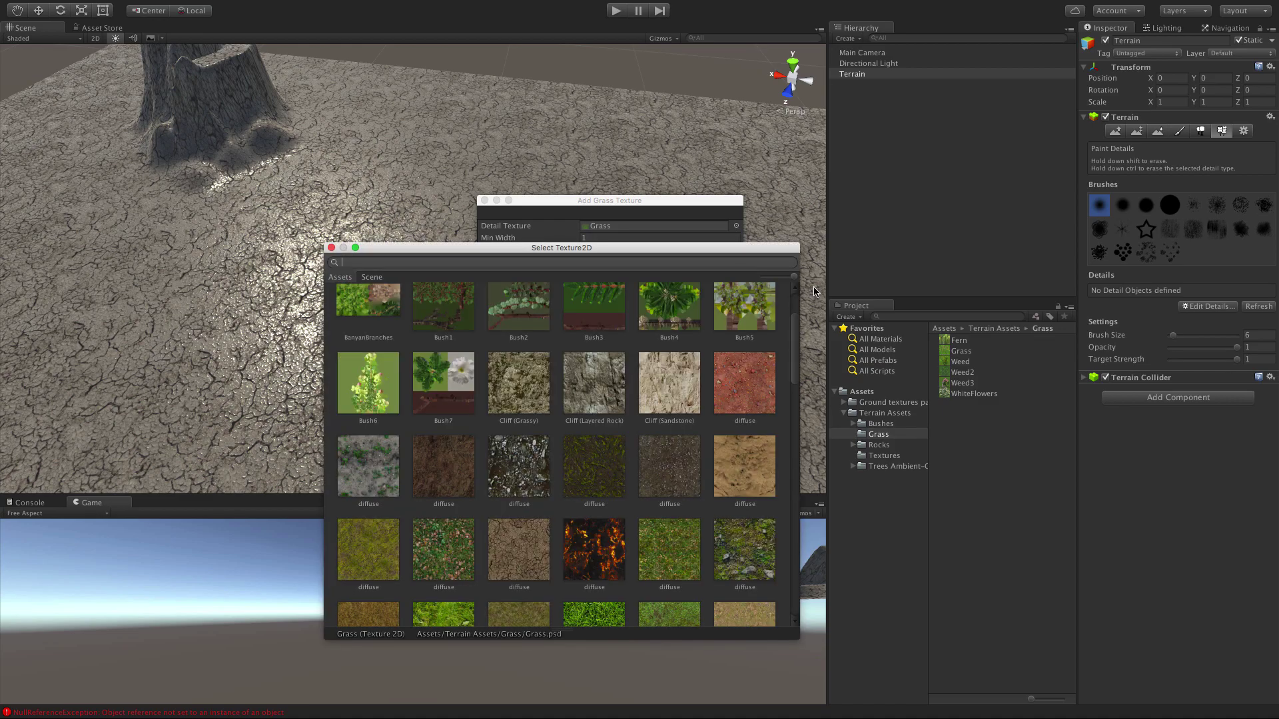
{"action": "type", "text": "grass"}
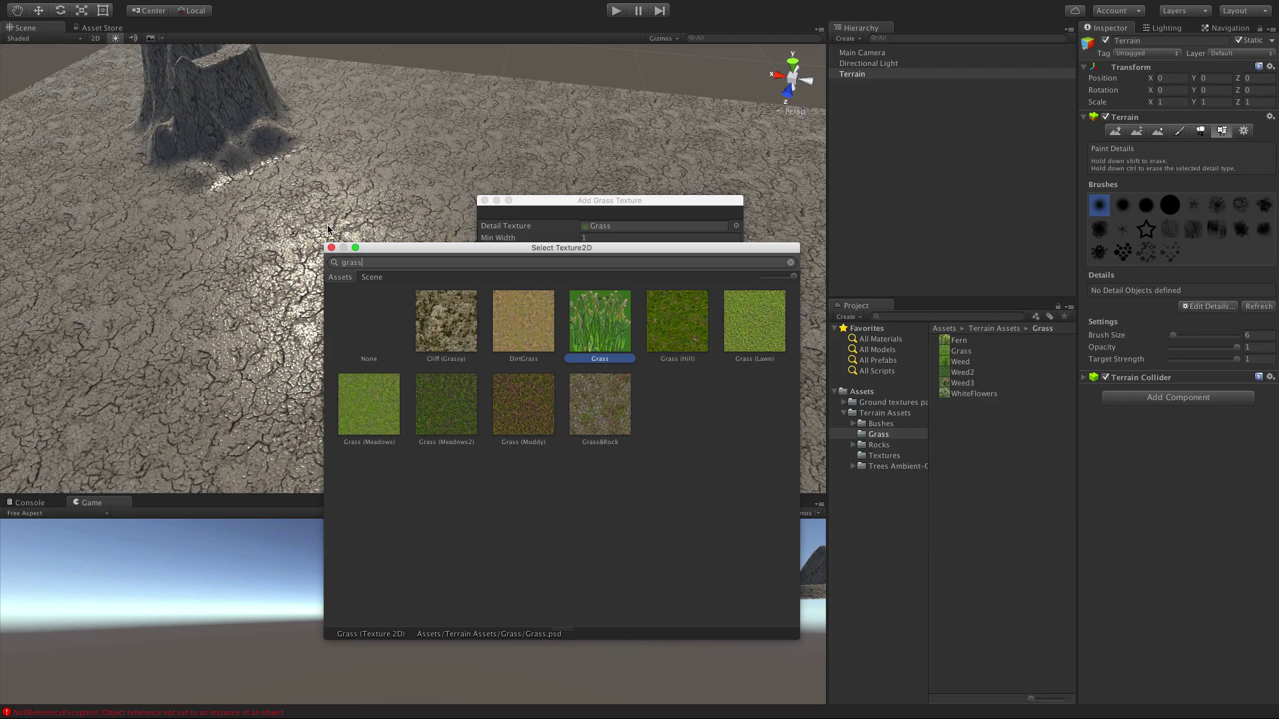
{"action": "left_click", "coordinate": [331, 247]}
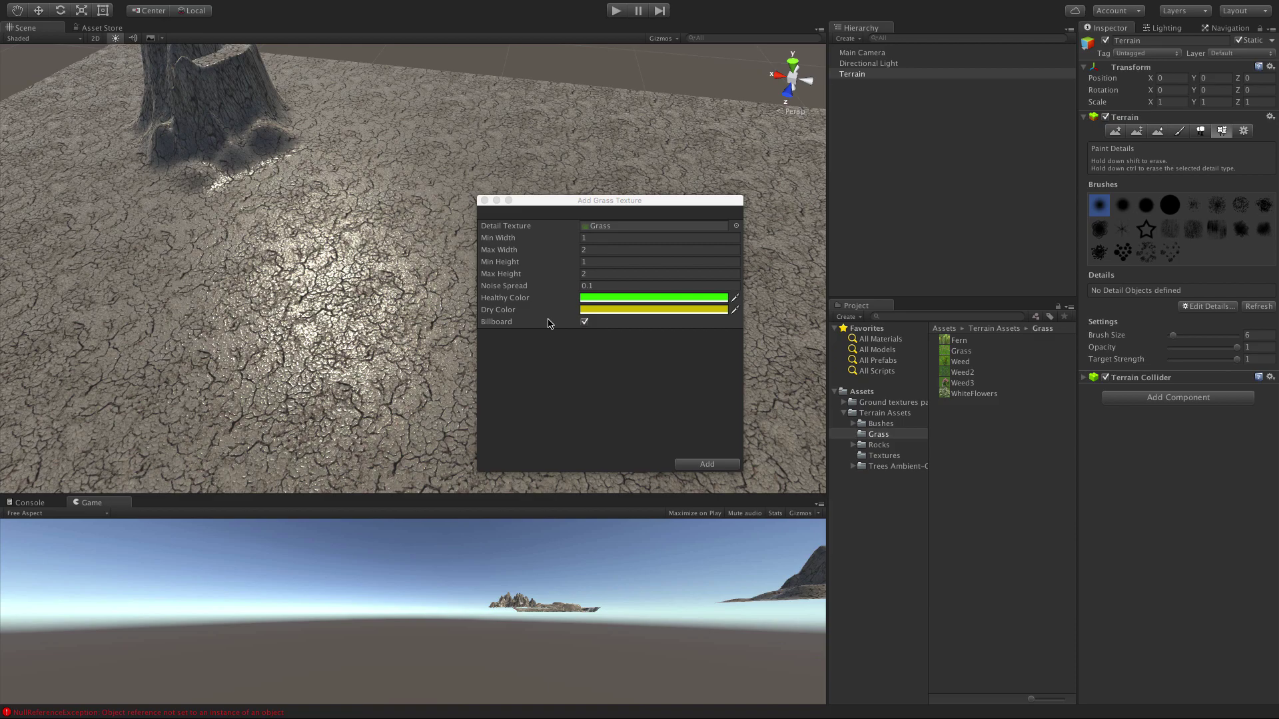
{"action": "left_click", "coordinate": [706, 464]}
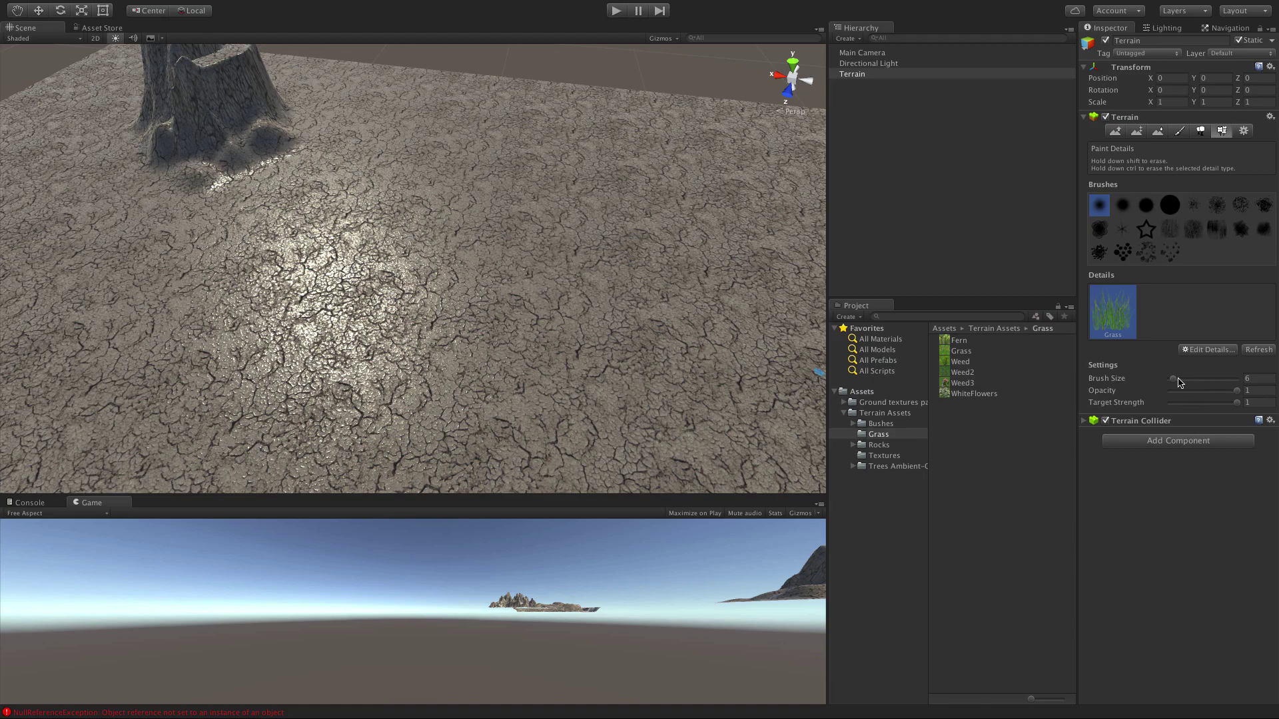
Try painting dense grass patches on the cracked ground at brush size 6, opacity 1 and target strength 1, and undo them.
{"action": "scroll", "coordinate": [492, 201], "scroll_direction": "down", "scroll_amount": 5}
{"action": "scroll", "coordinate": [456, 218], "scroll_direction": "up", "scroll_amount": 10}
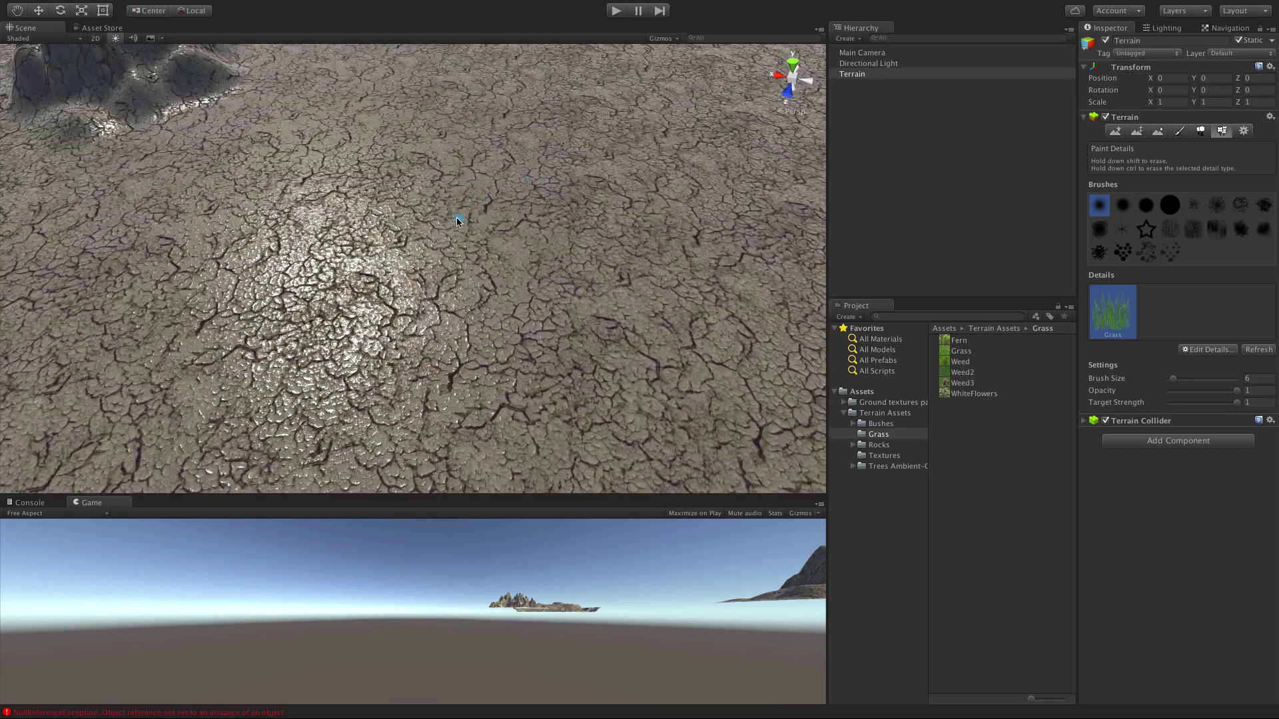
{"action": "mouse_move", "coordinate": [434, 298]}
{"action": "left_mouse_down"}
{"action": "mouse_move", "coordinate": [597, 373]}
{"action": "mouse_move", "coordinate": [481, 320]}
{"action": "mouse_move", "coordinate": [513, 362]}
{"action": "mouse_move", "coordinate": [570, 377]}
{"action": "left_mouse_up"}
{"action": "scroll", "coordinate": [563, 375], "scroll_direction": "down", "scroll_amount": 5}
{"action": "scroll", "coordinate": [559, 368], "scroll_direction": "up", "scroll_amount": 7}
{"action": "scroll", "coordinate": [559, 368], "scroll_direction": "up", "scroll_amount": 3}
{"action": "middle_click_drag", "start_coordinate": [562, 363], "coordinate": [480, 254]}
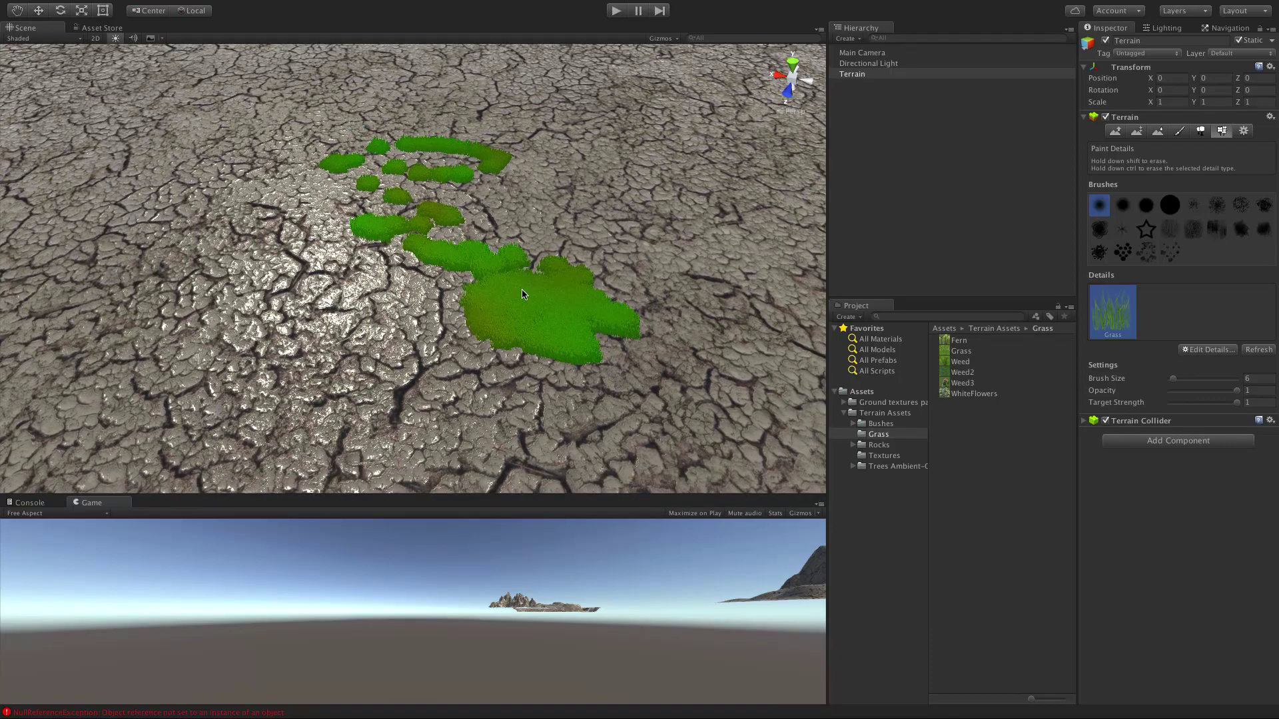
{"action": "scroll", "coordinate": [522, 297], "scroll_direction": "up", "scroll_amount": 4}
{"action": "scroll", "coordinate": [526, 303], "scroll_direction": "up", "scroll_amount": 4}
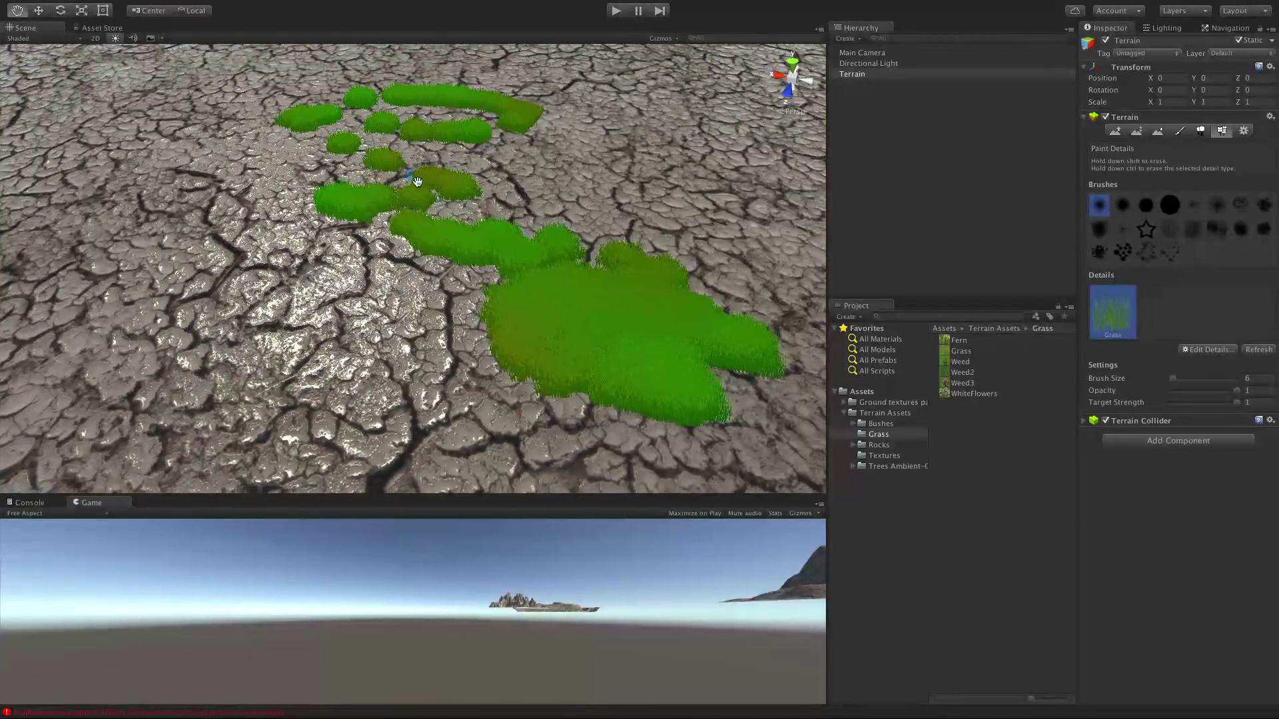
{"action": "mouse_move", "coordinate": [577, 447]}
{"action": "left_mouse_down"}
{"action": "mouse_move", "coordinate": [487, 373]}
{"action": "mouse_move", "coordinate": [699, 433]}
{"action": "mouse_move", "coordinate": [608, 328]}
{"action": "mouse_move", "coordinate": [514, 372]}
{"action": "mouse_move", "coordinate": [478, 293]}
{"action": "mouse_move", "coordinate": [496, 342]}
{"action": "left_mouse_up"}
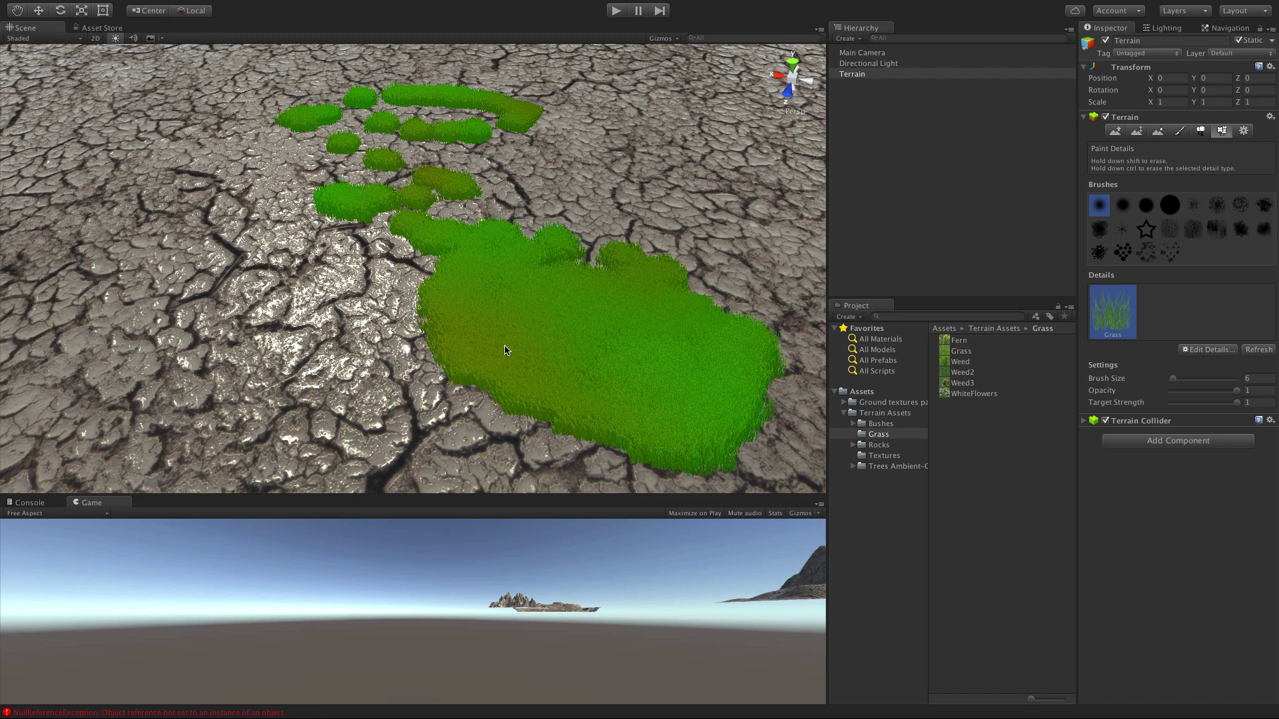
{"action": "key", "text": "super+z"}
{"action": "key", "text": "super+z"}
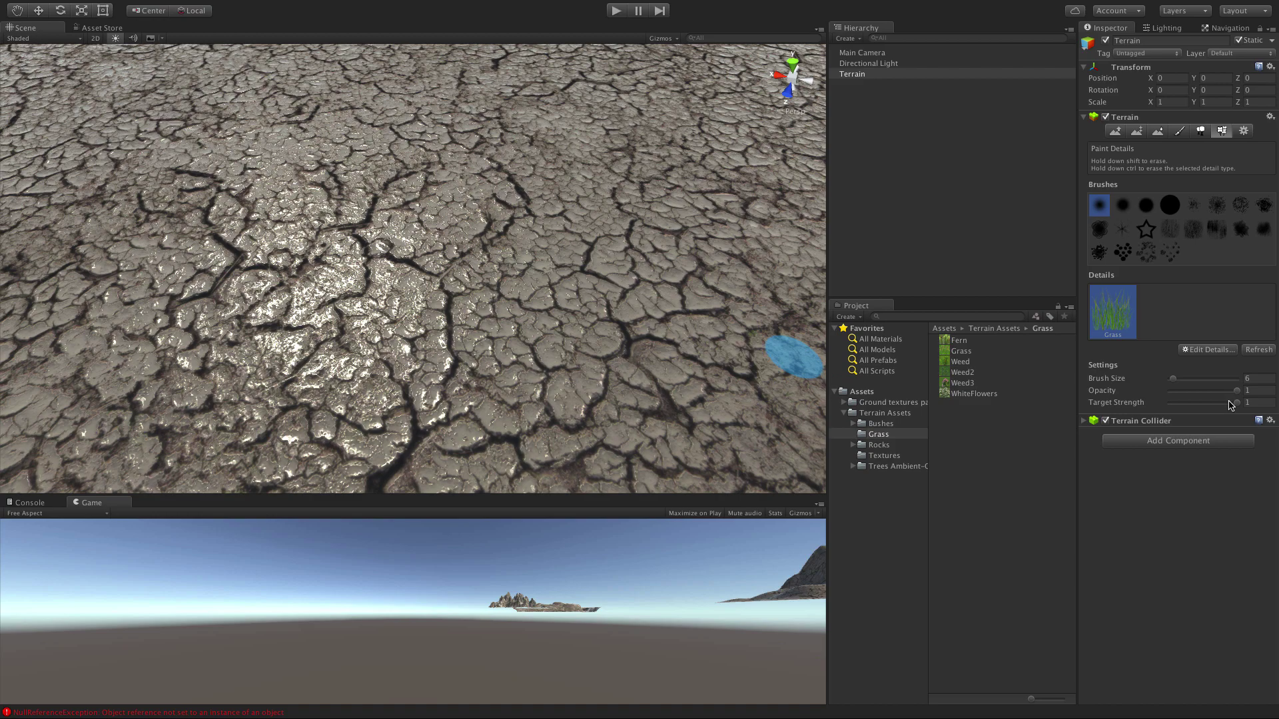
Try painting grass on the flat ground at opacity 0.277 and target strength 0.1875, and undo it.
{"action": "left_click_drag", "start_coordinate": [1237, 398], "coordinate": [1182, 403]}
{"action": "left_click", "coordinate": [817, 365]}
{"action": "mouse_move", "coordinate": [393, 288]}
{"action": "left_mouse_down"}
{"action": "mouse_move", "coordinate": [496, 308]}
{"action": "mouse_move", "coordinate": [577, 365]}
{"action": "mouse_move", "coordinate": [451, 429]}
{"action": "mouse_move", "coordinate": [489, 398]}
{"action": "left_mouse_up"}
{"action": "scroll", "coordinate": [489, 398], "scroll_direction": "up", "scroll_amount": 8}
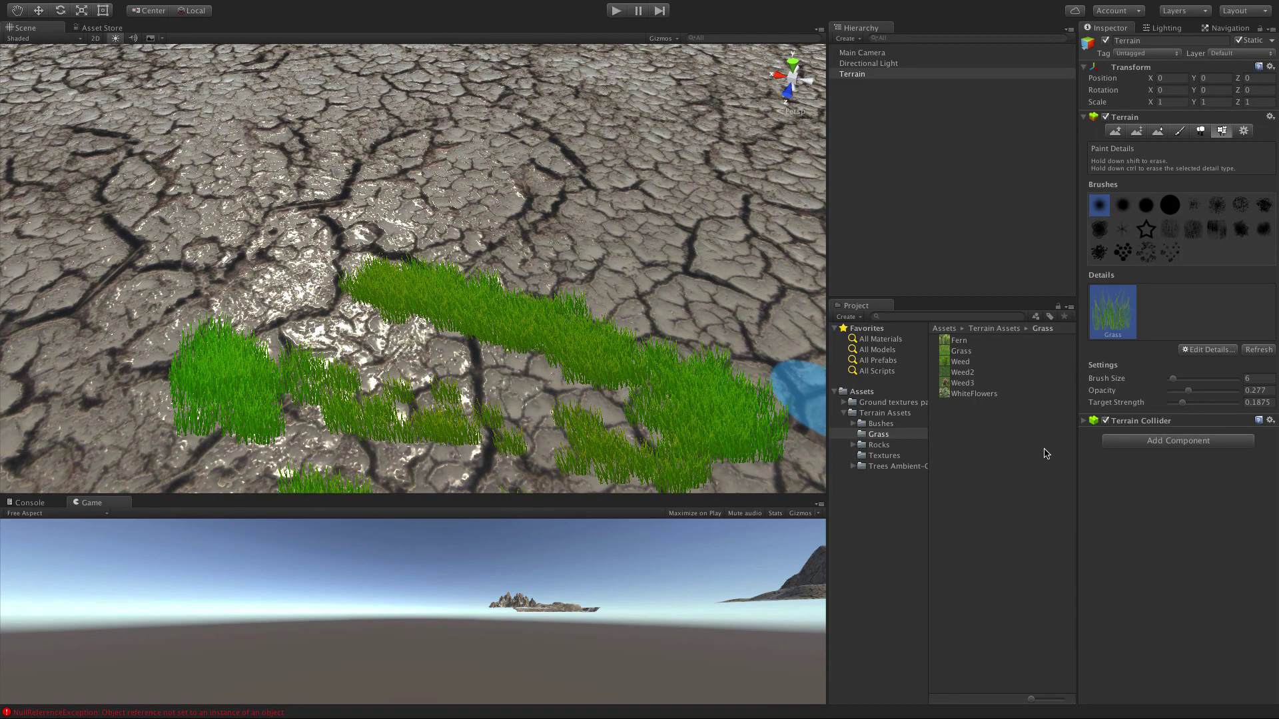
{"action": "key", "text": "ctrl+z"}
Set the opacity to 1 and the target strength to 0.0625, and paint a sparse grass strip on the cracked ground.
{"action": "mouse_move", "coordinate": [1188, 392]}
{"action": "left_mouse_down"}
{"action": "mouse_move", "coordinate": [1241, 406]}
{"action": "mouse_move", "coordinate": [1173, 405]}
{"action": "left_mouse_up"}
{"action": "mouse_move", "coordinate": [357, 320]}
{"action": "left_mouse_down"}
{"action": "mouse_move", "coordinate": [550, 401]}
{"action": "mouse_move", "coordinate": [656, 399]}
{"action": "left_mouse_up"}
{"action": "scroll", "coordinate": [548, 313], "scroll_direction": "down", "scroll_amount": 2}
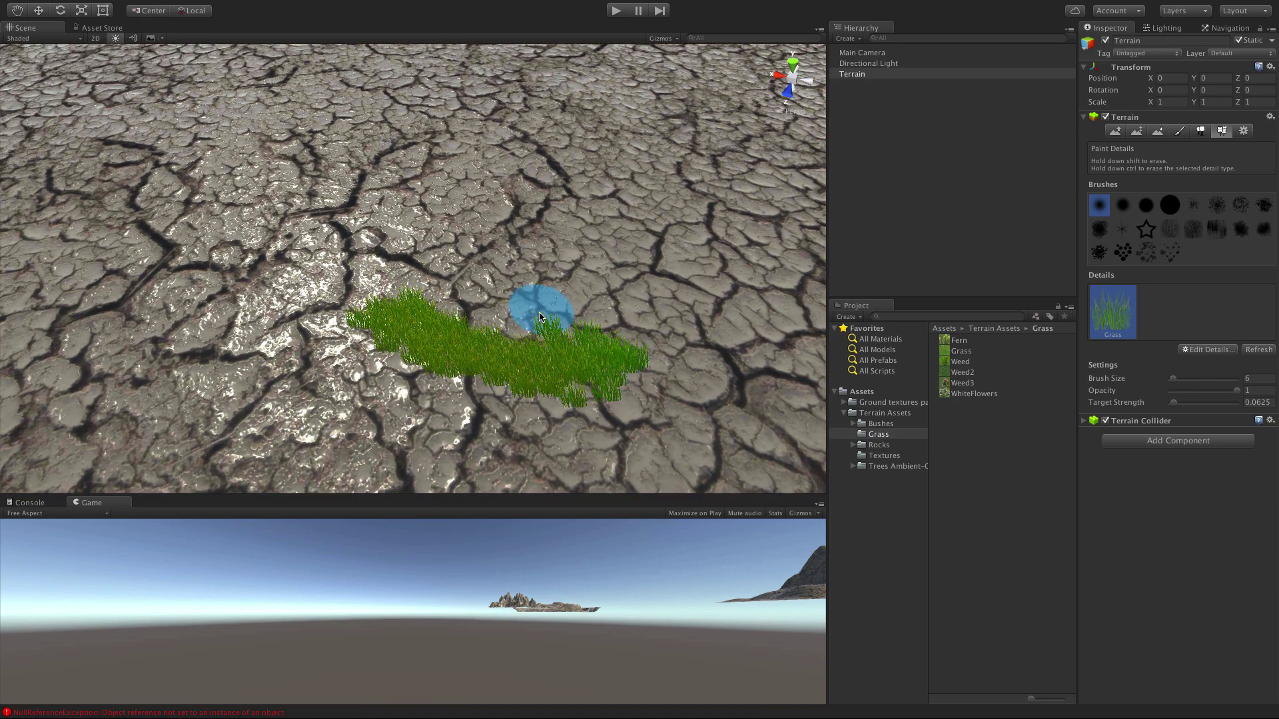
{"action": "scroll", "coordinate": [522, 332], "scroll_direction": "up", "scroll_amount": 10}
{"action": "scroll", "coordinate": [522, 317], "scroll_direction": "down", "scroll_amount": 1}
{"action": "scroll", "coordinate": [497, 354], "scroll_direction": "down", "scroll_amount": 8}
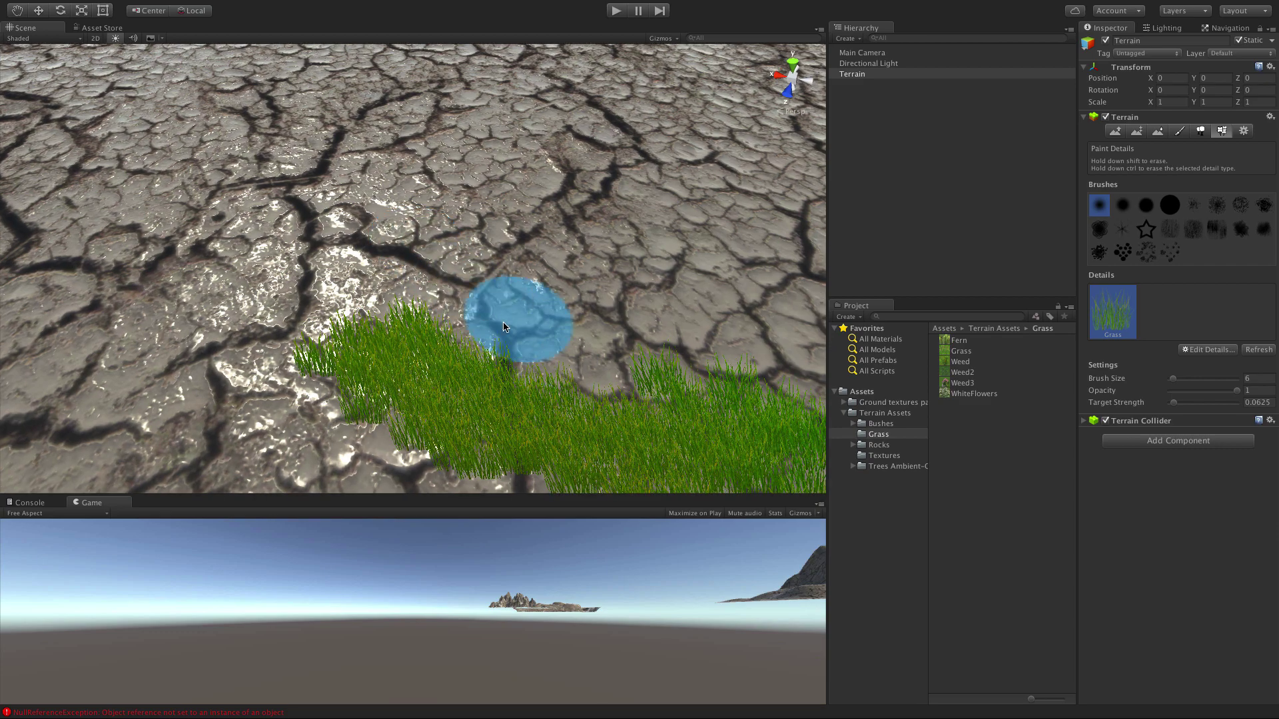
{"action": "scroll", "coordinate": [580, 373], "scroll_direction": "down", "scroll_amount": 3}
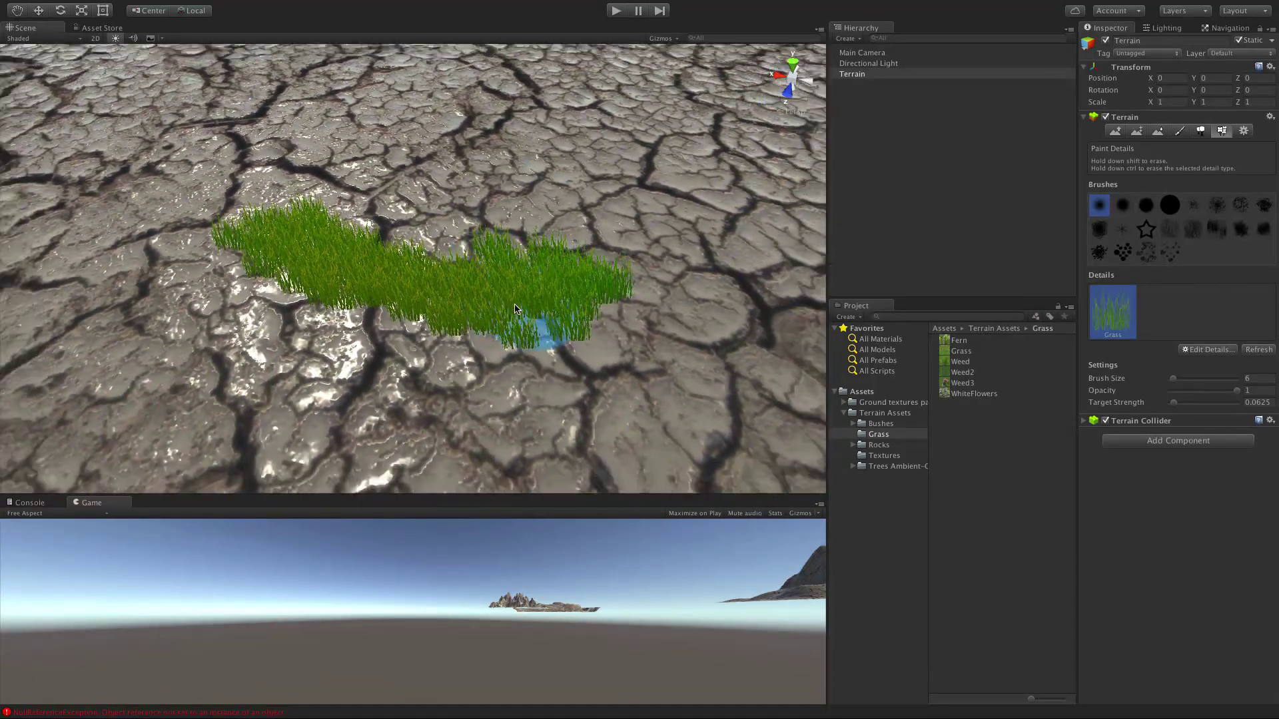
Paint a second grass strip in front of the first, and undo the extra strip painted behind it.
{"action": "scroll", "coordinate": [528, 320], "scroll_direction": "up", "scroll_amount": 4}
{"action": "left_click_drag", "start_coordinate": [210, 385], "coordinate": [1033, 556]}
{"action": "left_click_drag", "start_coordinate": [306, 138], "coordinate": [922, 241]}
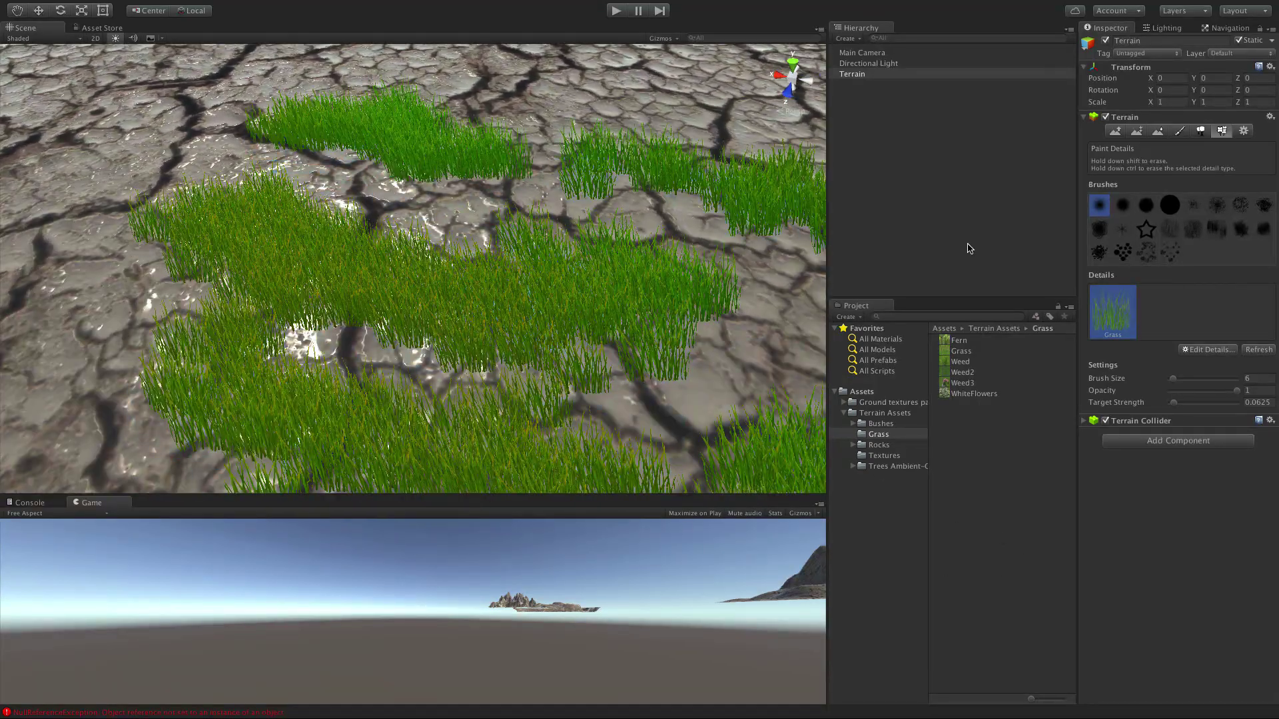
{"action": "key", "text": "super+z"}
Set the opacity to 0.287 and paint scattered grass tufts on the ground behind the two strips.
{"action": "left_click_drag", "start_coordinate": [1233, 393], "coordinate": [1189, 391]}
{"action": "left_click", "coordinate": [591, 137]}
{"action": "mouse_move", "coordinate": [669, 188]}
{"action": "left_mouse_down"}
{"action": "mouse_move", "coordinate": [528, 165]}
{"action": "mouse_move", "coordinate": [357, 100]}
{"action": "left_mouse_up"}
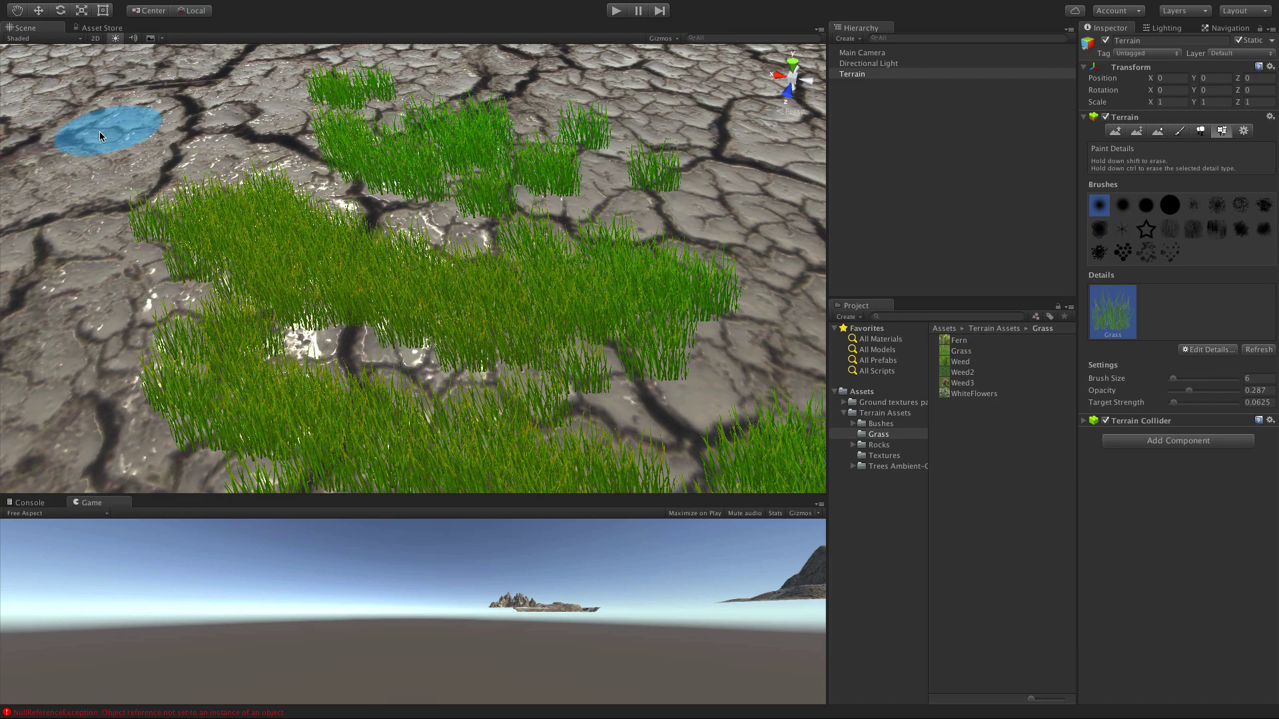
{"action": "left_click", "coordinate": [100, 127]}
{"action": "left_click", "coordinate": [183, 135]}
{"action": "left_click", "coordinate": [257, 118]}
{"action": "left_click_drag", "start_coordinate": [160, 176], "coordinate": [85, 243]}
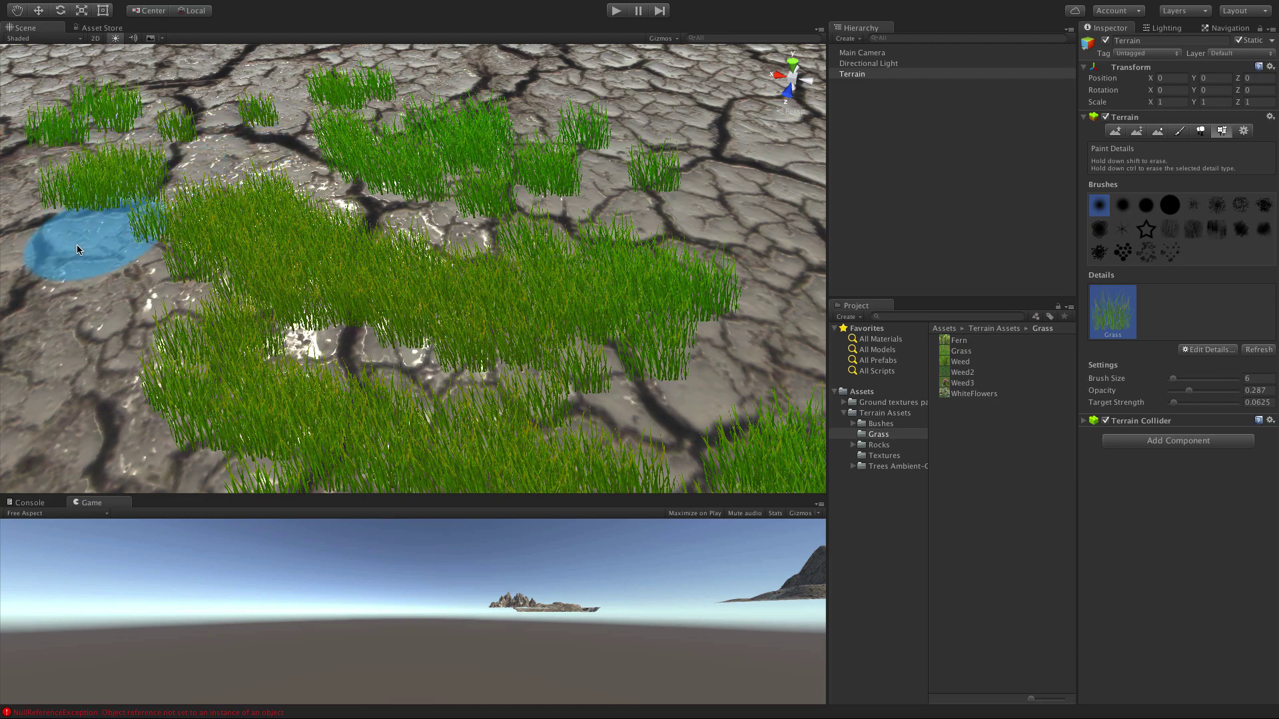
{"action": "scroll", "coordinate": [511, 253], "scroll_direction": "down", "scroll_amount": 4}
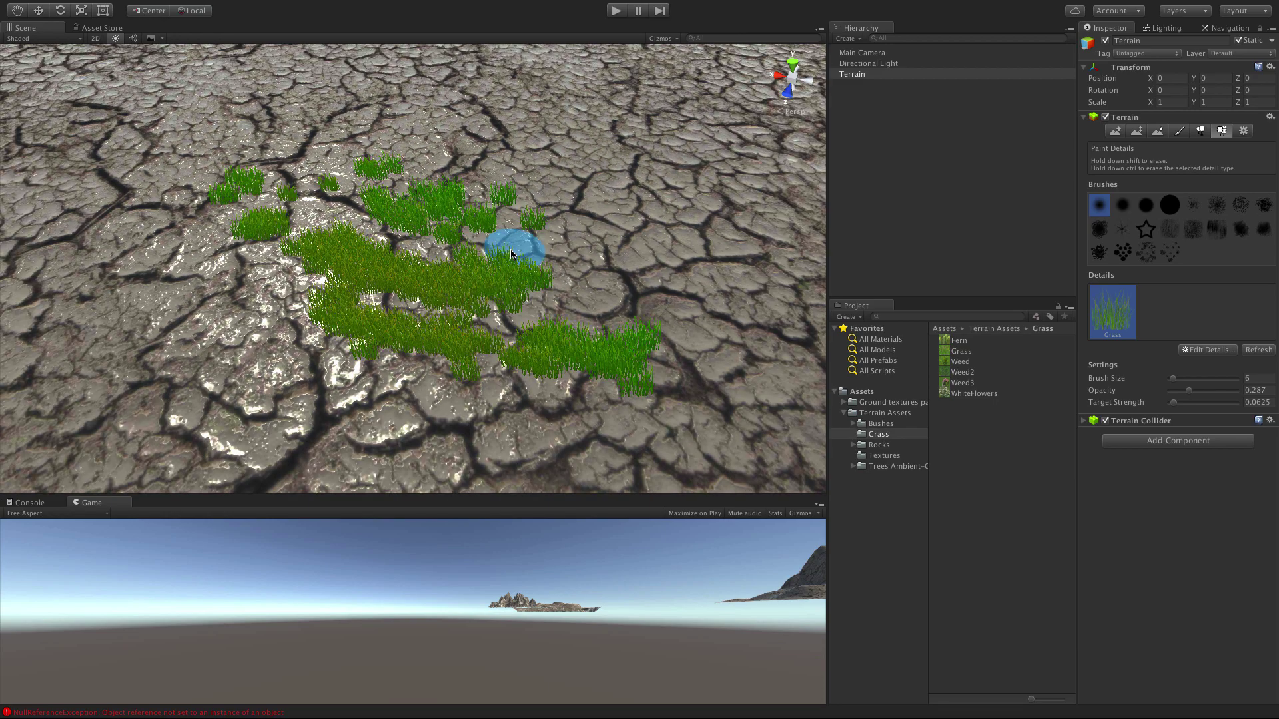
Add Bush3 from the Bushes folder to the terrain details as a detail mesh.
{"action": "left_click", "coordinate": [1209, 350]}
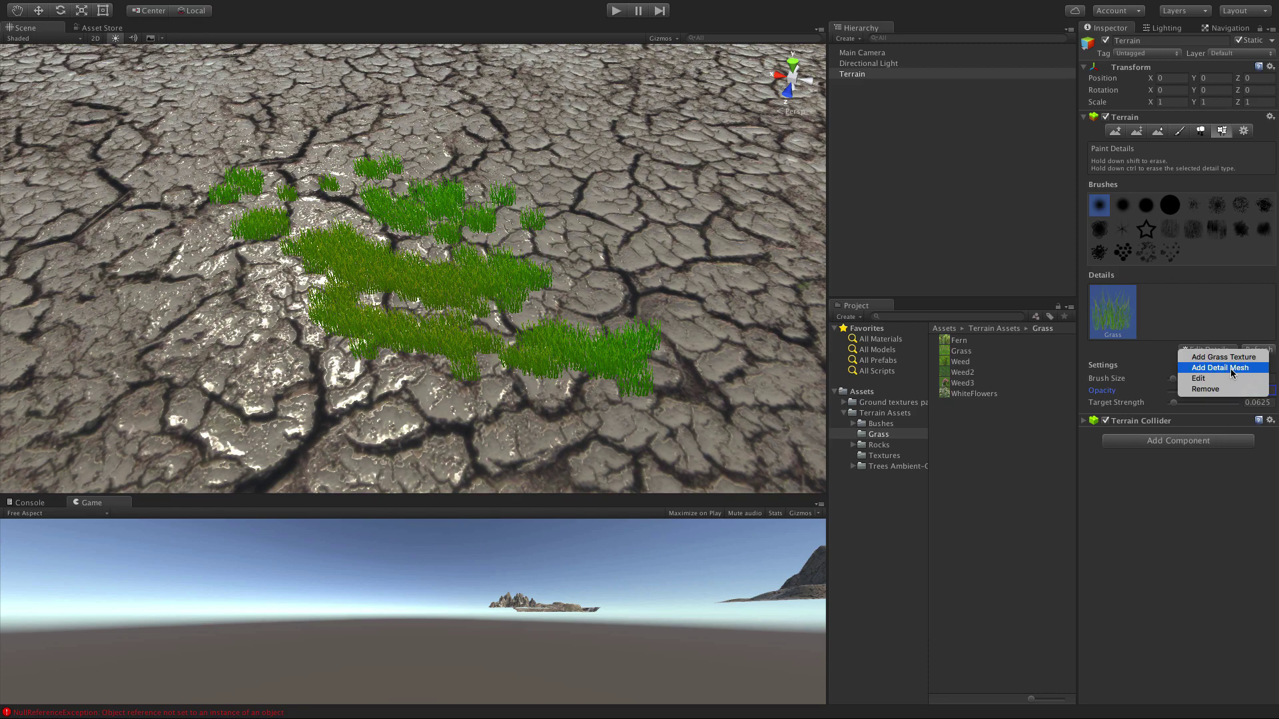
{"action": "left_click", "coordinate": [1231, 373]}
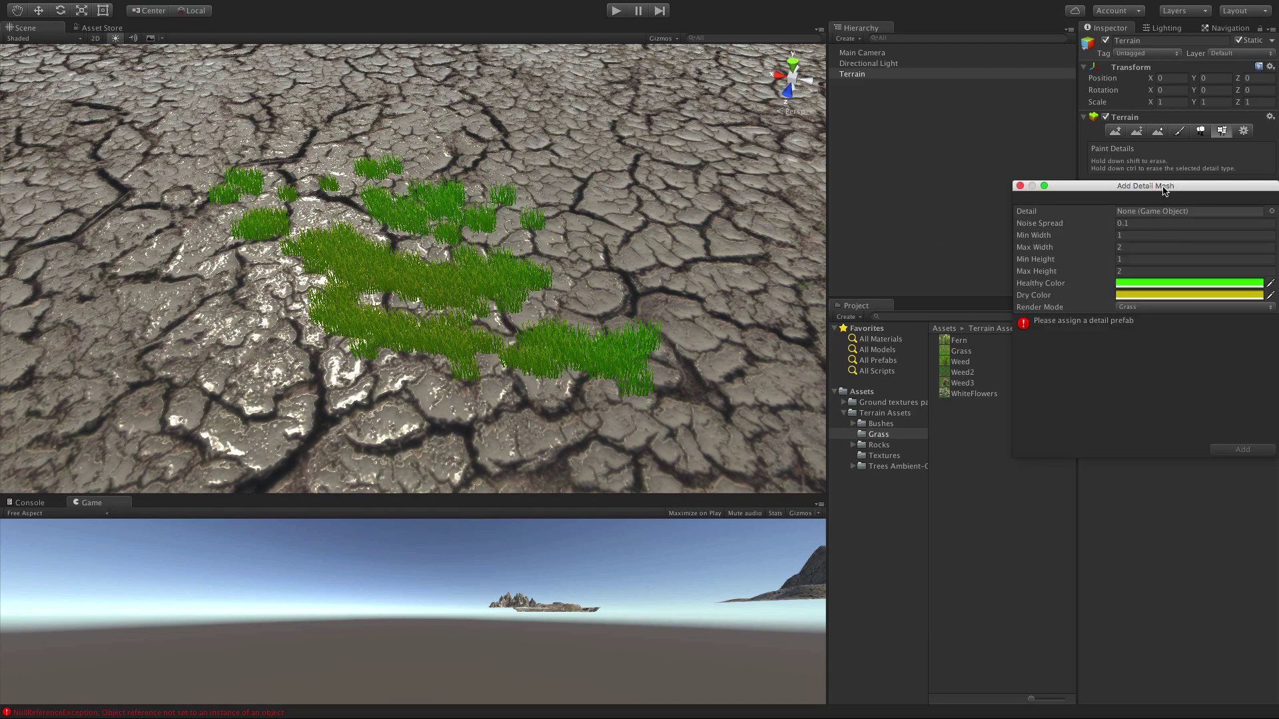
{"action": "left_click_drag", "start_coordinate": [1166, 191], "coordinate": [471, 185]}
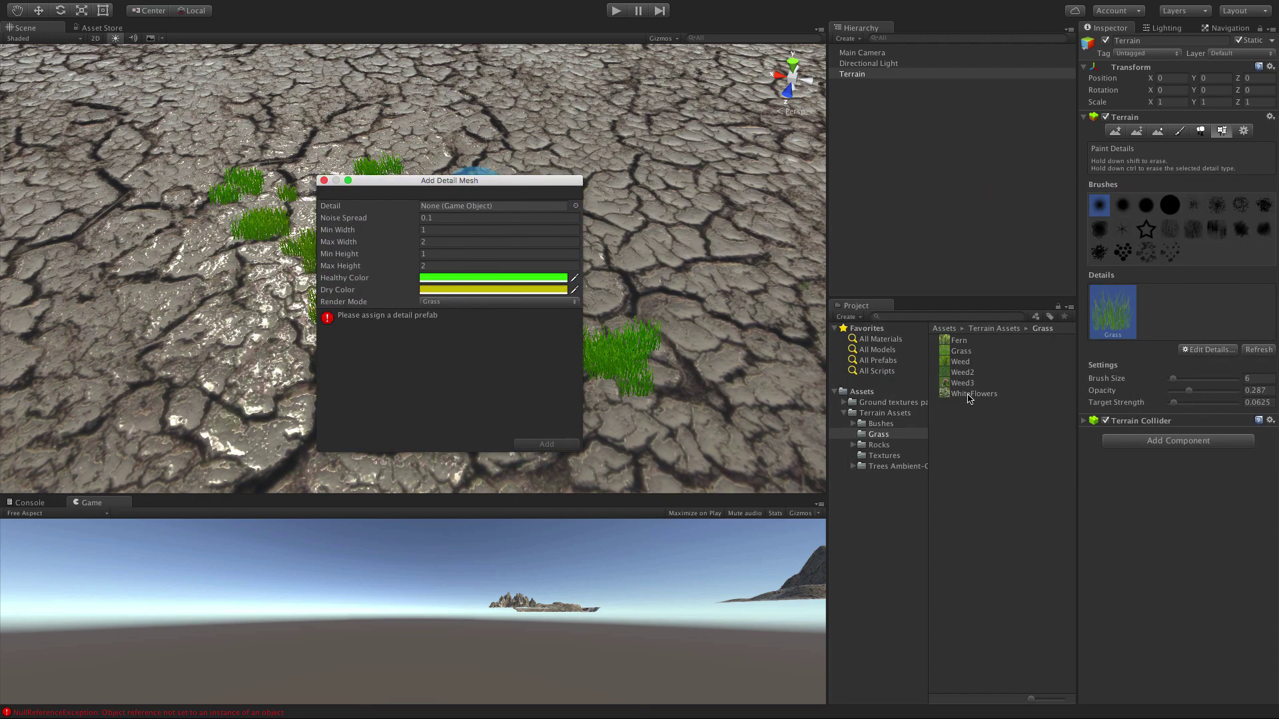
{"action": "left_click", "coordinate": [892, 425]}
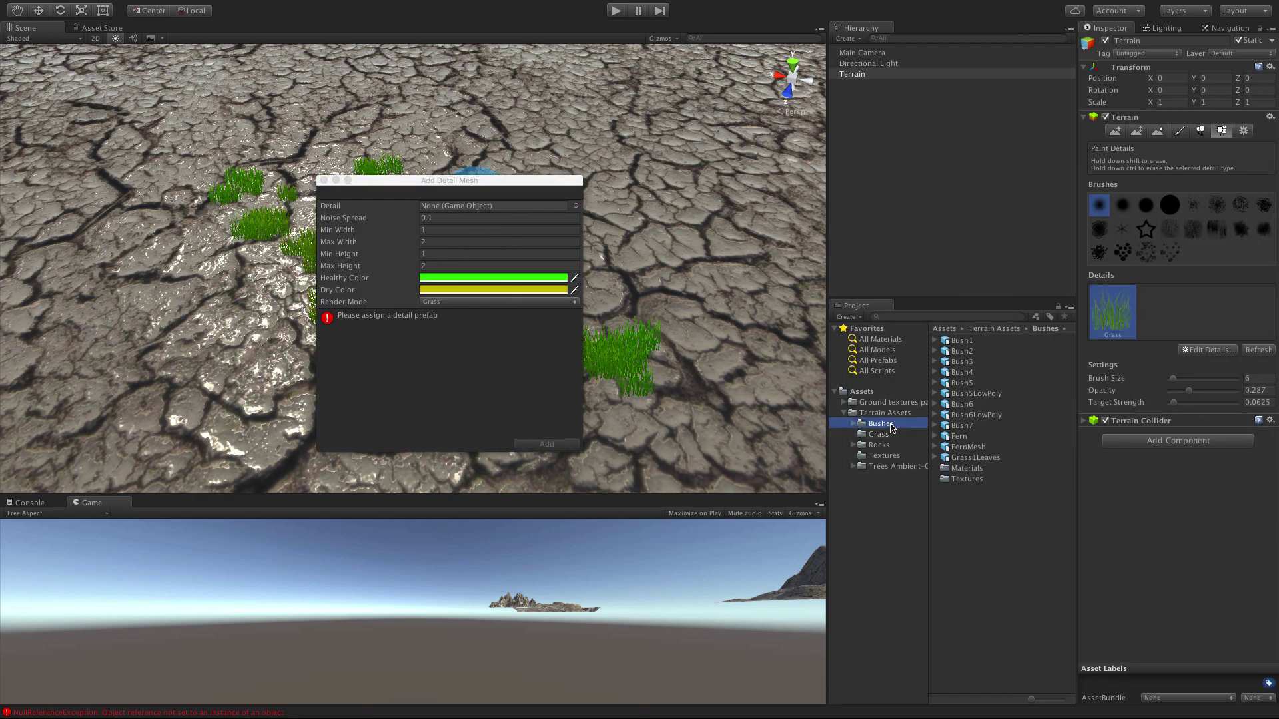
{"action": "left_click", "coordinate": [959, 341]}
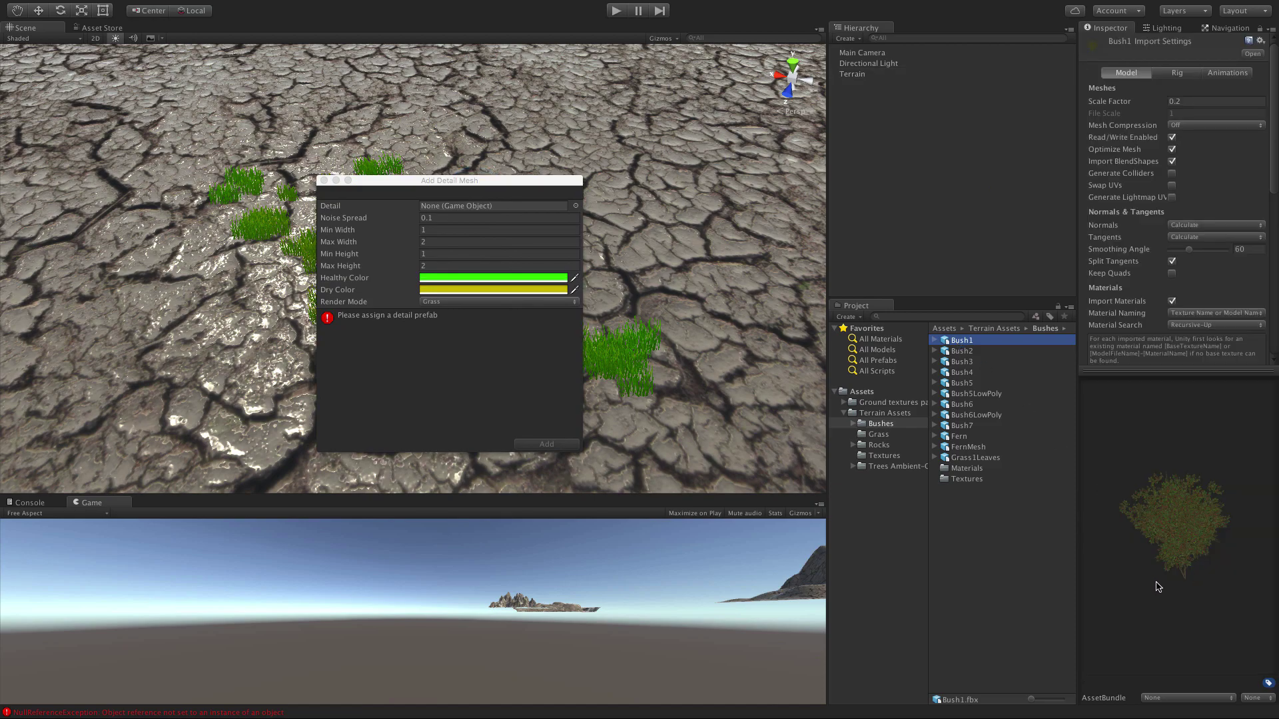
{"action": "left_click", "coordinate": [967, 351]}
{"action": "left_click", "coordinate": [967, 362]}
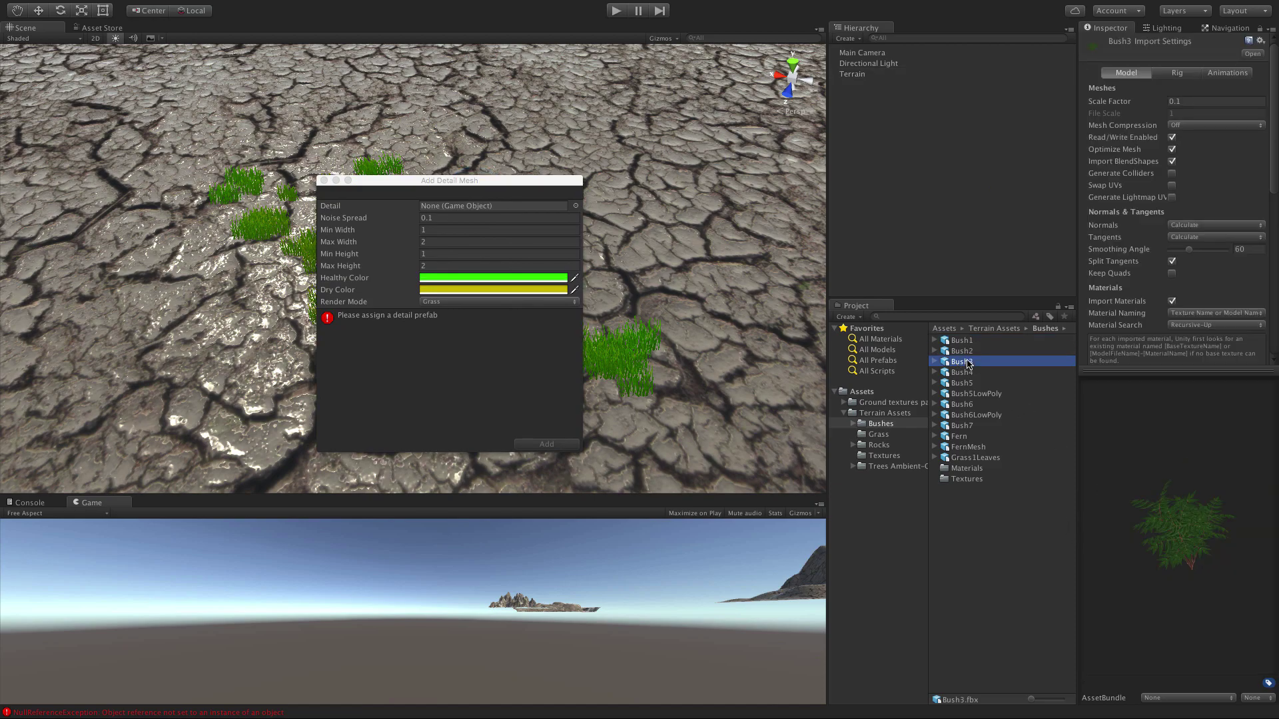
{"action": "left_click_drag", "start_coordinate": [948, 364], "coordinate": [508, 203]}
{"action": "left_click_drag", "start_coordinate": [509, 209], "coordinate": [507, 207]}
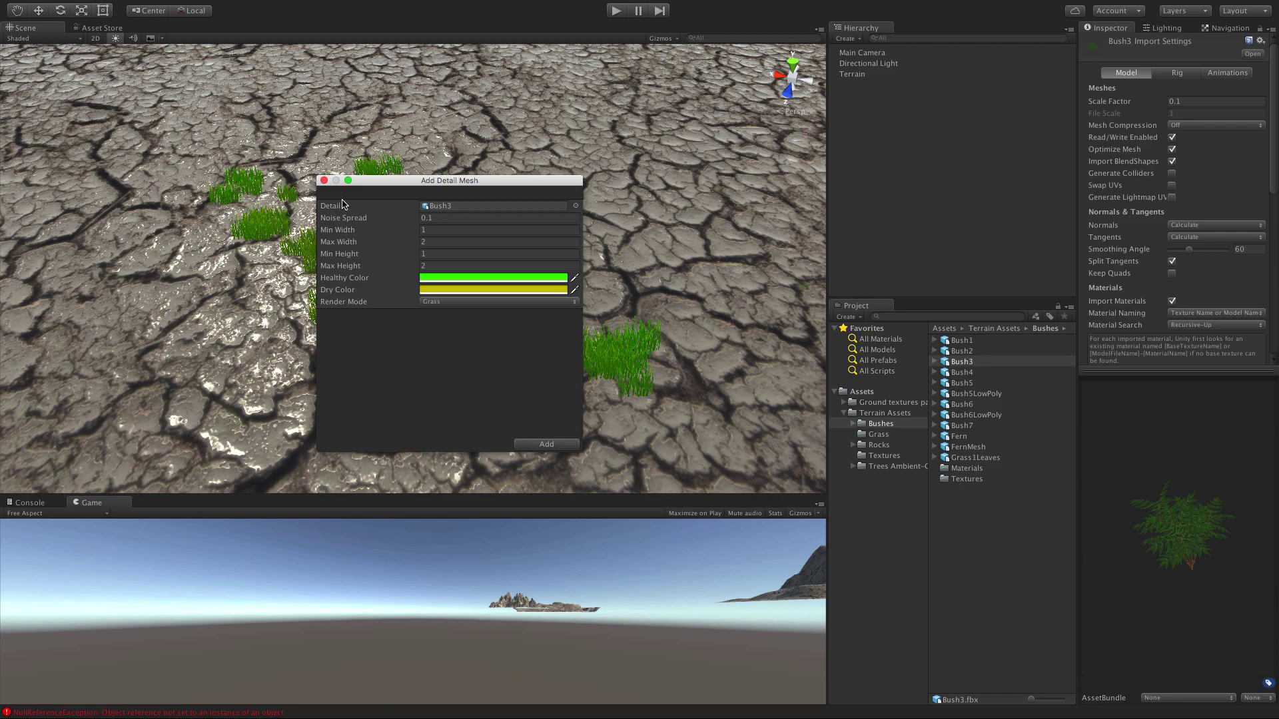
{"action": "left_click", "coordinate": [547, 444]}
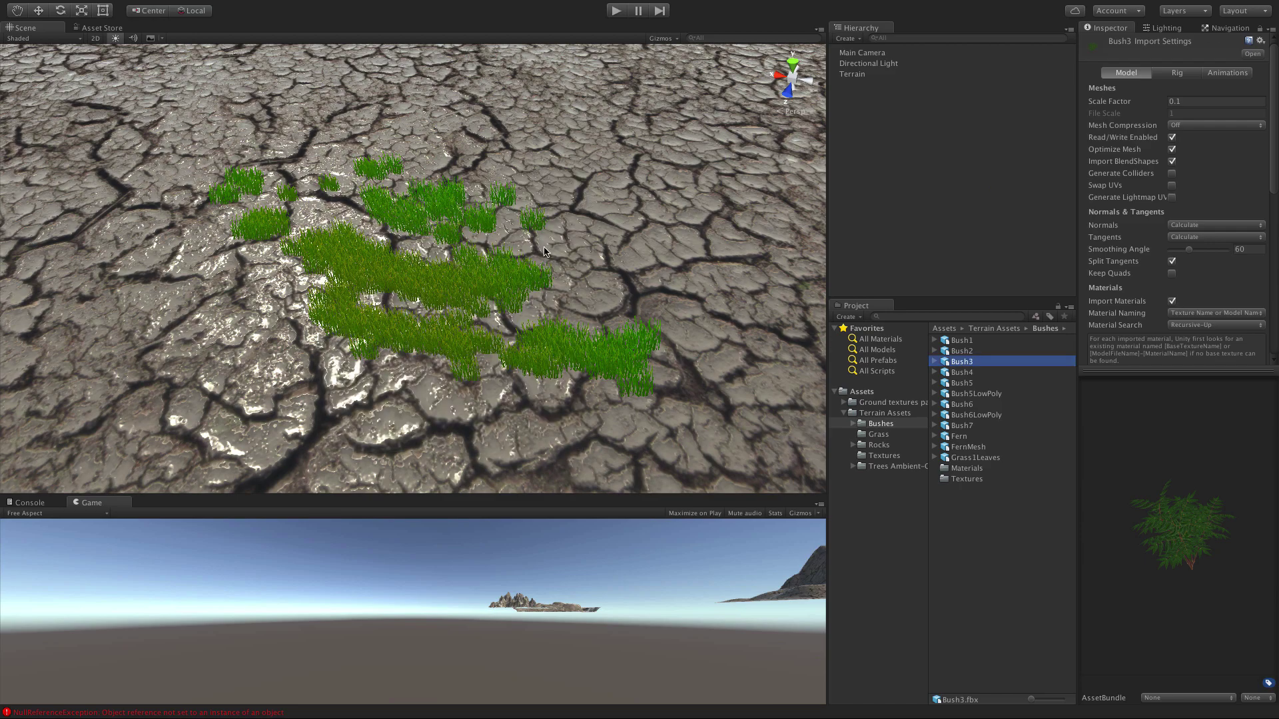
Paint a patch of Bush3 detail meshes on the cracked ground beside the grass strips.
{"action": "left_click", "coordinate": [858, 73]}
{"action": "left_click", "coordinate": [1206, 304]}
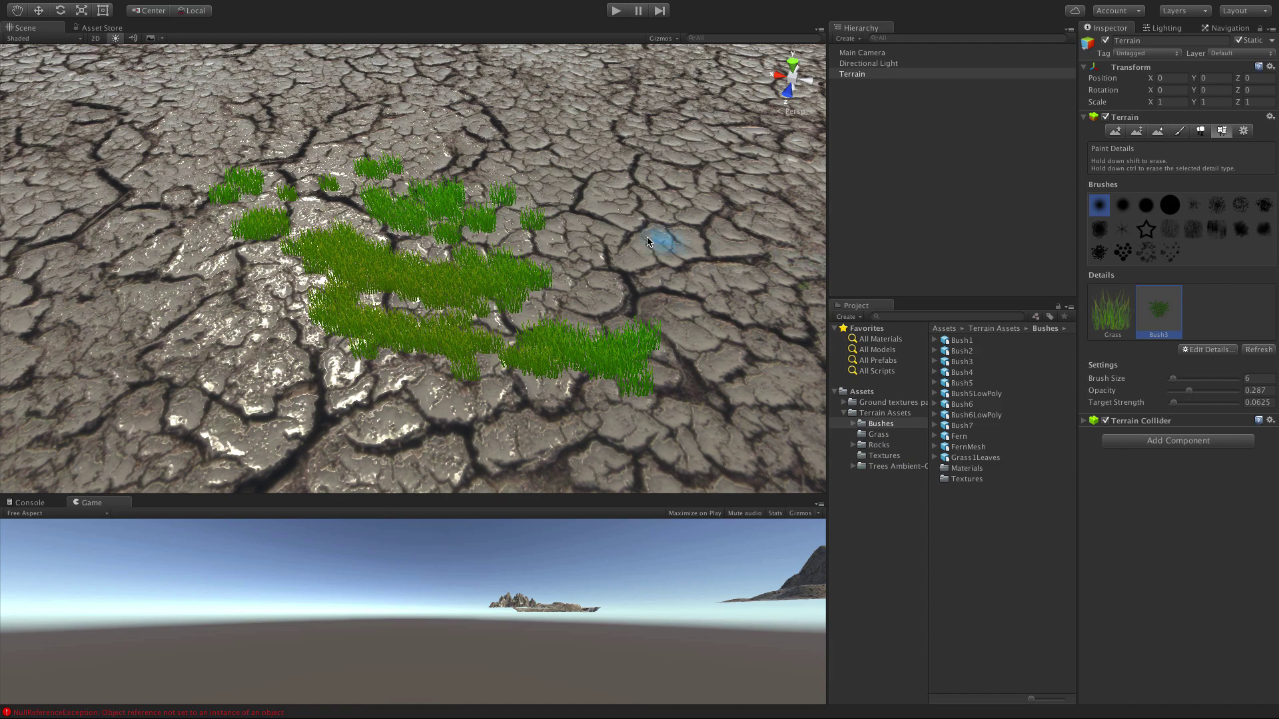
{"action": "mouse_move", "coordinate": [603, 160]}
{"action": "left_mouse_down"}
{"action": "mouse_move", "coordinate": [656, 200]}
{"action": "mouse_move", "coordinate": [598, 262]}
{"action": "mouse_move", "coordinate": [666, 290]}
{"action": "mouse_move", "coordinate": [713, 293]}
{"action": "mouse_move", "coordinate": [766, 229]}
{"action": "mouse_move", "coordinate": [802, 229]}
{"action": "left_mouse_up"}
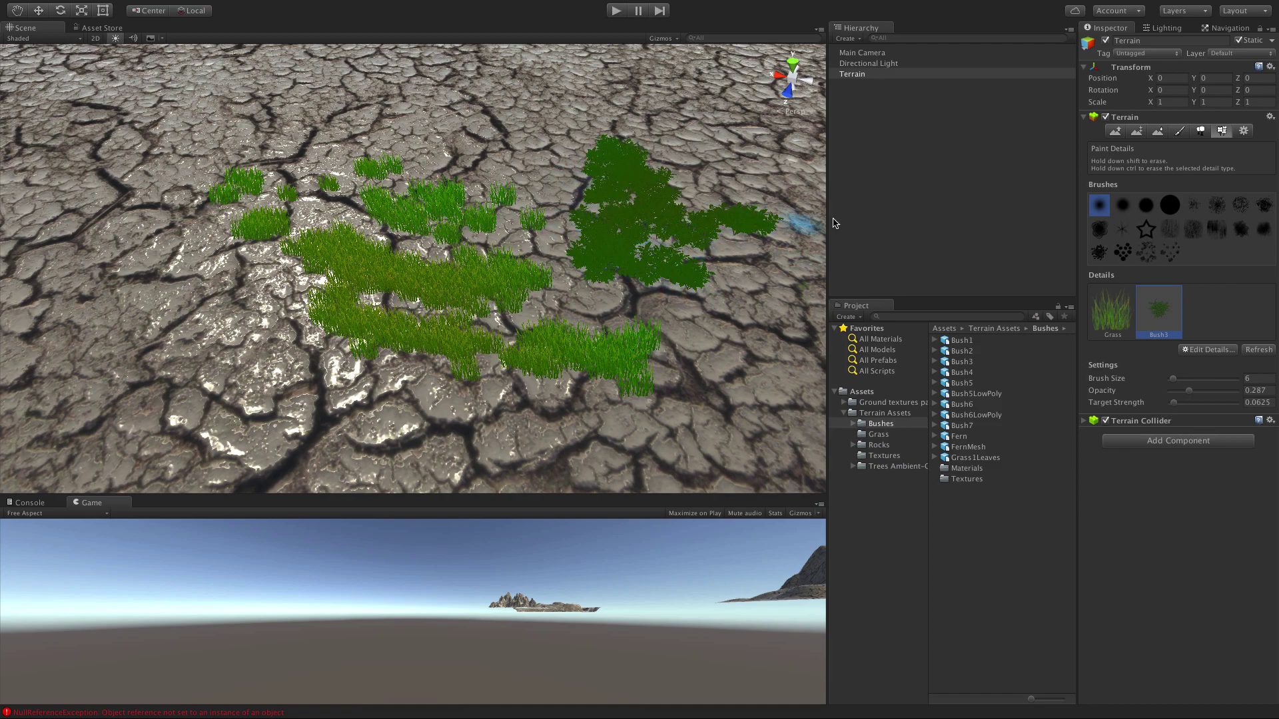
Place a Willow tree on the terrain just behind the painted grass strips.
{"action": "left_click", "coordinate": [1200, 131]}
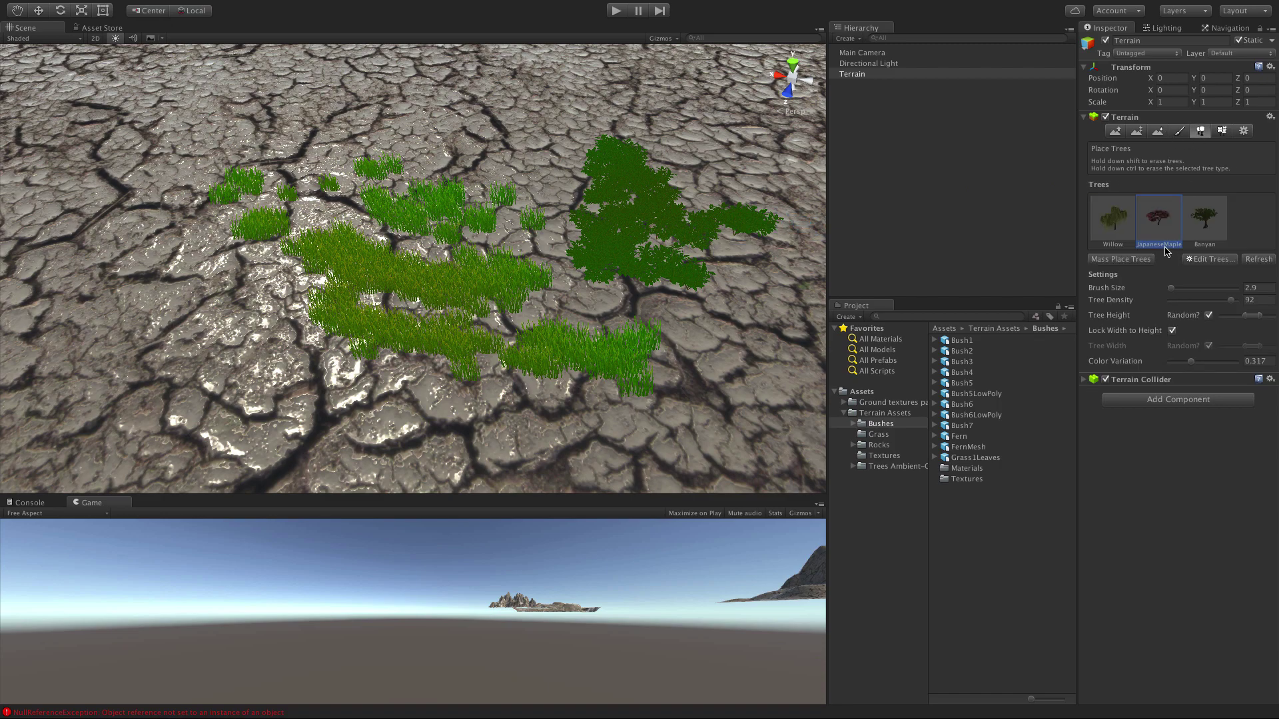
{"action": "left_click", "coordinate": [1123, 231]}
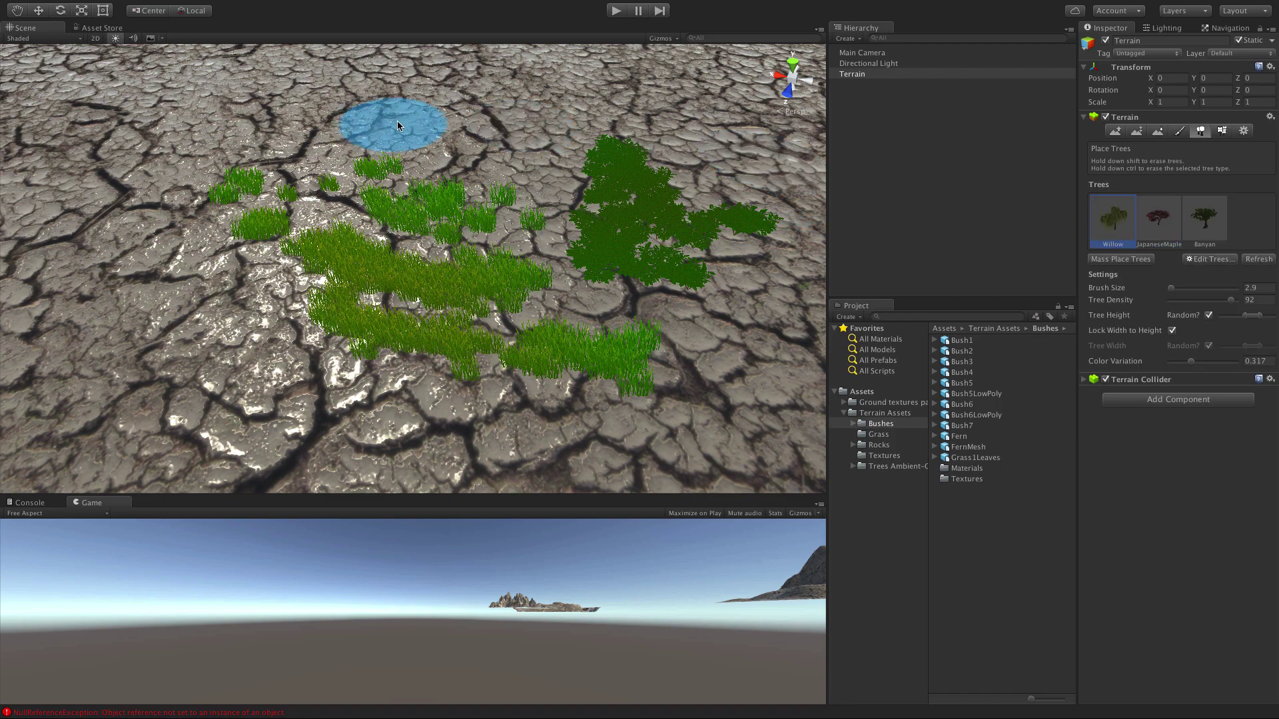
{"action": "left_click", "coordinate": [508, 159]}
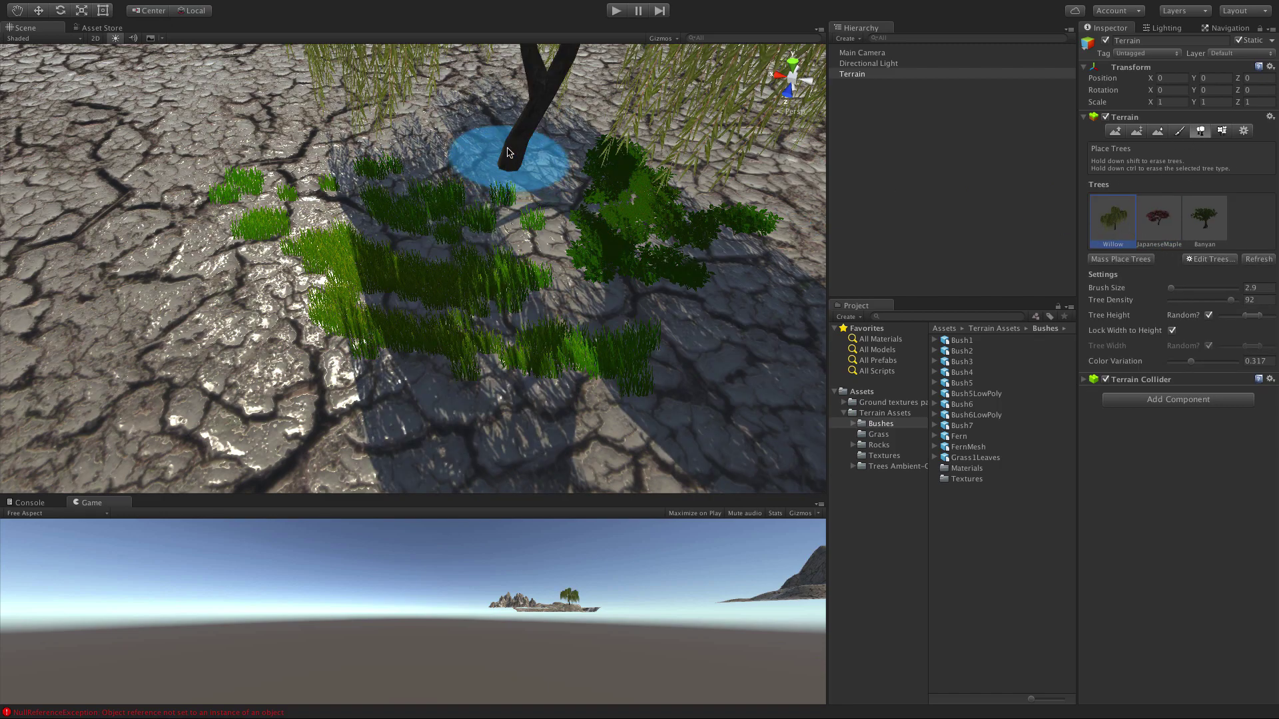
Try placing a dense cluster of Banyan trees on the bare ground in front of the grass, and undo it.
{"action": "left_click", "coordinate": [1204, 220]}
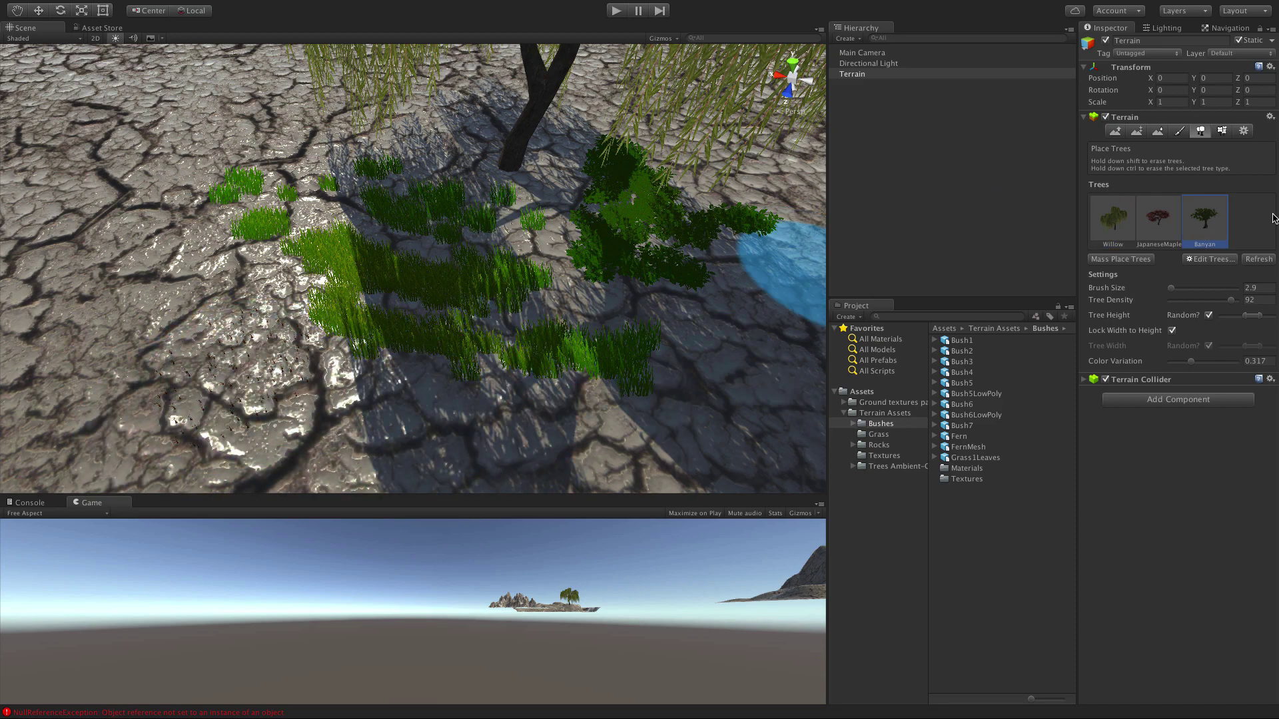
{"action": "left_click_drag", "start_coordinate": [193, 379], "coordinate": [239, 370]}
{"action": "mouse_move", "coordinate": [299, 383]}
{"action": "middle_mouse_down"}
{"action": "mouse_move", "coordinate": [314, 333]}
{"action": "mouse_move", "coordinate": [365, 267]}
{"action": "mouse_move", "coordinate": [343, 214]}
{"action": "mouse_move", "coordinate": [501, 246]}
{"action": "middle_mouse_up"}
{"action": "scroll", "coordinate": [343, 216], "scroll_direction": "down", "scroll_amount": 5}
{"action": "scroll", "coordinate": [347, 233], "scroll_direction": "up", "scroll_amount": 10}
{"action": "scroll", "coordinate": [506, 240], "scroll_direction": "down", "scroll_amount": 3}
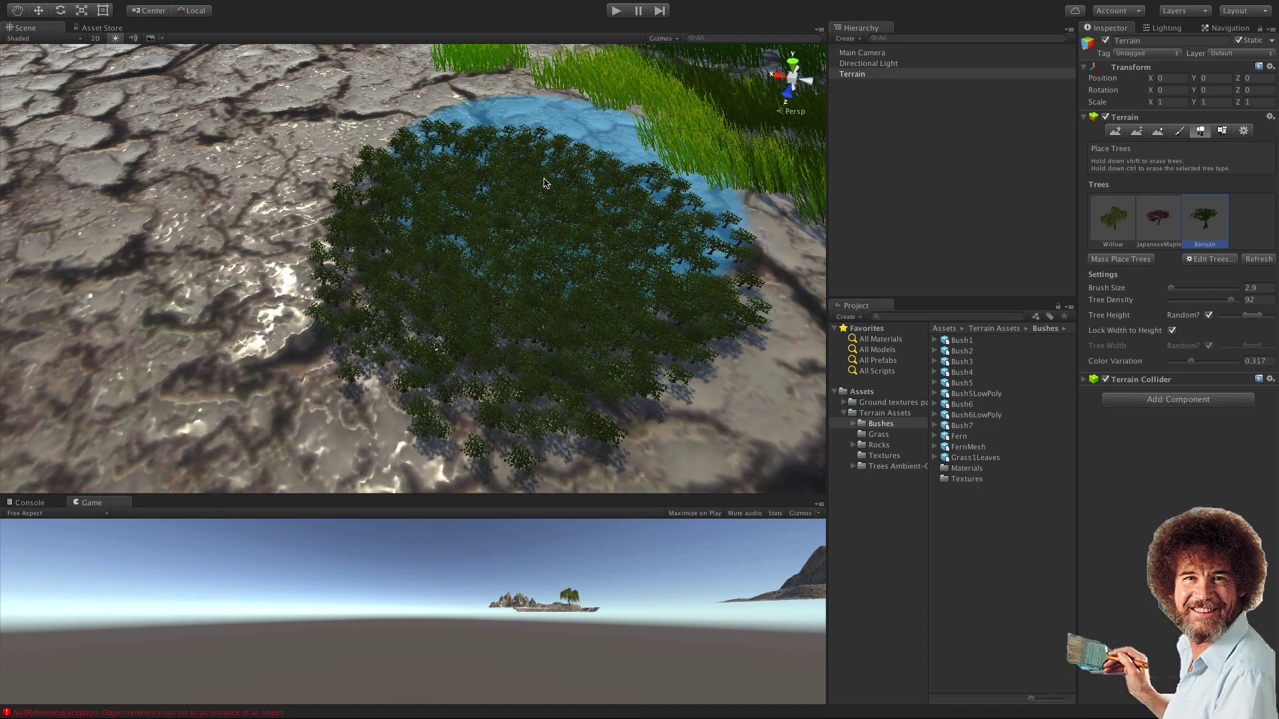
{"action": "left_click_drag", "start_coordinate": [576, 211], "coordinate": [542, 241], "text": "alt"}
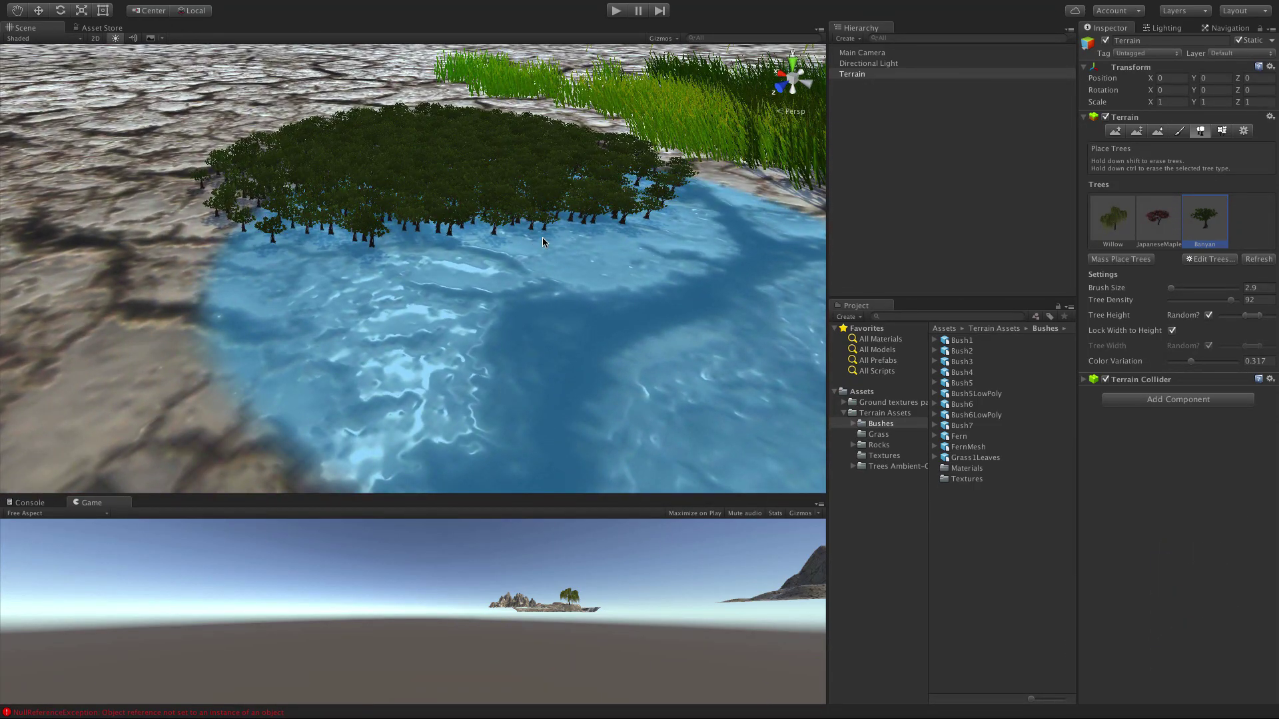
{"action": "key", "text": "super+z"}
{"action": "key", "text": "super+z"}
Place a JapaneseMaple tree on the bare ground near the grass, and undo the last extra tree placement.
{"action": "left_click", "coordinate": [1161, 236]}
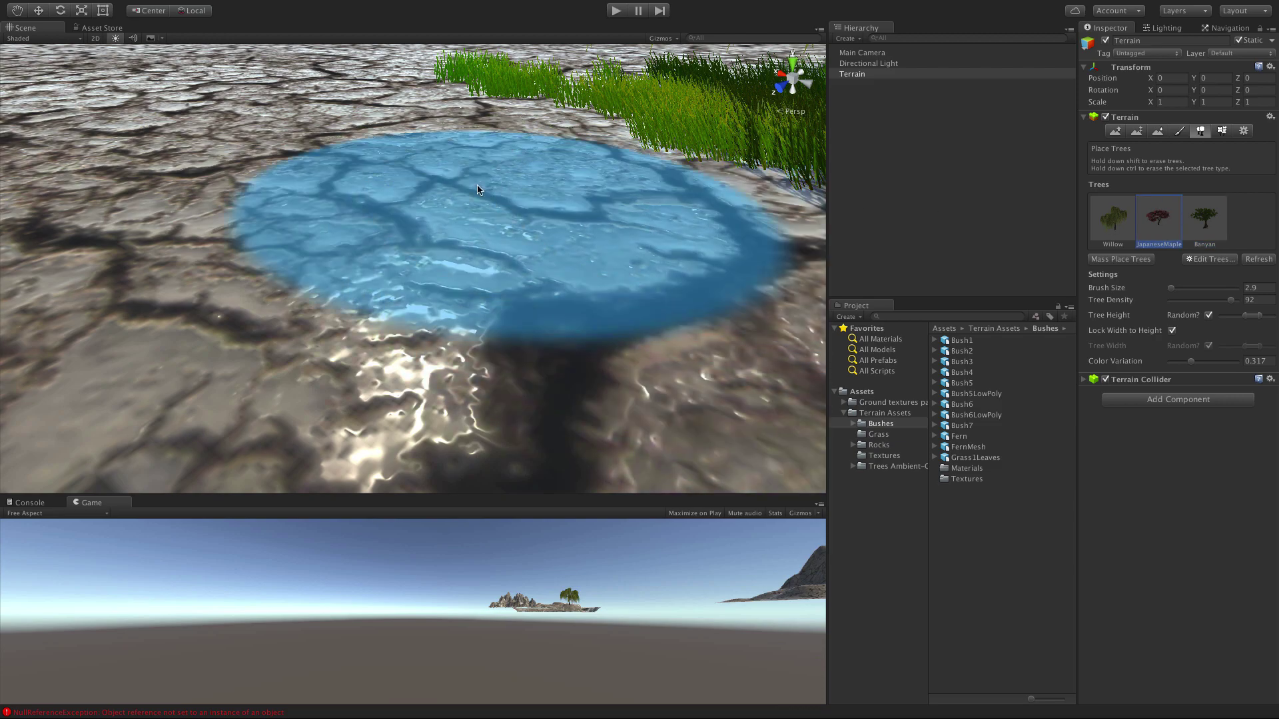
{"action": "left_click", "coordinate": [352, 226]}
{"action": "scroll", "coordinate": [493, 243], "scroll_direction": "down", "scroll_amount": 10}
{"action": "left_click", "coordinate": [436, 244]}
{"action": "key", "text": "super+z"}
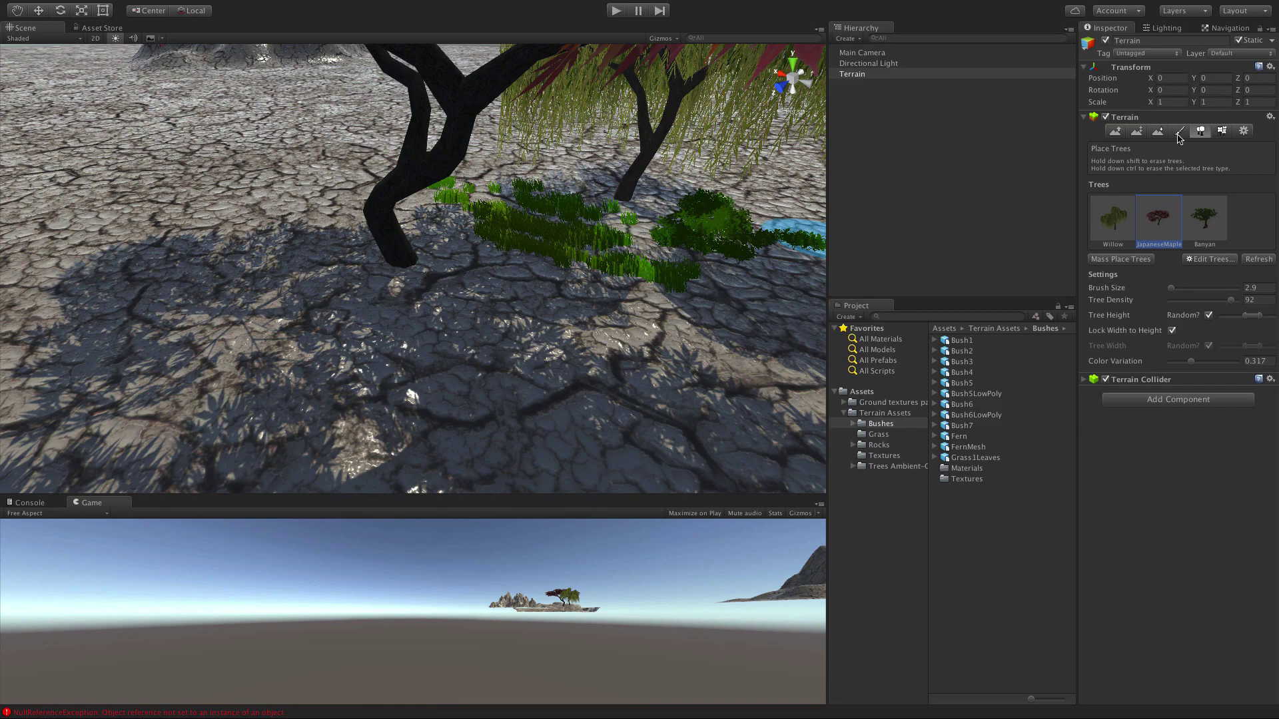
Paint the green grass texture over the ground beneath the trees, grass and bushes.
{"action": "left_click", "coordinate": [1177, 133]}
{"action": "left_click", "coordinate": [1150, 301]}
{"action": "mouse_move", "coordinate": [380, 254]}
{"action": "left_mouse_down"}
{"action": "mouse_move", "coordinate": [686, 293]}
{"action": "mouse_move", "coordinate": [699, 413]}
{"action": "mouse_move", "coordinate": [663, 228]}
{"action": "mouse_move", "coordinate": [713, 291]}
{"action": "mouse_move", "coordinate": [709, 199]}
{"action": "mouse_move", "coordinate": [633, 266]}
{"action": "mouse_move", "coordinate": [571, 228]}
{"action": "mouse_move", "coordinate": [442, 277]}
{"action": "mouse_move", "coordinate": [391, 277]}
{"action": "mouse_move", "coordinate": [607, 496]}
{"action": "mouse_move", "coordinate": [666, 303]}
{"action": "mouse_move", "coordinate": [620, 211]}
{"action": "mouse_move", "coordinate": [756, 263]}
{"action": "mouse_move", "coordinate": [798, 412]}
{"action": "mouse_move", "coordinate": [784, 214]}
{"action": "mouse_move", "coordinate": [491, 220]}
{"action": "mouse_move", "coordinate": [517, 225]}
{"action": "mouse_move", "coordinate": [422, 283]}
{"action": "left_mouse_up"}
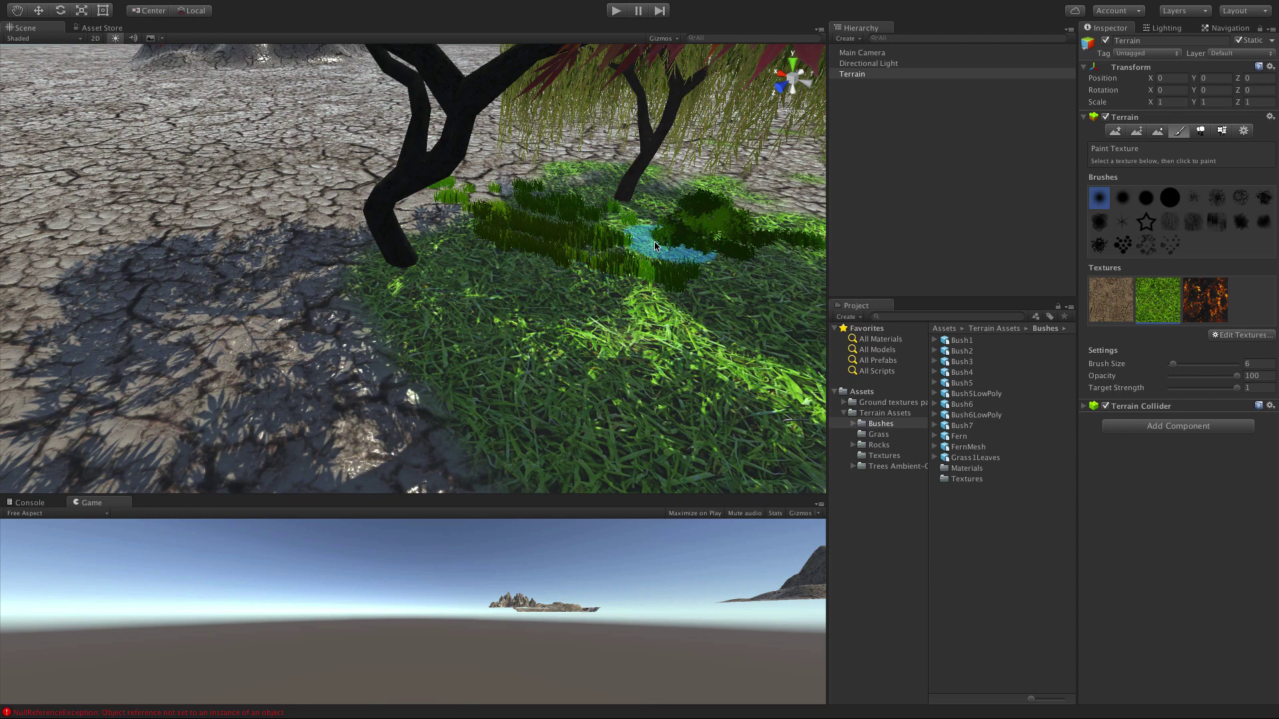
Paint a strip of the lava texture along the edge of the green patch beside the maple tree.
{"action": "middle_click_drag", "start_coordinate": [741, 405], "coordinate": [590, 381]}
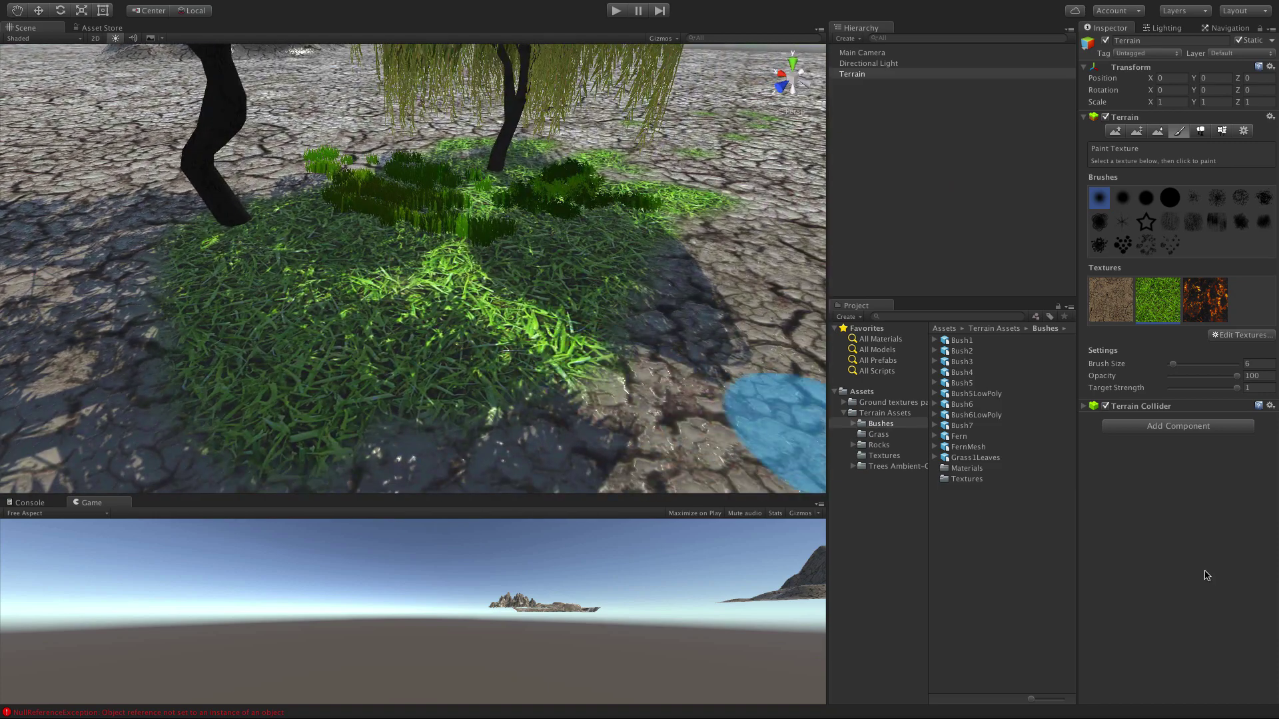
{"action": "left_click", "coordinate": [1198, 313]}
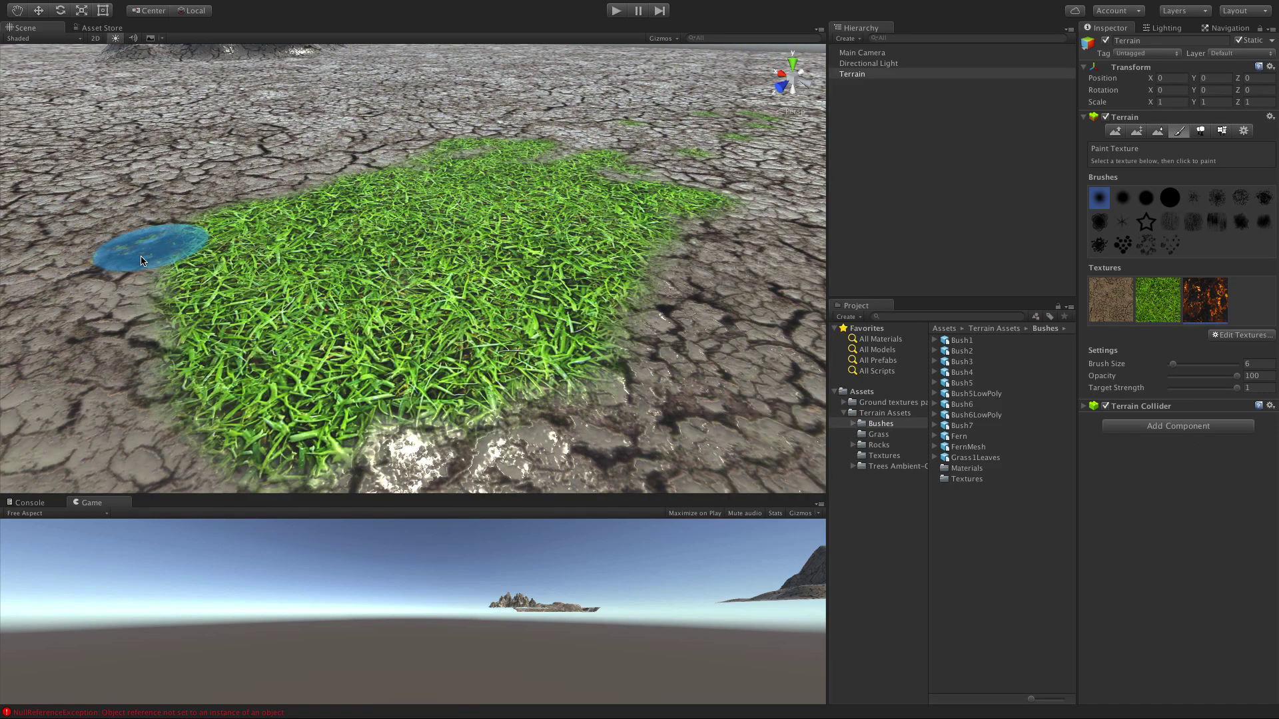
{"action": "mouse_move", "coordinate": [119, 256]}
{"action": "left_mouse_down"}
{"action": "mouse_move", "coordinate": [190, 445]}
{"action": "mouse_move", "coordinate": [233, 467]}
{"action": "left_mouse_up"}
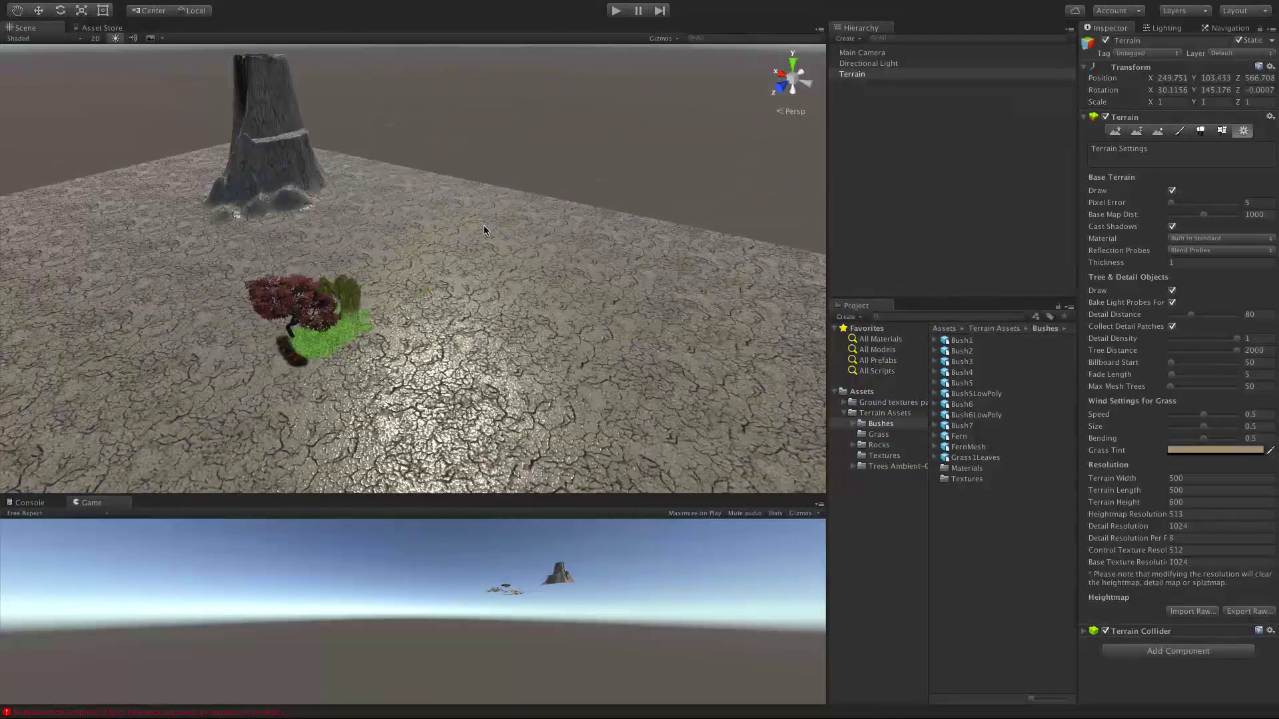
Frame the planted patch close up and apply Move To View to the selected terrain.
{"action": "scroll", "coordinate": [485, 230], "scroll_direction": "up", "scroll_amount": 6}
{"action": "middle_click_drag", "start_coordinate": [243, 243], "coordinate": [297, 204]}
{"action": "scroll", "coordinate": [297, 203], "scroll_direction": "up", "scroll_amount": 1}
{"action": "middle_click_drag", "start_coordinate": [317, 371], "coordinate": [315, 240]}
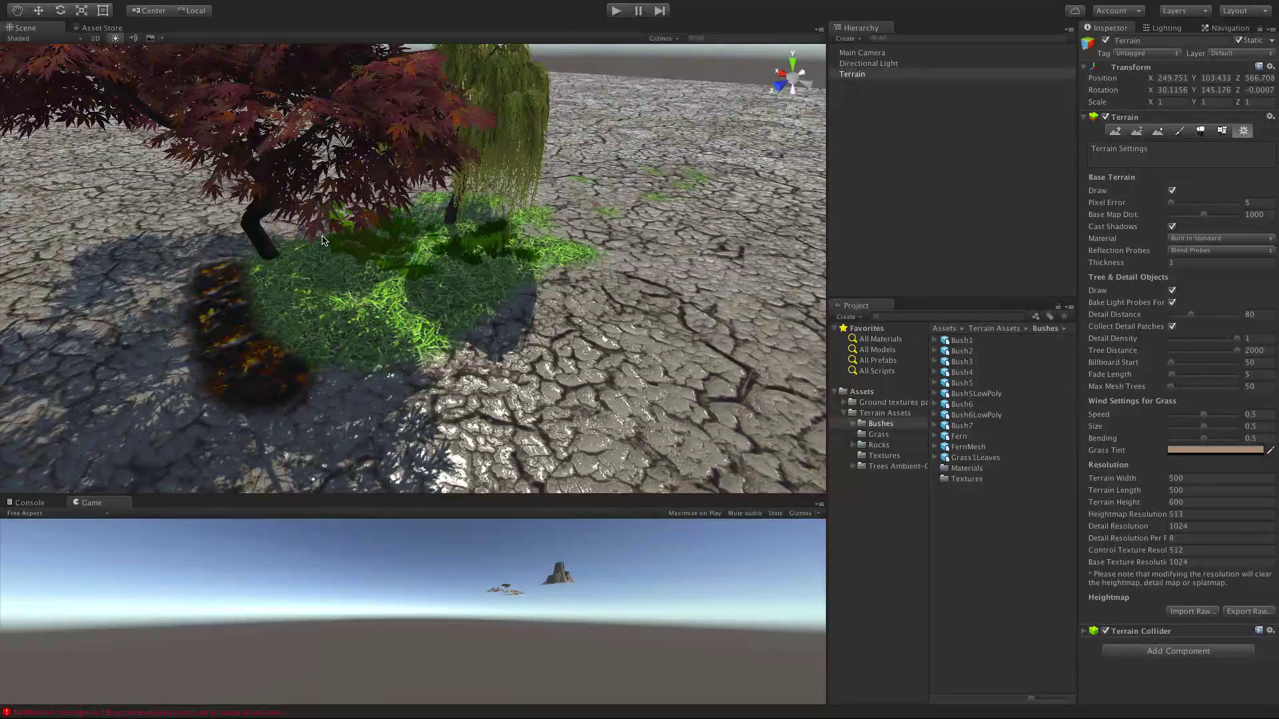
{"action": "scroll", "coordinate": [317, 239], "scroll_direction": "up", "scroll_amount": 2}
{"action": "scroll", "coordinate": [322, 240], "scroll_direction": "up", "scroll_amount": 1}
{"action": "scroll", "coordinate": [410, 219], "scroll_direction": "up", "scroll_amount": 5}
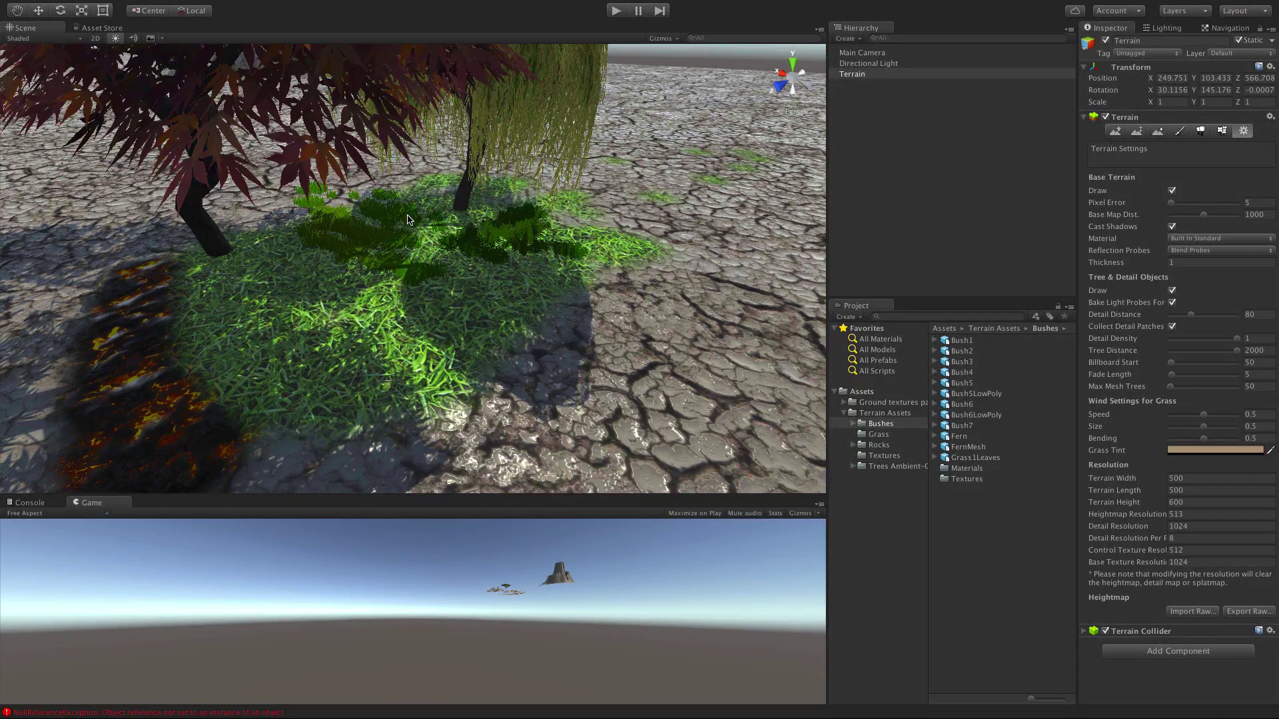
{"action": "scroll", "coordinate": [418, 215], "scroll_direction": "down", "scroll_amount": 5}
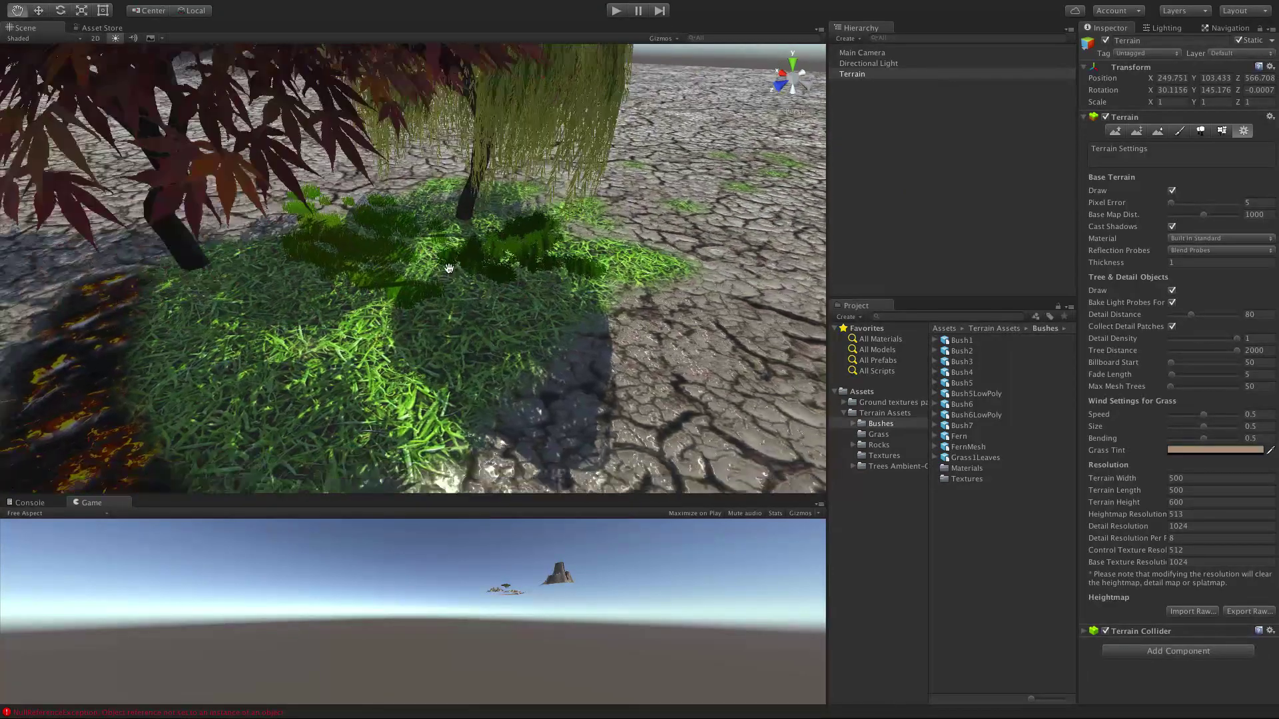
{"action": "left_click", "coordinate": [197, 6]}
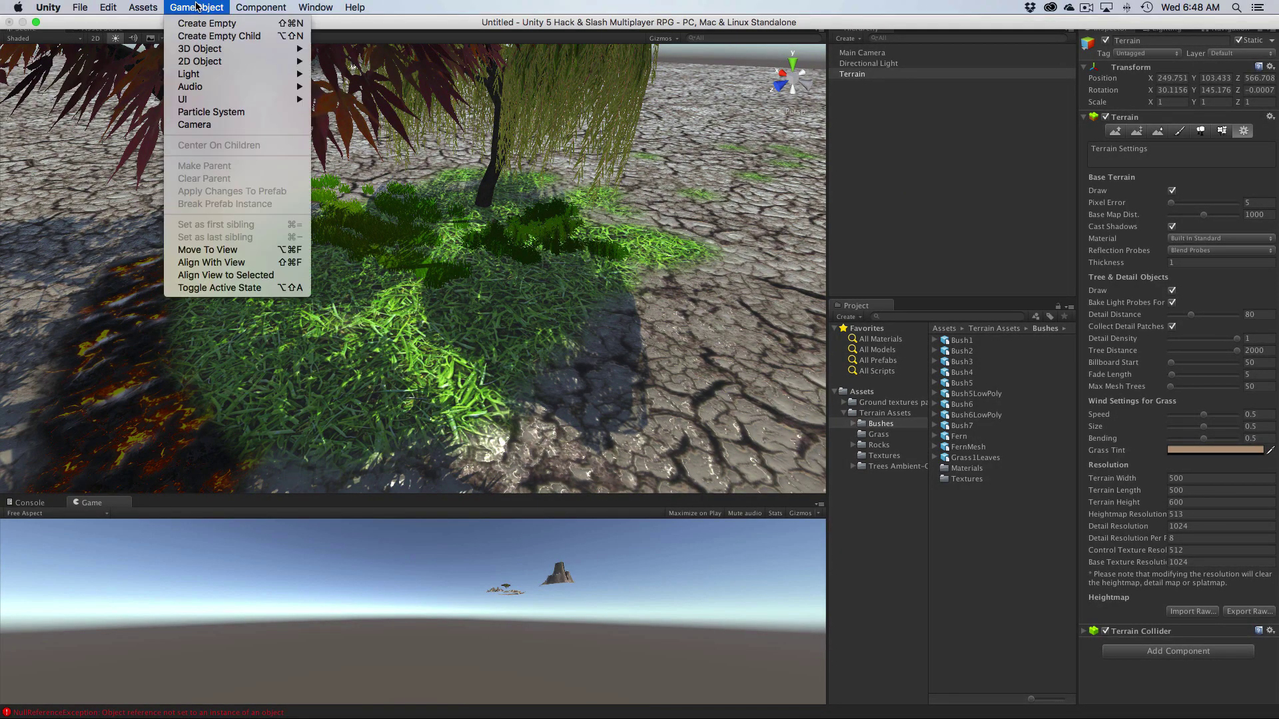
{"action": "mouse_move", "coordinate": [155, 4]}
{"action": "left_click", "coordinate": [248, 253]}
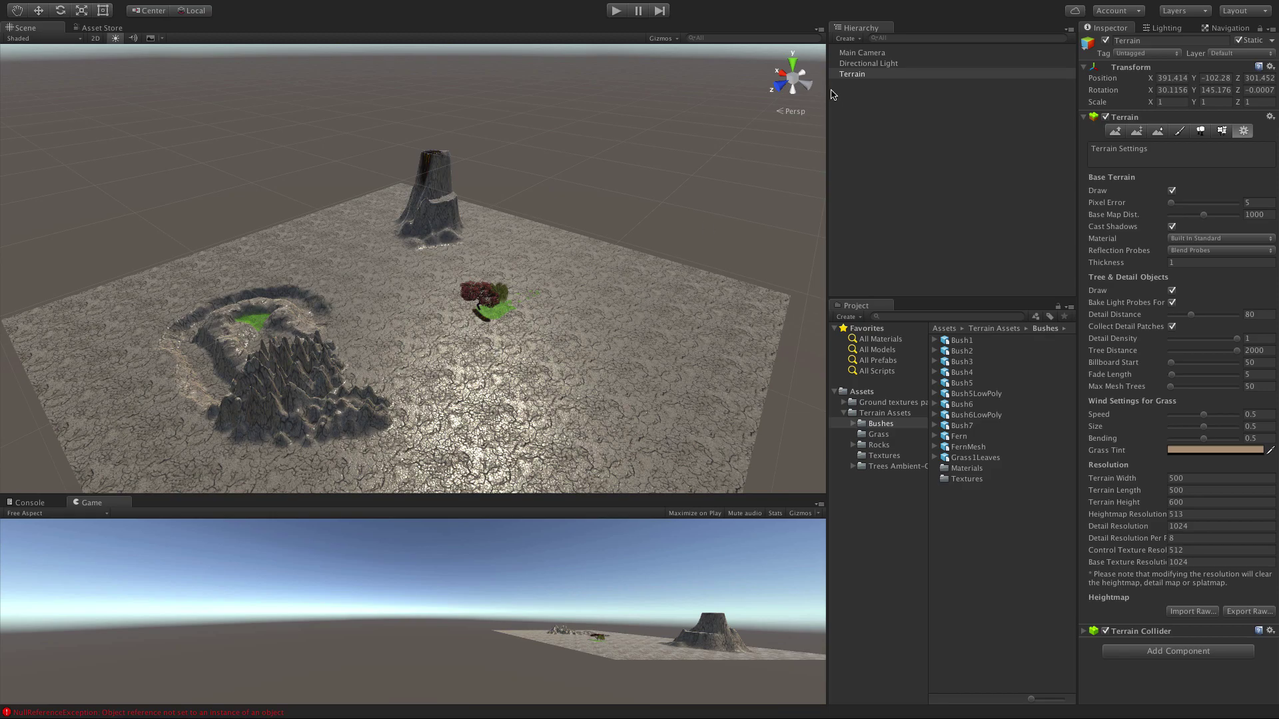
Frame the trees and planted patch close up and align the Main Camera with the scene view.
{"action": "scroll", "coordinate": [433, 323], "scroll_direction": "down", "scroll_amount": 5}
{"action": "scroll", "coordinate": [433, 323], "scroll_direction": "up", "scroll_amount": 9}
{"action": "left_click", "coordinate": [890, 52]}
{"action": "middle_click_drag", "start_coordinate": [584, 280], "coordinate": [377, 229]}
{"action": "scroll", "coordinate": [520, 244], "scroll_direction": "up", "scroll_amount": 10}
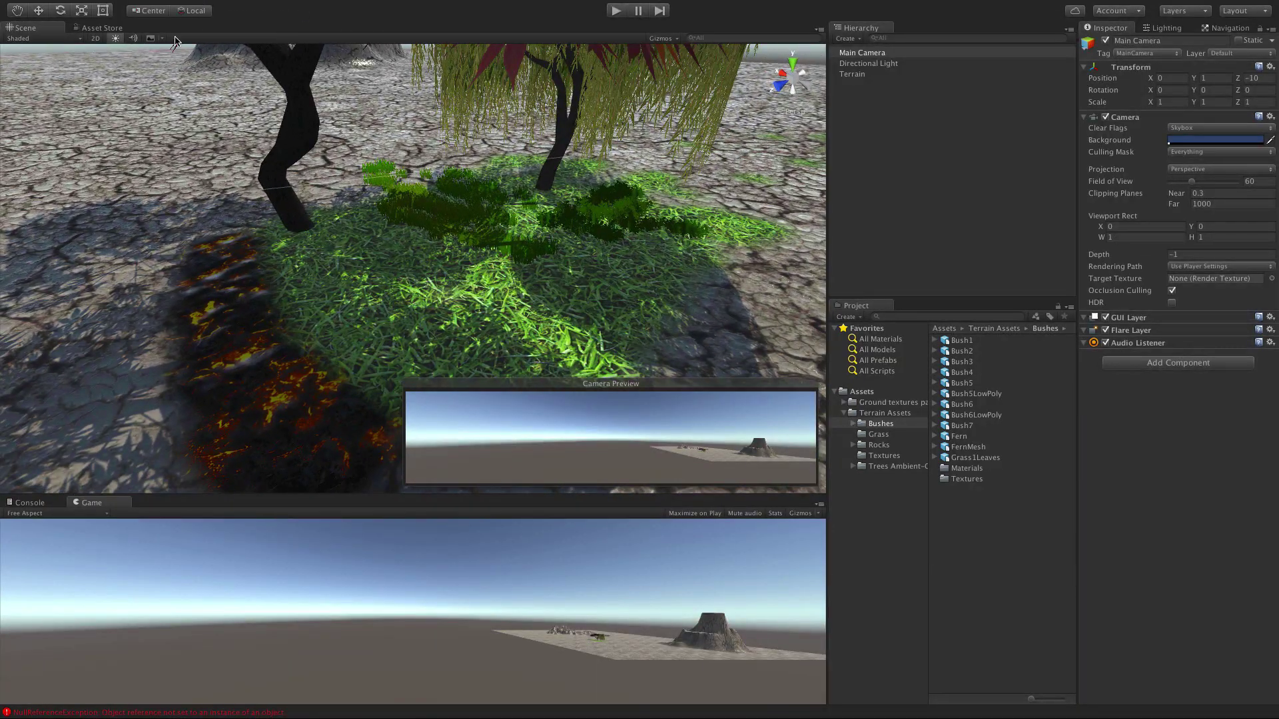
{"action": "left_click", "coordinate": [142, 7]}
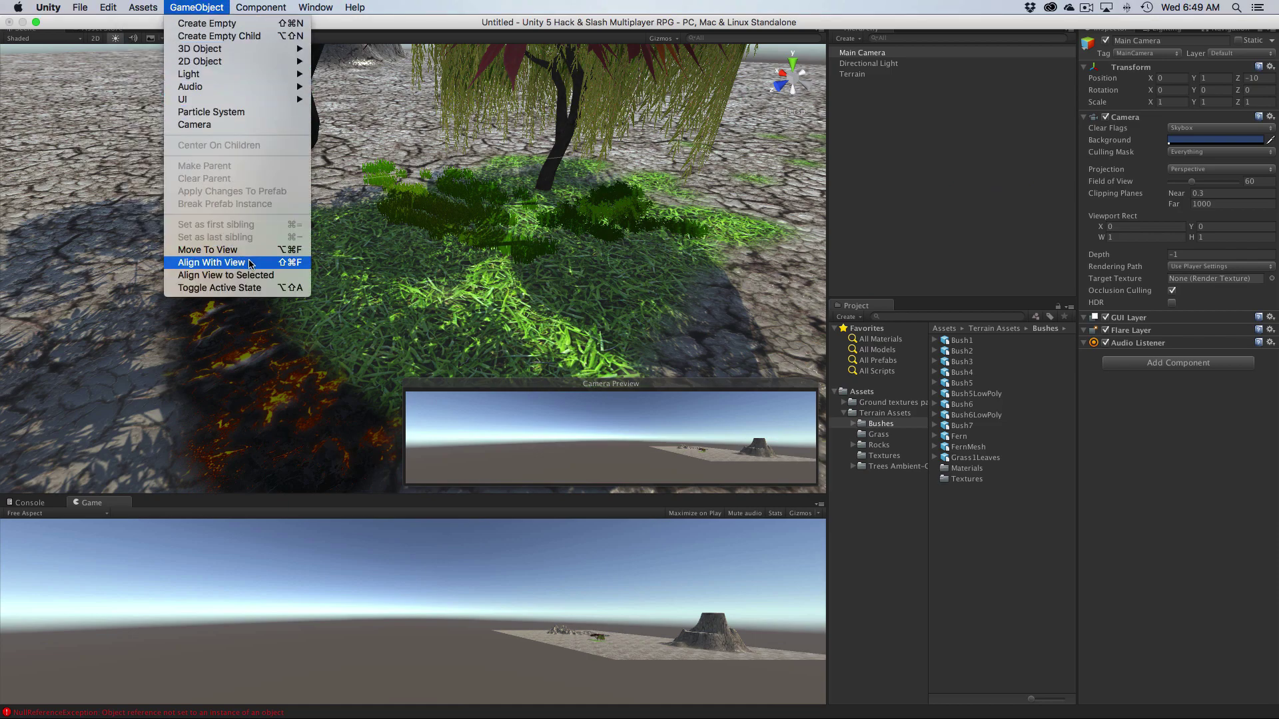
{"action": "left_click", "coordinate": [250, 263]}
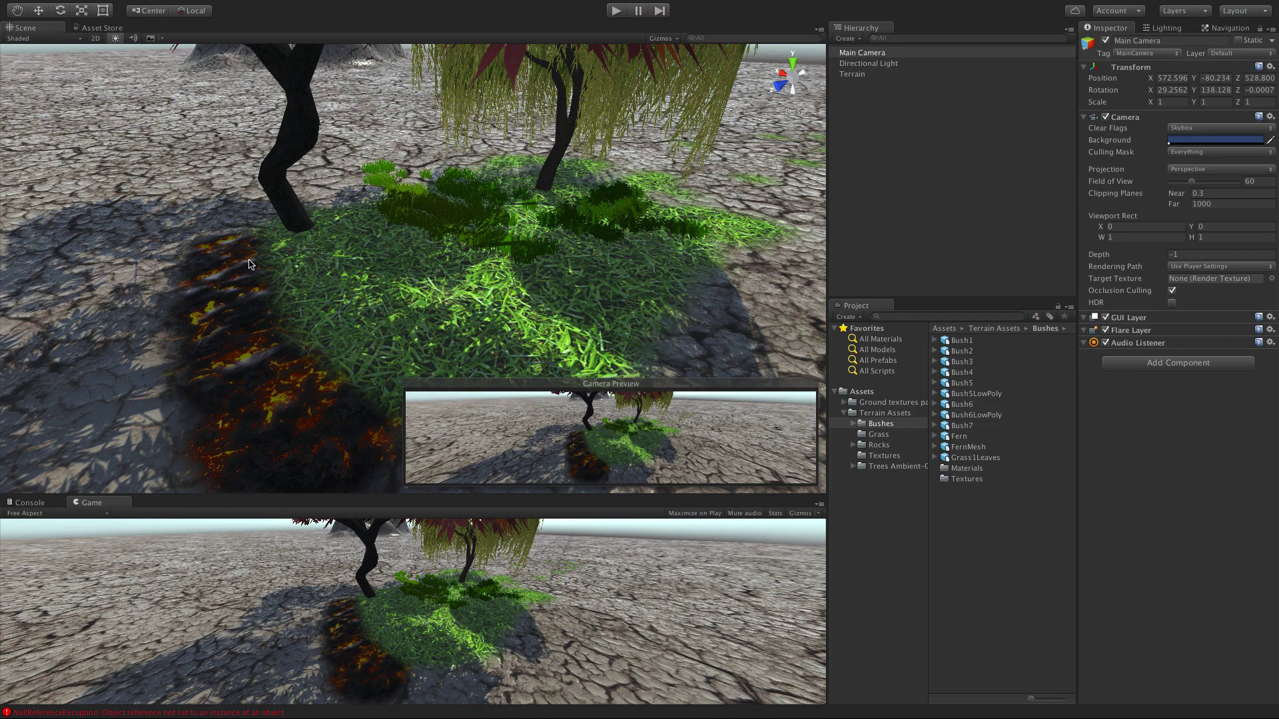
Set the Game view to a 16:9 aspect ratio, enlarge it, and enable Maximize on Play.
{"action": "left_click", "coordinate": [26, 514]}
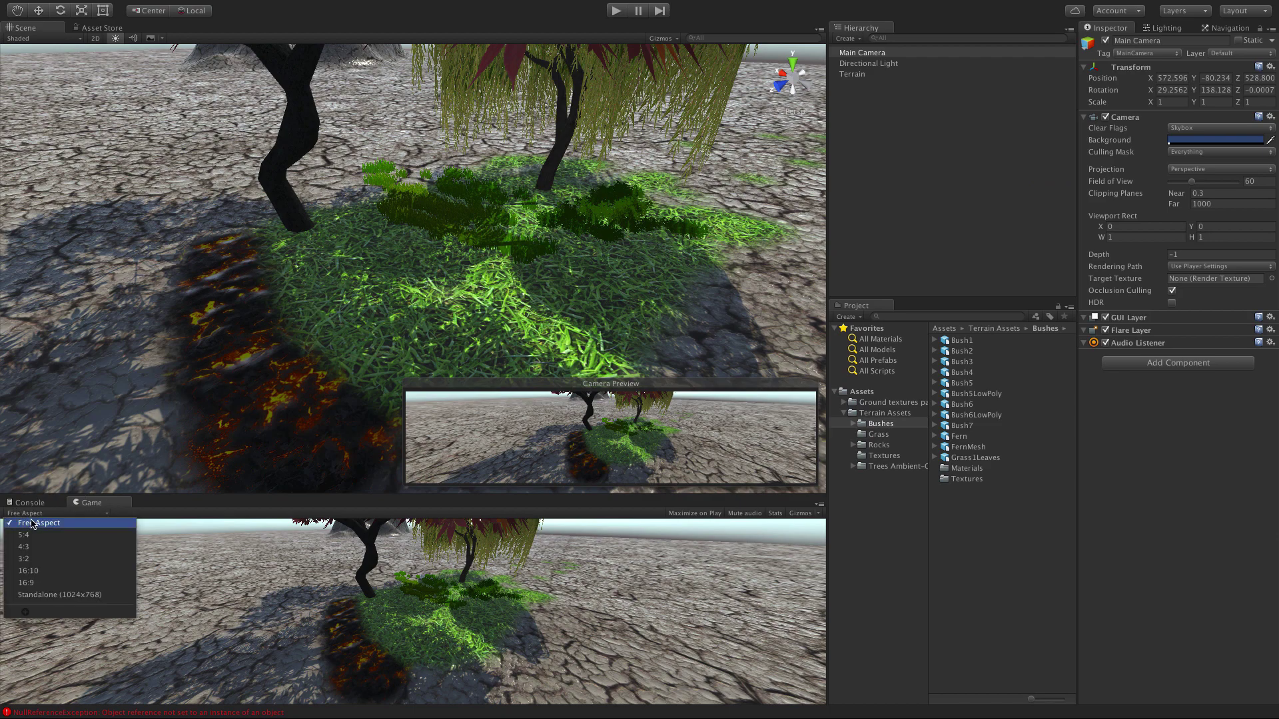
{"action": "left_click", "coordinate": [60, 578]}
{"action": "left_click_drag", "start_coordinate": [437, 496], "coordinate": [438, 400]}
{"action": "left_click", "coordinate": [708, 416]}
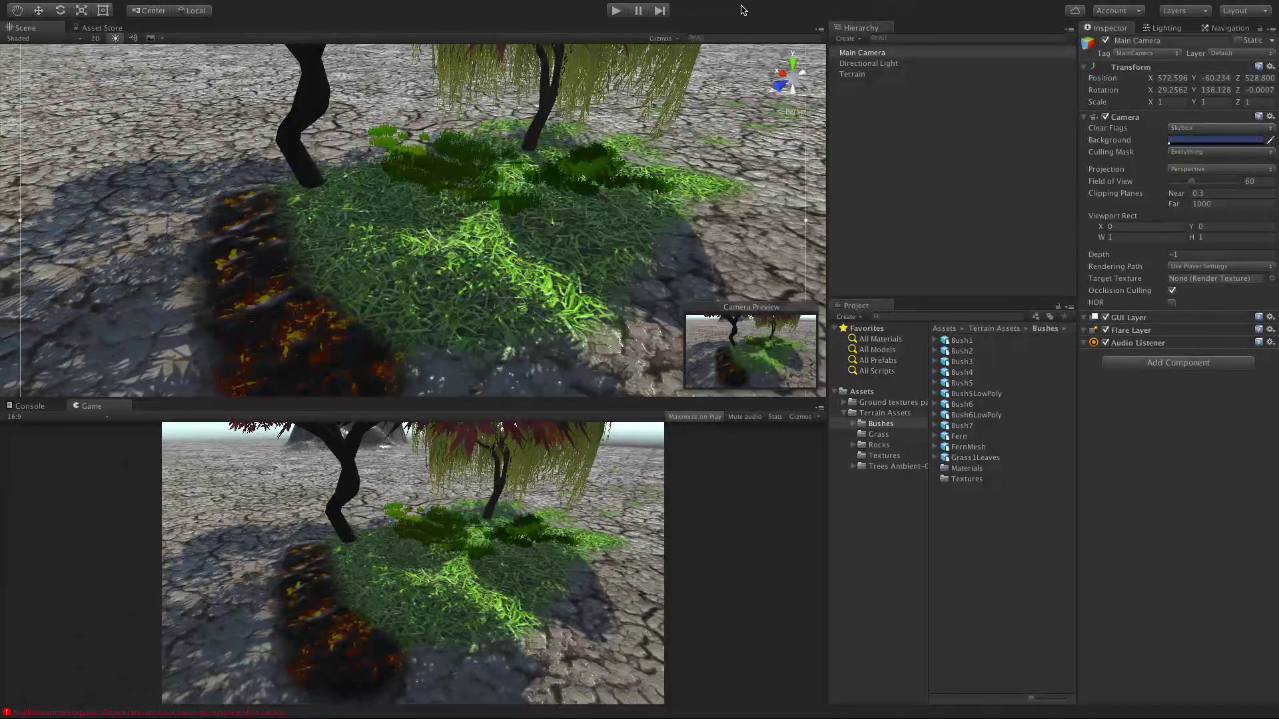
Run the scene in play mode and stop it, and open the scene's lighting settings.
{"action": "left_click", "coordinate": [616, 10]}
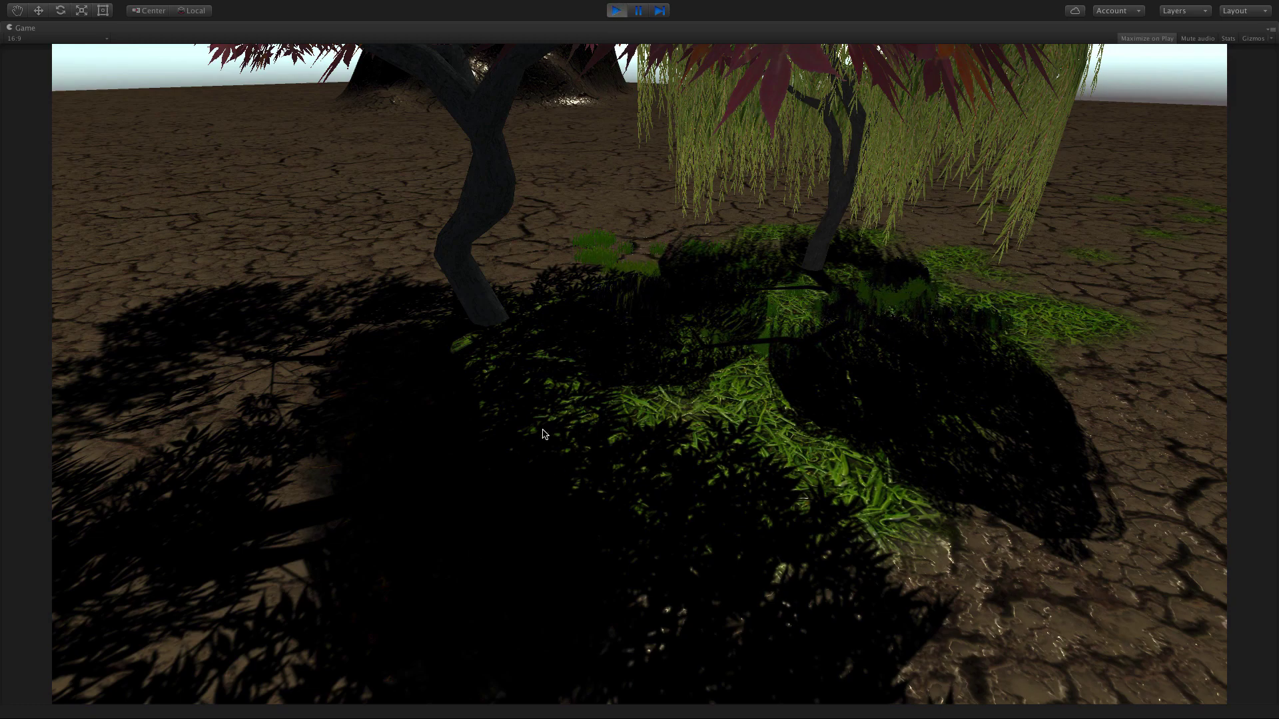
{"action": "left_click", "coordinate": [614, 10]}
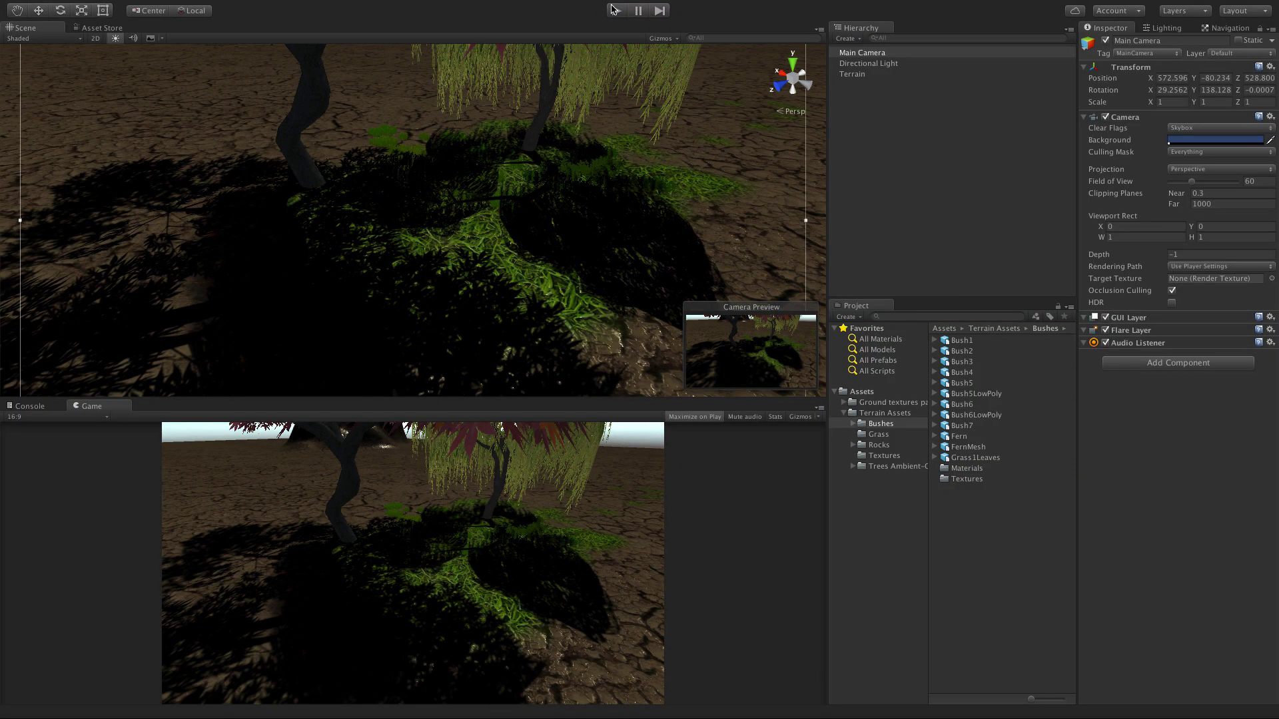
{"action": "left_click", "coordinate": [1159, 27]}
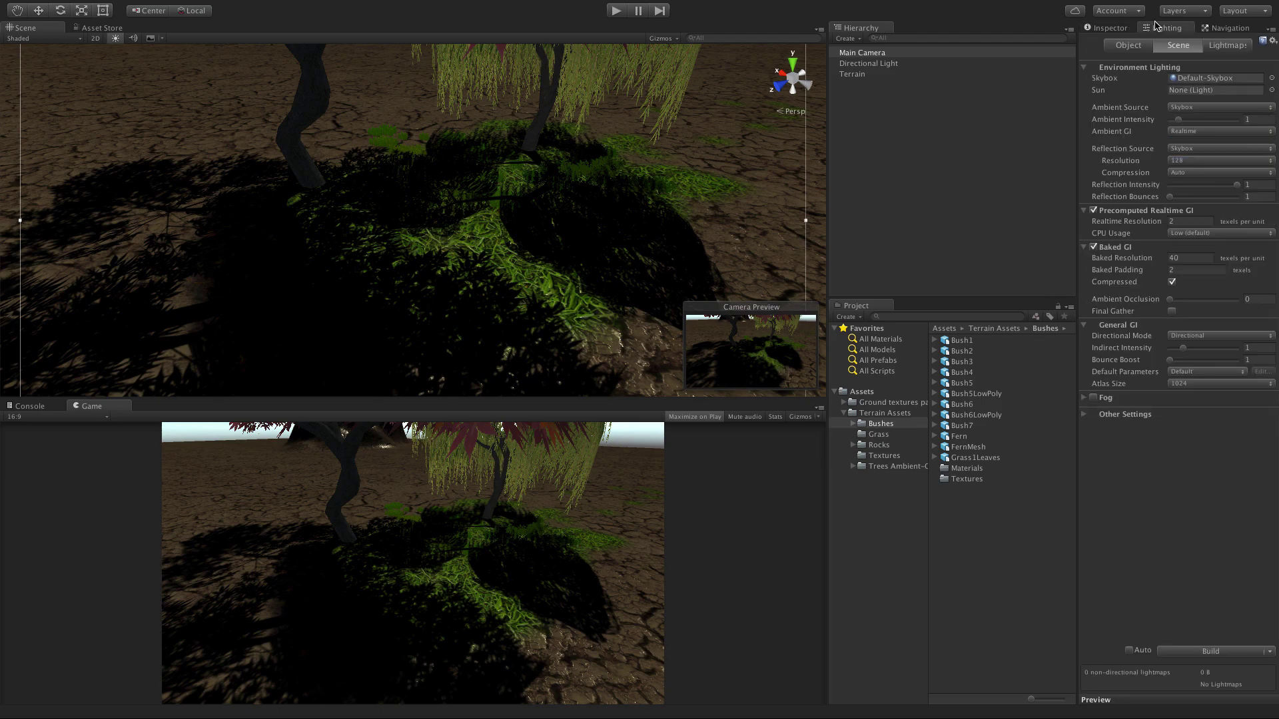
Enable automatic building of the scene's lighting, and run the scene in play mode and stop it.
{"action": "left_click", "coordinate": [1128, 651]}
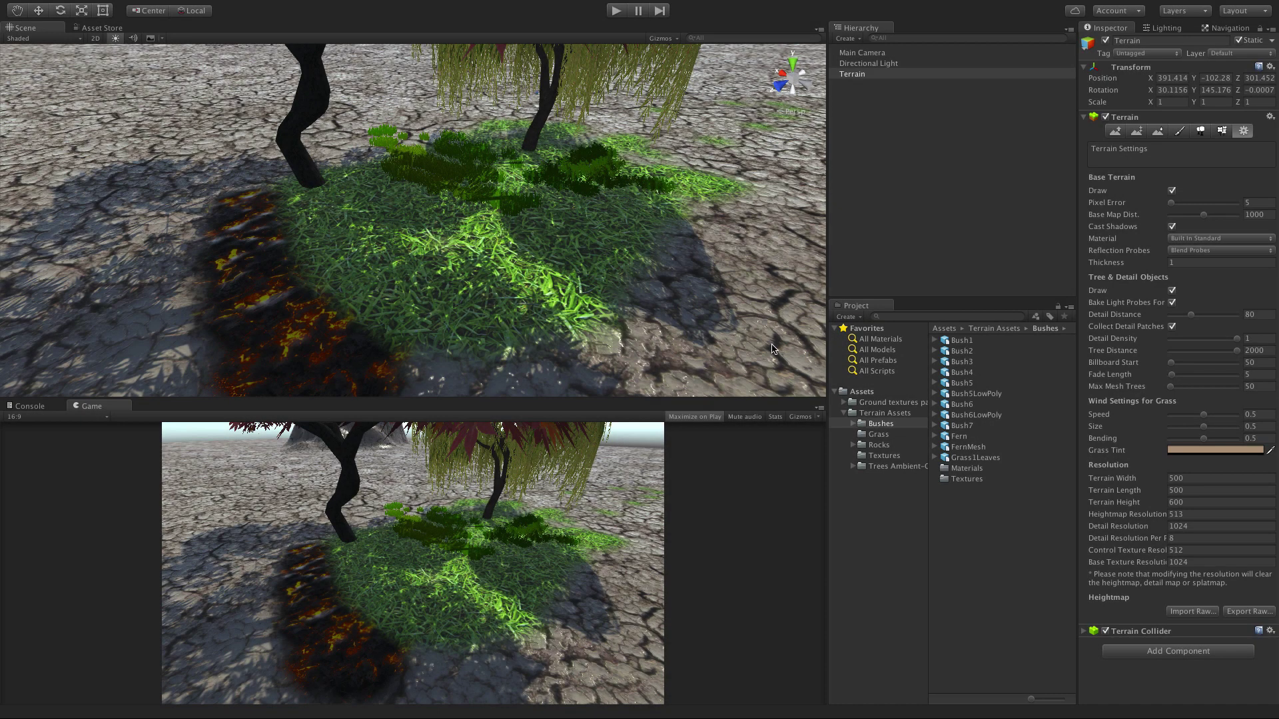
{"action": "left_click", "coordinate": [616, 11]}
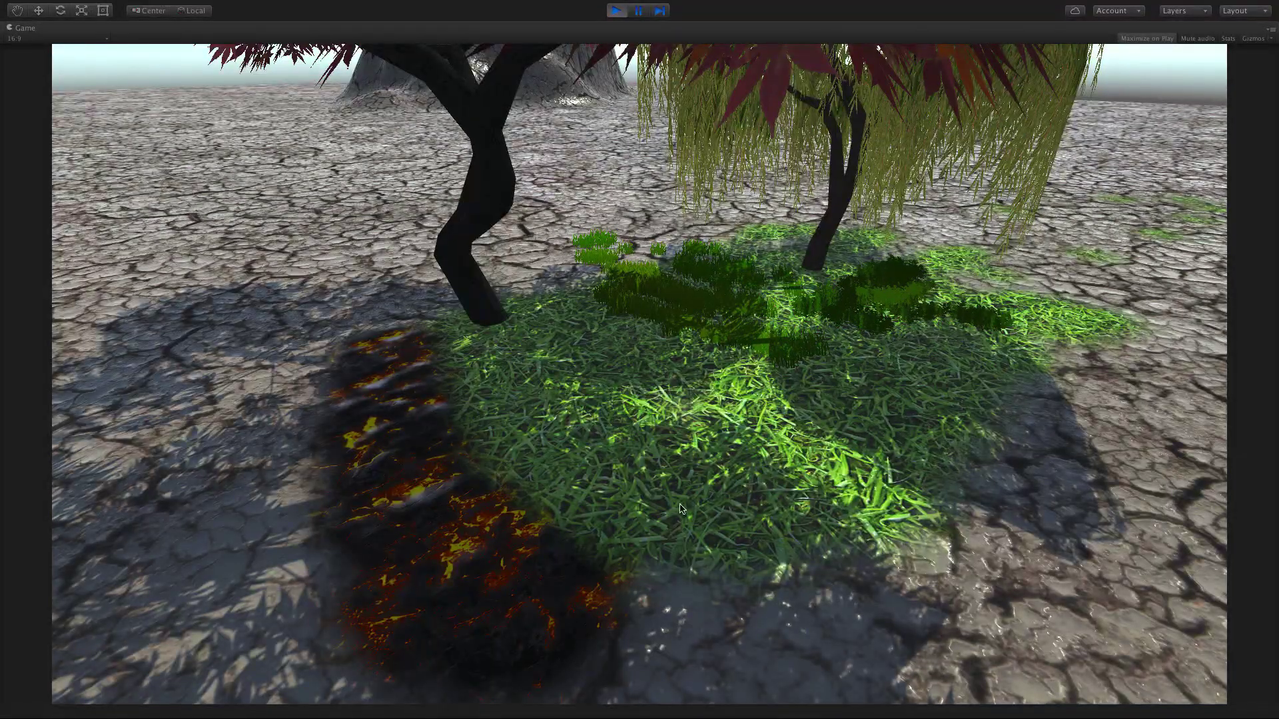
{"action": "left_click", "coordinate": [618, 11]}
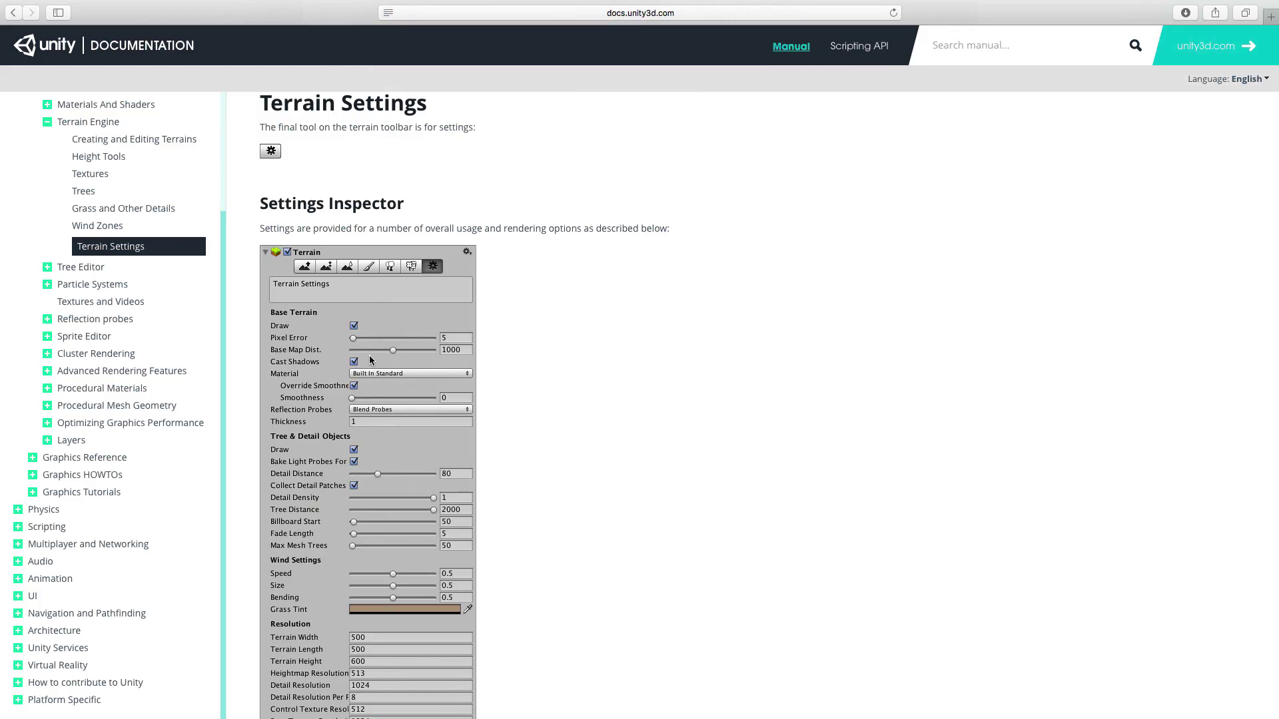
Examine the property descriptions on the Terrain Settings page of the Unity manual in the browser, from Base Terrain to Resolution.
{"action": "scroll", "coordinate": [585, 387], "scroll_direction": "down", "scroll_amount": 10}
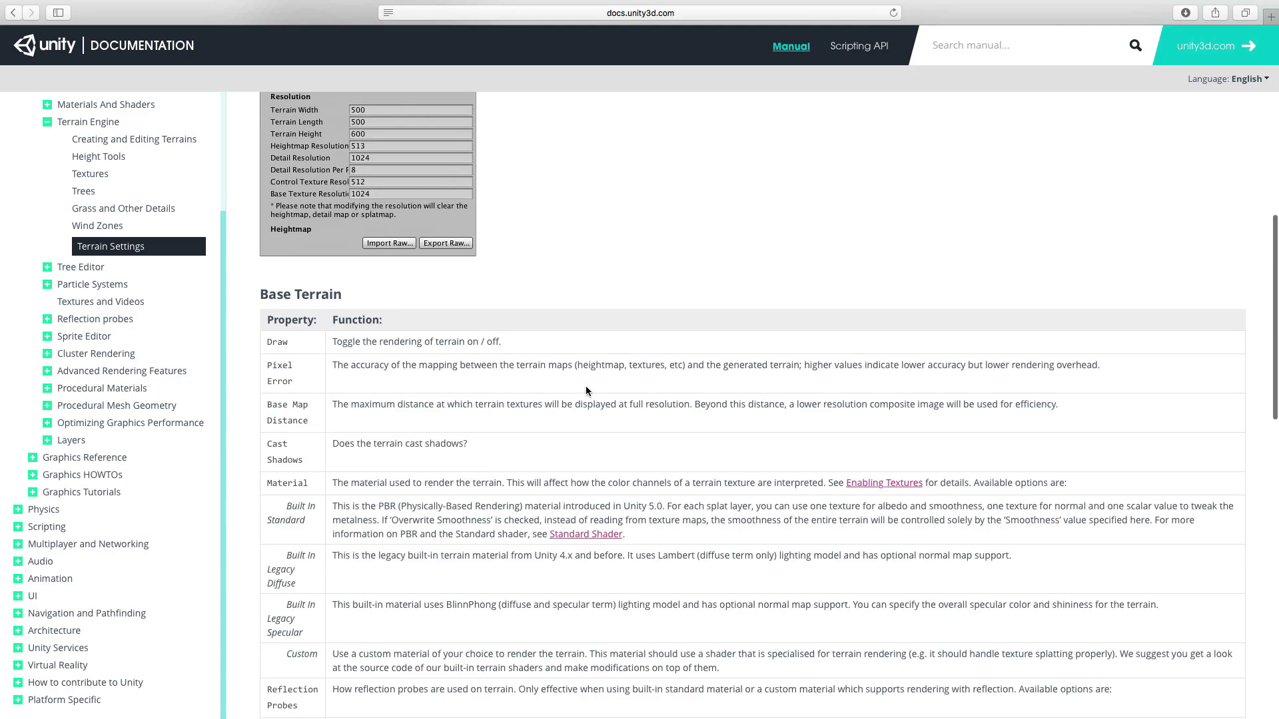
{"action": "scroll", "coordinate": [572, 396], "scroll_direction": "down", "scroll_amount": 3}
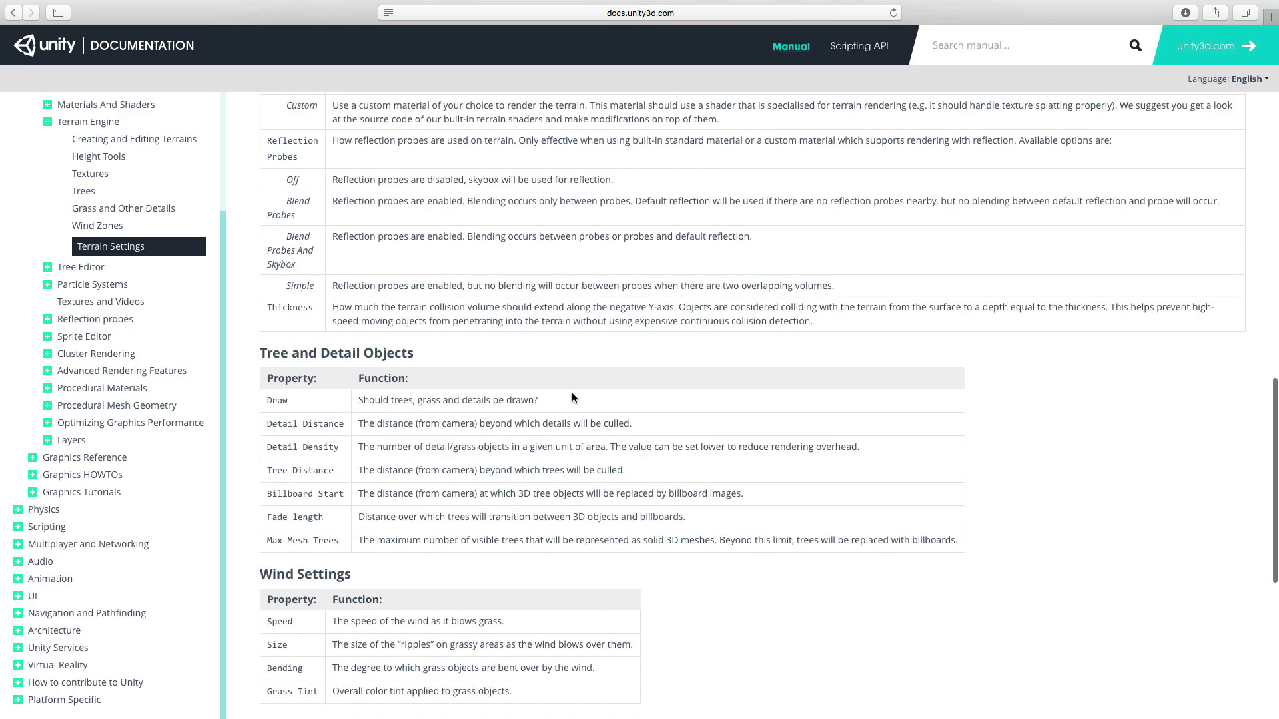
{"action": "scroll", "coordinate": [572, 397], "scroll_direction": "down", "scroll_amount": 12}
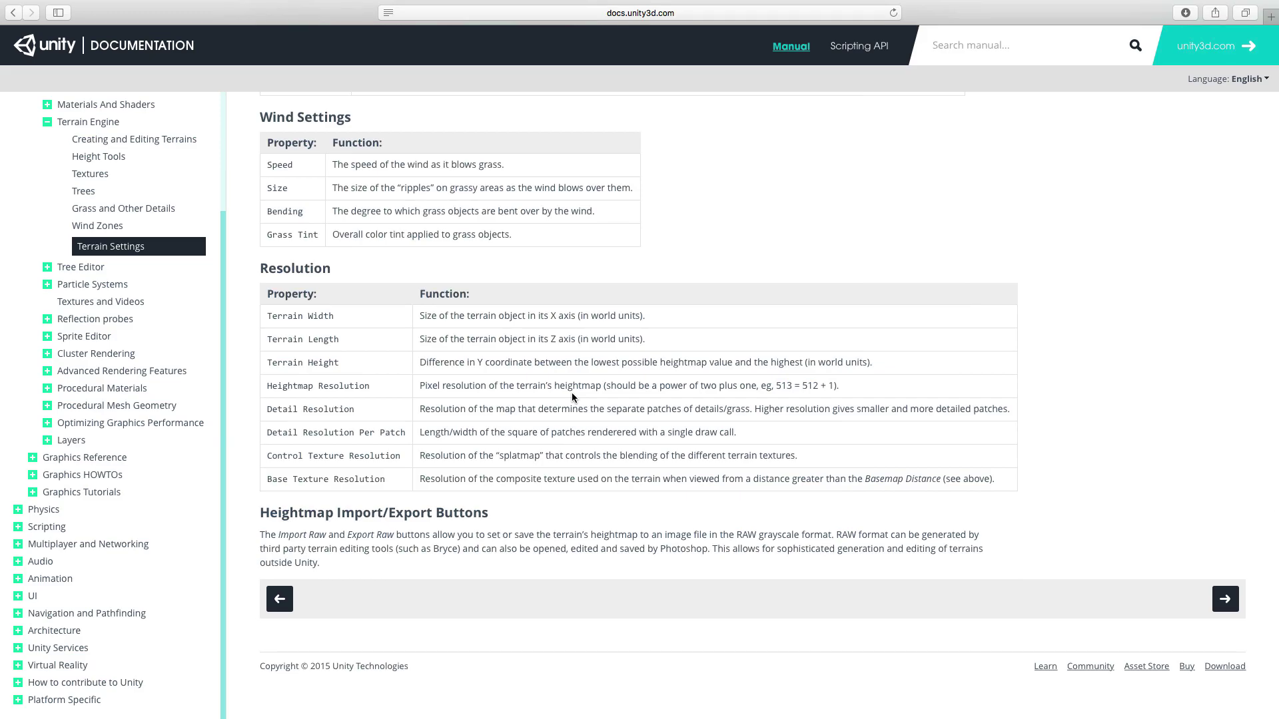
{"action": "scroll", "coordinate": [572, 393], "scroll_direction": "up", "scroll_amount": 20}
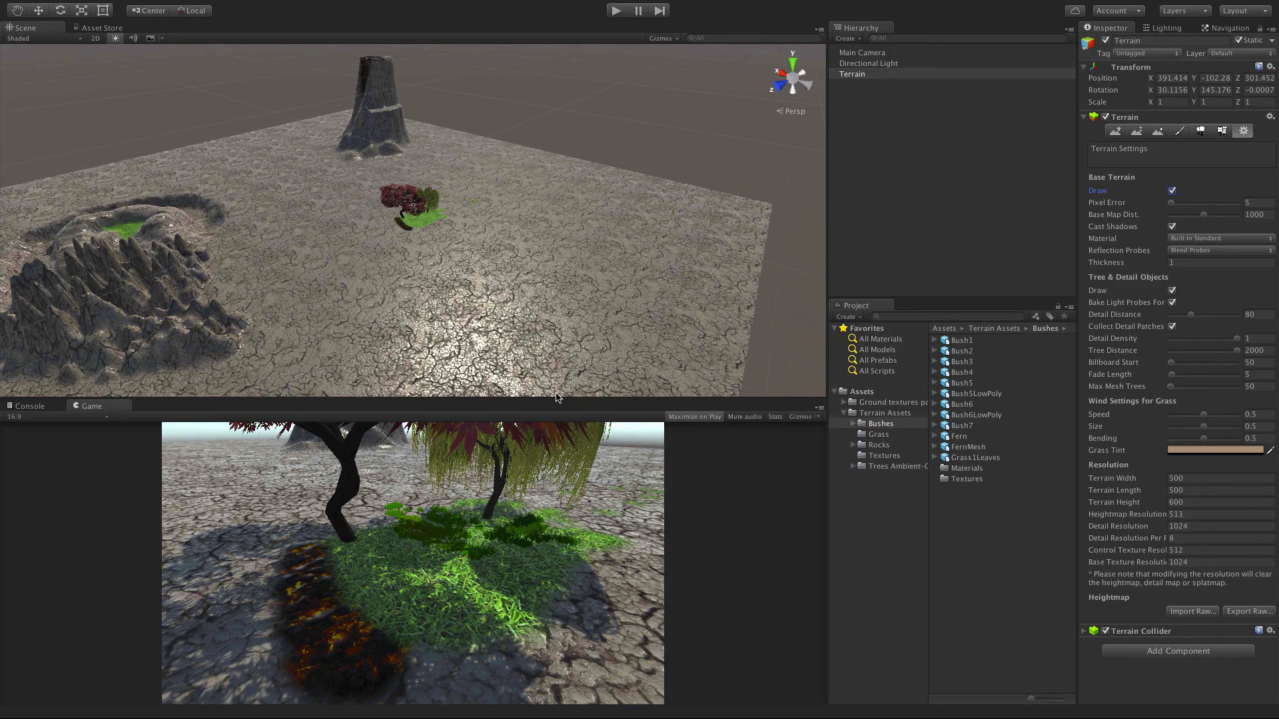